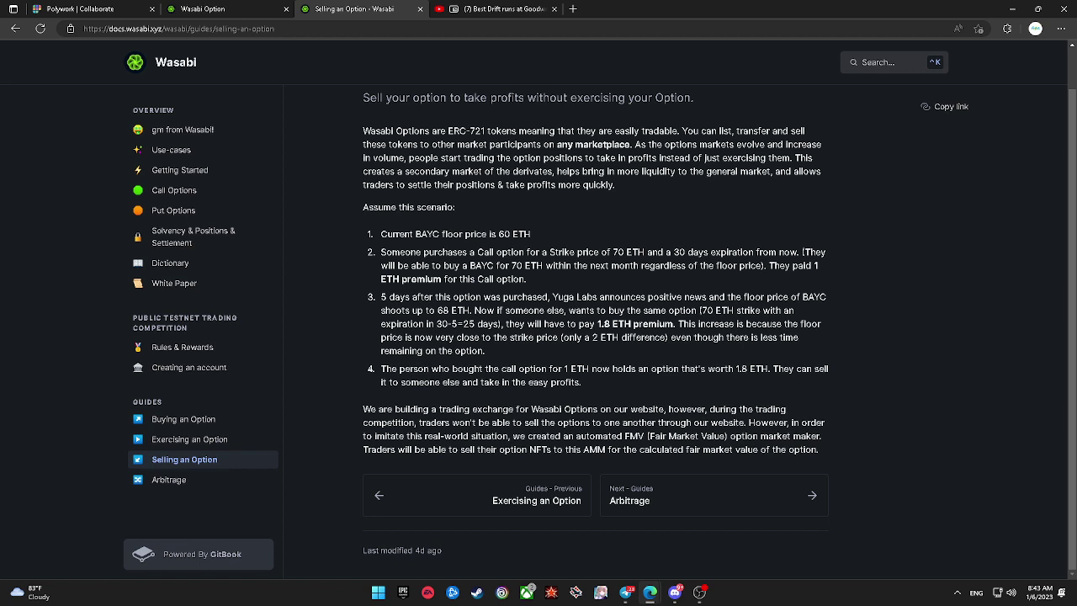
Step: Check the PPG 3.25 call option's history and look through the recipient wallet's transactions on Etherscan
{"action": "left_click", "coordinate": [242, 8]}
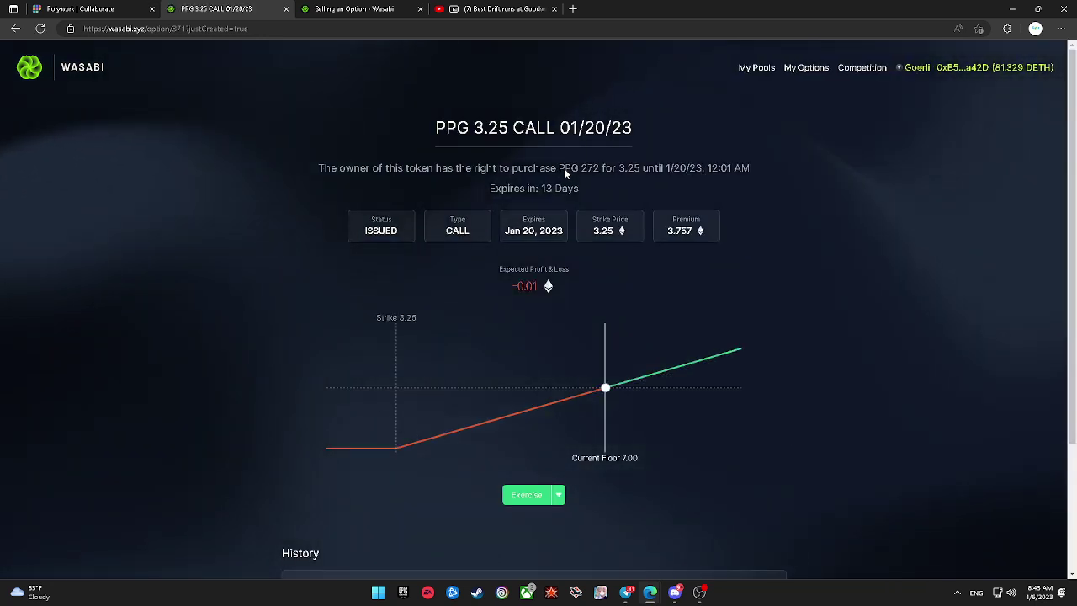
{"action": "scroll", "coordinate": [587, 299], "scroll_direction": "down", "scroll_amount": 2}
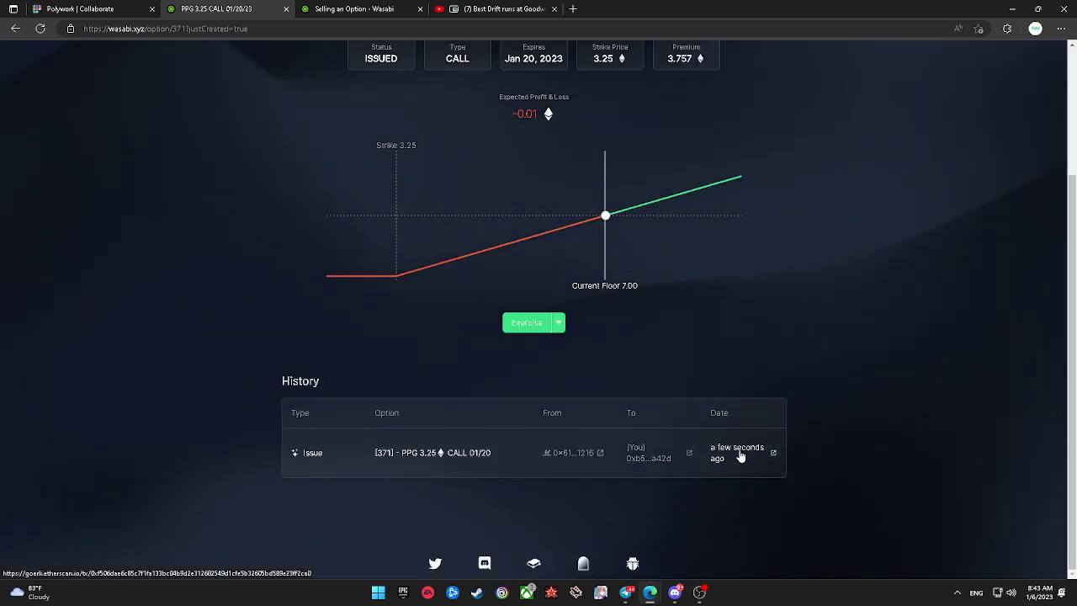
{"action": "left_click", "coordinate": [661, 459]}
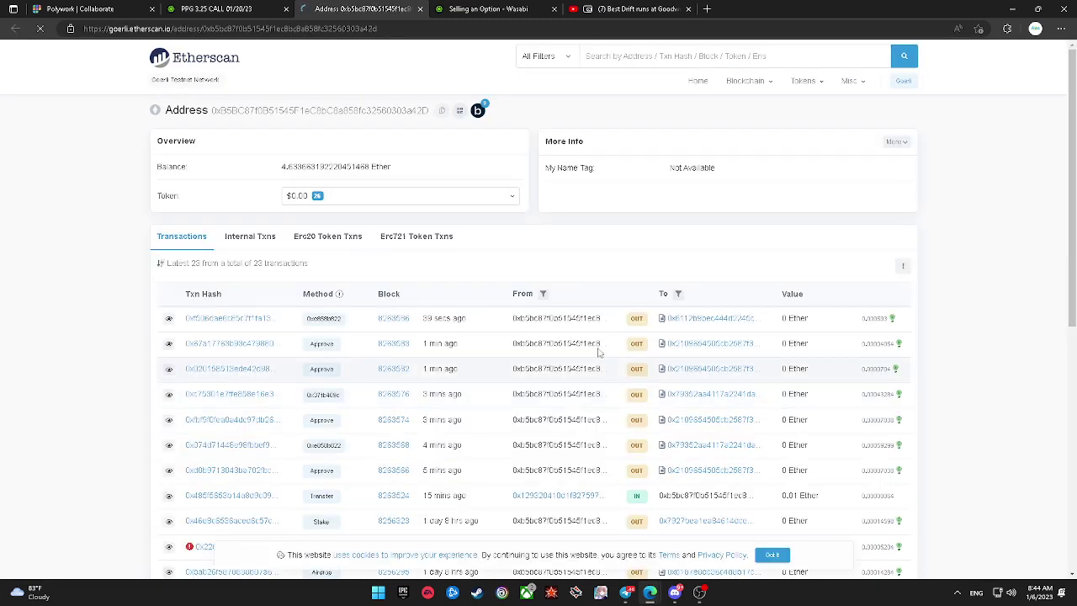
{"action": "scroll", "coordinate": [581, 245], "scroll_direction": "down", "scroll_amount": 3}
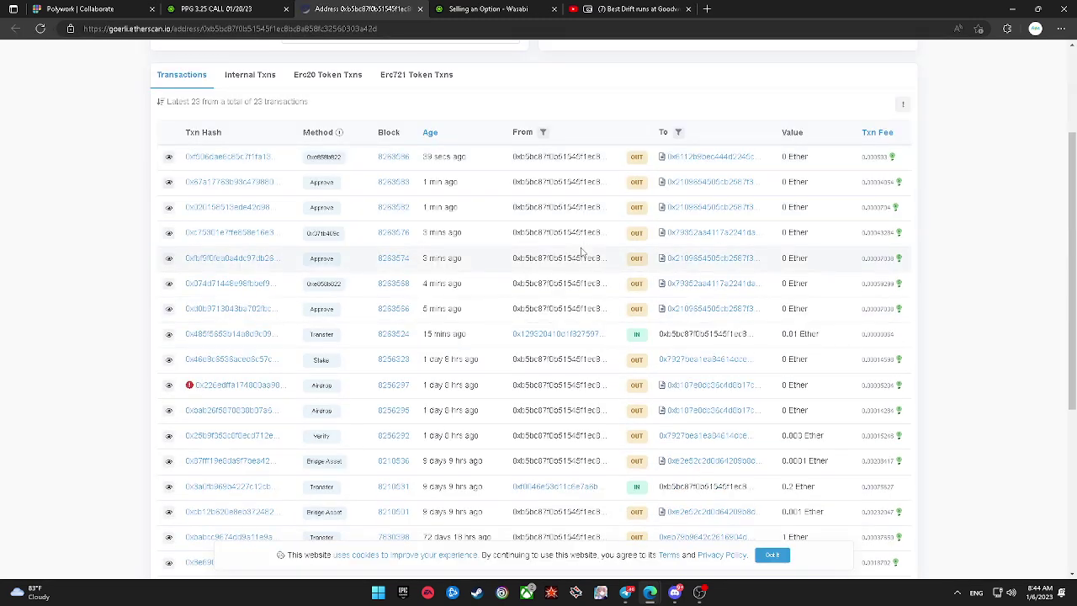
{"action": "scroll", "coordinate": [581, 252], "scroll_direction": "up", "scroll_amount": 3}
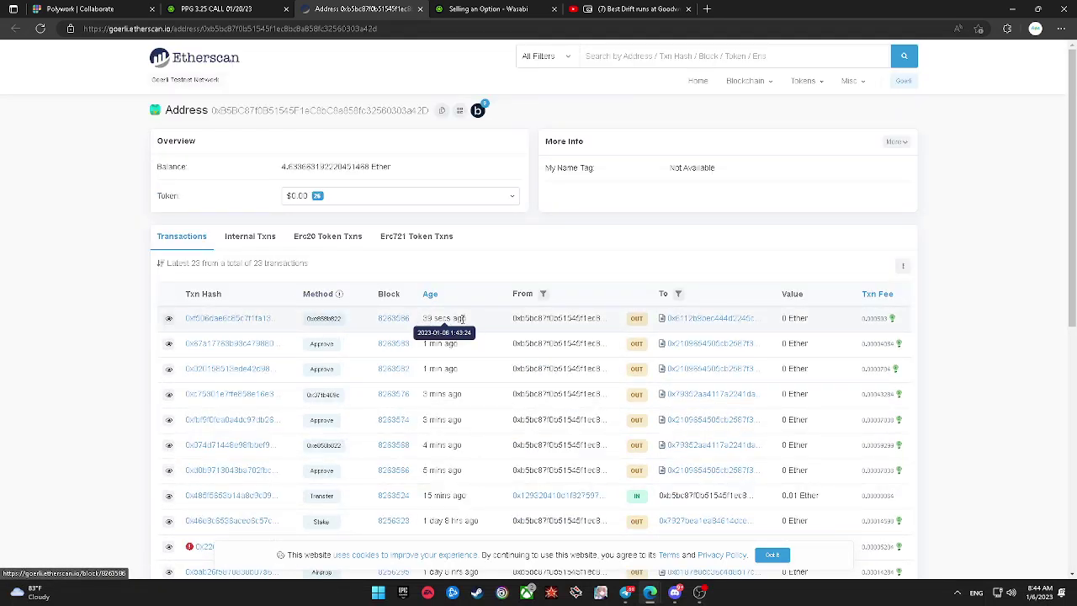
Step: Open the wallet's latest transaction and examine its token transfers and gas price
{"action": "left_click", "coordinate": [261, 325]}
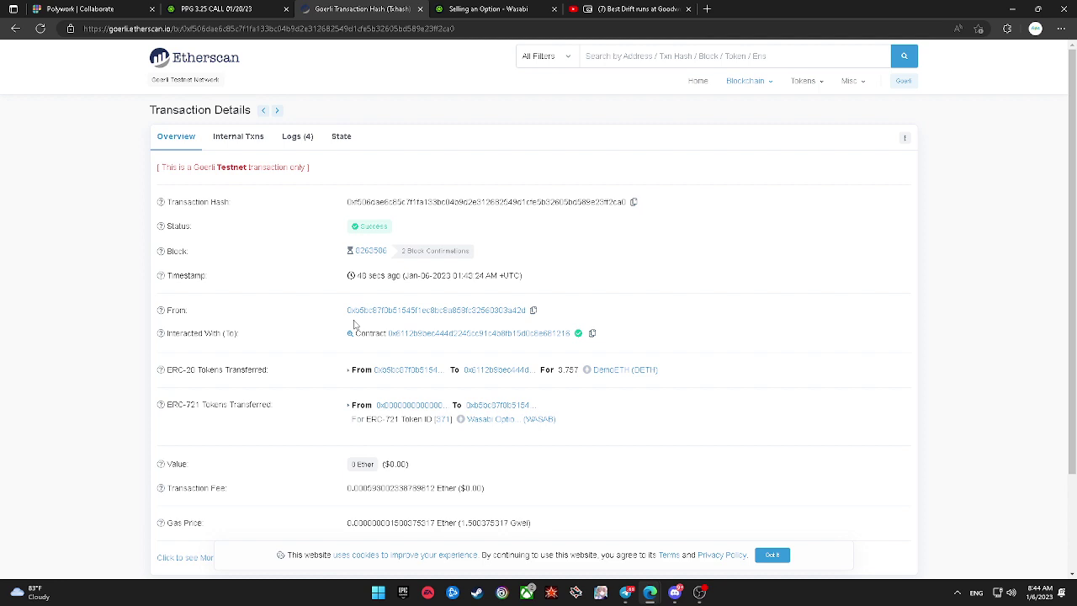
{"action": "double_click", "coordinate": [570, 371]}
{"action": "left_click", "coordinate": [691, 421]}
{"action": "scroll", "coordinate": [627, 416], "scroll_direction": "down", "scroll_amount": 2}
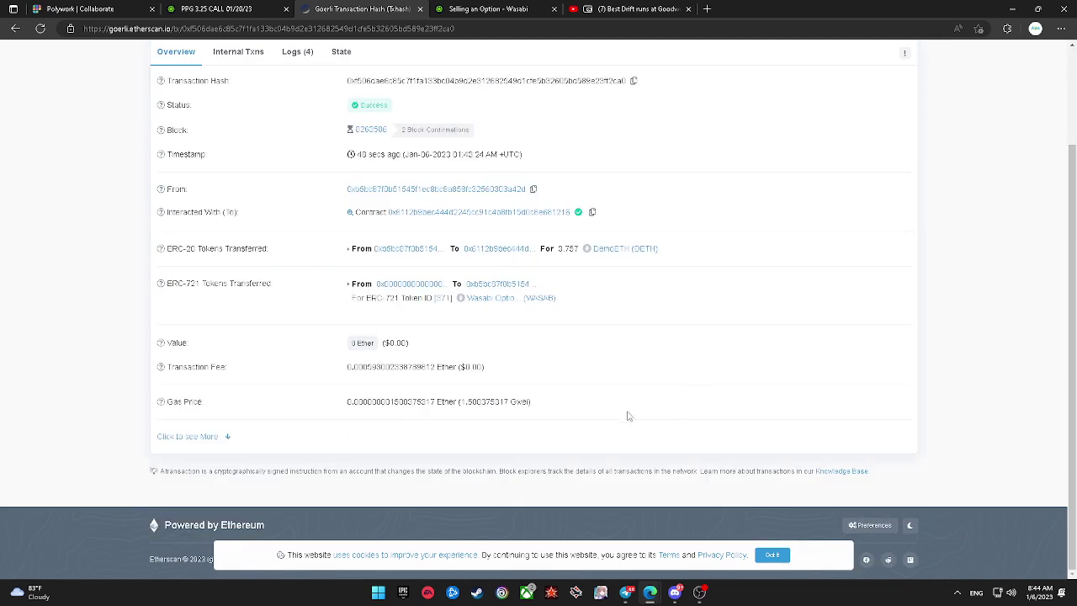
{"action": "double_click", "coordinate": [462, 402]}
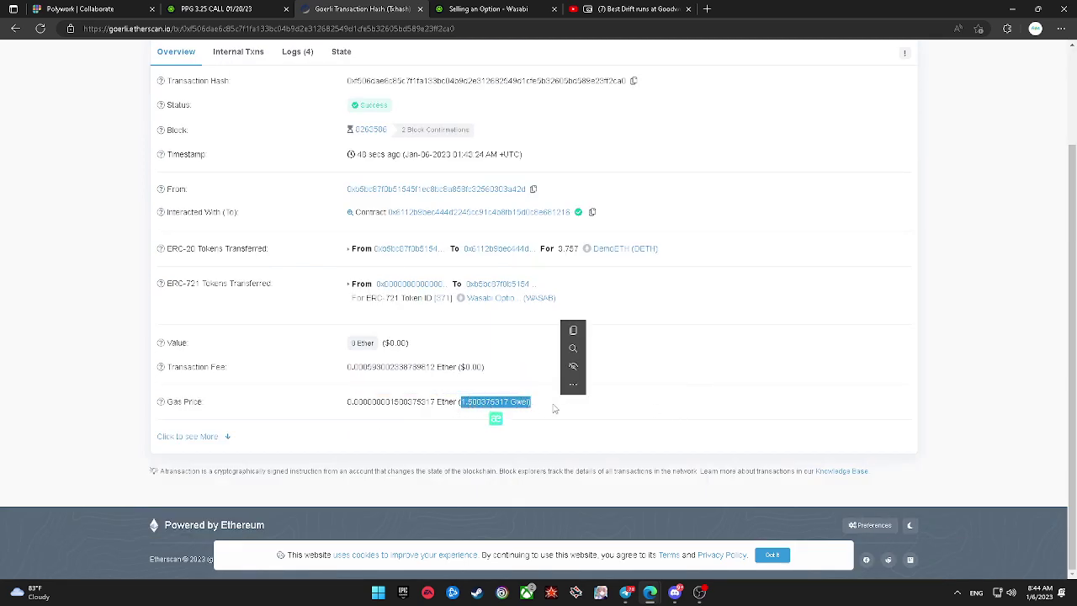
{"action": "left_click", "coordinate": [570, 447]}
Step: Return to the PPG 3.25 call option on Wasabi and choose Sell for FMV
{"action": "left_click", "coordinate": [217, 8]}
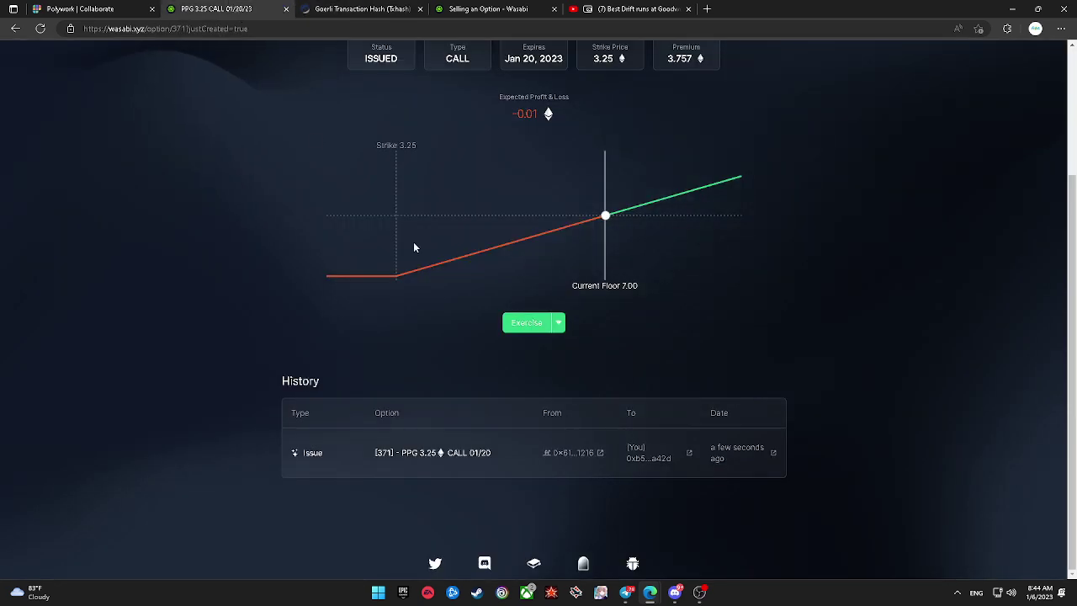
{"action": "left_click", "coordinate": [557, 323]}
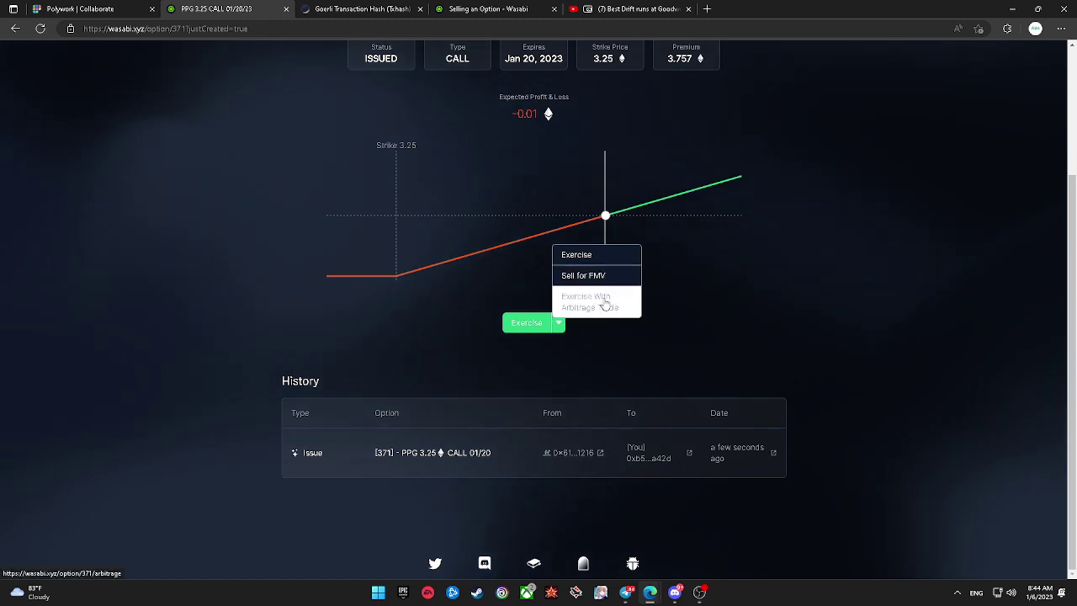
{"action": "left_click", "coordinate": [488, 8]}
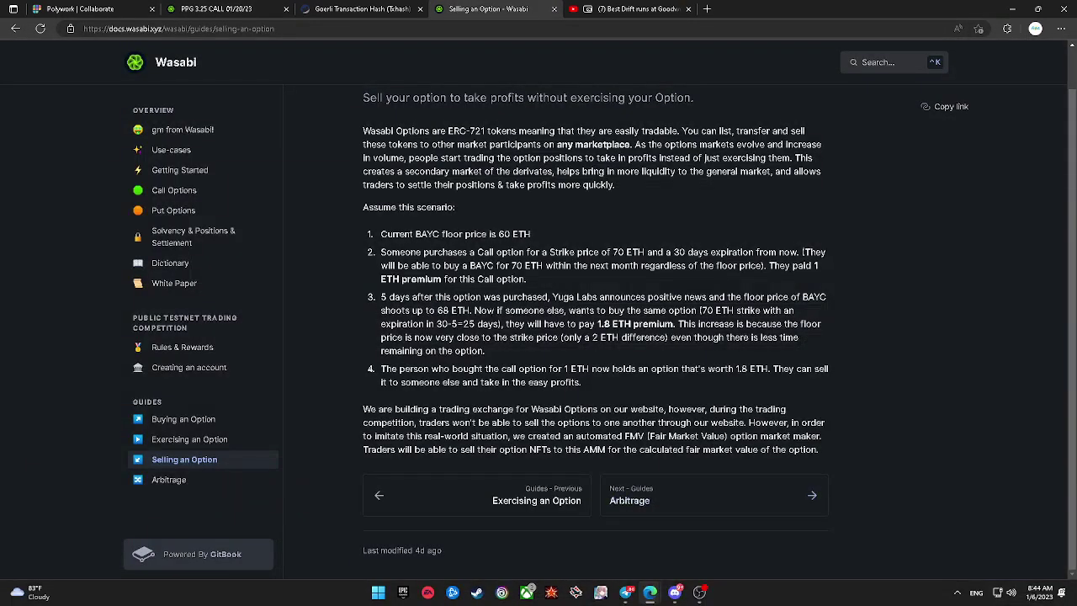
{"action": "scroll", "coordinate": [645, 508], "scroll_direction": "up", "scroll_amount": 1}
{"action": "left_click", "coordinate": [362, 8]}
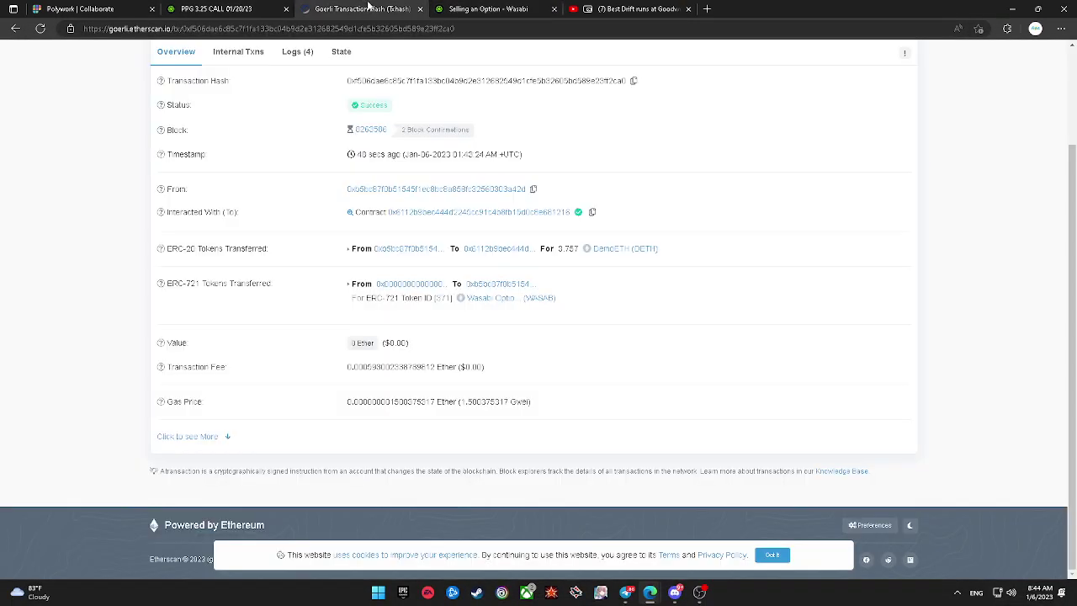
{"action": "left_click", "coordinate": [217, 8]}
{"action": "left_click", "coordinate": [560, 324]}
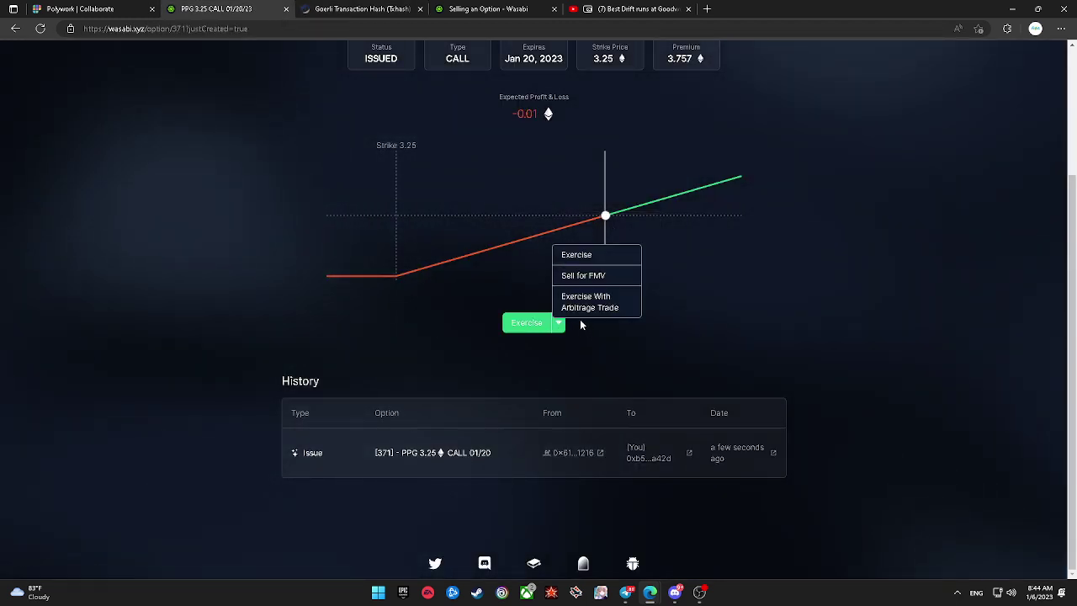
{"action": "left_click", "coordinate": [581, 276]}
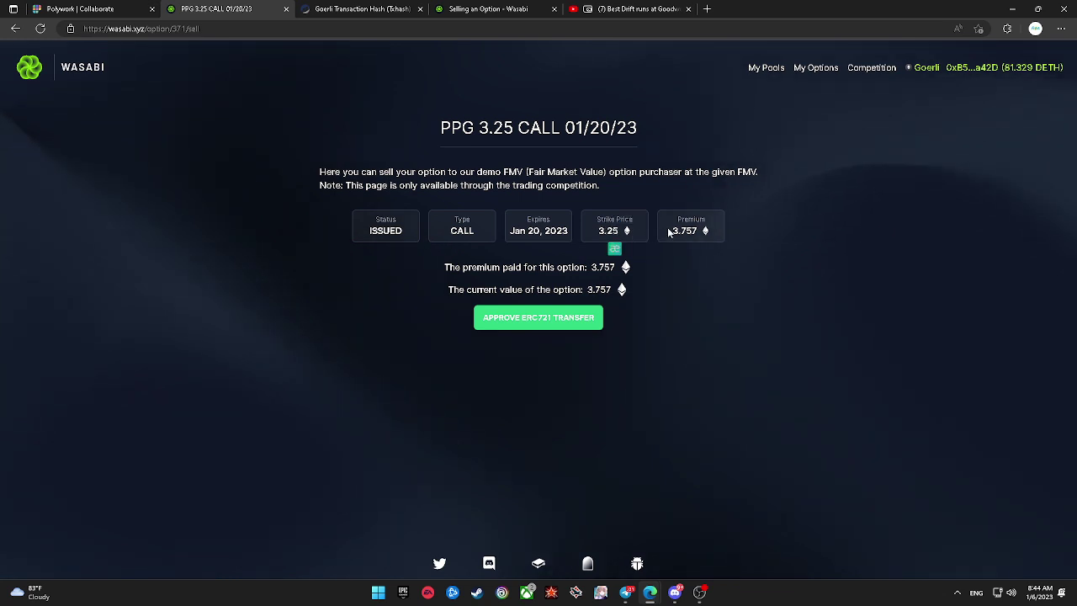
Step: Approve the option's ERC721 transfer and confirm access to the Wasabi Option NFTs in MetaMask
{"action": "left_click", "coordinate": [561, 317]}
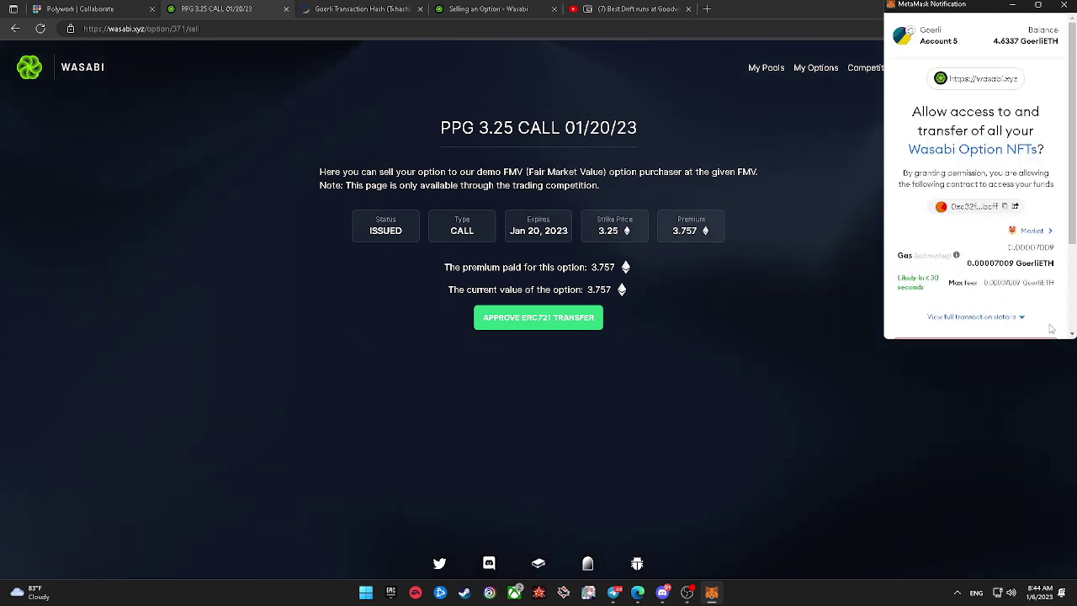
{"action": "scroll", "coordinate": [965, 222], "scroll_direction": "down", "scroll_amount": 3}
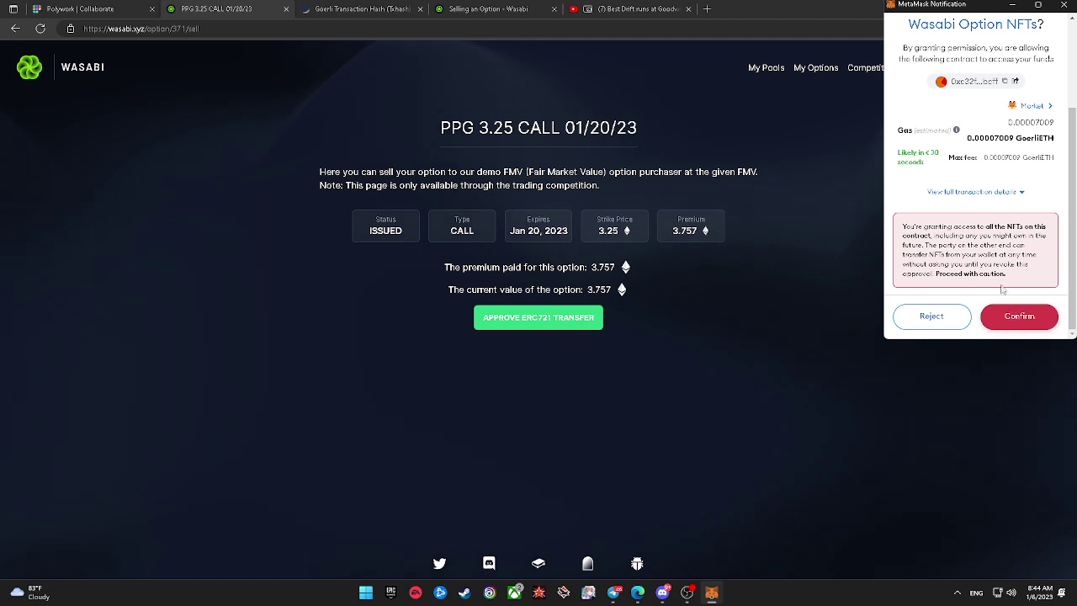
{"action": "left_click", "coordinate": [1020, 318]}
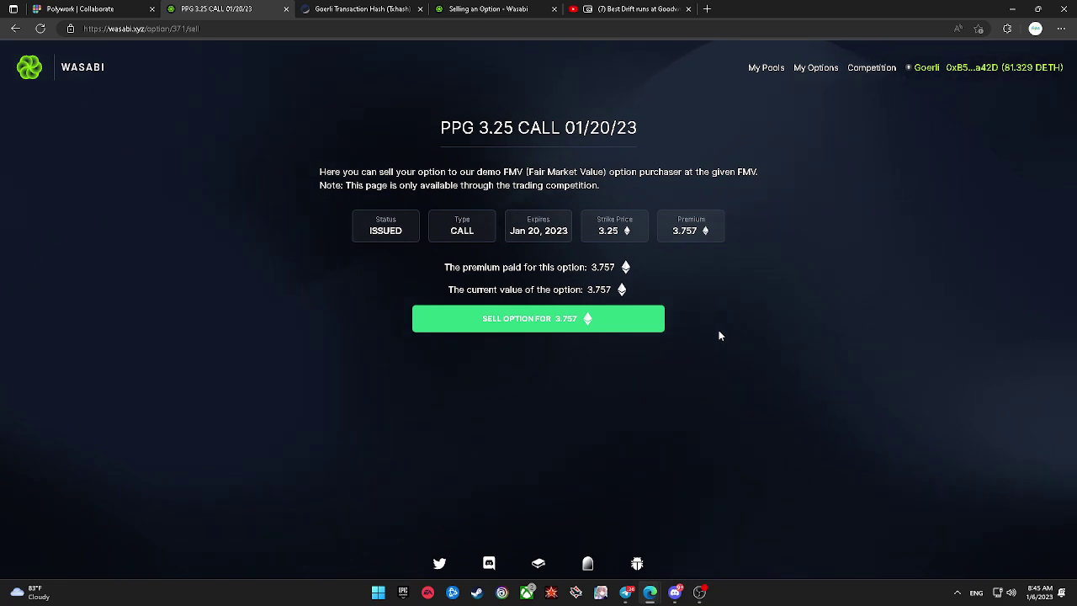
Step: Reload the sale page, sell the option for 3.757 ETH and confirm the transaction in MetaMask
{"action": "left_click", "coordinate": [42, 29]}
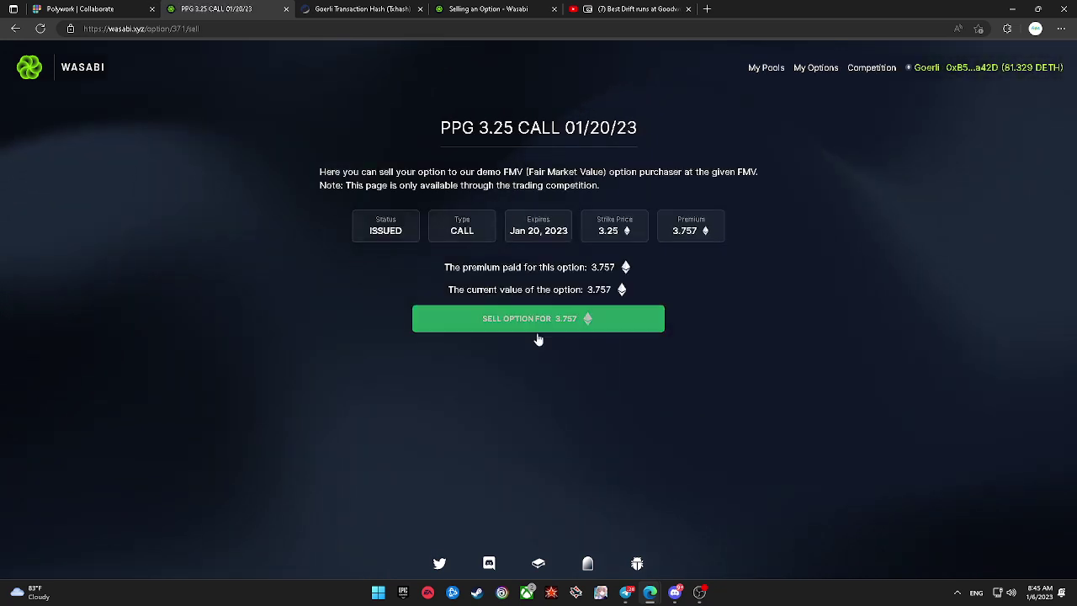
{"action": "left_click", "coordinate": [611, 319]}
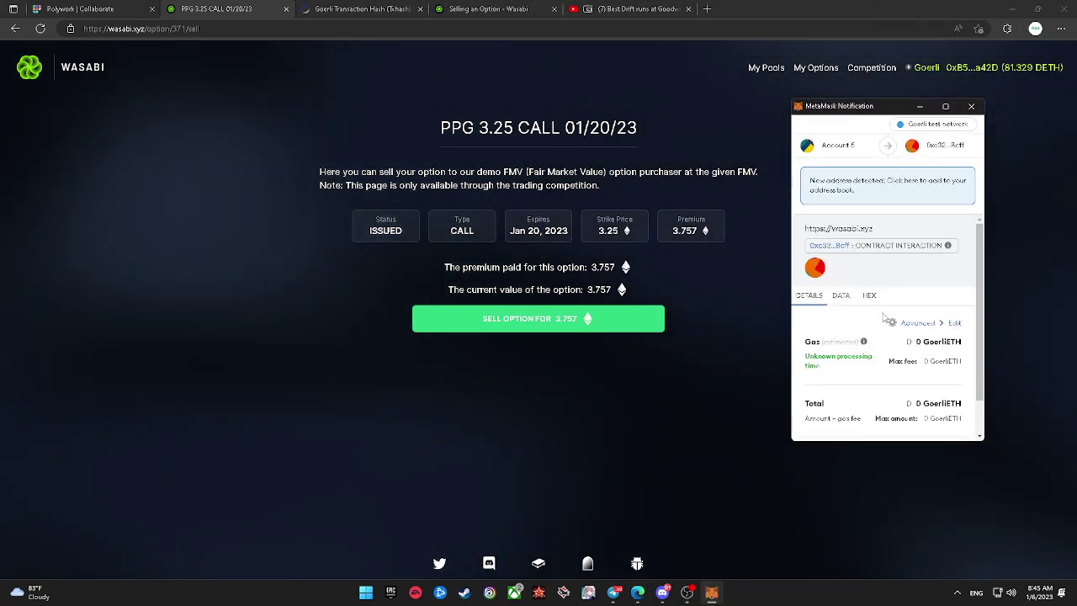
{"action": "scroll", "coordinate": [884, 320], "scroll_direction": "down", "scroll_amount": 2}
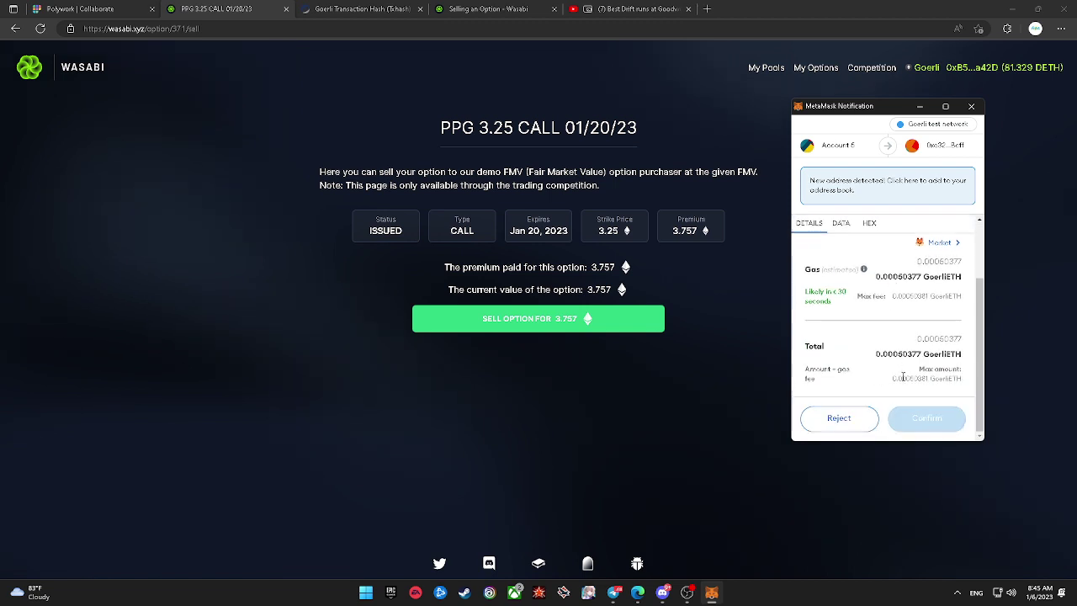
{"action": "left_click", "coordinate": [918, 416]}
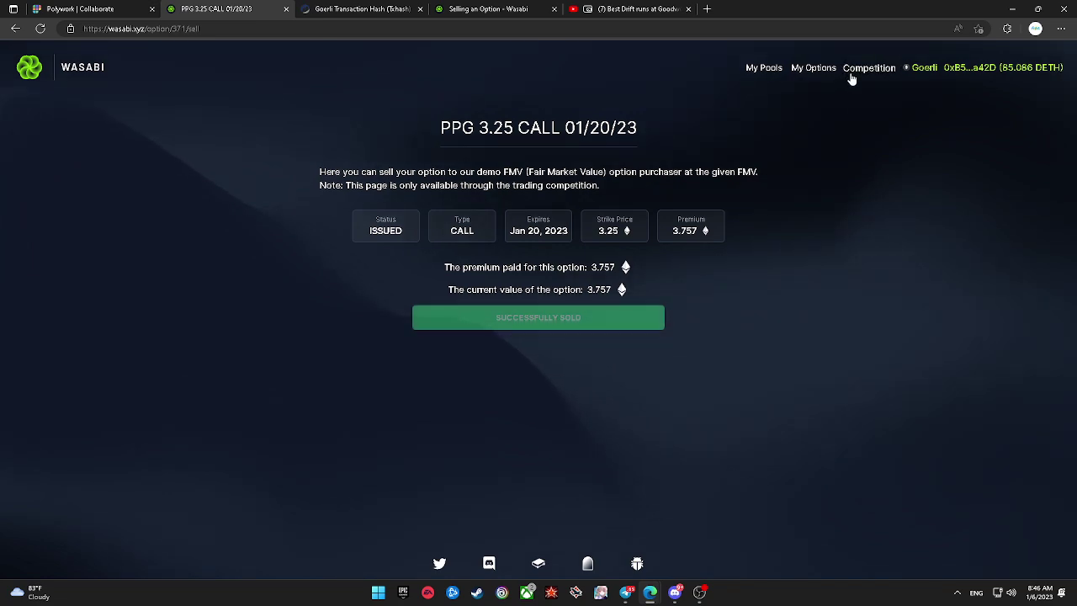
Step: Open the Arbitrage guide in the Wasabi docs and read through its example scenario
{"action": "left_click", "coordinate": [461, 8]}
{"action": "scroll", "coordinate": [623, 259], "scroll_direction": "down", "scroll_amount": 2}
{"action": "left_click", "coordinate": [673, 501]}
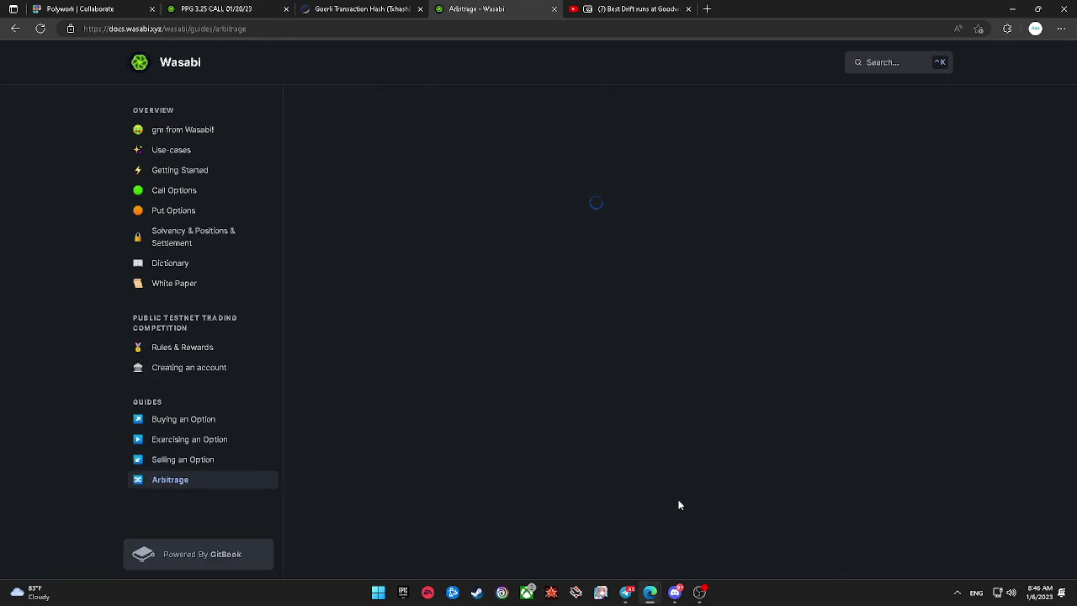
{"action": "scroll", "coordinate": [607, 397], "scroll_direction": "down", "scroll_amount": 2}
{"action": "scroll", "coordinate": [608, 376], "scroll_direction": "down", "scroll_amount": 2}
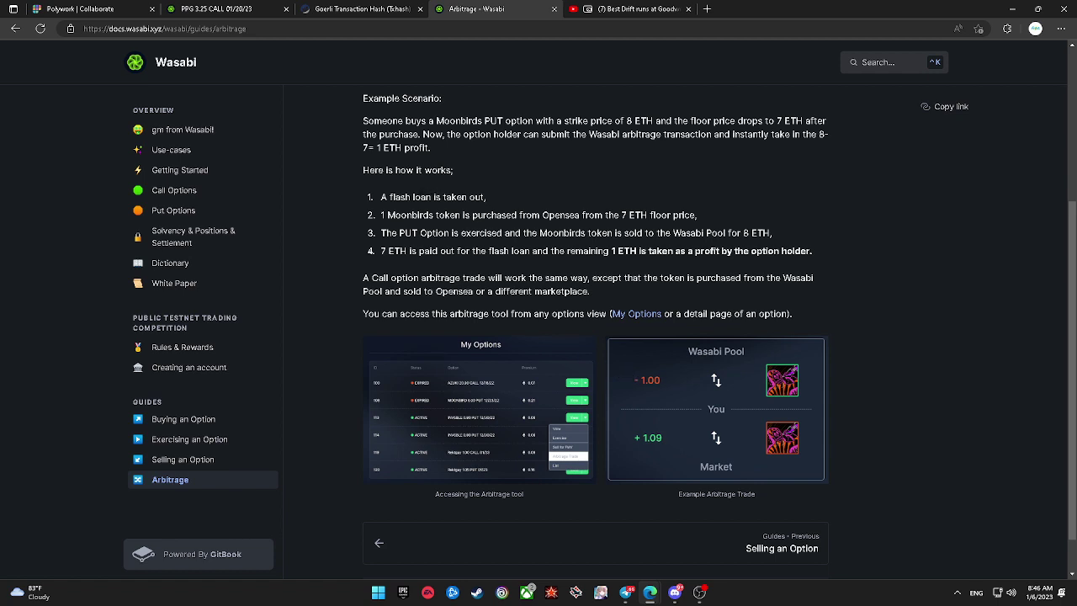
{"action": "scroll", "coordinate": [785, 443], "scroll_direction": "down", "scroll_amount": 1}
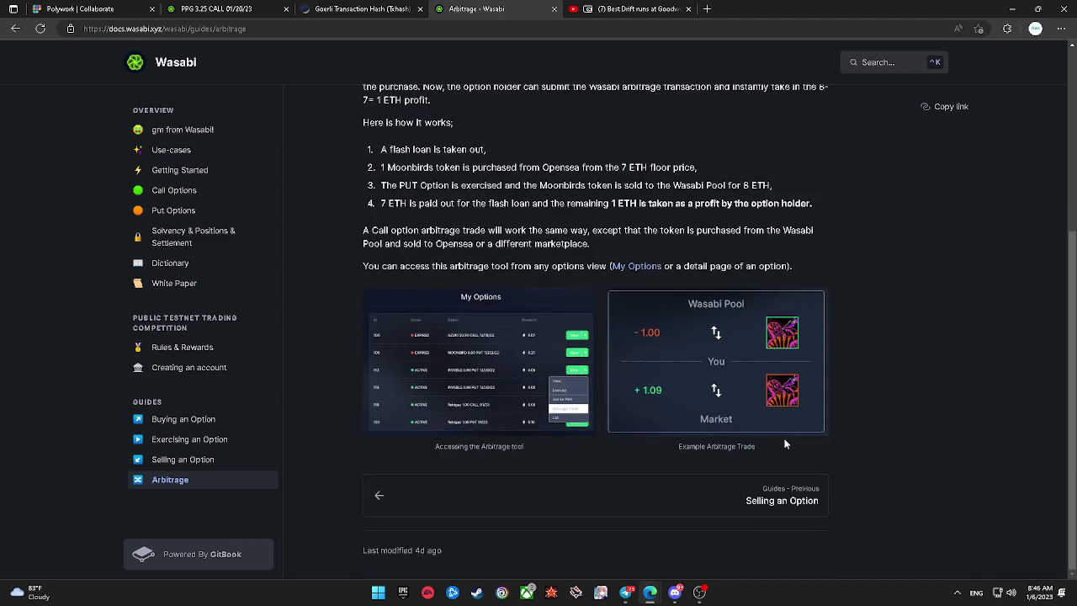
{"action": "scroll", "coordinate": [789, 467], "scroll_direction": "up", "scroll_amount": 10}
Step: Return to the Wasabi trading site, look at My Pools and review the trader's own competition stats
{"action": "left_click", "coordinate": [253, 9]}
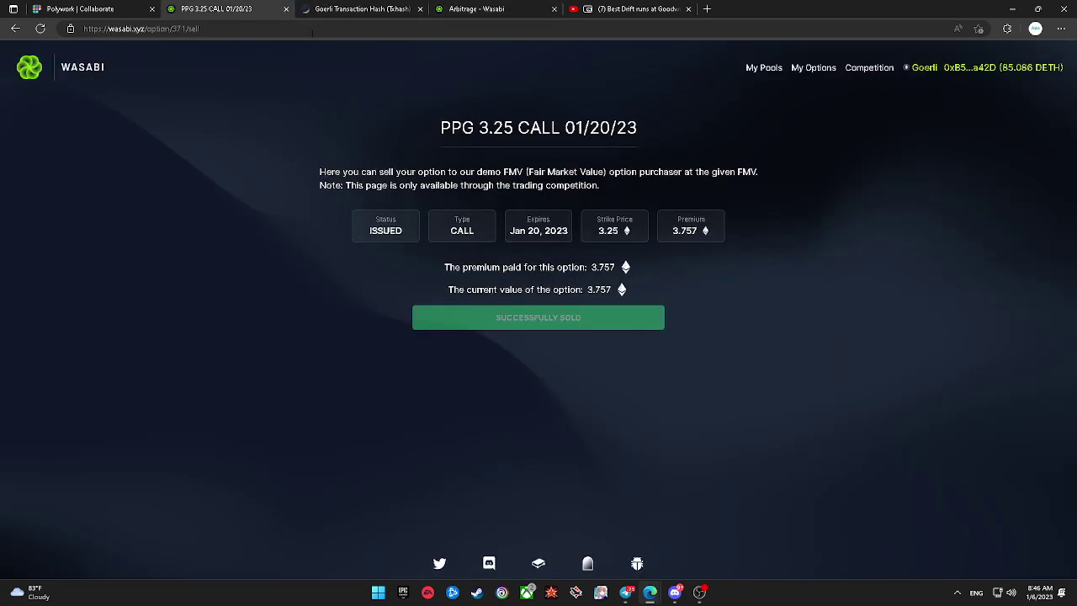
{"action": "left_click", "coordinate": [777, 71]}
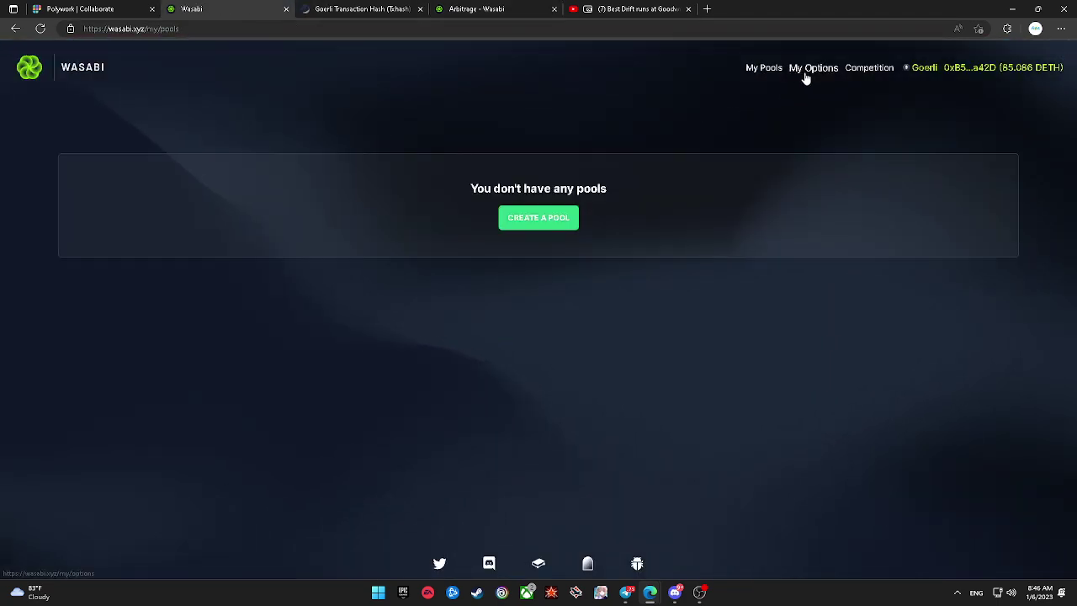
{"action": "left_click", "coordinate": [863, 67]}
{"action": "scroll", "coordinate": [579, 197], "scroll_direction": "down", "scroll_amount": 10}
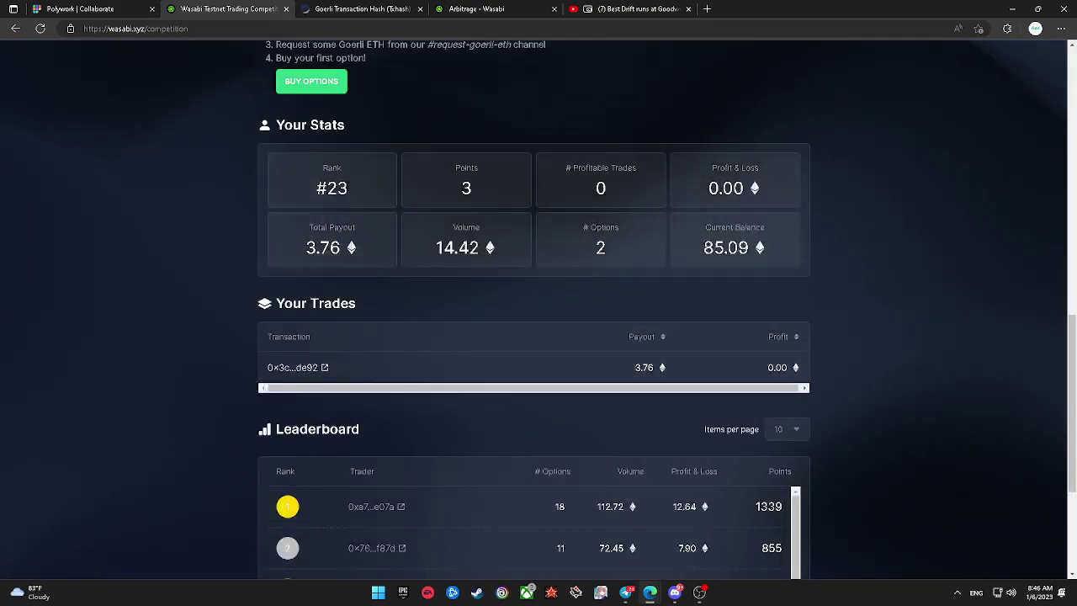
{"action": "left_click_drag", "start_coordinate": [348, 189], "coordinate": [313, 189]}
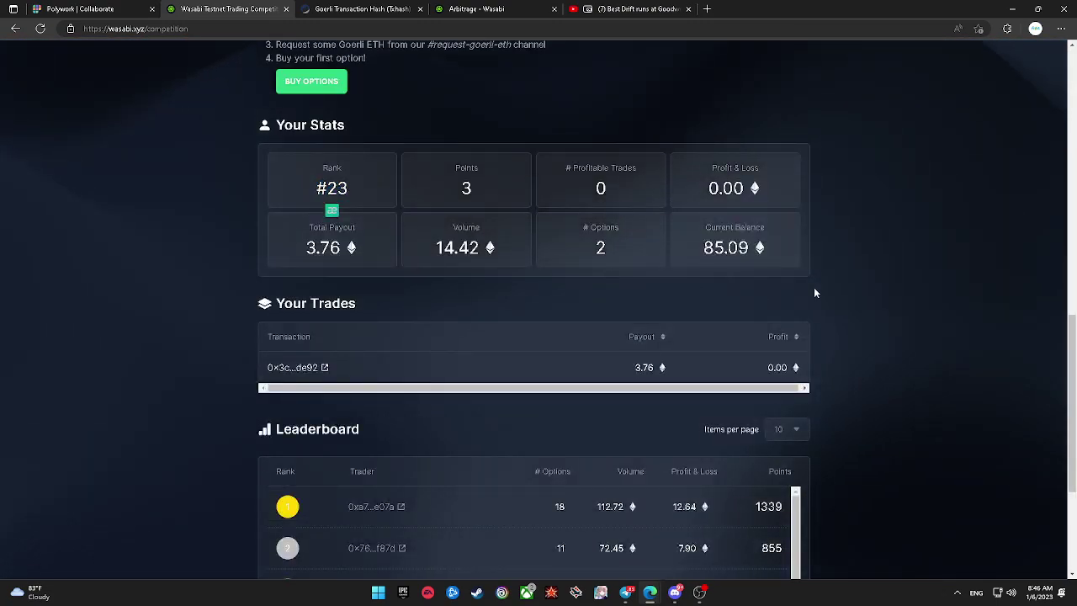
{"action": "scroll", "coordinate": [833, 324], "scroll_direction": "up", "scroll_amount": 10}
Step: Start buying a new option from My Options and browse the Test Rektguy collection's call options down to the lowest strike
{"action": "left_click", "coordinate": [807, 76]}
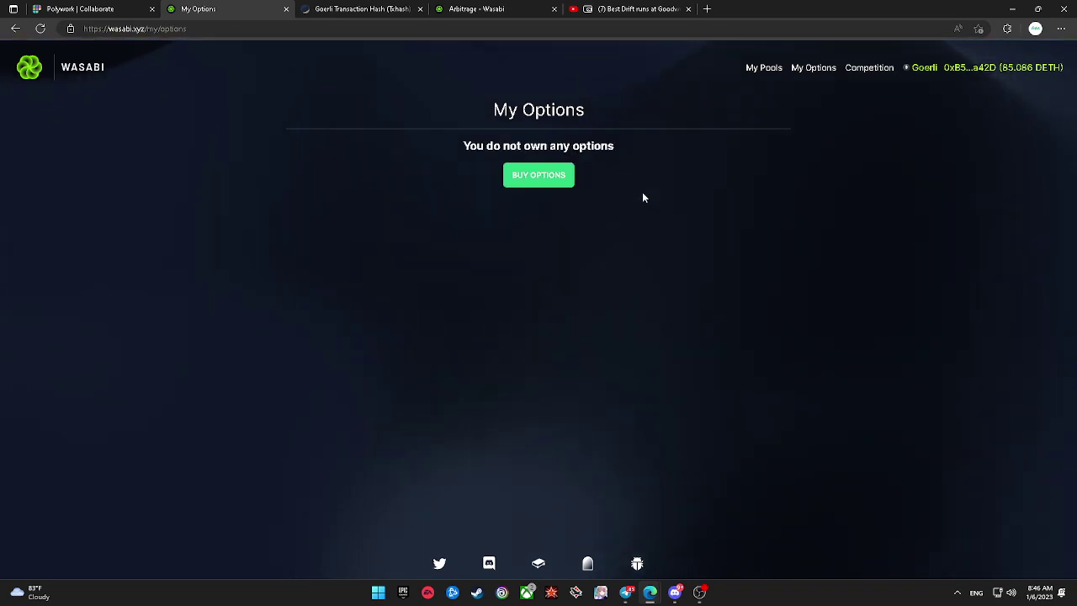
{"action": "left_click", "coordinate": [562, 175]}
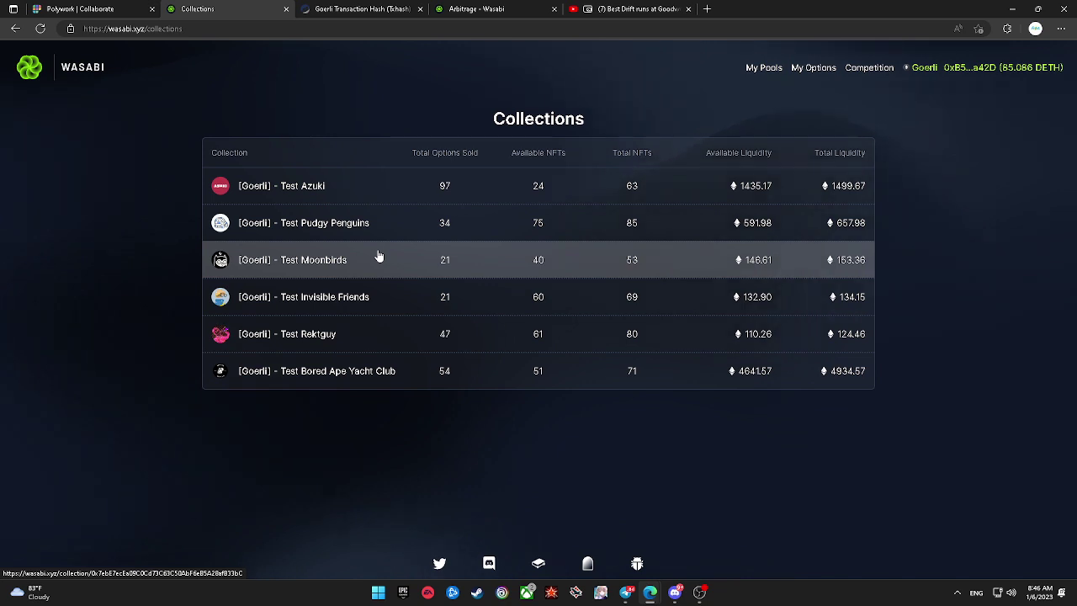
{"action": "left_click", "coordinate": [378, 337]}
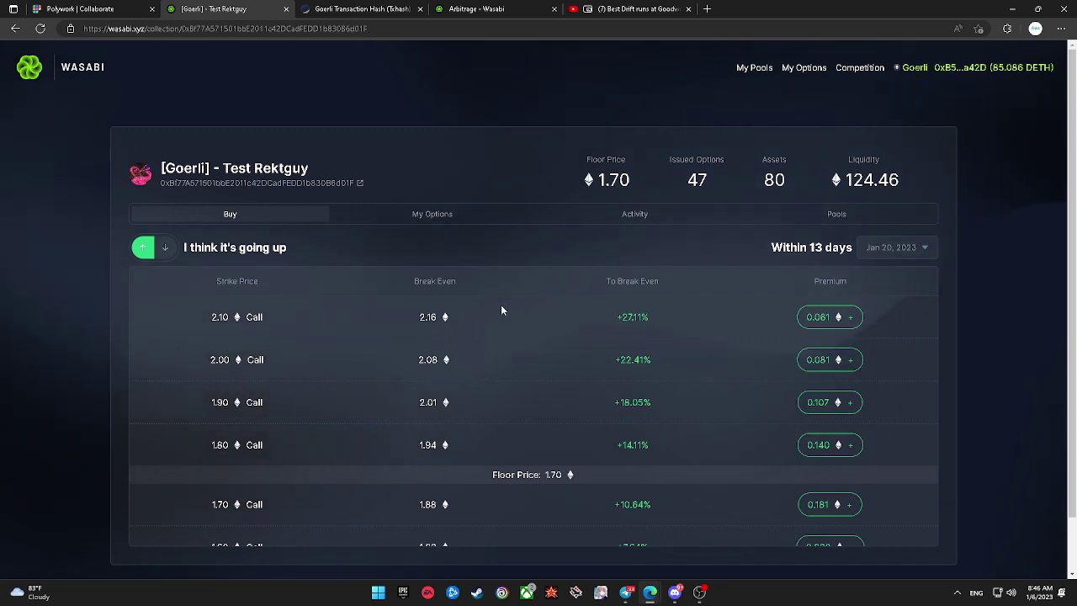
{"action": "scroll", "coordinate": [513, 332], "scroll_direction": "down", "scroll_amount": 3}
{"action": "scroll", "coordinate": [515, 338], "scroll_direction": "down", "scroll_amount": 1}
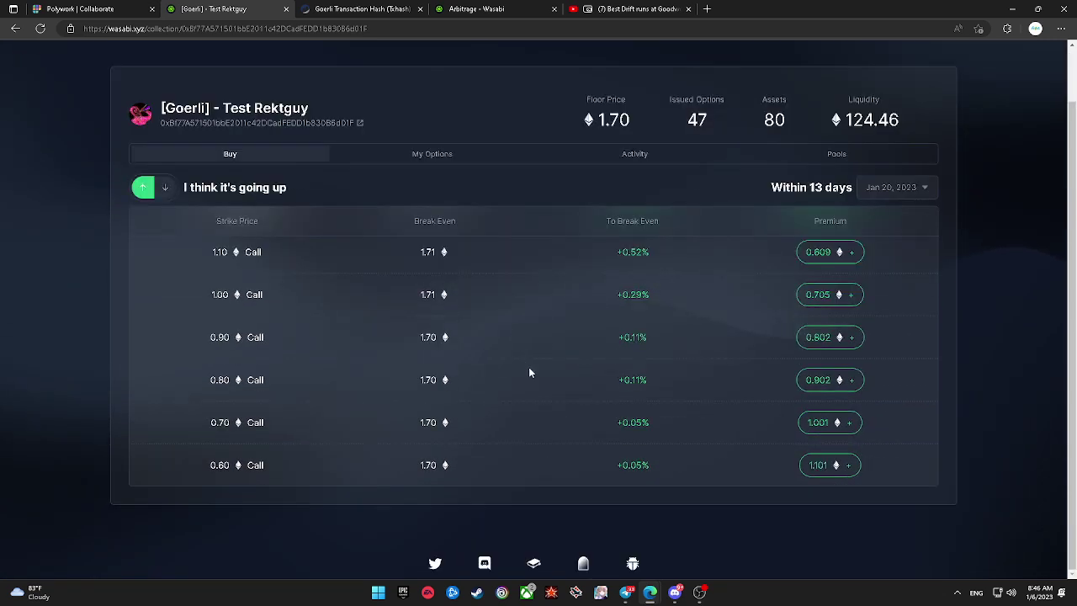
Step: Choose the Rektguy 0.60 call expiring 01/20 and grant permission to access DETH in MetaMask
{"action": "left_click", "coordinate": [827, 472]}
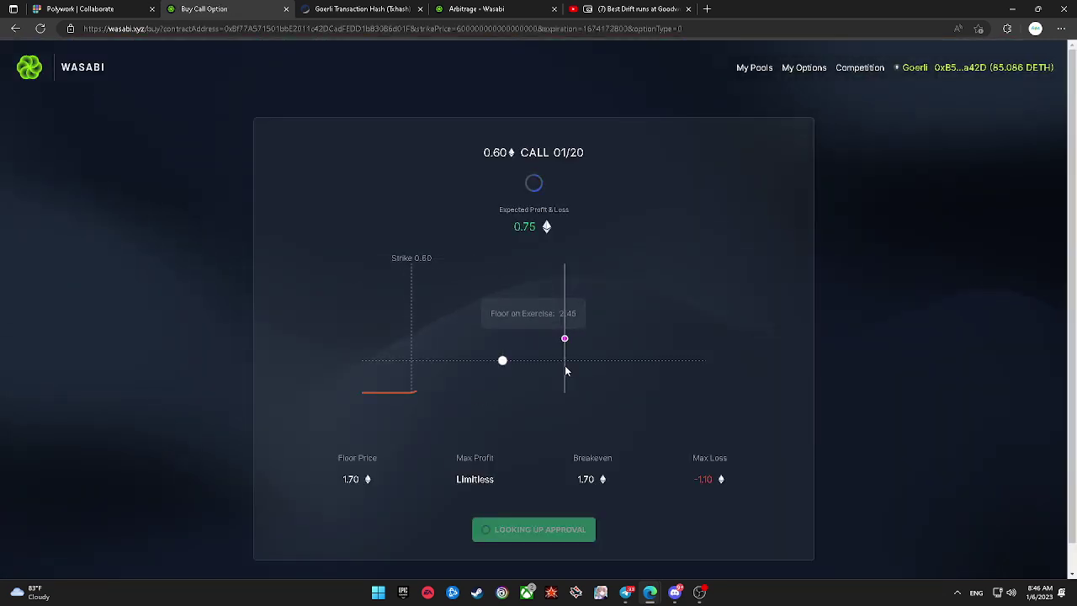
{"action": "left_click", "coordinate": [566, 529]}
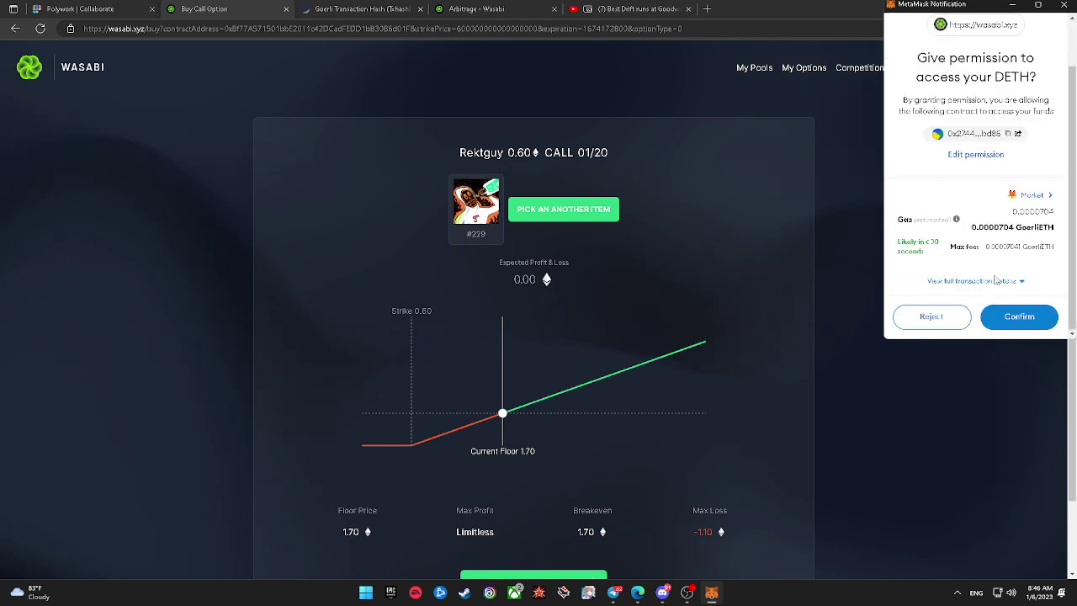
{"action": "left_click", "coordinate": [995, 320]}
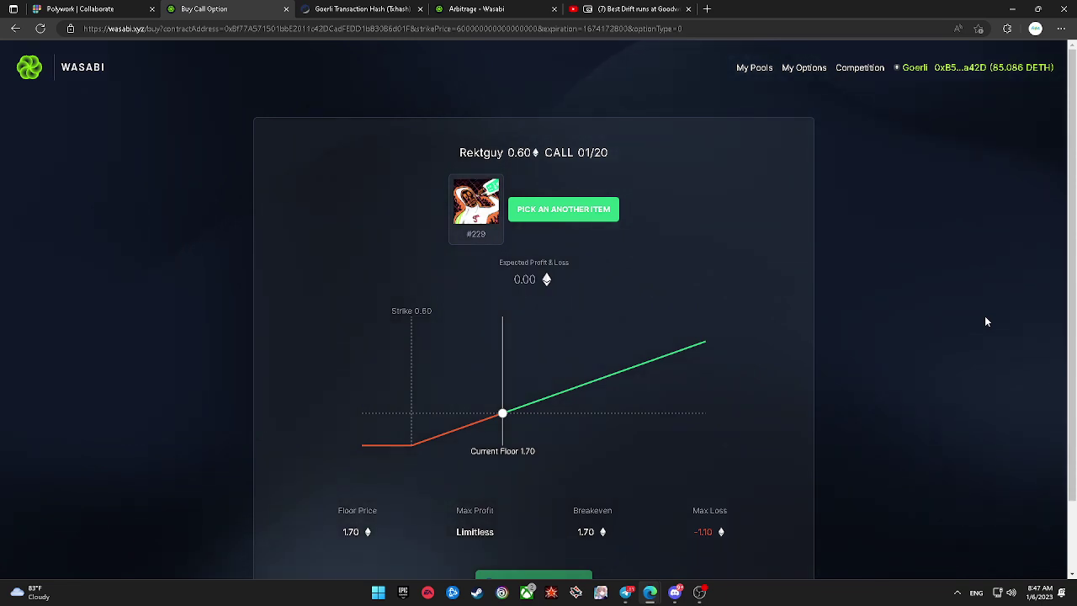
Step: Buy the Rektguy 0.60 call option expiring 01/20 for 1.1010 and confirm the purchase in MetaMask
{"action": "scroll", "coordinate": [926, 334], "scroll_direction": "down", "scroll_amount": 1}
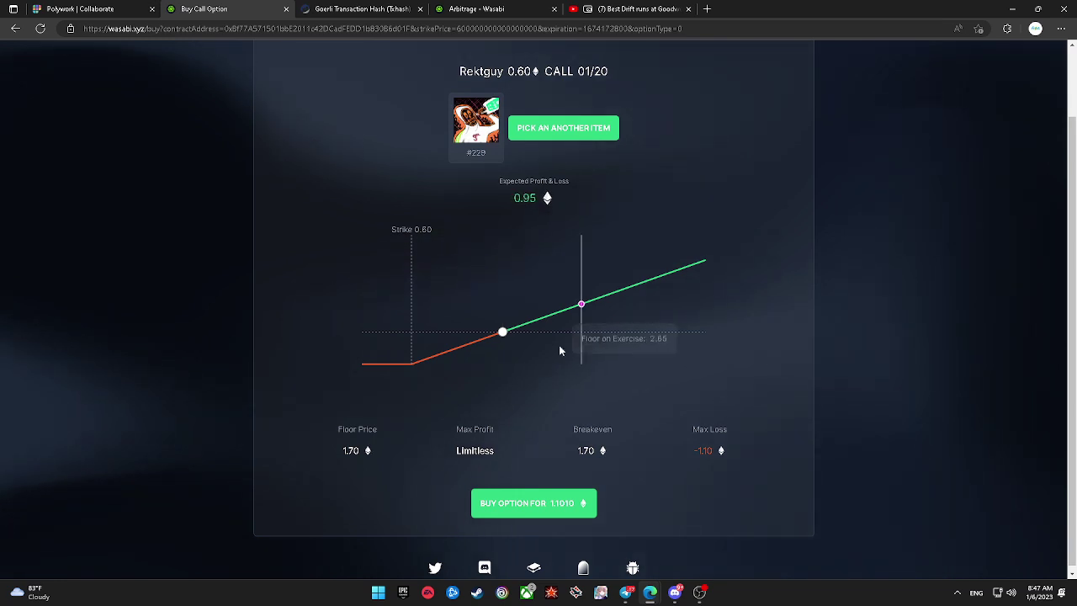
{"action": "left_click", "coordinate": [562, 505]}
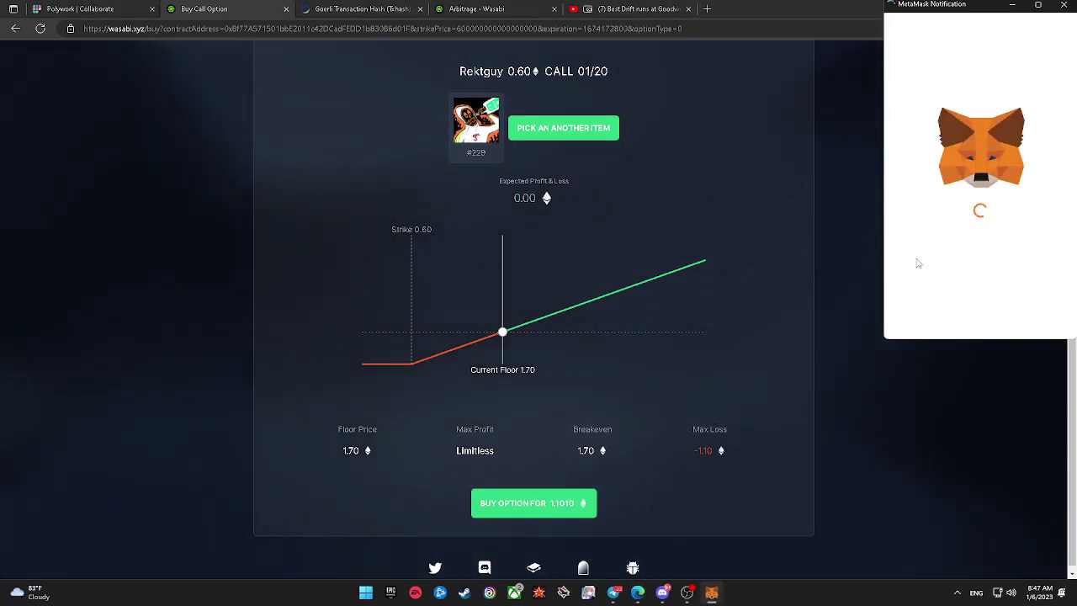
{"action": "scroll", "coordinate": [914, 261], "scroll_direction": "down", "scroll_amount": 1}
{"action": "left_click", "coordinate": [1013, 317]}
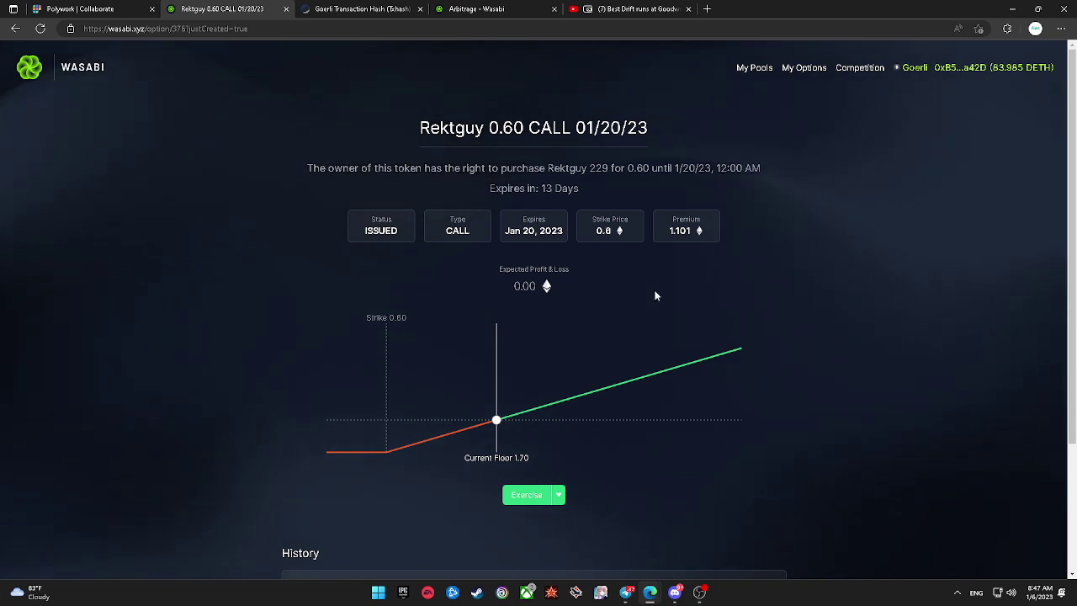
Step: Choose to exercise the new Rektguy option with an arbitrage trade and review its payout and net profit
{"action": "scroll", "coordinate": [595, 372], "scroll_direction": "down", "scroll_amount": 2}
{"action": "left_click", "coordinate": [558, 323]}
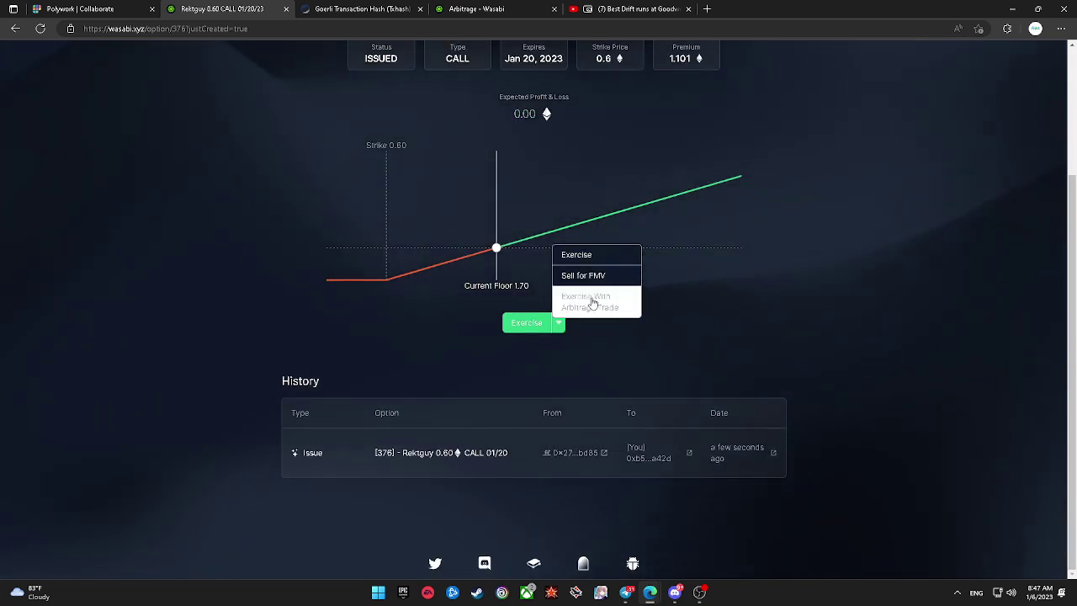
{"action": "left_click", "coordinate": [591, 305]}
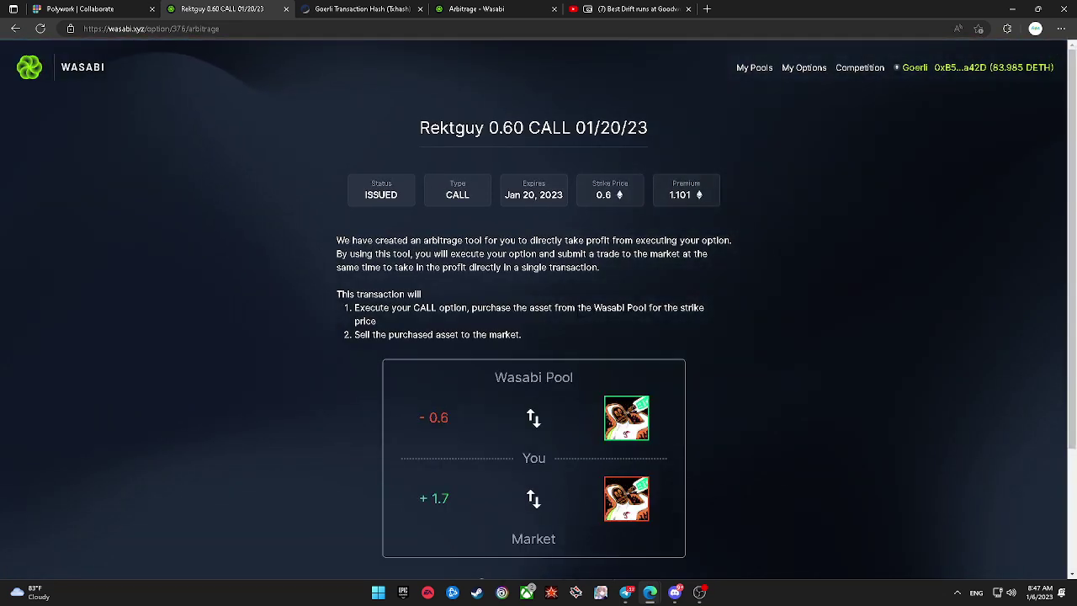
{"action": "scroll", "coordinate": [575, 311], "scroll_direction": "down", "scroll_amount": 2}
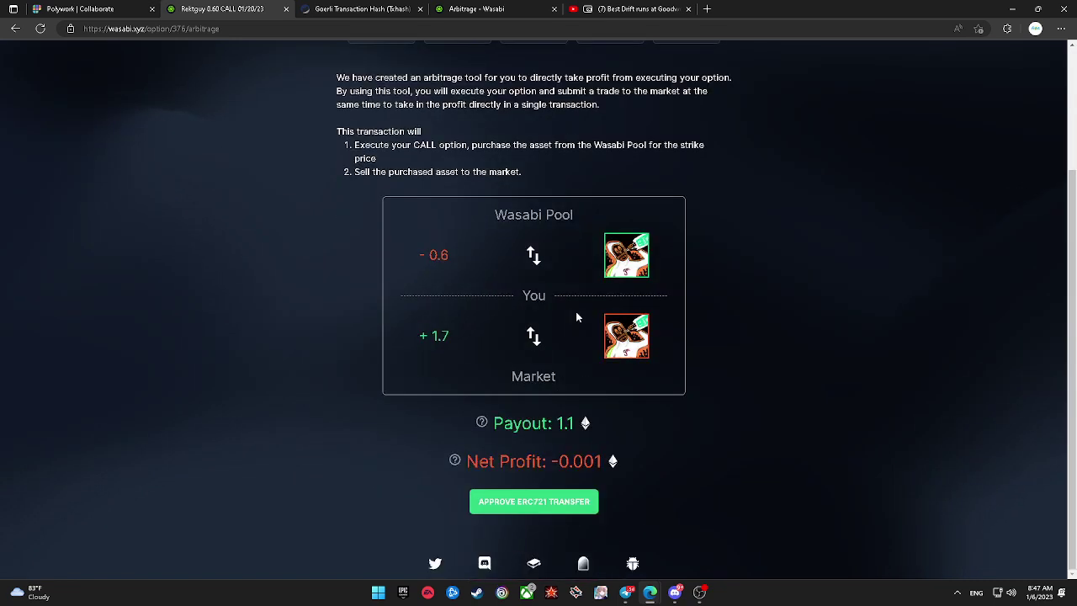
{"action": "left_click_drag", "start_coordinate": [558, 461], "coordinate": [603, 462]}
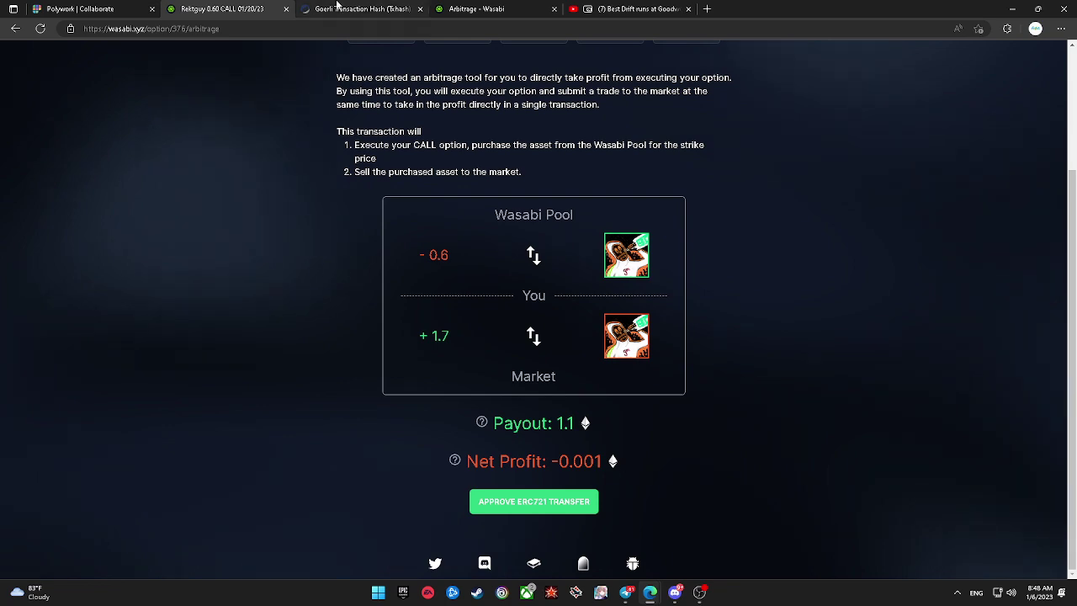
Step: Check the example arbitrage trade in the Wasabi docs' Arbitrage guide and return to the Rektguy arbitrage page
{"action": "left_click", "coordinate": [357, 9]}
{"action": "left_click", "coordinate": [458, 9]}
{"action": "scroll", "coordinate": [497, 257], "scroll_direction": "down", "scroll_amount": 1}
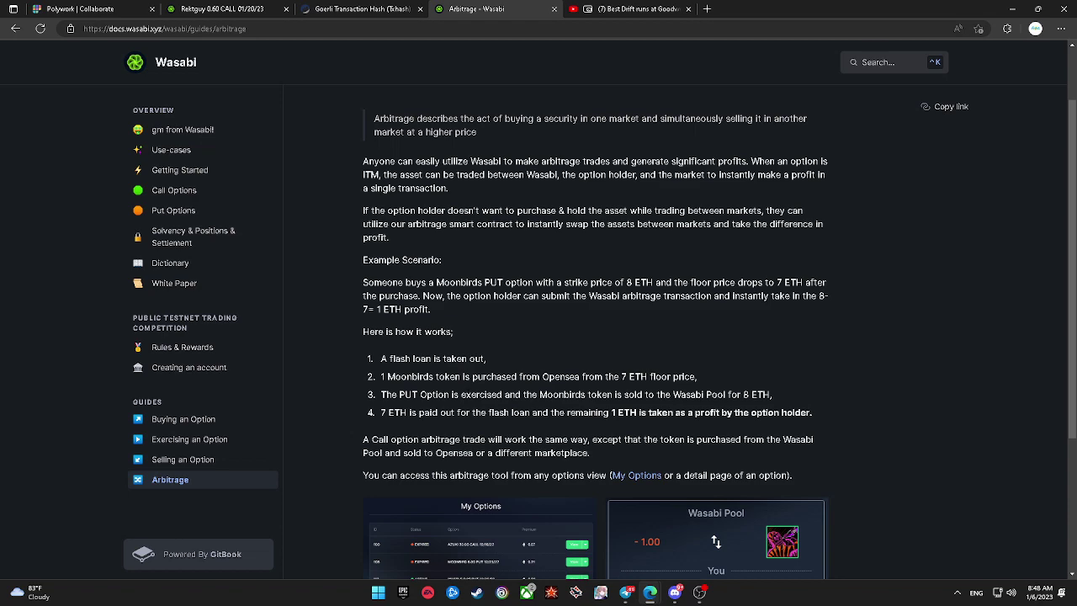
{"action": "scroll", "coordinate": [701, 403], "scroll_direction": "down", "scroll_amount": 3}
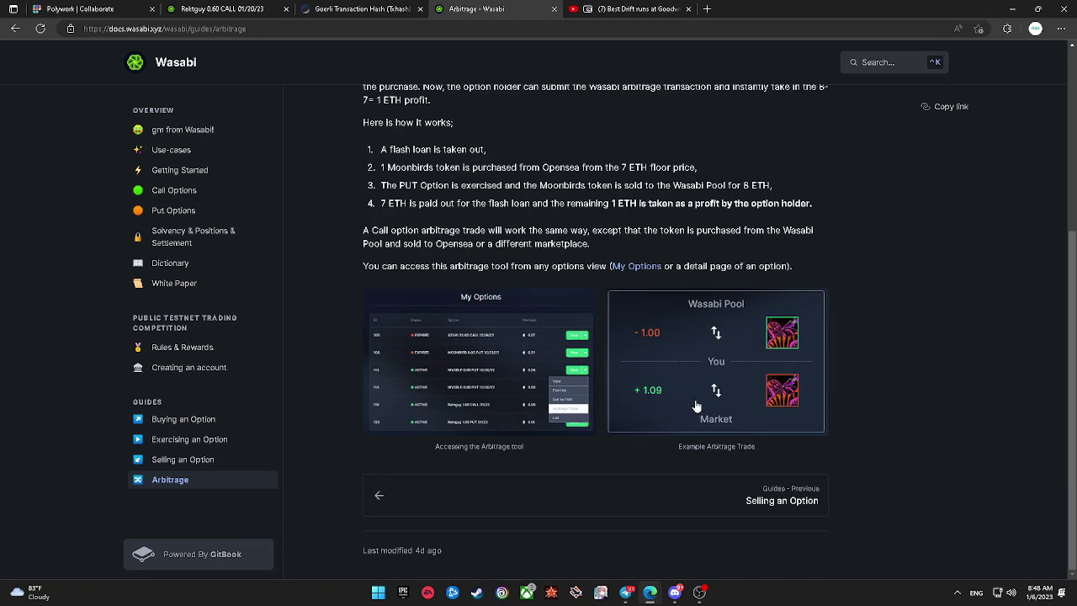
{"action": "key", "text": "ctrl+shift+Tab"}
{"action": "key", "text": "ctrl+shift+Tab"}
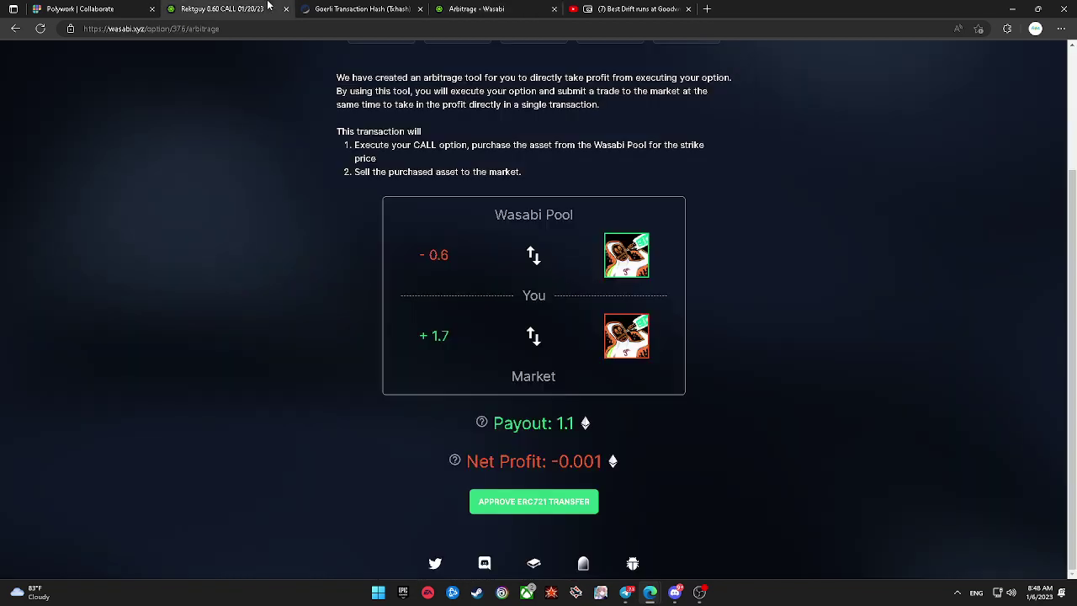
Step: Approve the ERC721 transfer for the arbitrage trade and confirm the Wasabi Option NFTs access requests in MetaMask
{"action": "left_click", "coordinate": [577, 503]}
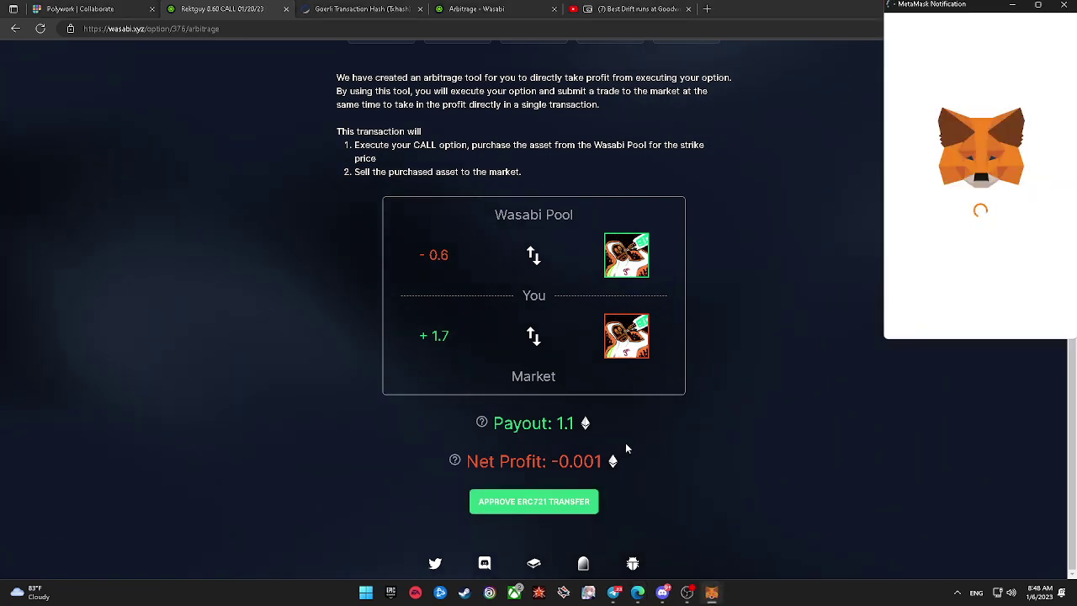
{"action": "scroll", "coordinate": [968, 278], "scroll_direction": "down", "scroll_amount": 3}
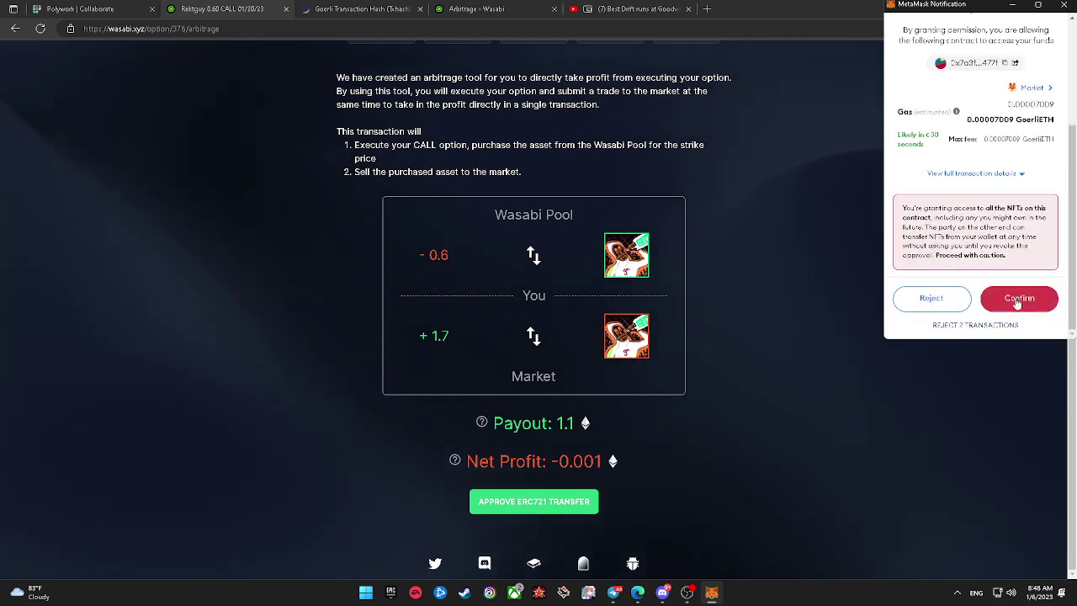
{"action": "left_click", "coordinate": [1018, 300]}
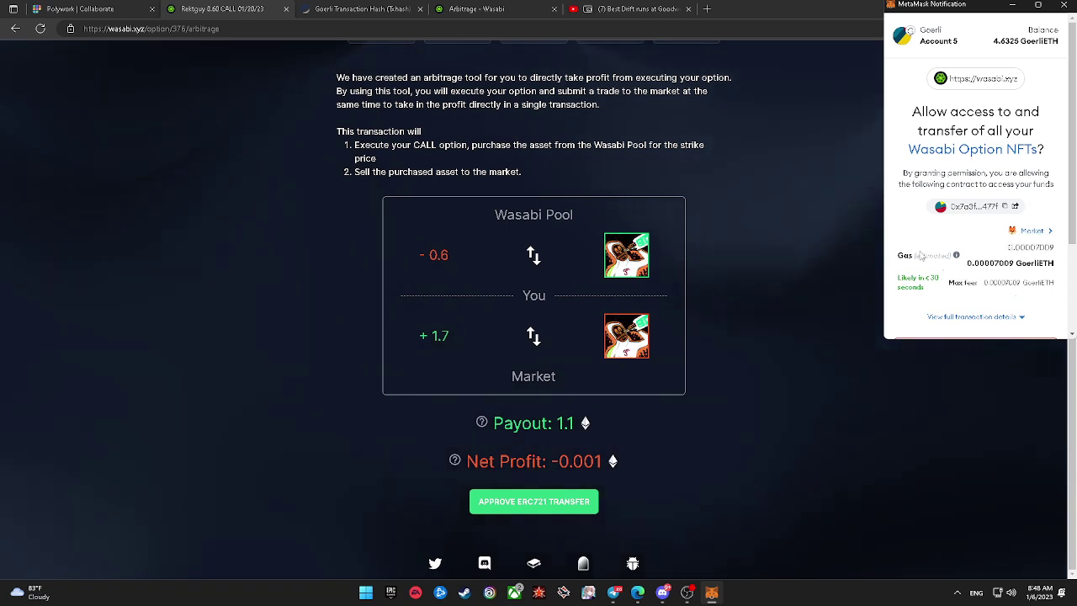
{"action": "scroll", "coordinate": [1018, 300], "scroll_direction": "down", "scroll_amount": 3}
{"action": "left_click", "coordinate": [1022, 315]}
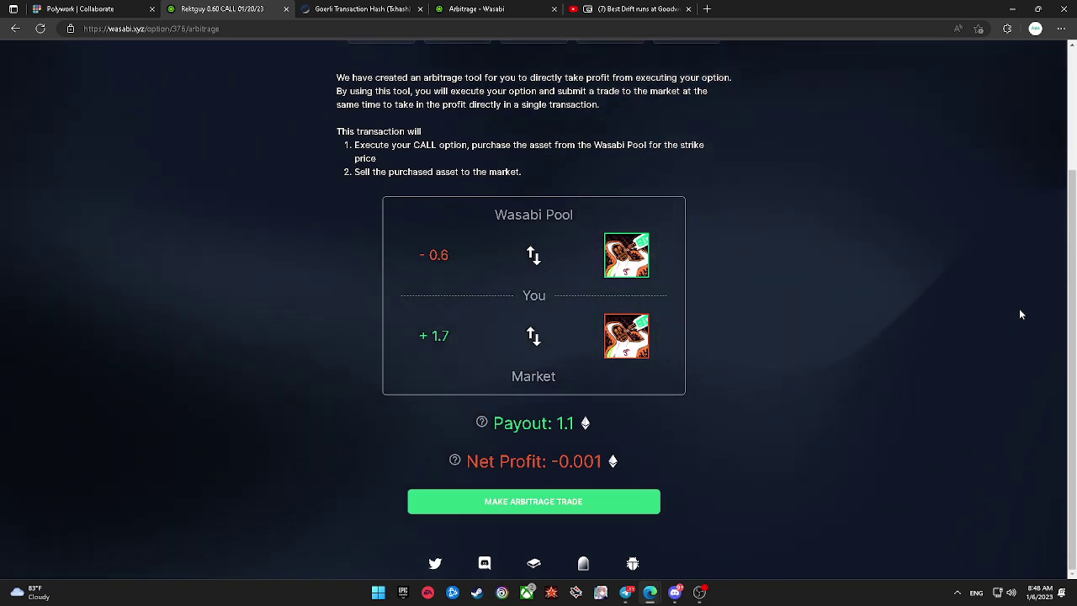
Step: Make the arbitrage trade on the Rektguy 0.60 call and confirm the transaction in MetaMask
{"action": "left_click", "coordinate": [553, 501]}
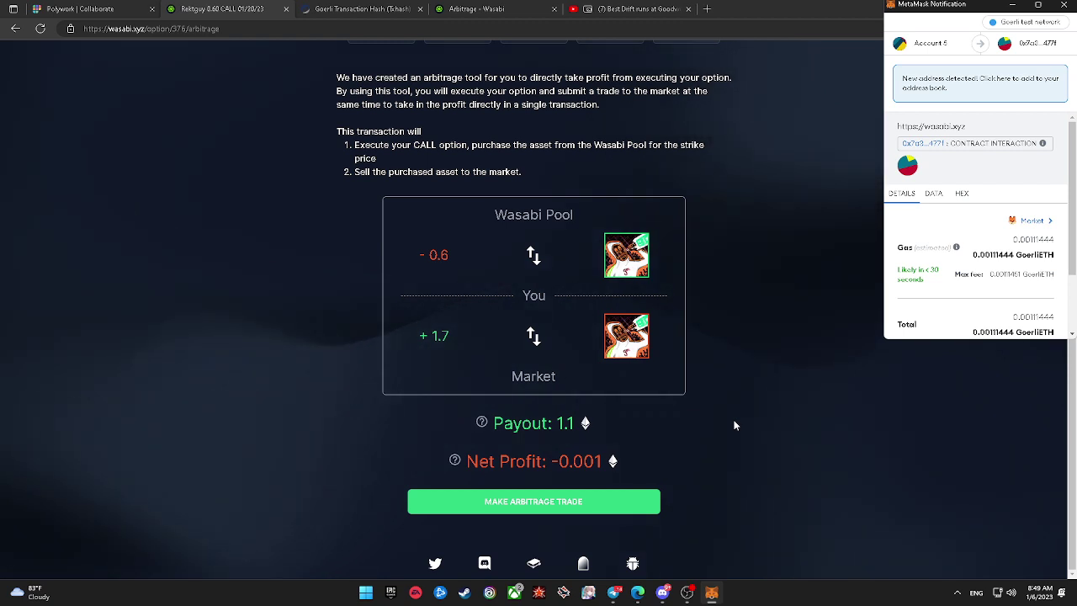
{"action": "scroll", "coordinate": [1035, 207], "scroll_direction": "down", "scroll_amount": 2}
{"action": "left_click", "coordinate": [1018, 317]}
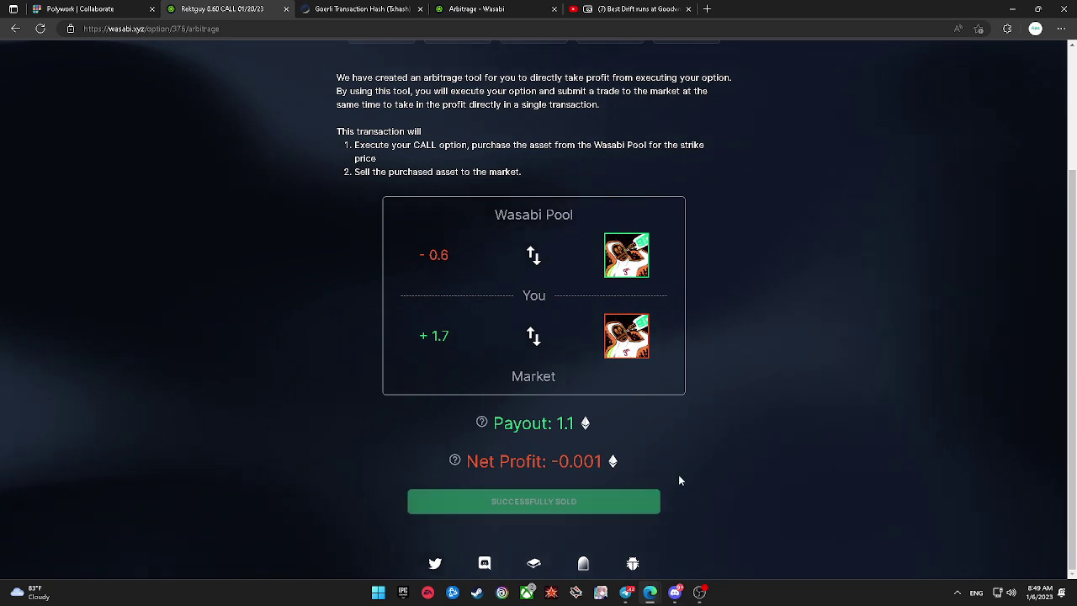
Step: Reread the Arbitrage guide in the Wasabi docs, from its introduction to the example trade images
{"action": "left_click", "coordinate": [481, 8]}
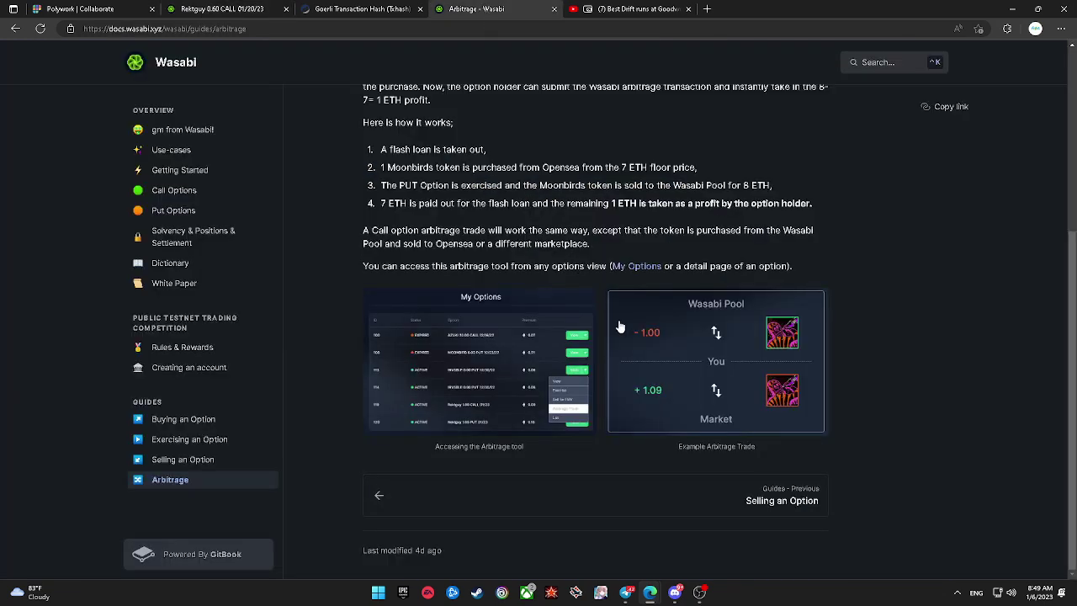
{"action": "scroll", "coordinate": [616, 315], "scroll_direction": "up", "scroll_amount": 2}
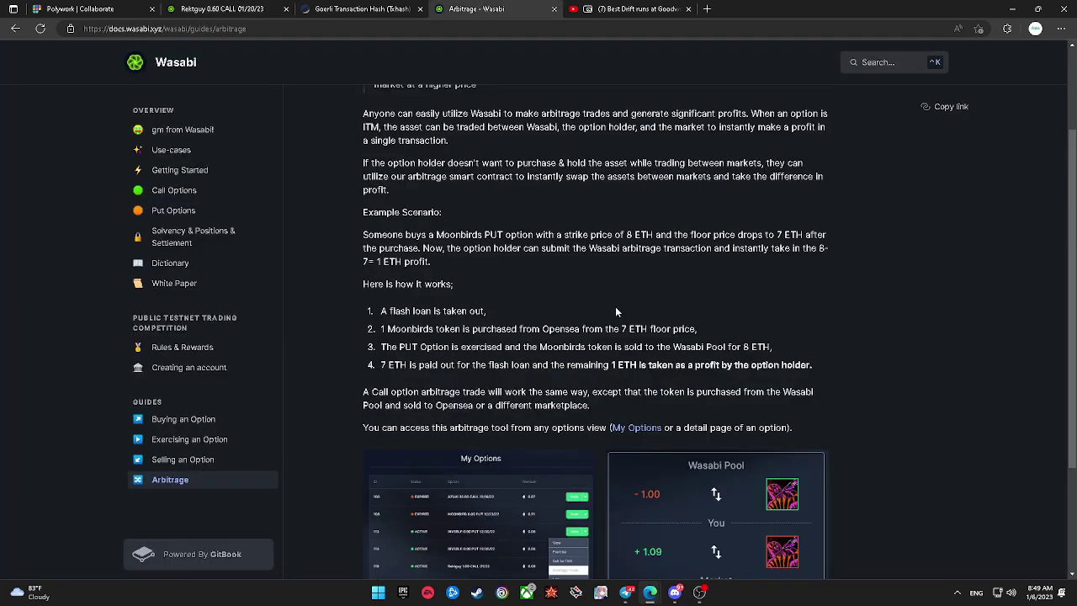
{"action": "scroll", "coordinate": [615, 311], "scroll_direction": "up", "scroll_amount": 2}
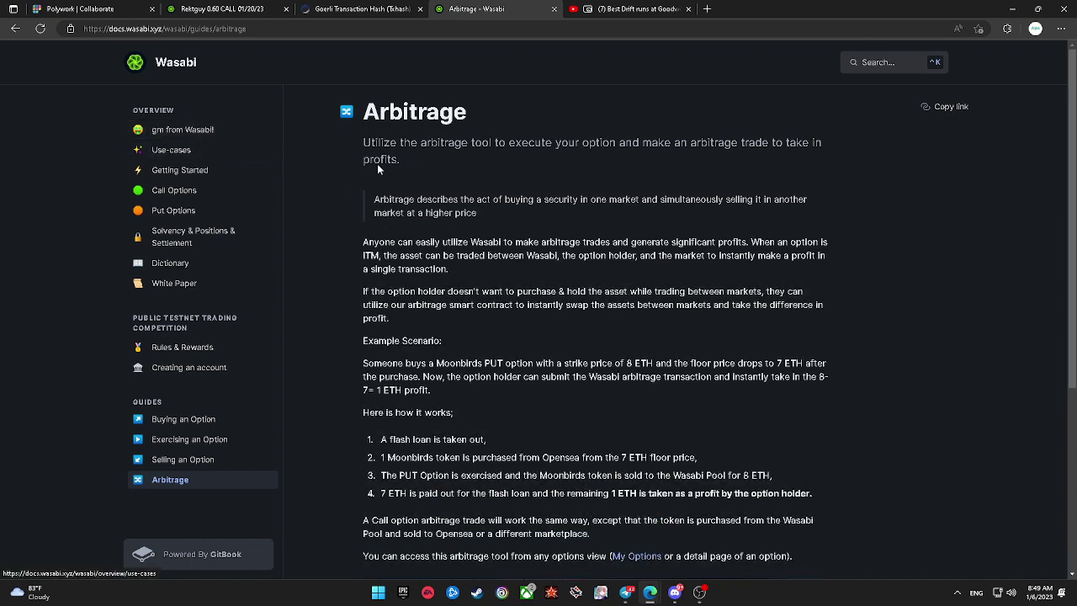
{"action": "scroll", "coordinate": [377, 164], "scroll_direction": "down", "scroll_amount": 3}
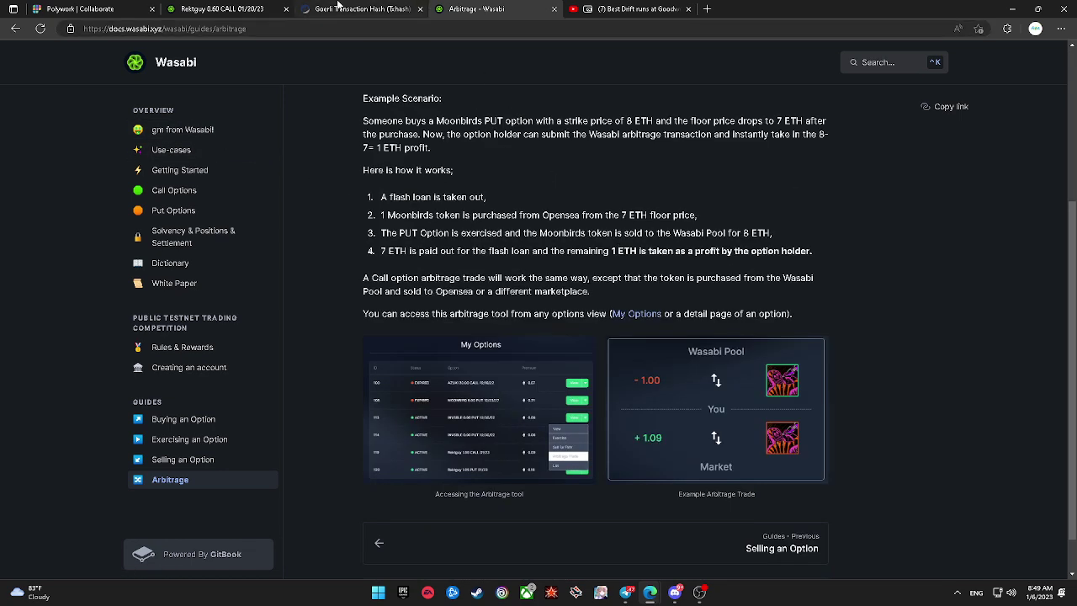
Step: Close the Goerli transaction details page and return to the Rektguy arbitrage trade page
{"action": "left_click", "coordinate": [362, 9]}
{"action": "left_click", "coordinate": [223, 8]}
{"action": "left_click", "coordinate": [347, 7]}
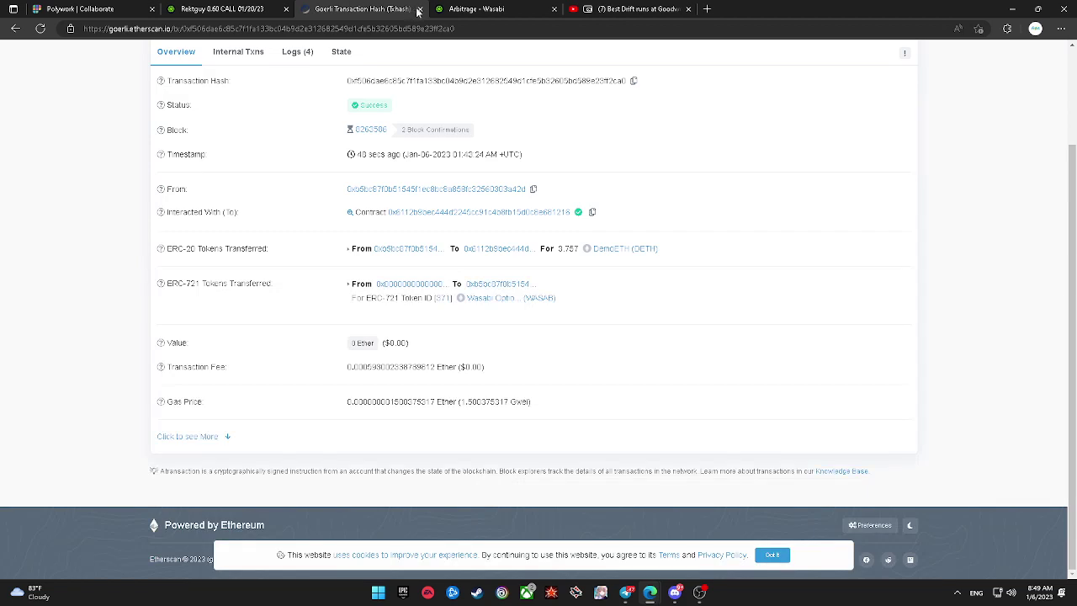
{"action": "left_click", "coordinate": [418, 9]}
{"action": "left_click", "coordinate": [244, 7]}
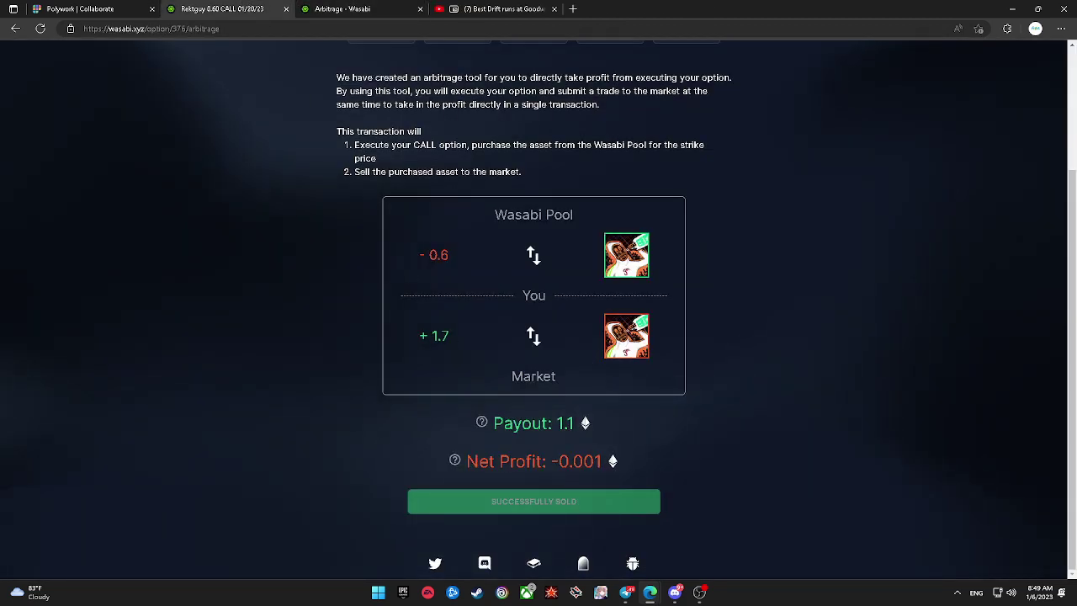
Step: Open the Competition page and review the trader's own stats, trades, the leaderboard and the ranking rules
{"action": "scroll", "coordinate": [798, 366], "scroll_direction": "up", "scroll_amount": 2}
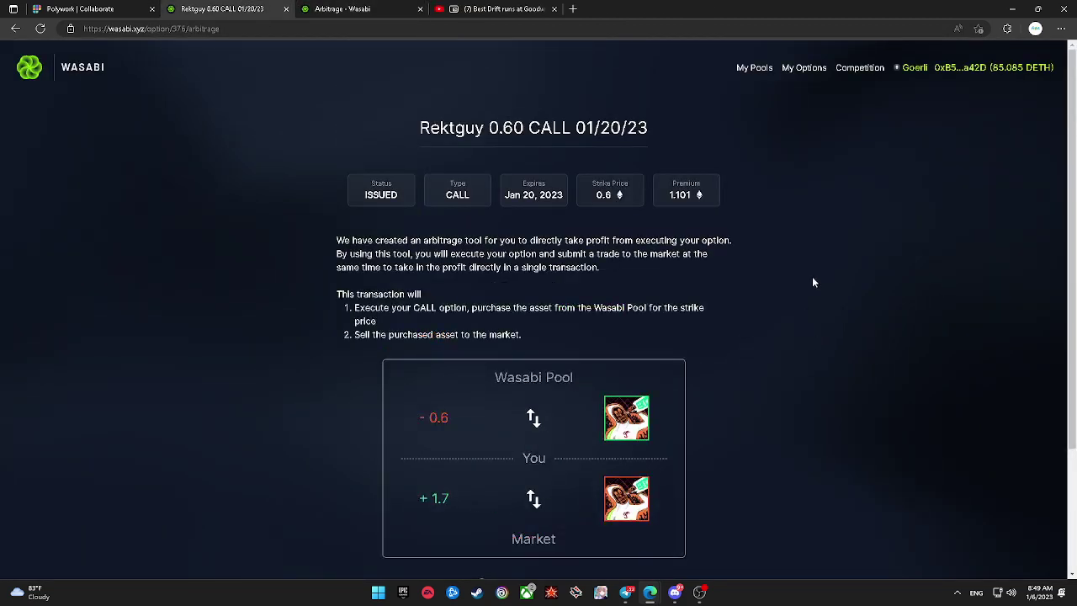
{"action": "left_click", "coordinate": [837, 71]}
{"action": "scroll", "coordinate": [804, 200], "scroll_direction": "down", "scroll_amount": 10}
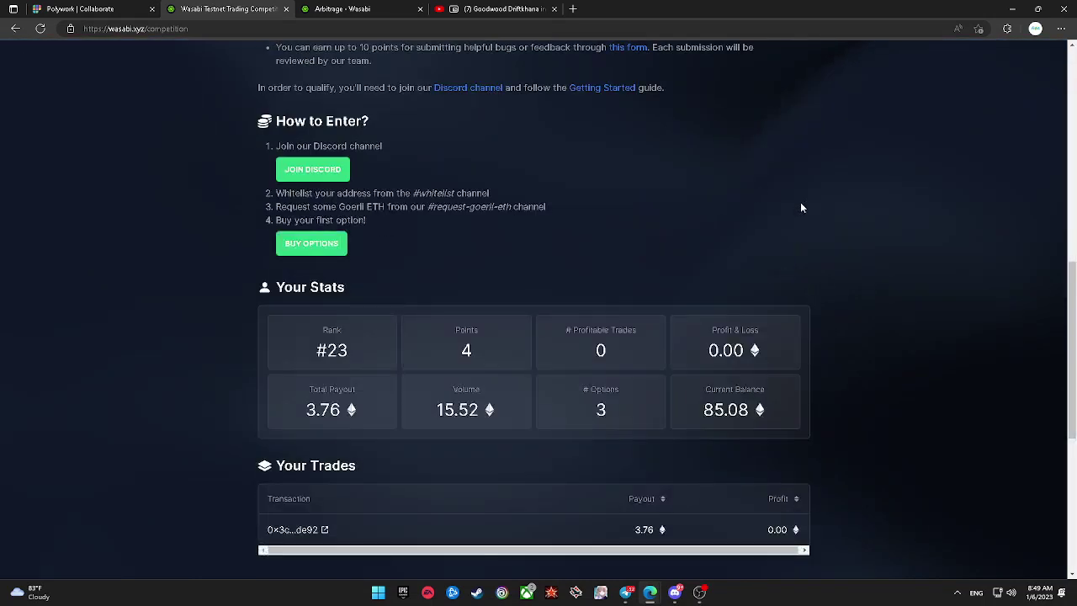
{"action": "scroll", "coordinate": [801, 207], "scroll_direction": "down", "scroll_amount": 2}
{"action": "left_click", "coordinate": [311, 188]}
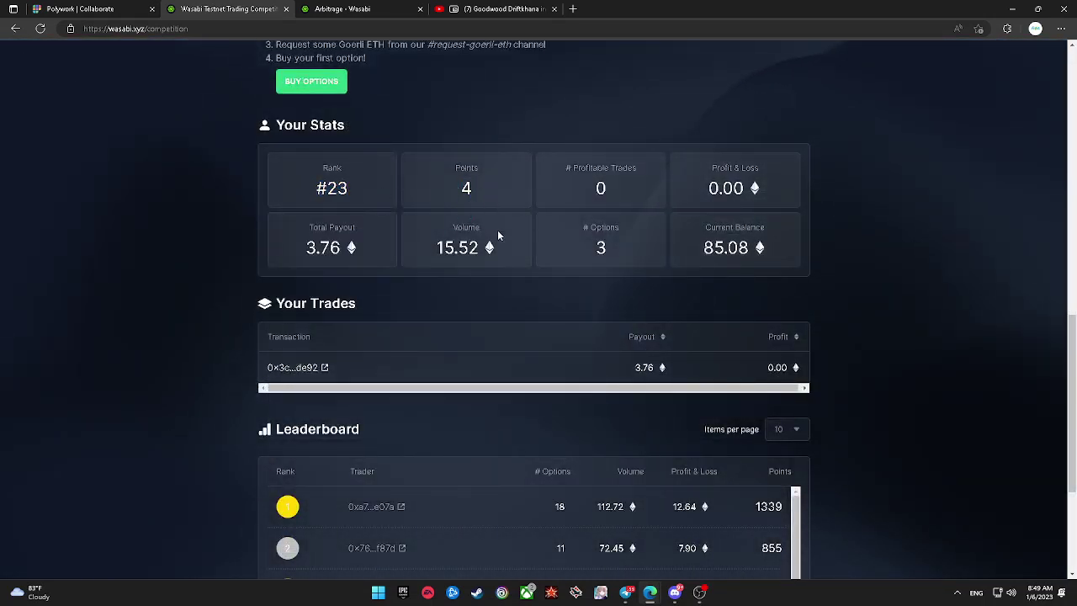
{"action": "scroll", "coordinate": [579, 444], "scroll_direction": "down", "scroll_amount": 3}
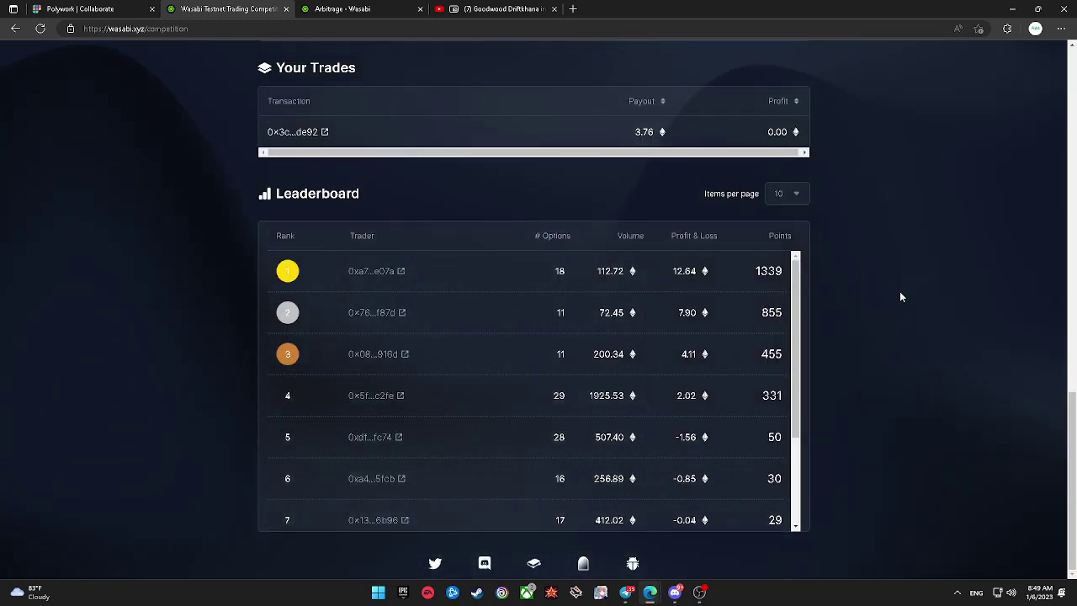
{"action": "scroll", "coordinate": [807, 291], "scroll_direction": "up", "scroll_amount": 12}
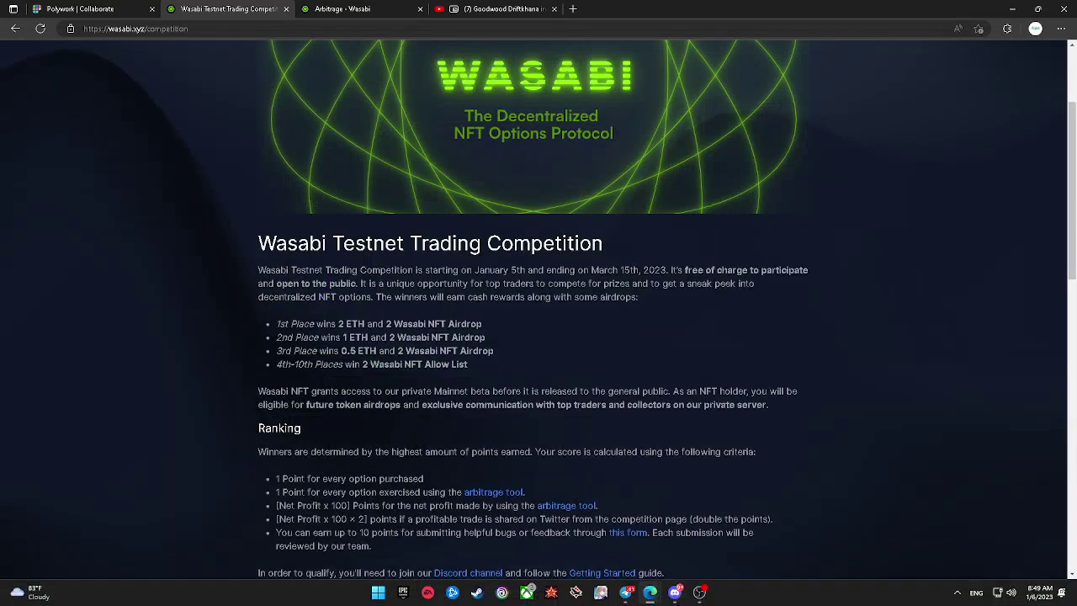
{"action": "scroll", "coordinate": [676, 308], "scroll_direction": "up", "scroll_amount": 2}
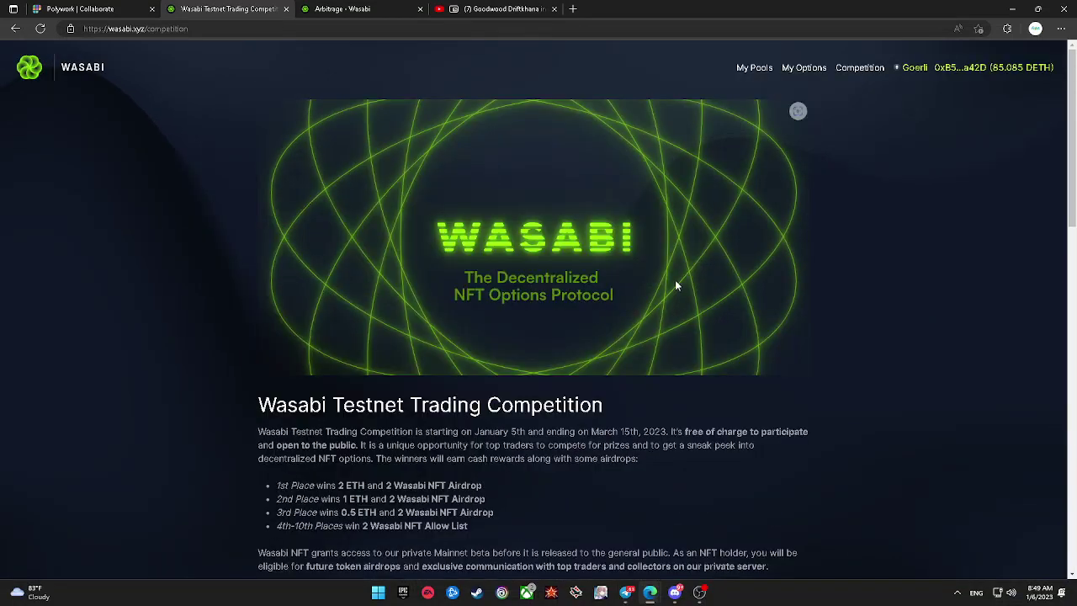
Step: Look at the new pool page from My Pools, and open the Test Azuki collection through My Options' option purchase
{"action": "left_click", "coordinate": [772, 69]}
{"action": "left_click", "coordinate": [501, 217]}
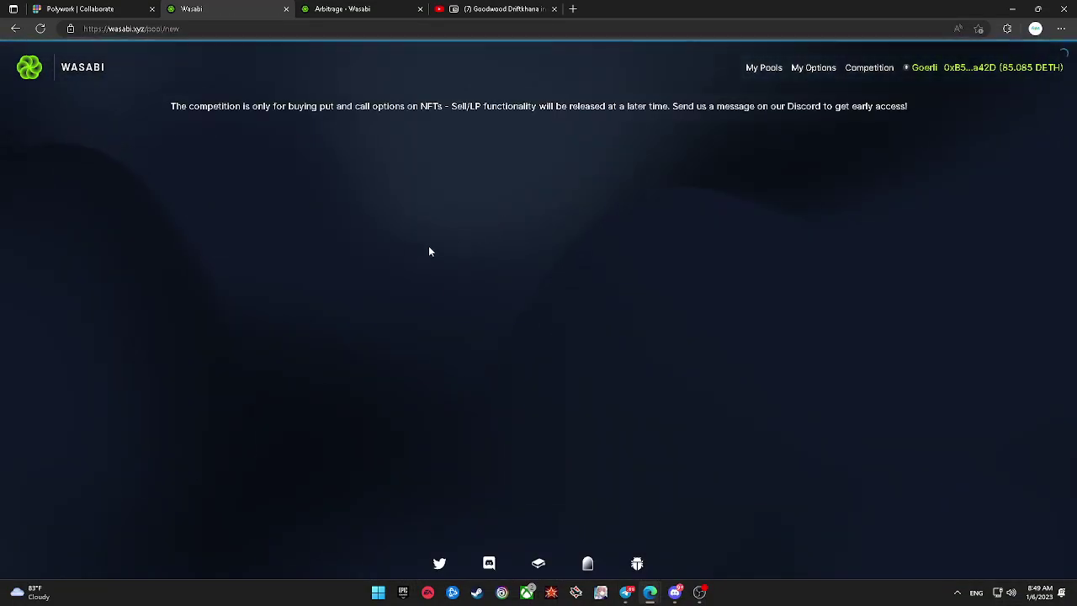
{"action": "left_click", "coordinate": [809, 68]}
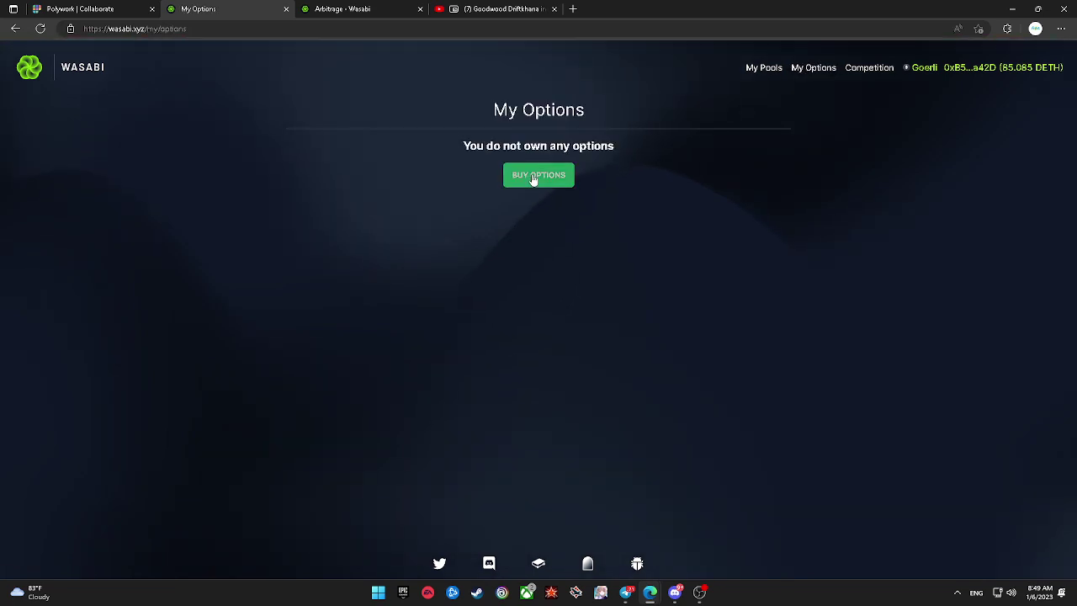
{"action": "left_click", "coordinate": [532, 179]}
{"action": "left_click", "coordinate": [437, 190]}
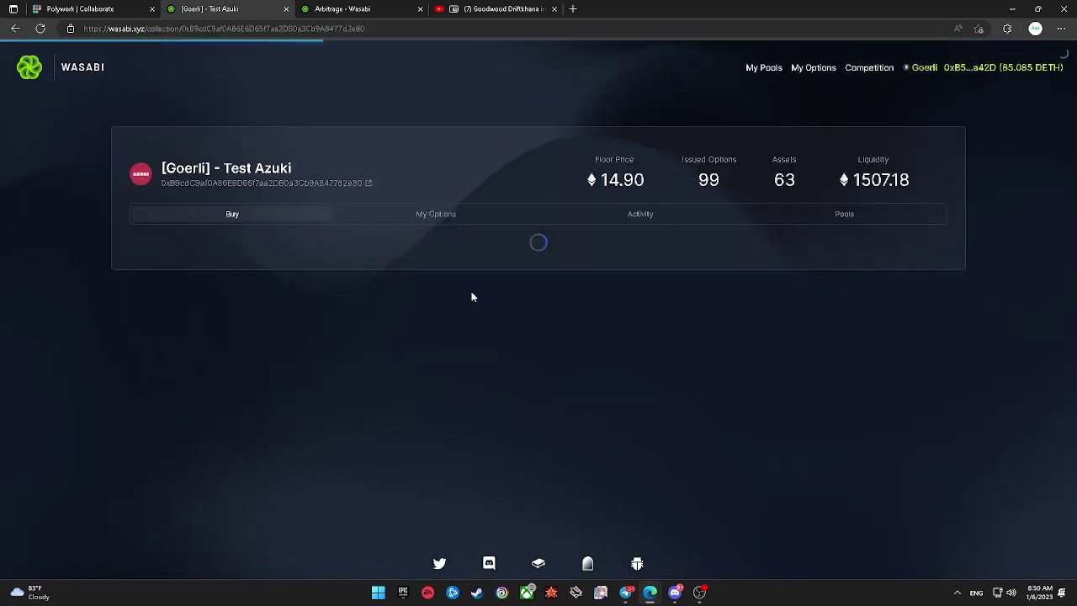
Step: Examine the Test Azuki collection's own options, its activity history and its pools
{"action": "left_click", "coordinate": [477, 218]}
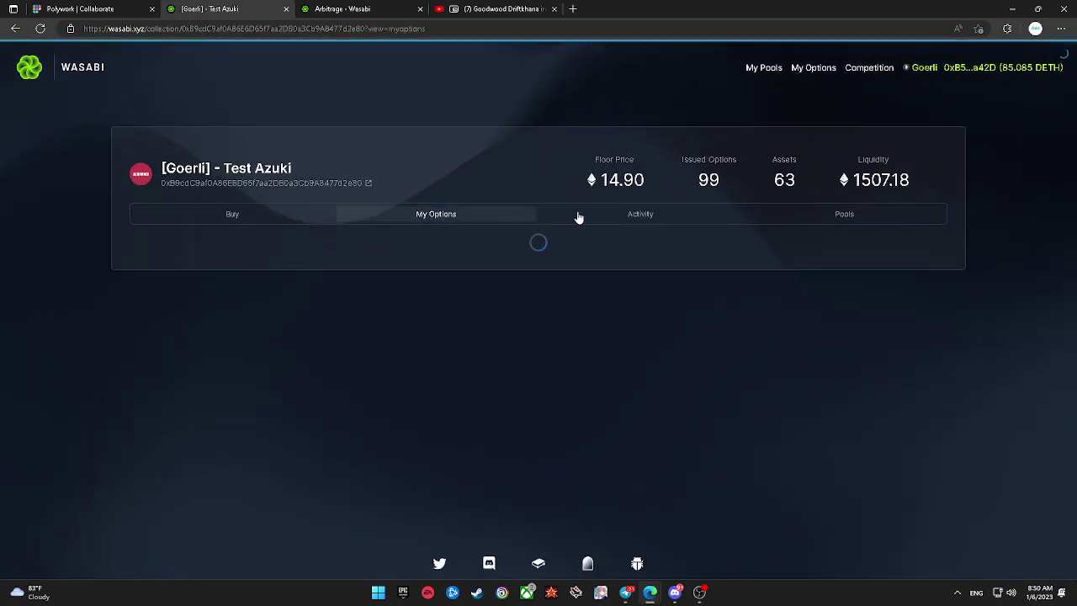
{"action": "left_click", "coordinate": [631, 219]}
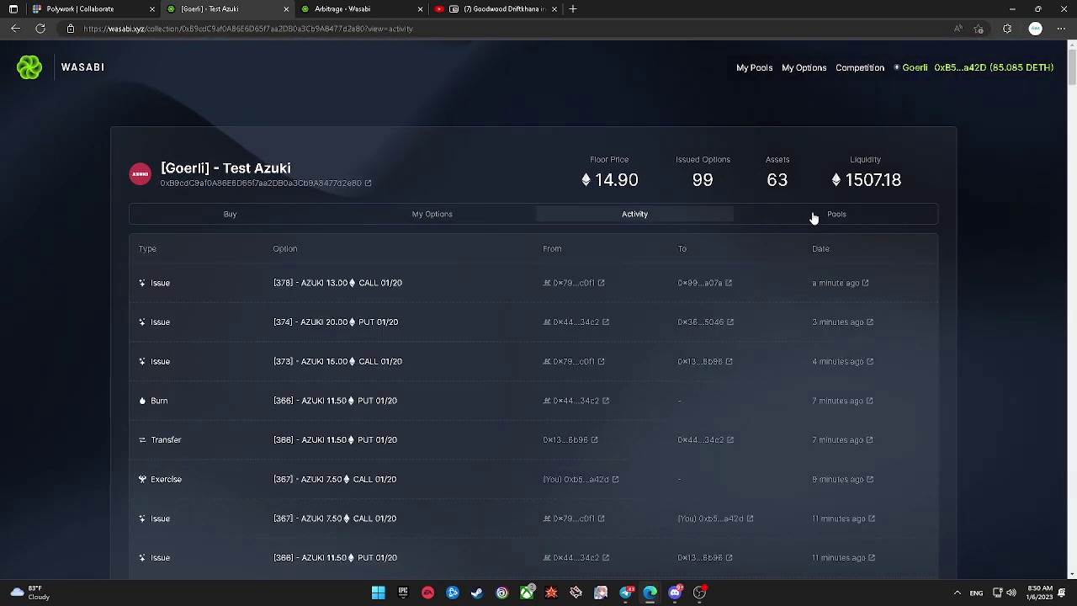
{"action": "scroll", "coordinate": [735, 294], "scroll_direction": "down", "scroll_amount": 5}
{"action": "scroll", "coordinate": [735, 298], "scroll_direction": "up", "scroll_amount": 10}
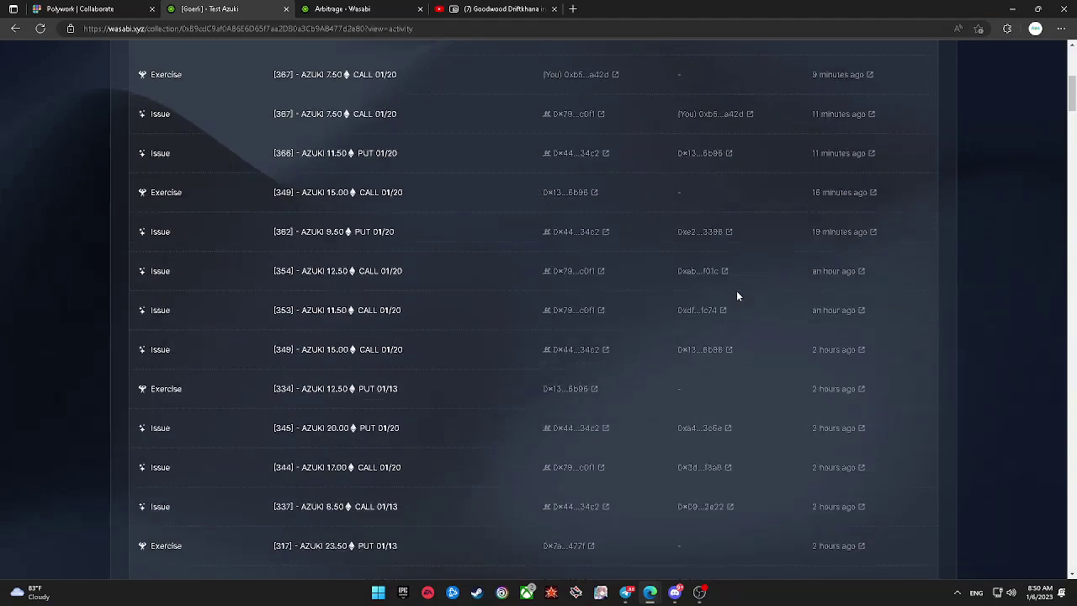
{"action": "left_click", "coordinate": [802, 217]}
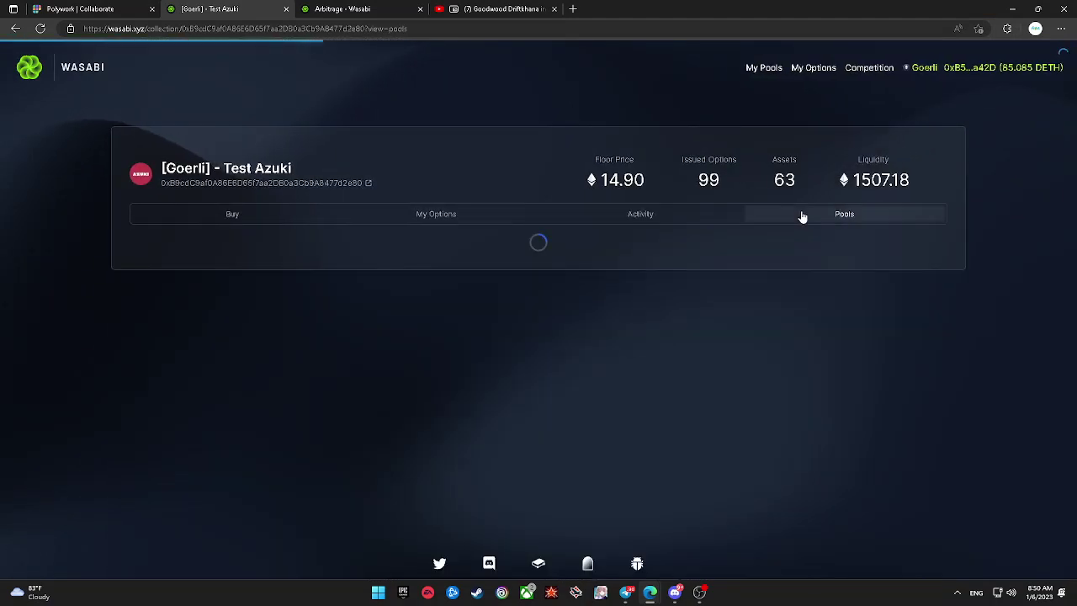
Step: Open the Test Azuki collection's purchasable calls and choose the 7.50 strike call expiring Jan 20, 2023
{"action": "left_click", "coordinate": [299, 220]}
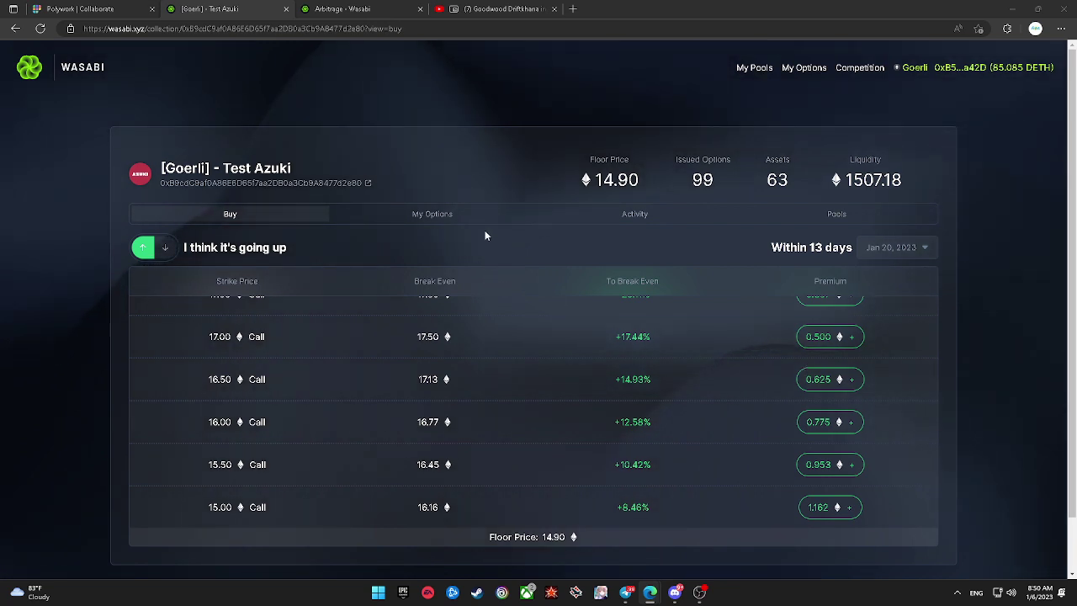
{"action": "scroll", "coordinate": [494, 340], "scroll_direction": "down", "scroll_amount": 1}
{"action": "scroll", "coordinate": [502, 350], "scroll_direction": "up", "scroll_amount": 1}
{"action": "scroll", "coordinate": [502, 349], "scroll_direction": "down", "scroll_amount": 3}
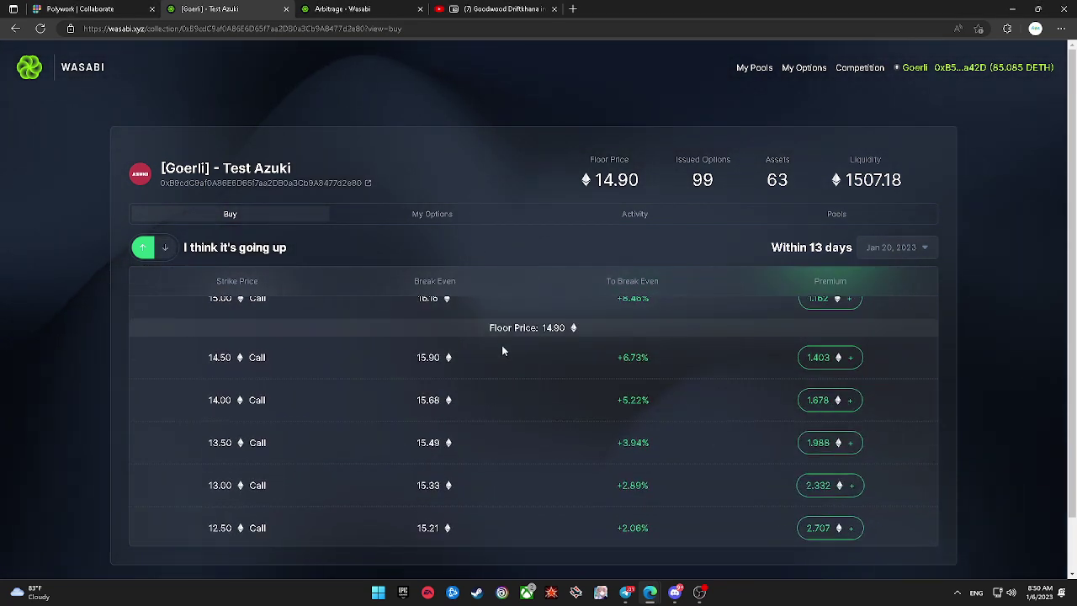
{"action": "scroll", "coordinate": [539, 379], "scroll_direction": "down", "scroll_amount": 5}
{"action": "left_click", "coordinate": [841, 474]}
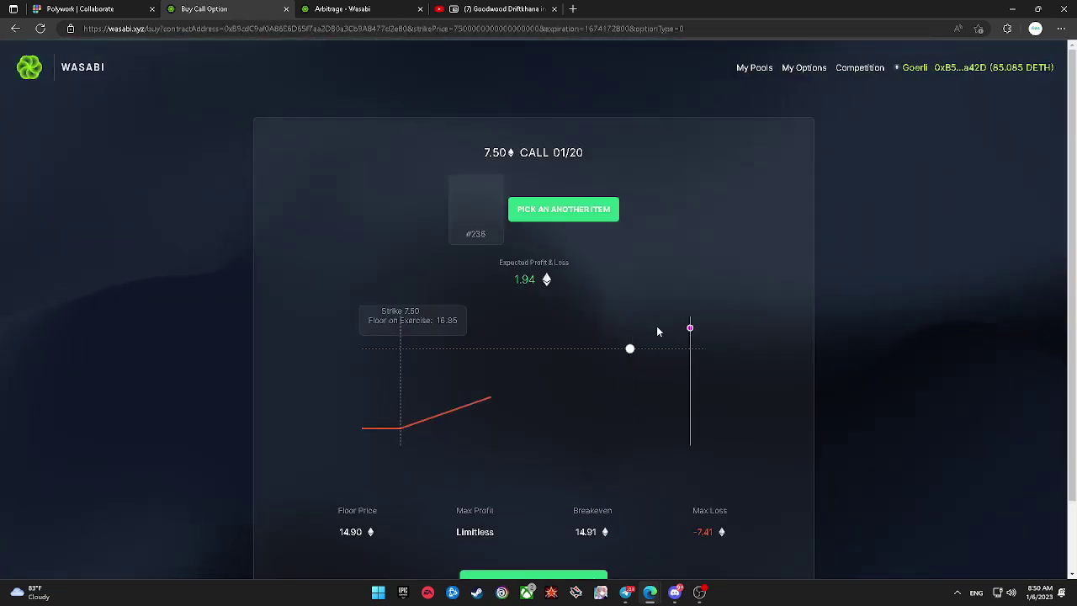
Step: Approve the 7.414 DETH transfer for the Azuki 7.50 call in the wallet, and reject the second permission request
{"action": "scroll", "coordinate": [712, 195], "scroll_direction": "down", "scroll_amount": 1}
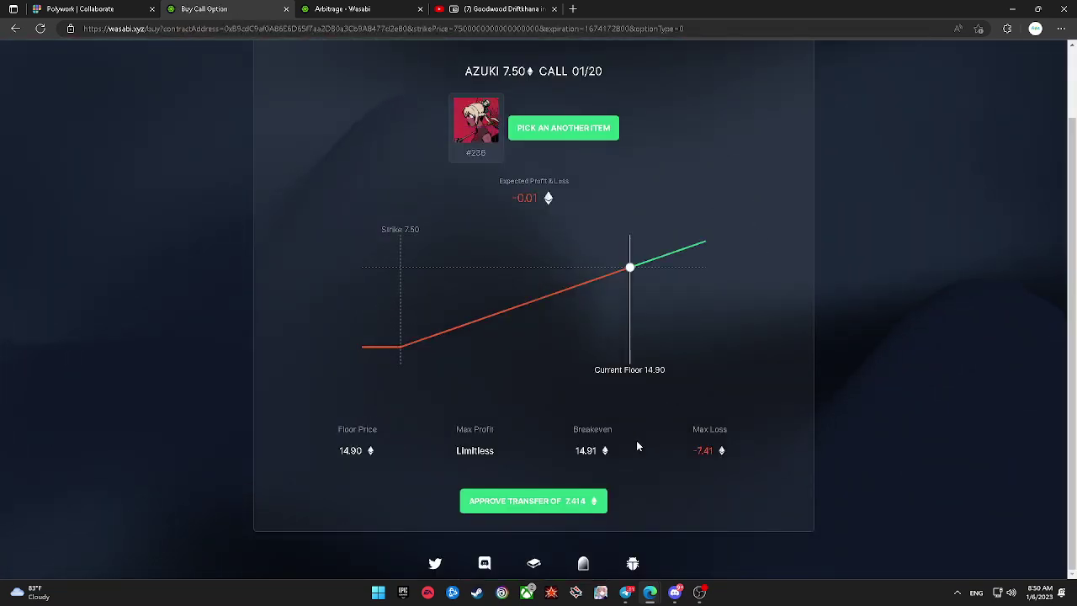
{"action": "left_click", "coordinate": [533, 504]}
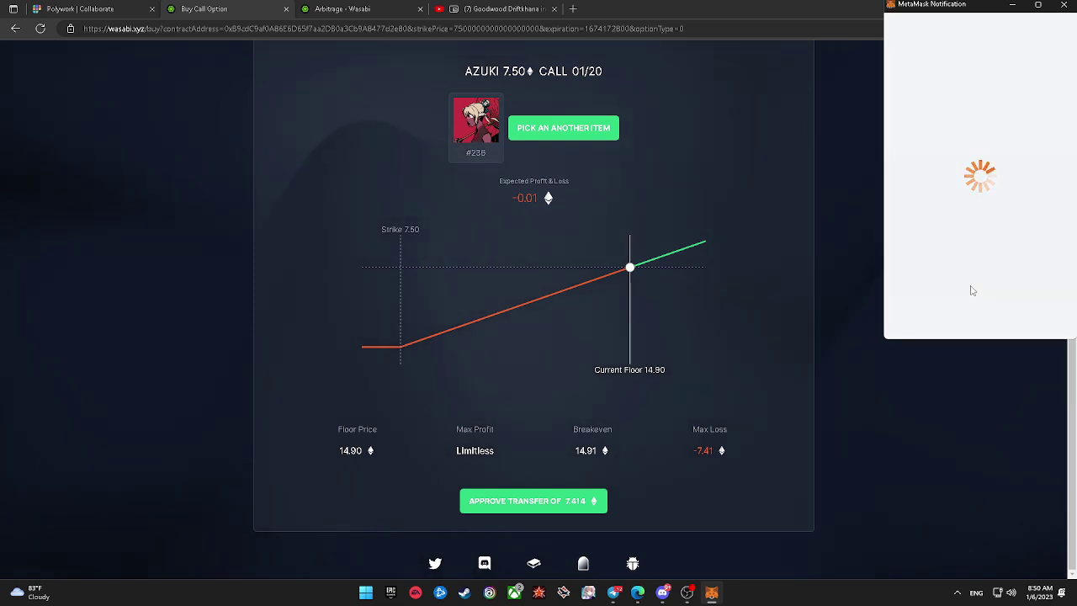
{"action": "scroll", "coordinate": [976, 292], "scroll_direction": "down", "scroll_amount": 2}
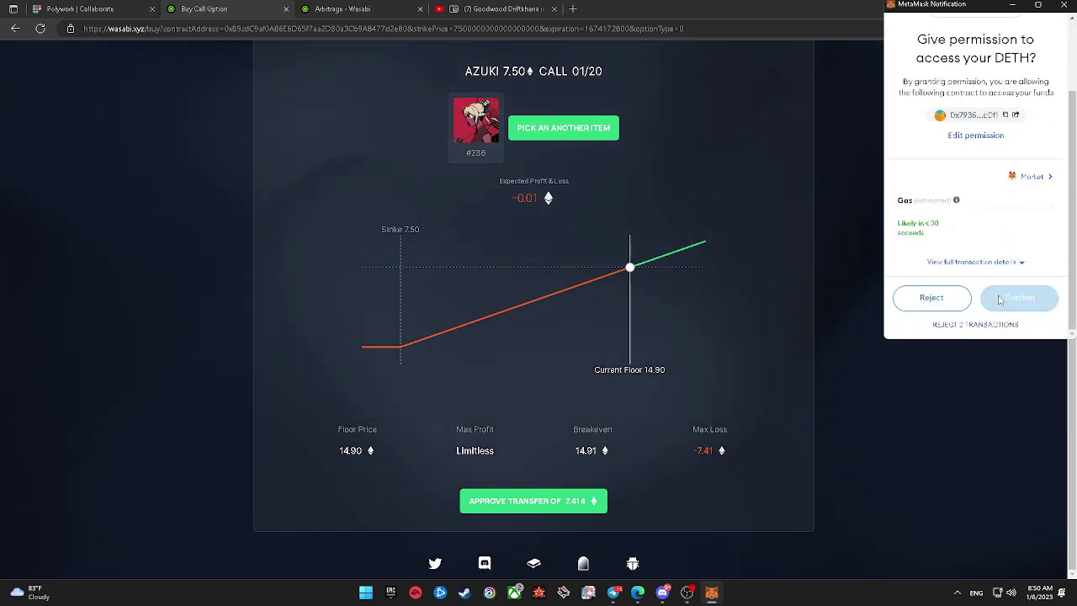
{"action": "left_click", "coordinate": [1016, 297]}
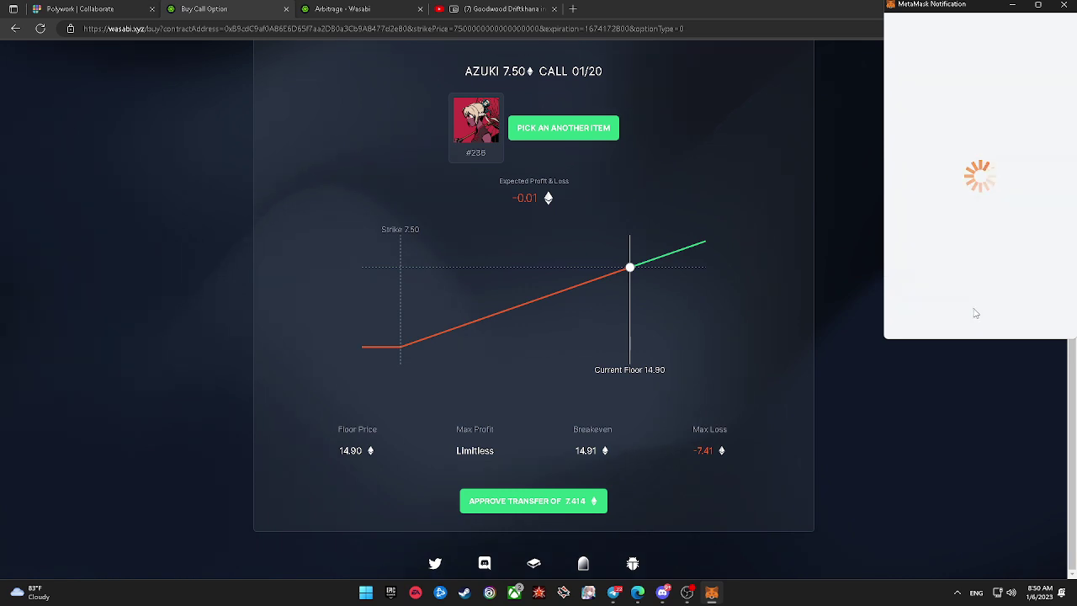
{"action": "scroll", "coordinate": [972, 316], "scroll_direction": "down", "scroll_amount": 1}
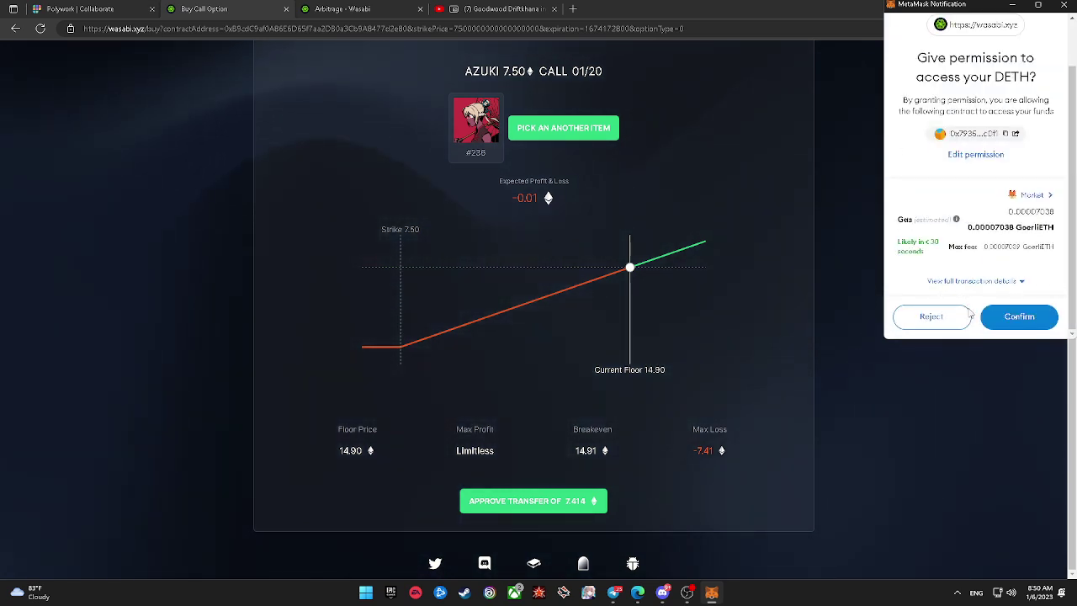
{"action": "left_click", "coordinate": [955, 310]}
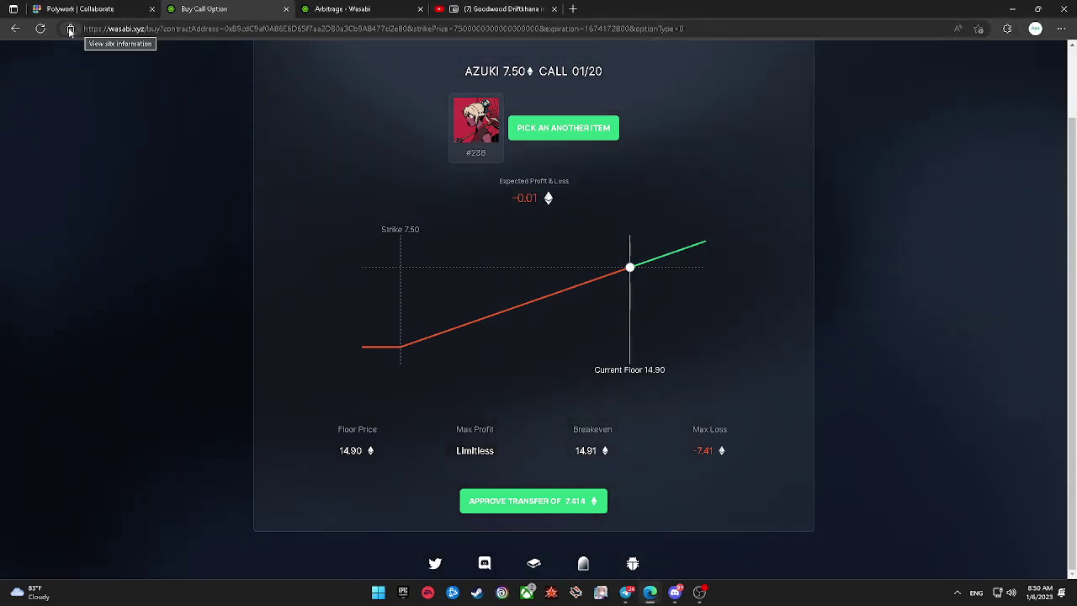
Step: Reload the purchase page, buy the Azuki 7.50 call for 7.4140 DETH, and confirm the wallet transaction
{"action": "left_click", "coordinate": [39, 28]}
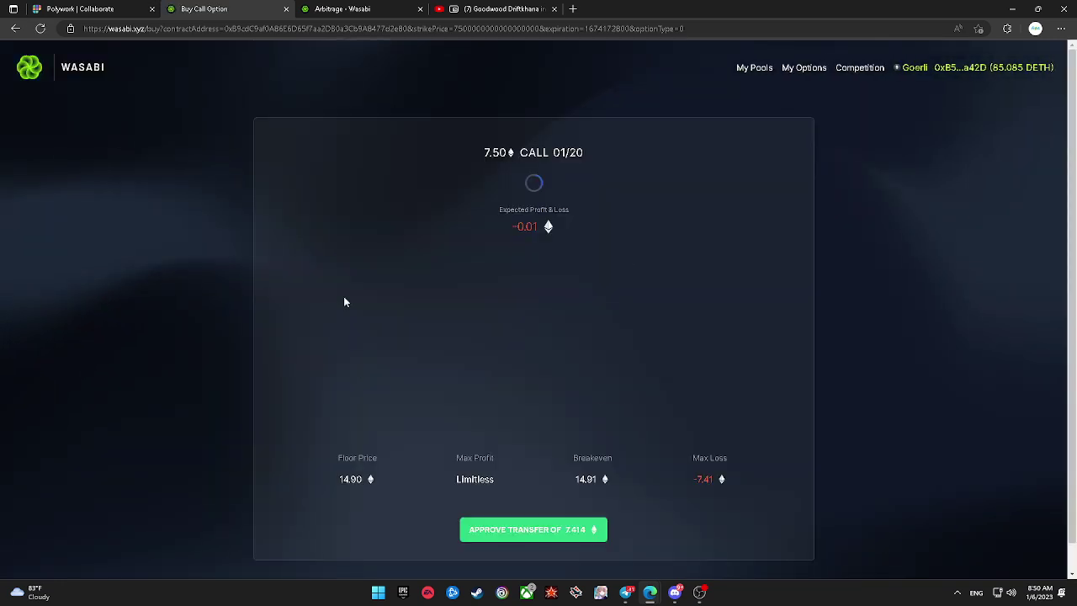
{"action": "scroll", "coordinate": [350, 306], "scroll_direction": "down", "scroll_amount": 1}
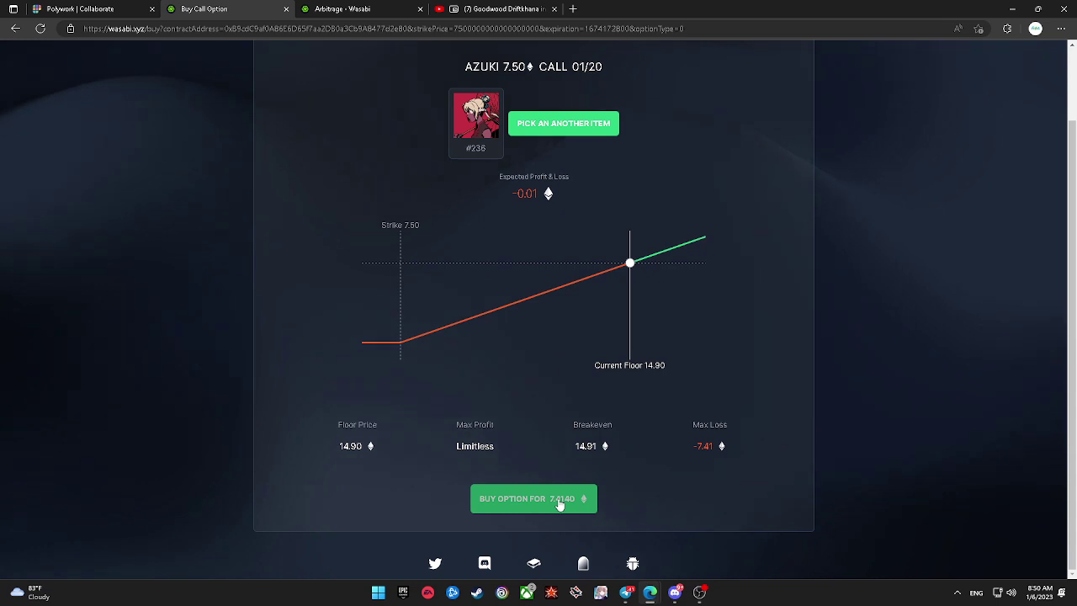
{"action": "left_click", "coordinate": [560, 502]}
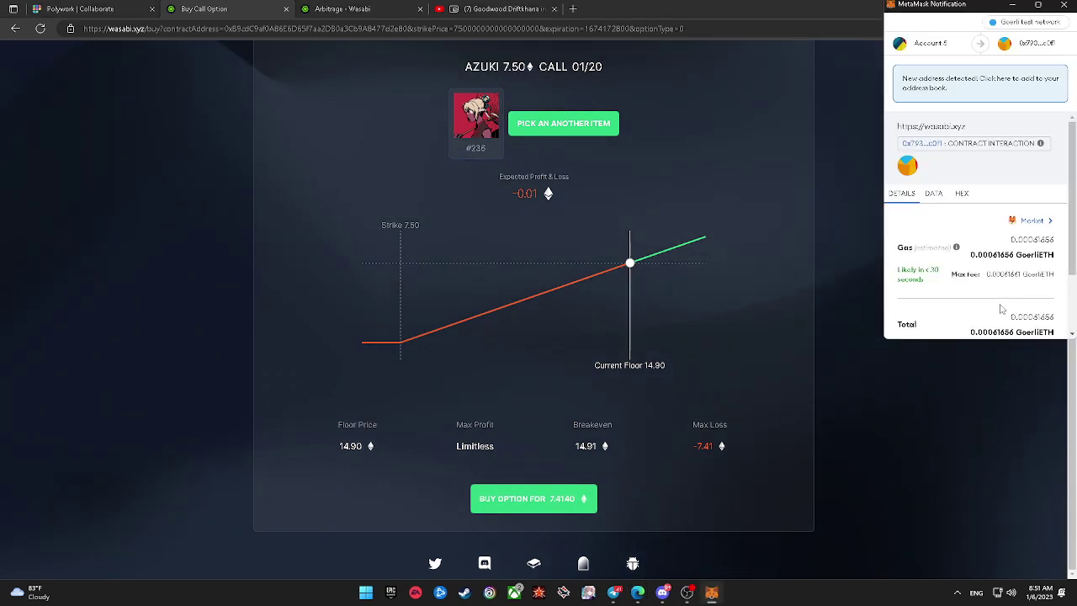
{"action": "left_click", "coordinate": [1012, 315]}
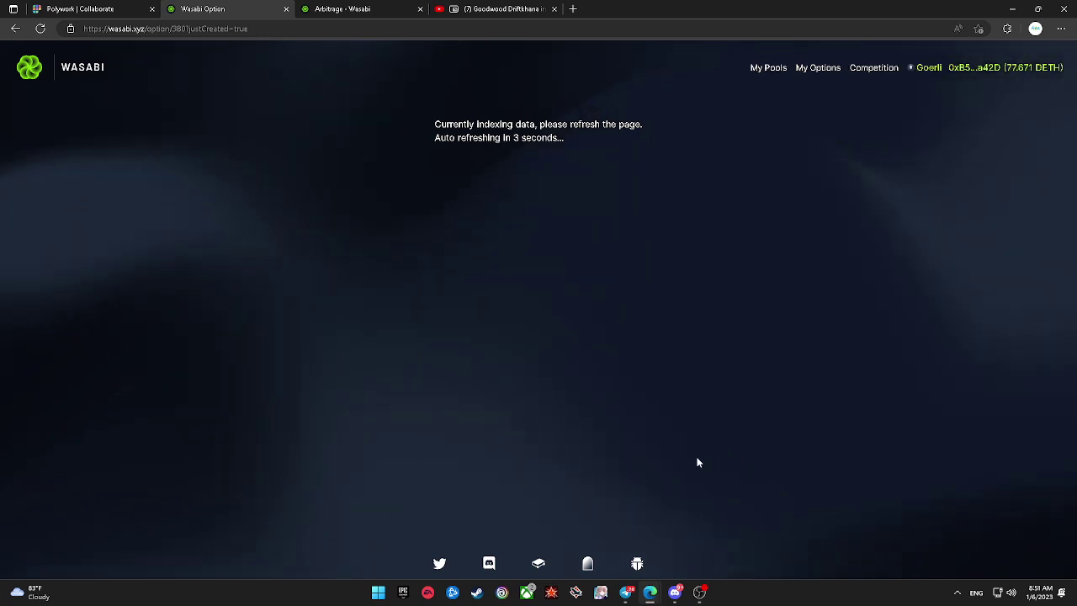
Step: Open Rules & Rewards in the Wasabi docs and read the rewards, ranking criteria and entry steps
{"action": "left_click", "coordinate": [353, 8]}
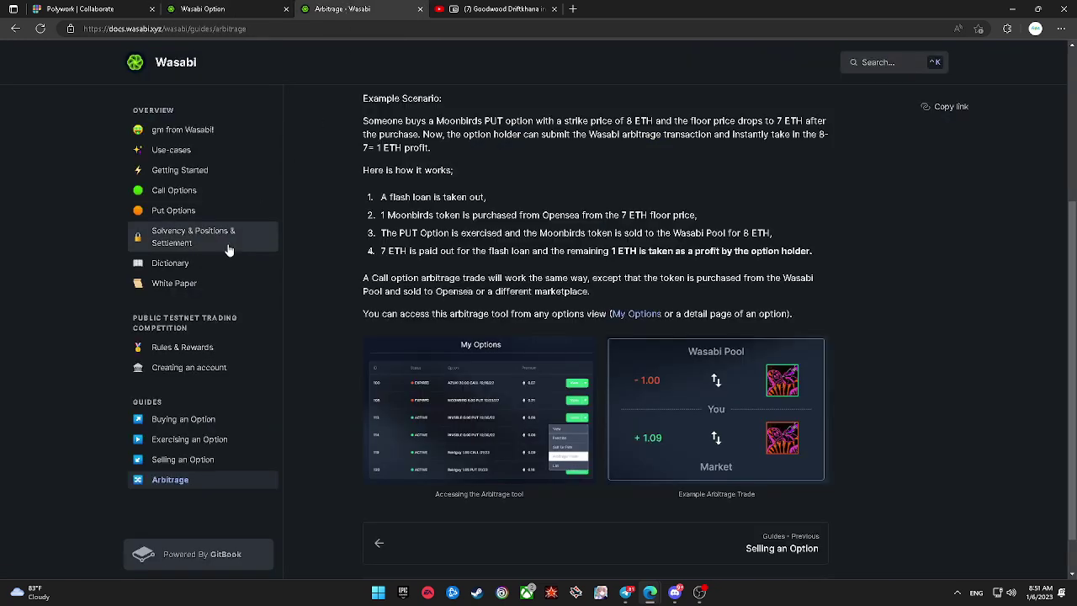
{"action": "scroll", "coordinate": [292, 393], "scroll_direction": "up", "scroll_amount": 2}
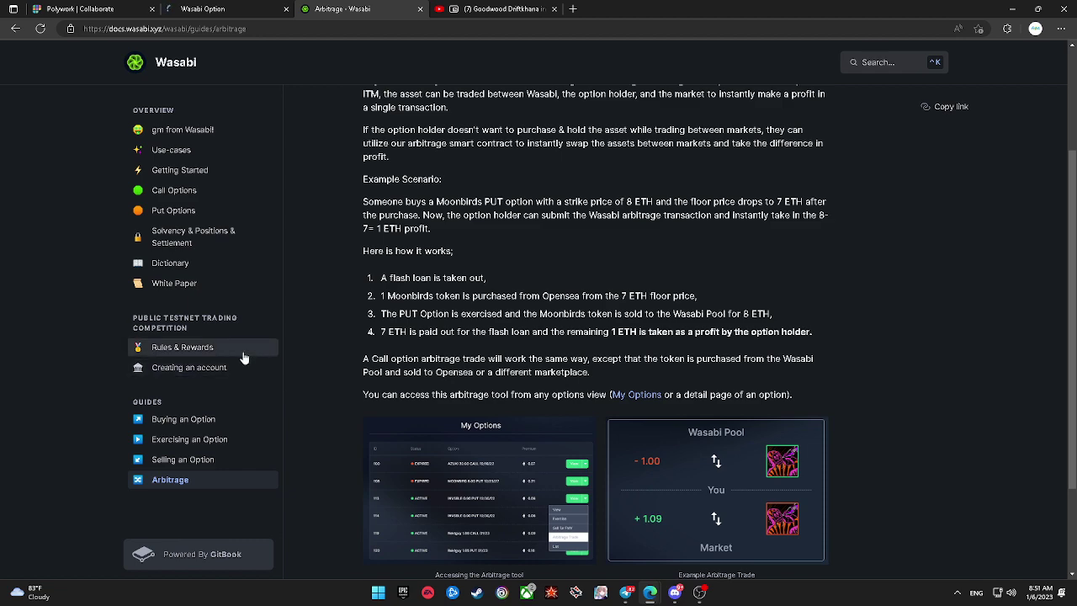
{"action": "left_click", "coordinate": [244, 354]}
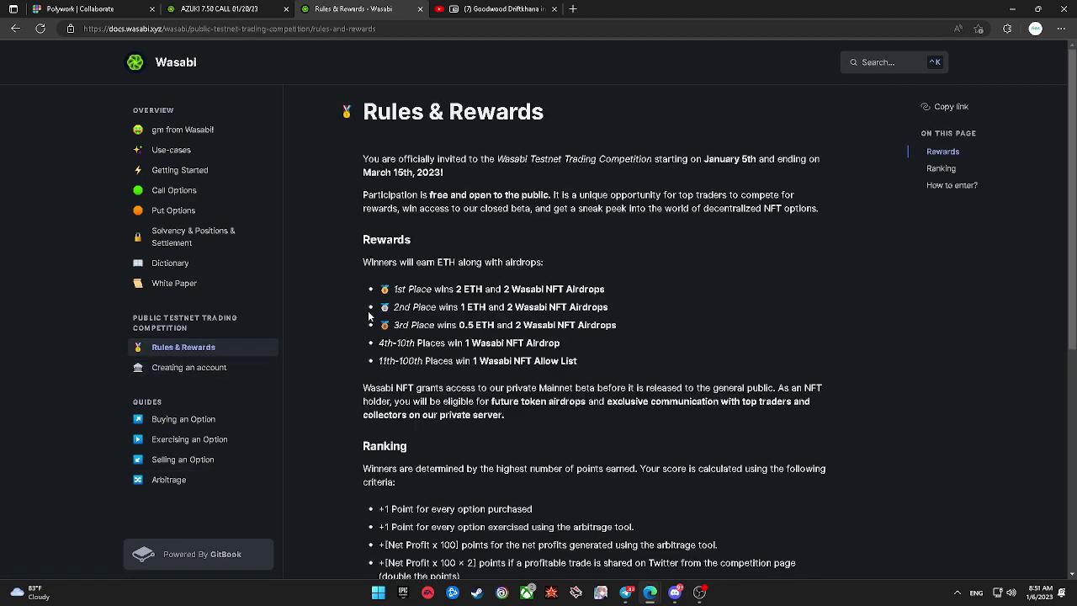
{"action": "scroll", "coordinate": [368, 311], "scroll_direction": "down", "scroll_amount": 2}
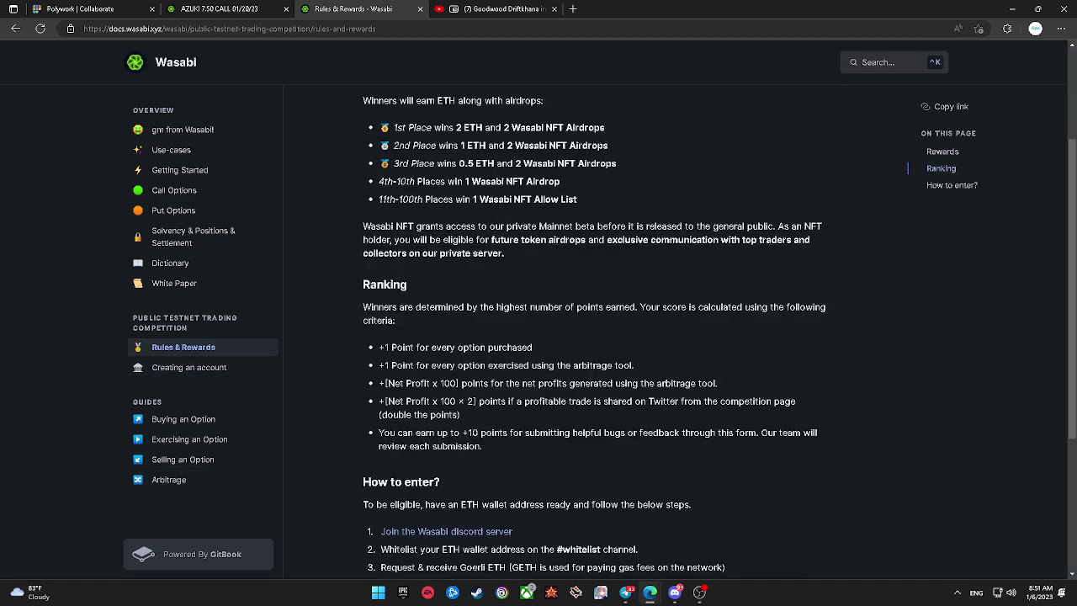
{"action": "scroll", "coordinate": [596, 336], "scroll_direction": "down", "scroll_amount": 2}
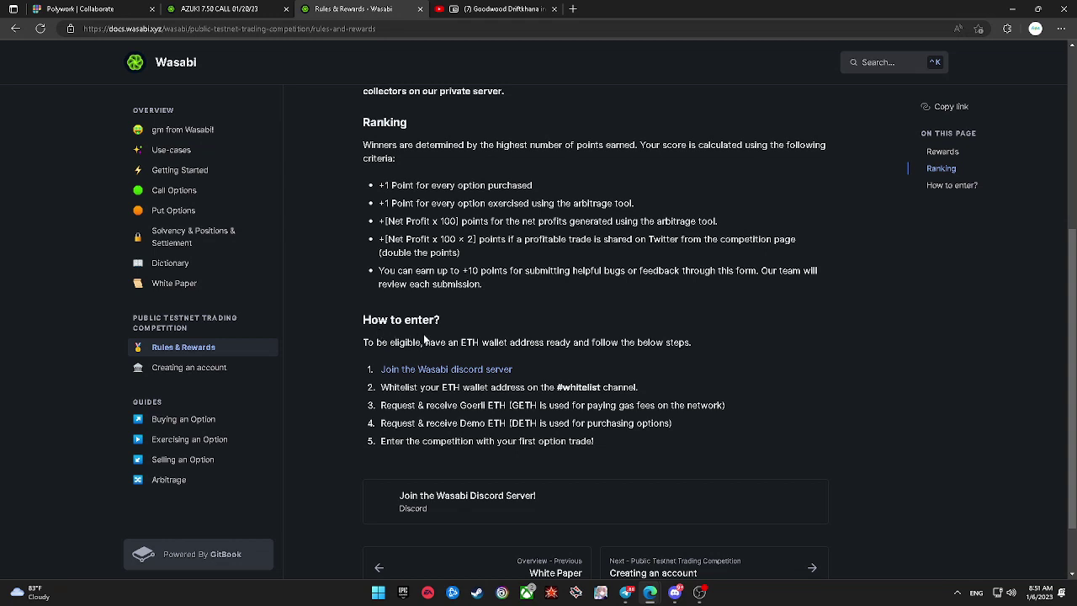
Step: Examine the purchased Azuki 7.50 call's details, history and exercise choices, including its standard exercise page
{"action": "left_click", "coordinate": [293, 7]}
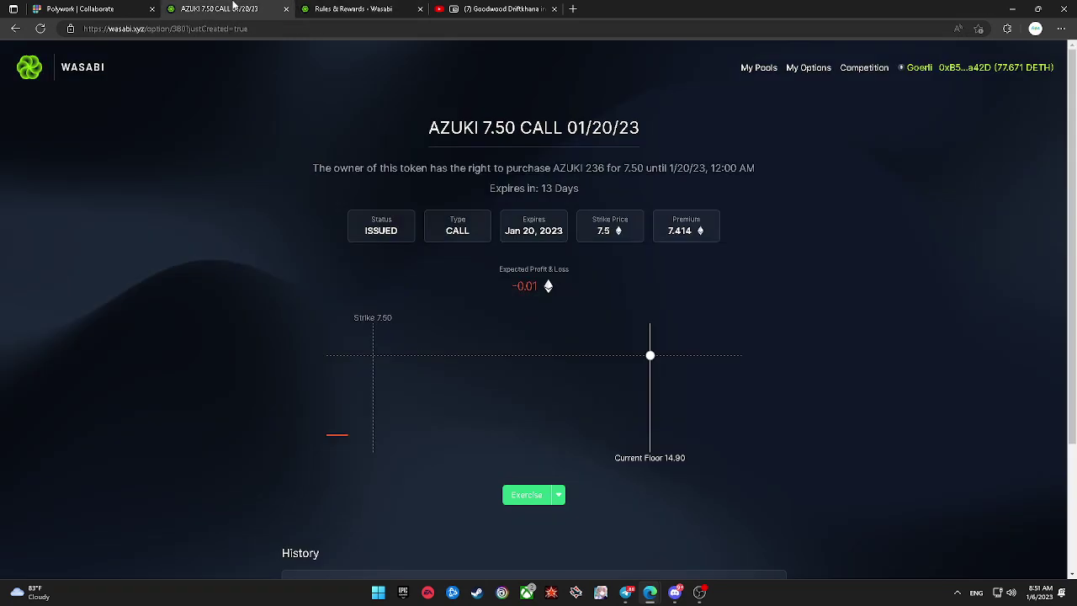
{"action": "scroll", "coordinate": [463, 264], "scroll_direction": "down", "scroll_amount": 2}
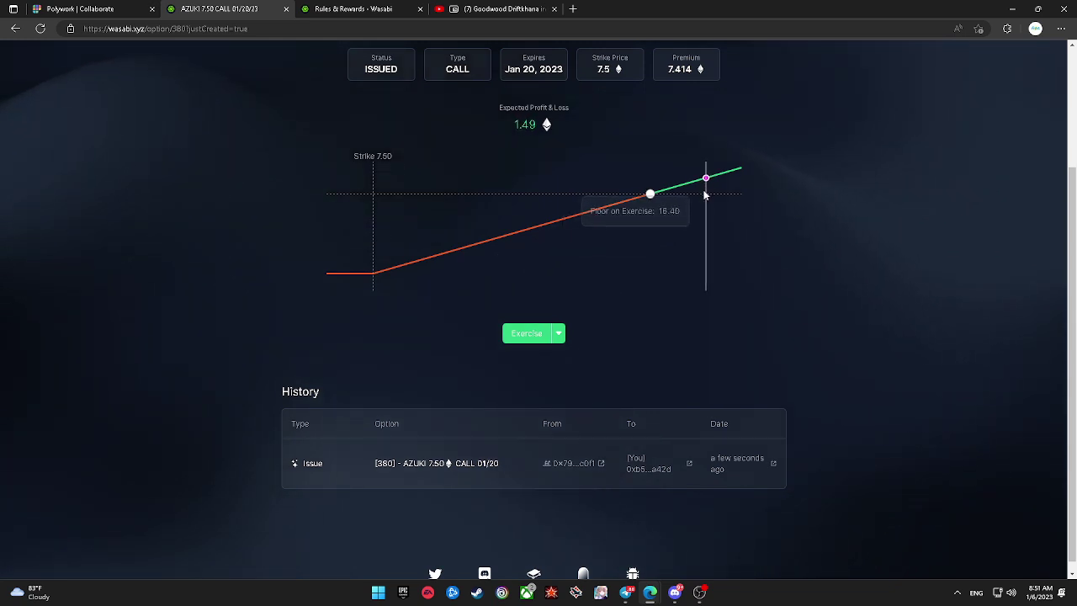
{"action": "left_click", "coordinate": [557, 335]}
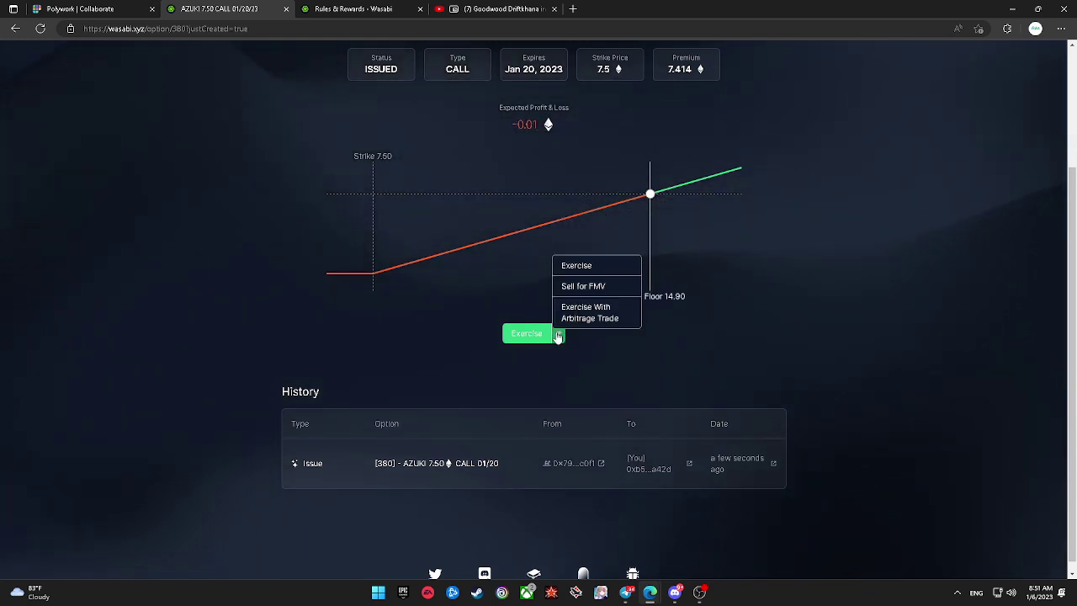
{"action": "left_click", "coordinate": [559, 337]}
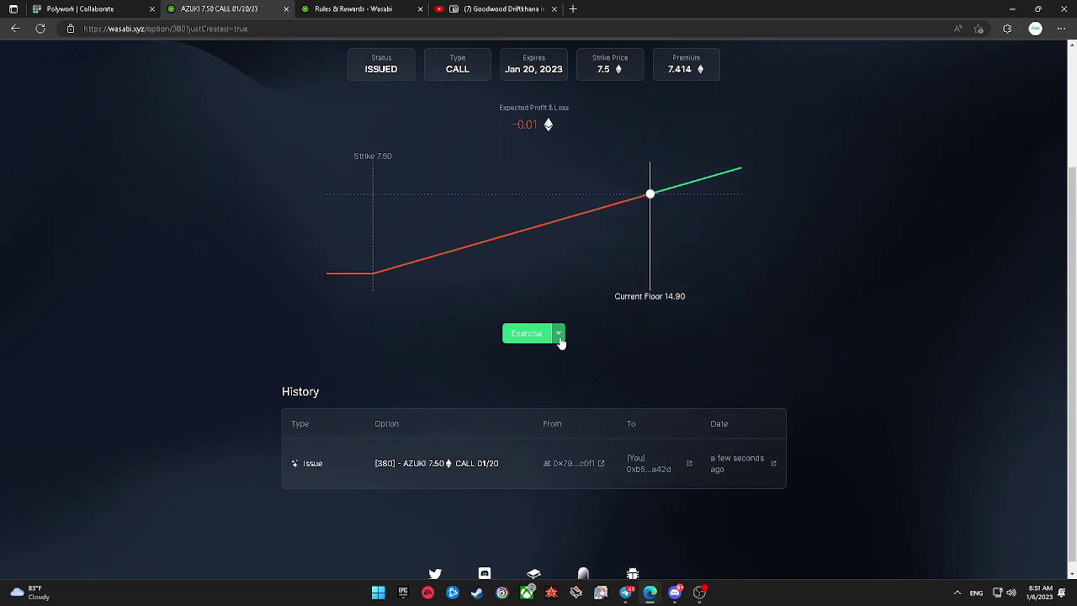
{"action": "left_click", "coordinate": [521, 338]}
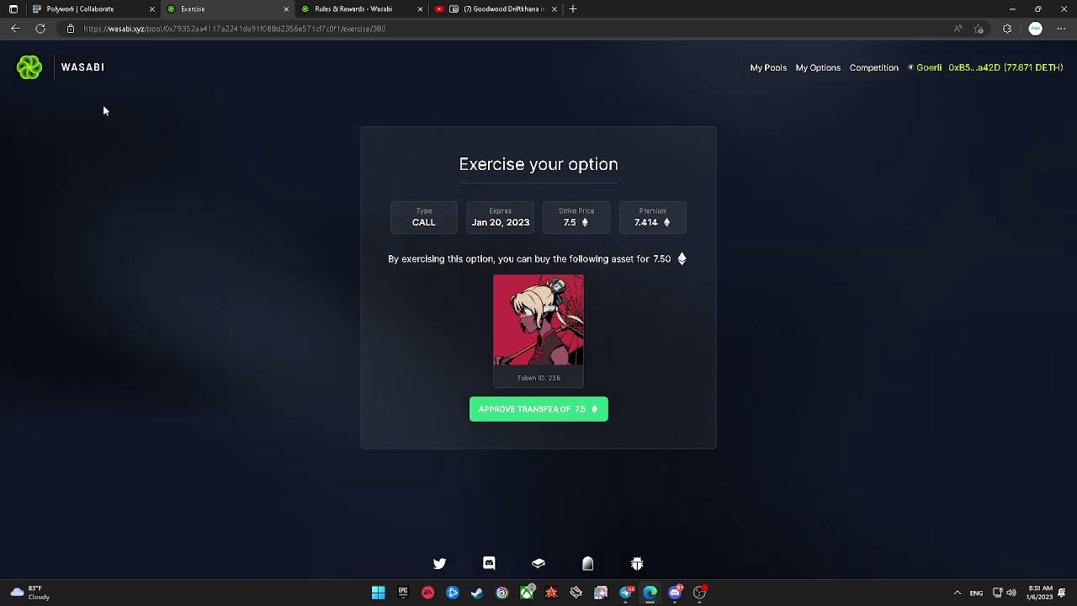
Step: Go back through the home page to the Test Pudgy Penguins collection and choose its 3.25 strike call expiring Jan 20, 2023
{"action": "left_click", "coordinate": [82, 71]}
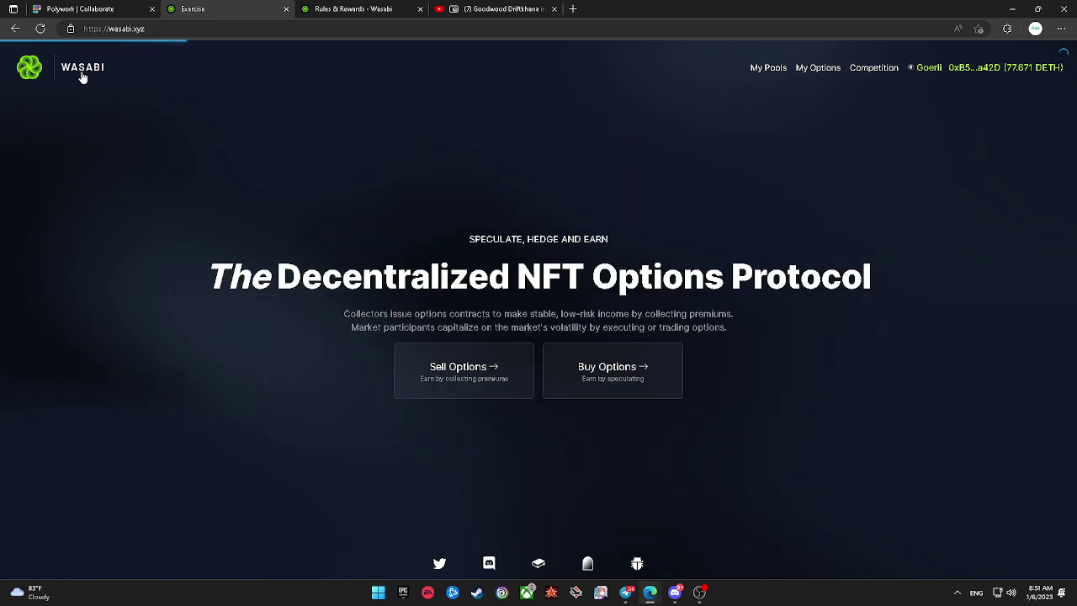
{"action": "left_click", "coordinate": [579, 368]}
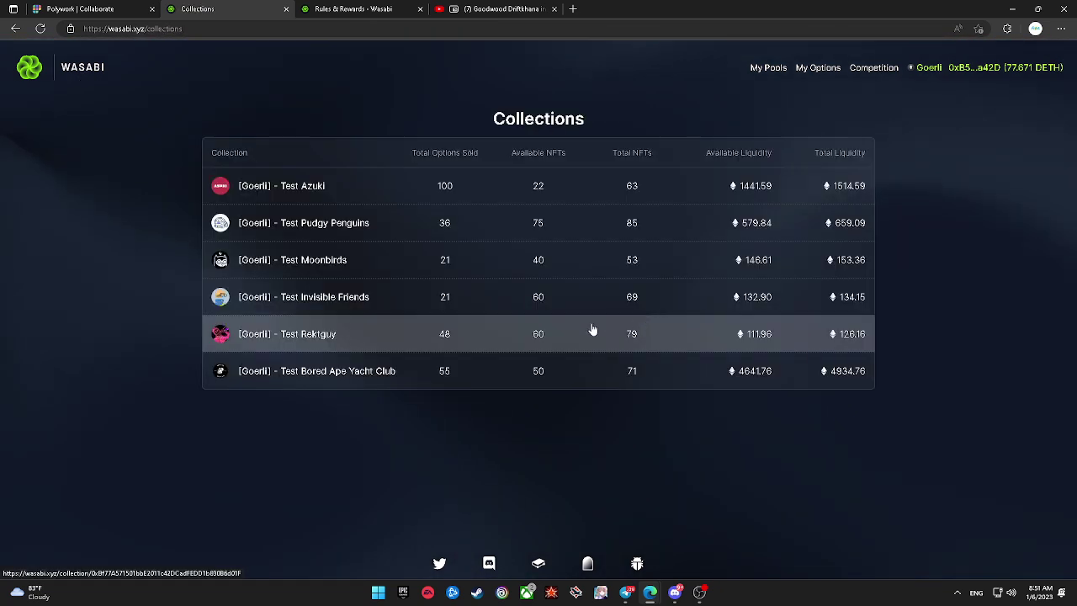
{"action": "left_click", "coordinate": [492, 239]}
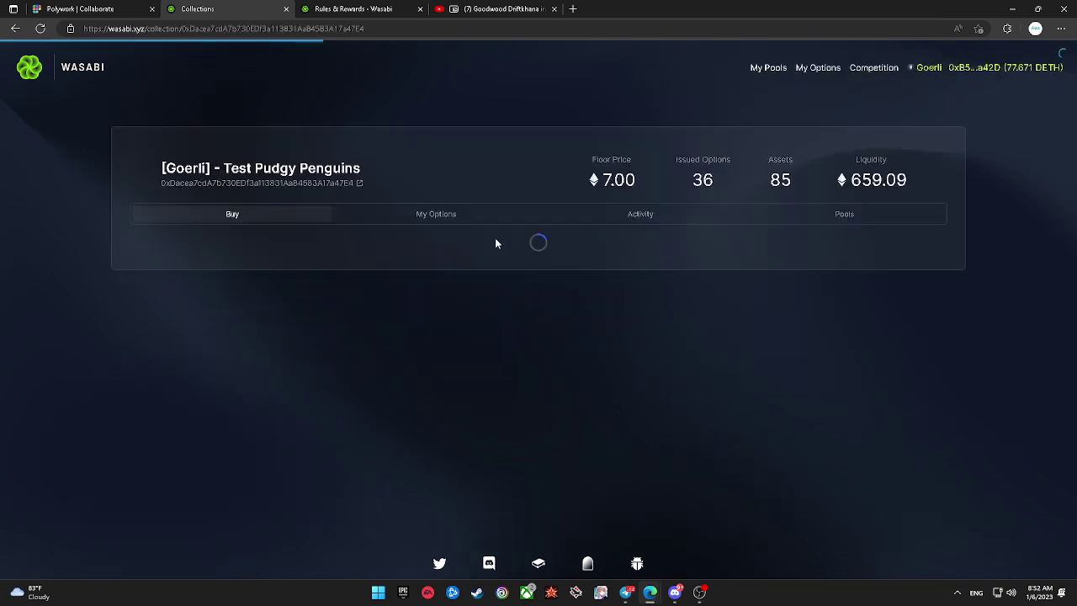
{"action": "scroll", "coordinate": [661, 345], "scroll_direction": "down", "scroll_amount": 5}
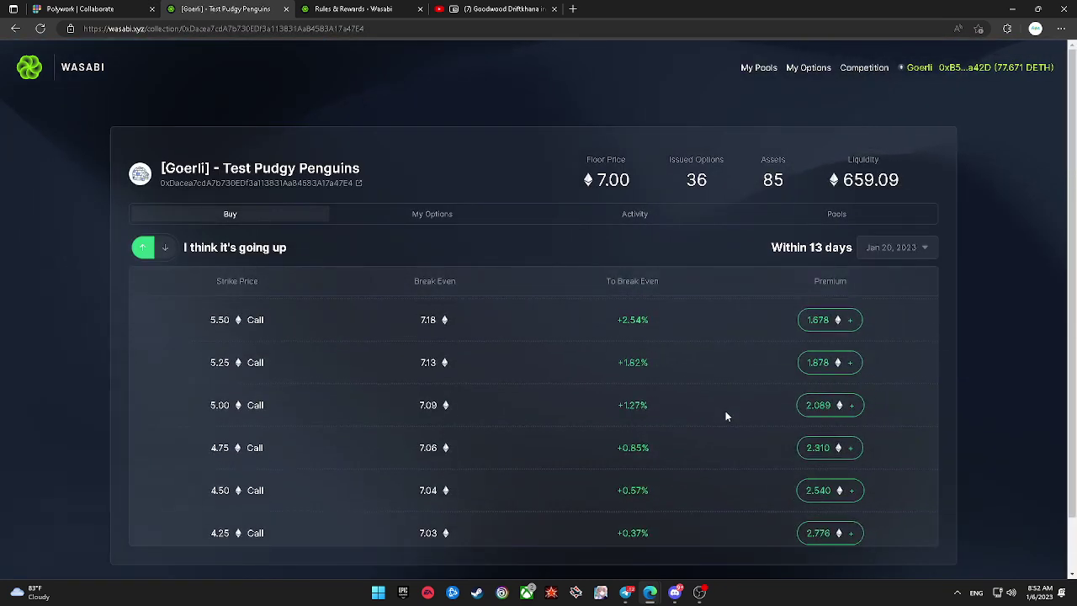
{"action": "scroll", "coordinate": [726, 415], "scroll_direction": "down", "scroll_amount": 2}
{"action": "left_click", "coordinate": [823, 464]}
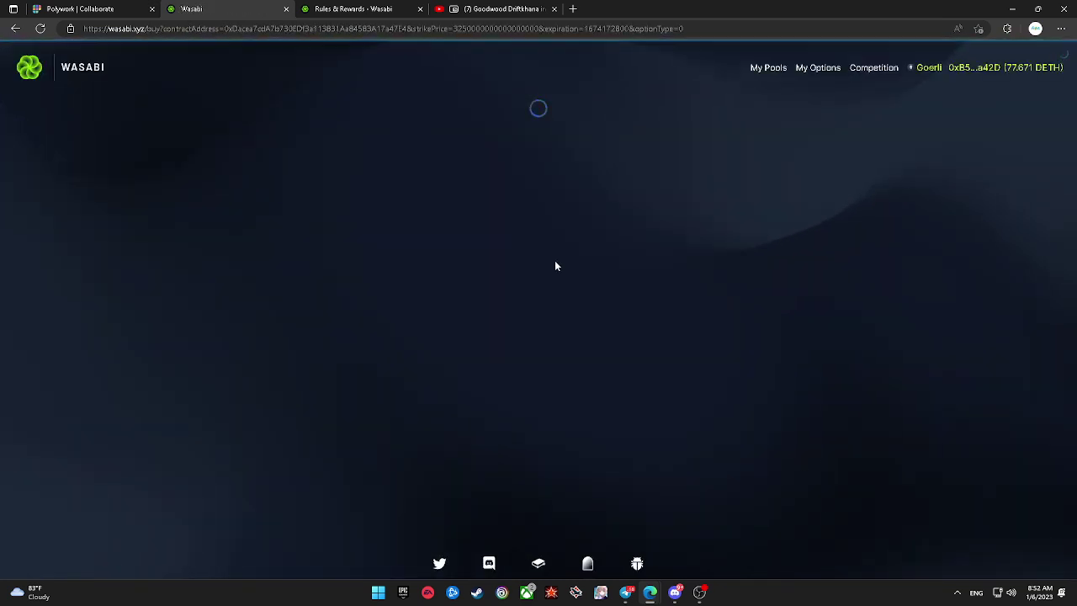
Step: Approve the 3.757 DETH transfer for the Pudgy Penguins 3.25 call, confirming both wallet permission requests
{"action": "scroll", "coordinate": [606, 387], "scroll_direction": "down", "scroll_amount": 1}
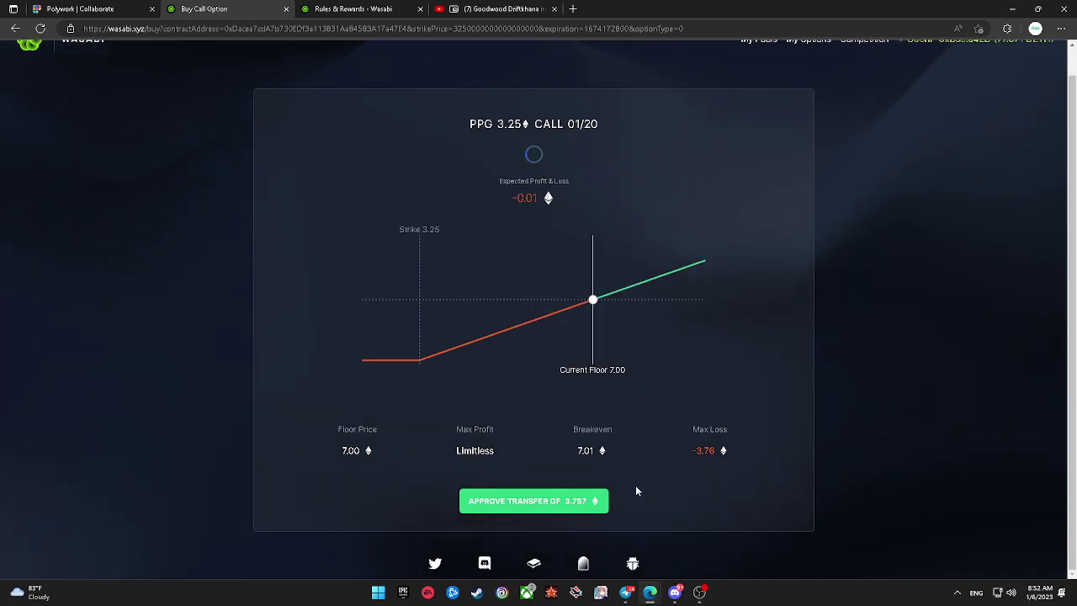
{"action": "left_click", "coordinate": [594, 501]}
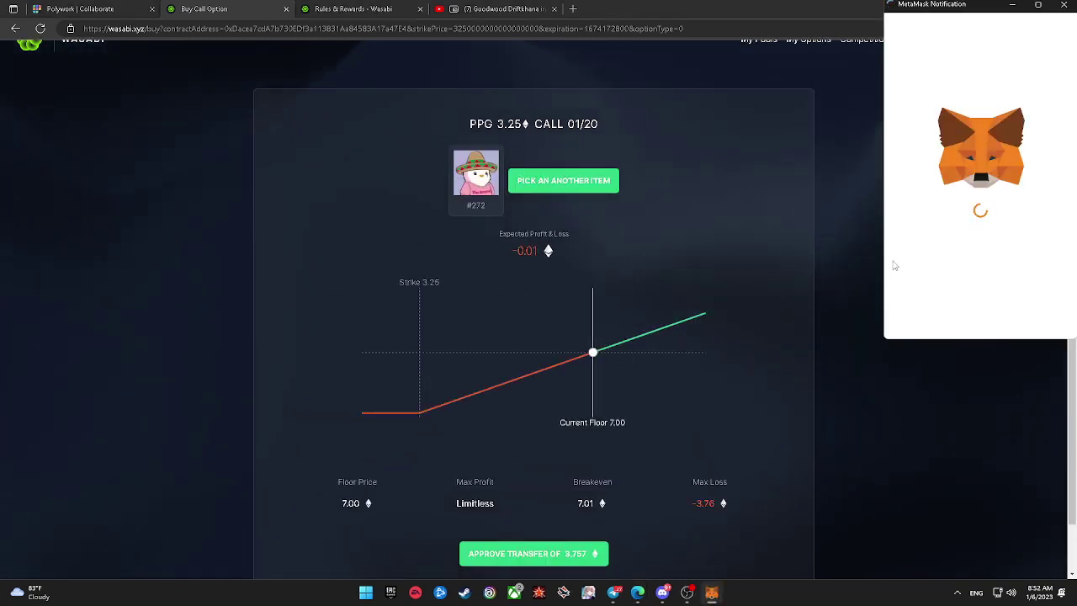
{"action": "scroll", "coordinate": [997, 301], "scroll_direction": "down", "scroll_amount": 1}
{"action": "left_click", "coordinate": [1006, 300]}
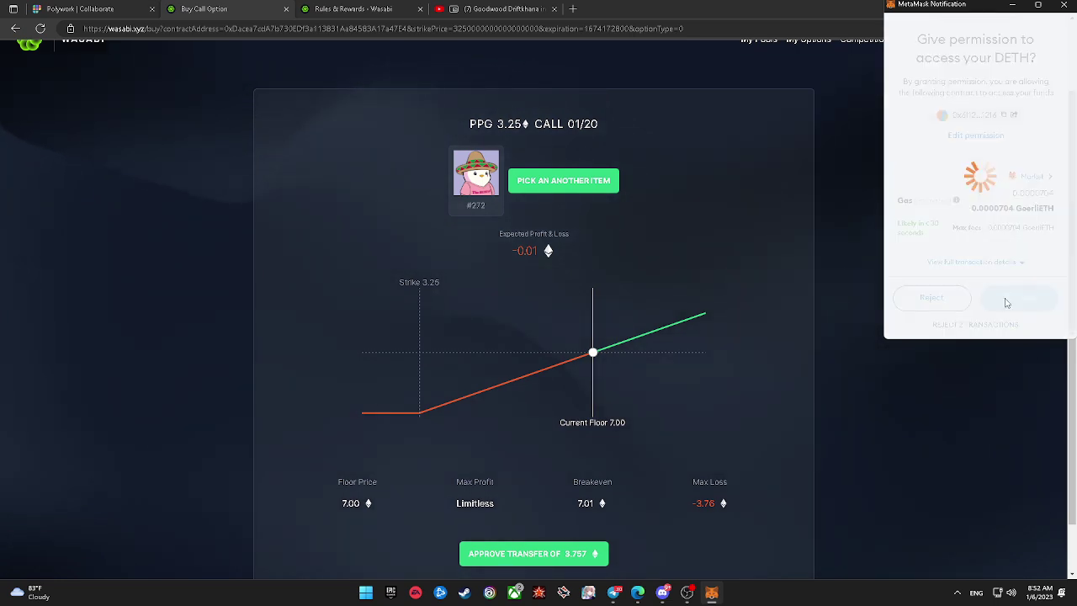
{"action": "scroll", "coordinate": [993, 300], "scroll_direction": "down", "scroll_amount": 1}
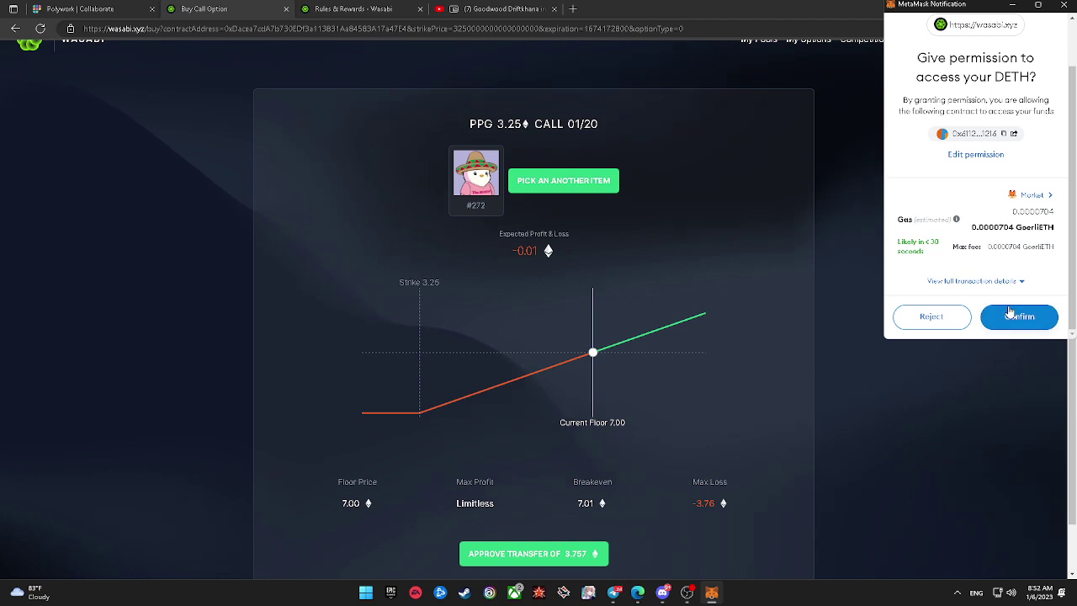
{"action": "left_click", "coordinate": [1010, 313]}
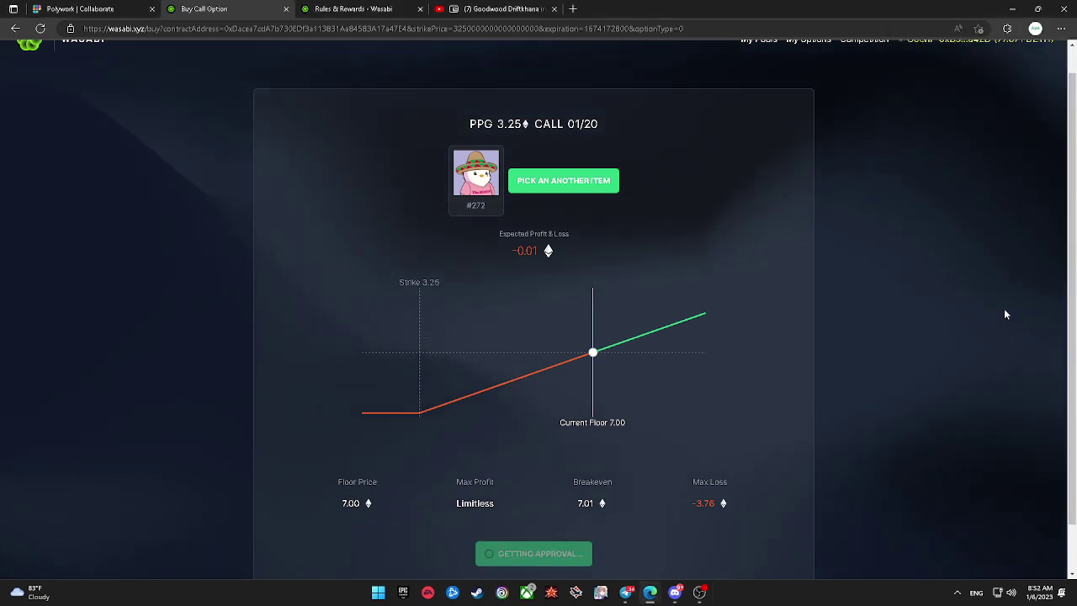
{"action": "scroll", "coordinate": [1000, 312], "scroll_direction": "down", "scroll_amount": 1}
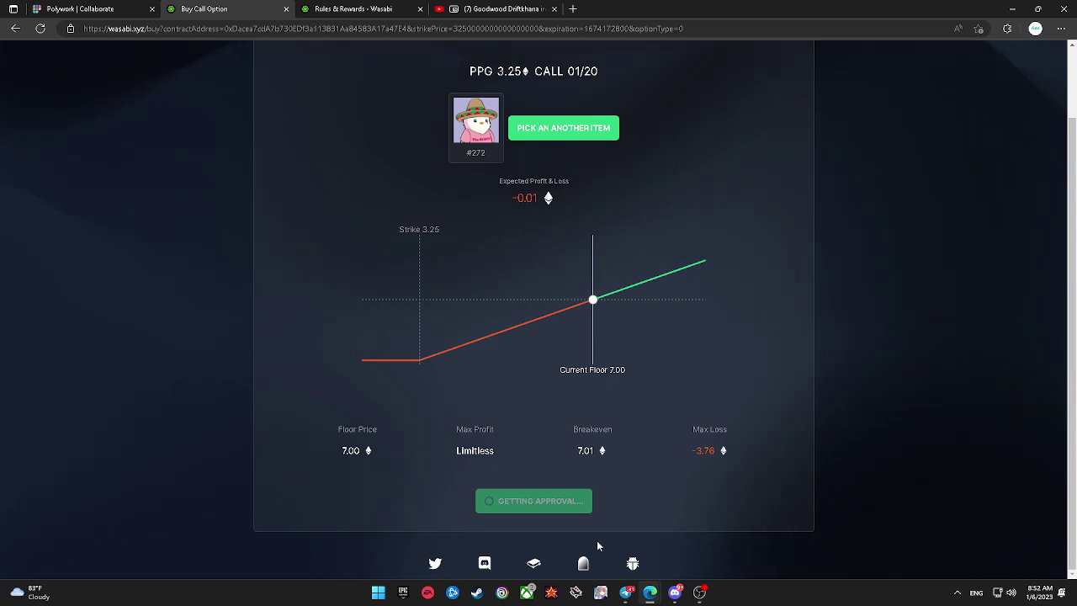
{"action": "scroll", "coordinate": [599, 531], "scroll_direction": "up", "scroll_amount": 2}
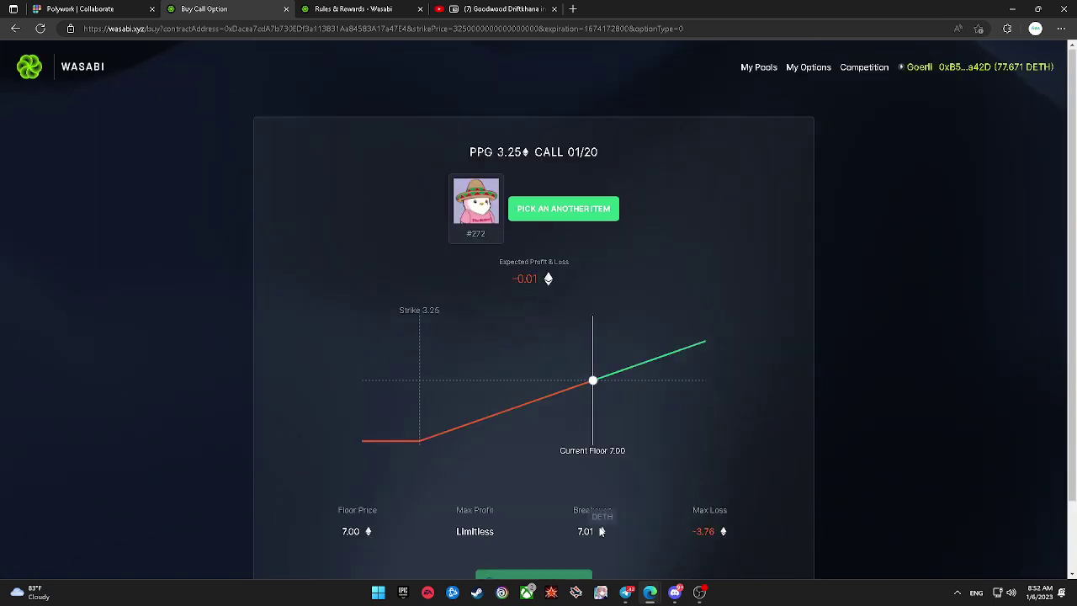
{"action": "scroll", "coordinate": [599, 531], "scroll_direction": "down", "scroll_amount": 2}
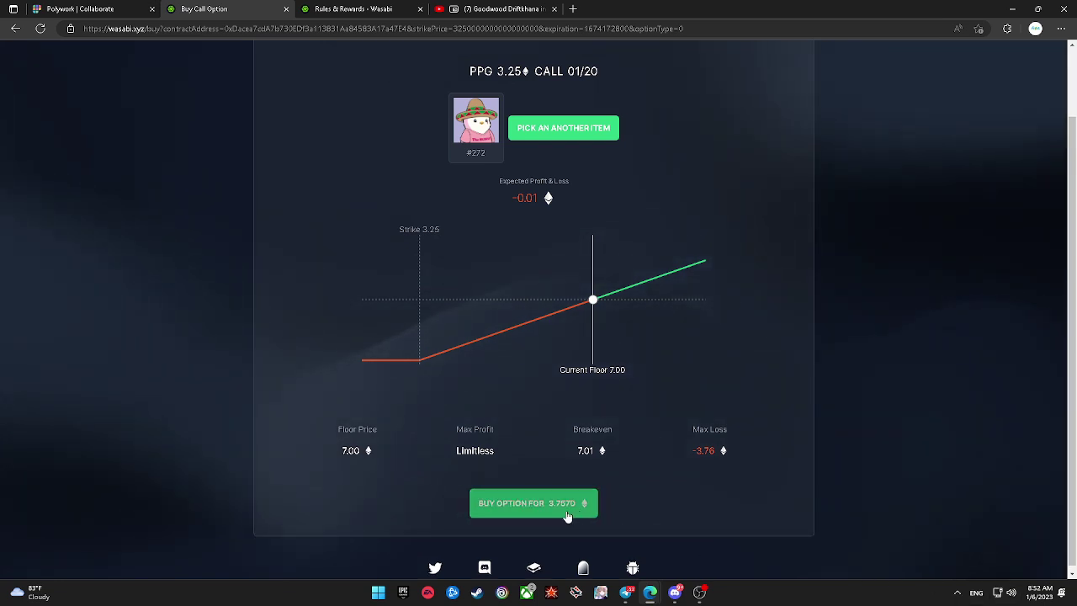
{"action": "left_click", "coordinate": [567, 513]}
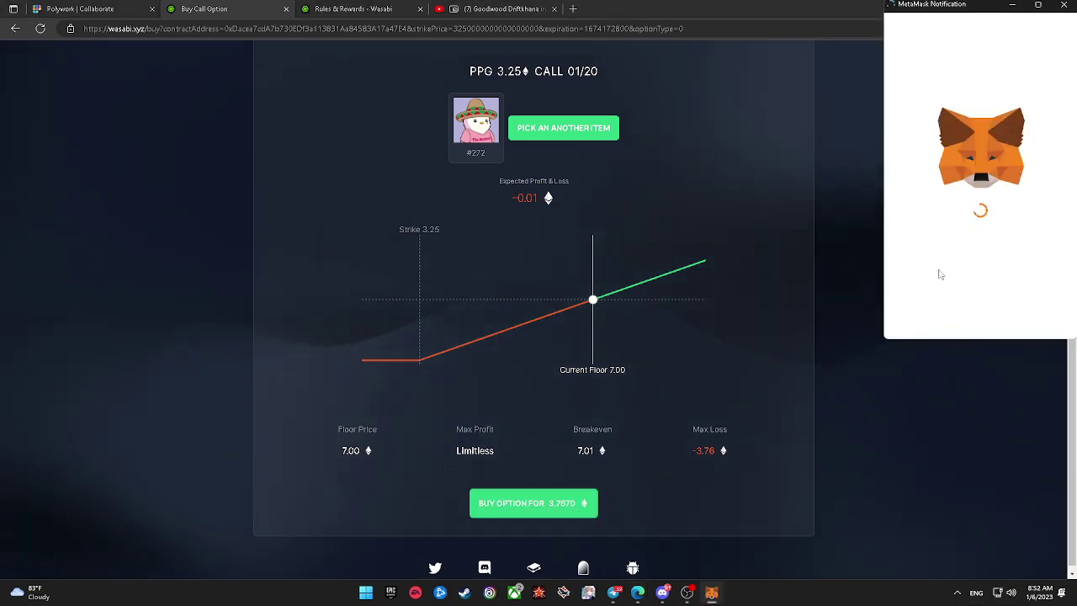
{"action": "scroll", "coordinate": [987, 274], "scroll_direction": "down", "scroll_amount": 2}
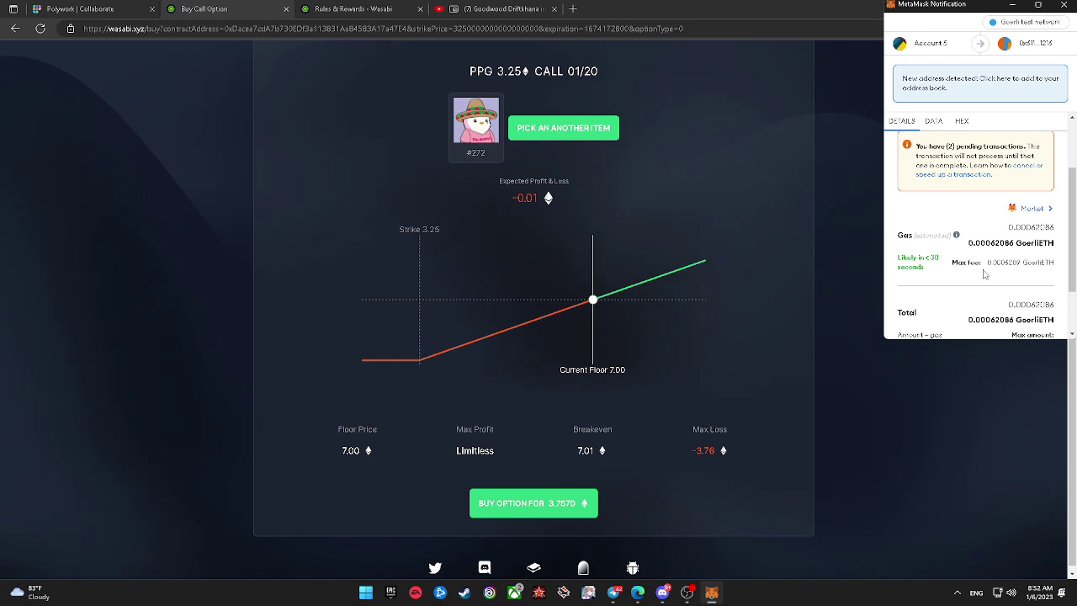
{"action": "scroll", "coordinate": [984, 275], "scroll_direction": "up", "scroll_amount": 3}
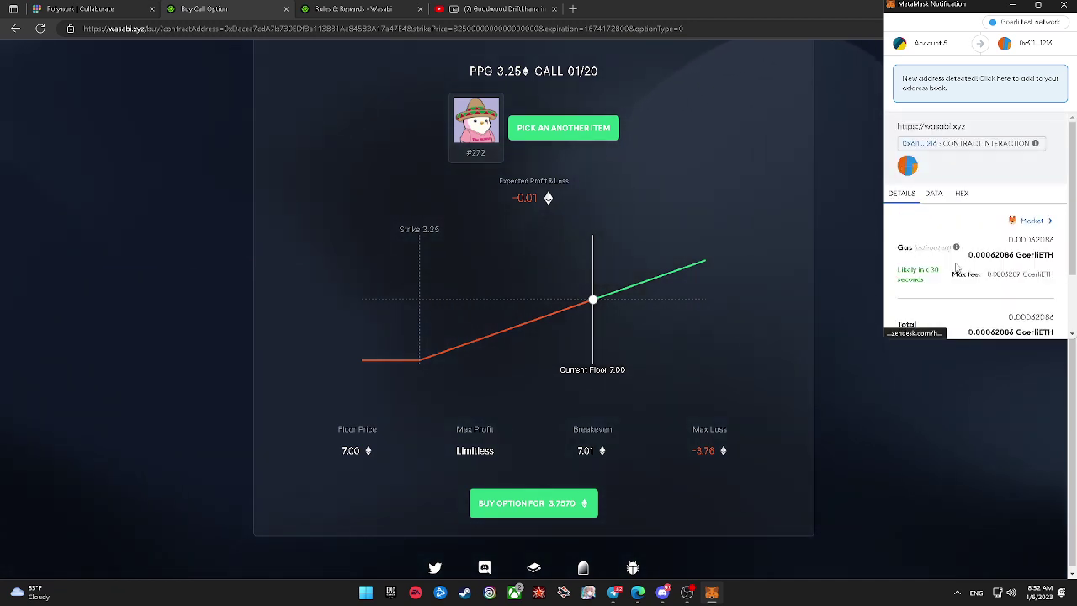
{"action": "scroll", "coordinate": [957, 267], "scroll_direction": "down", "scroll_amount": 2}
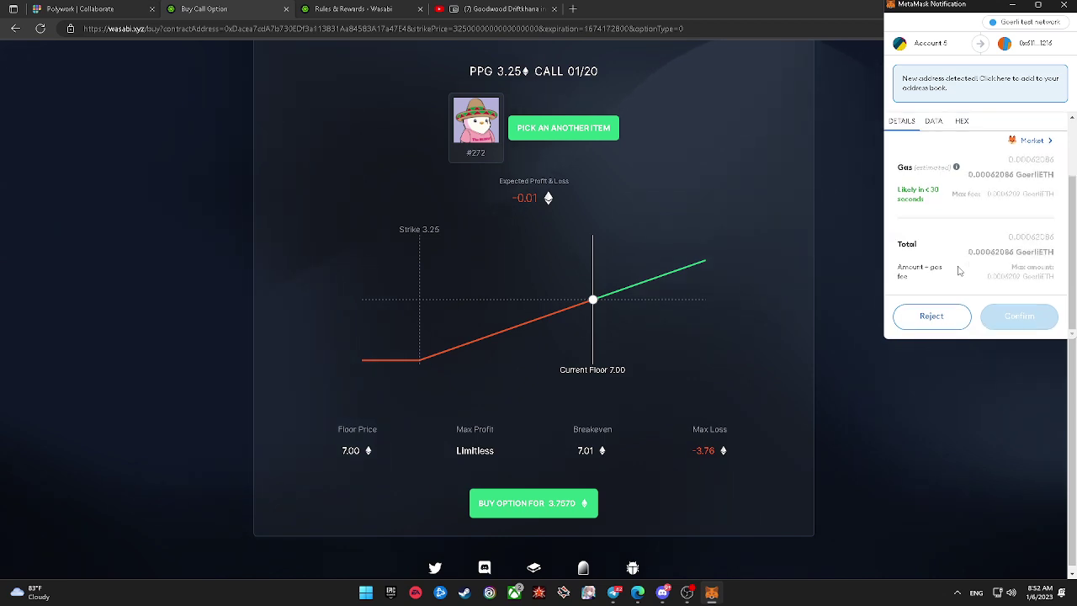
{"action": "left_click", "coordinate": [959, 316]}
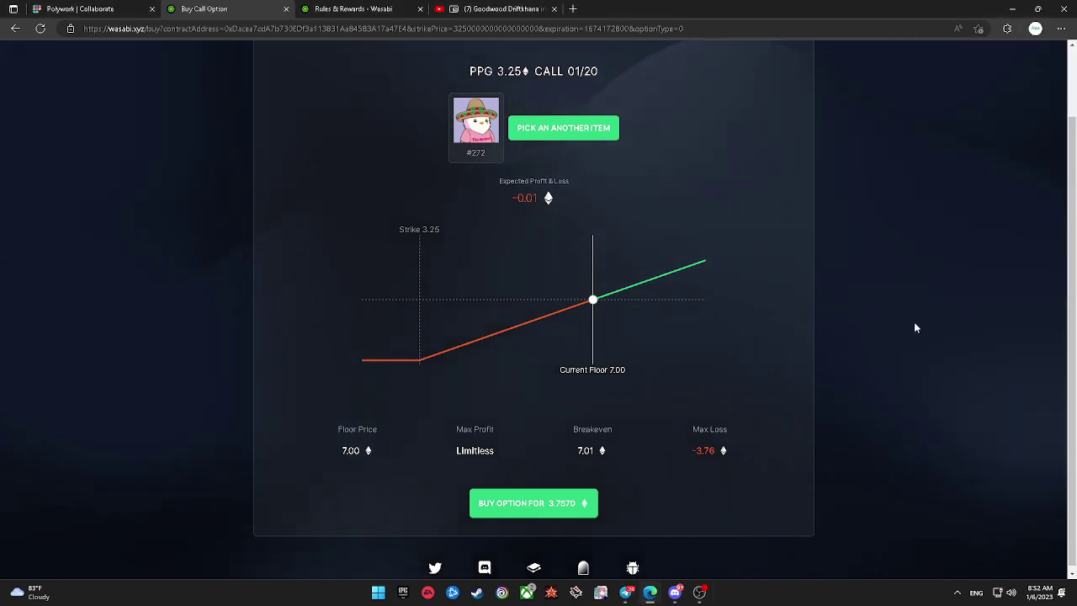
Step: Reload the purchase page and buy the Pudgy Penguins 3.25 call for 3.757 DETH, confirming the wallet transaction
{"action": "left_click", "coordinate": [40, 29]}
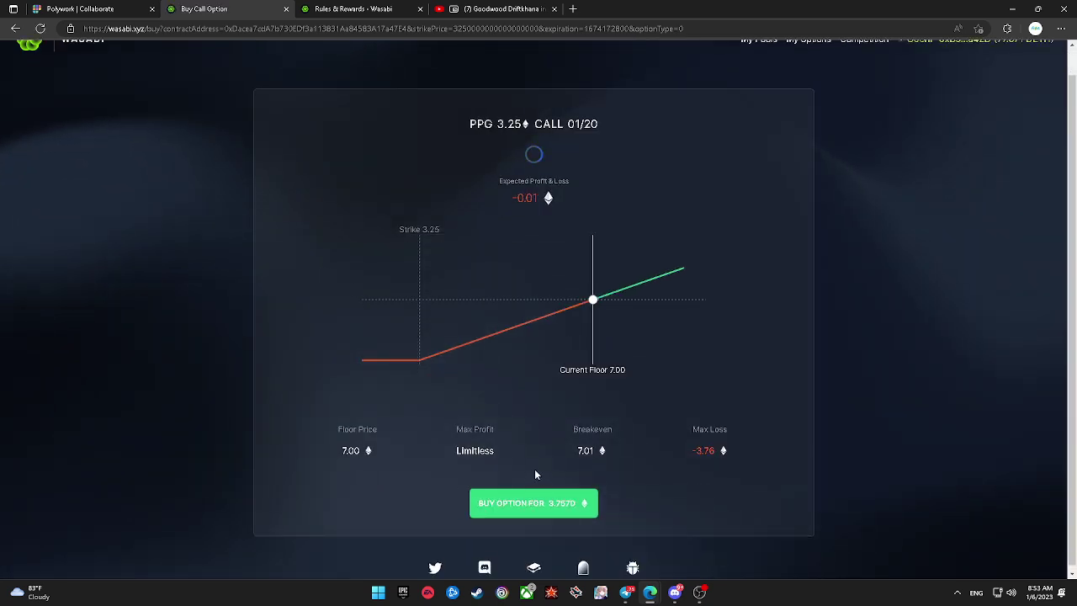
{"action": "scroll", "coordinate": [538, 504], "scroll_direction": "down", "scroll_amount": 1}
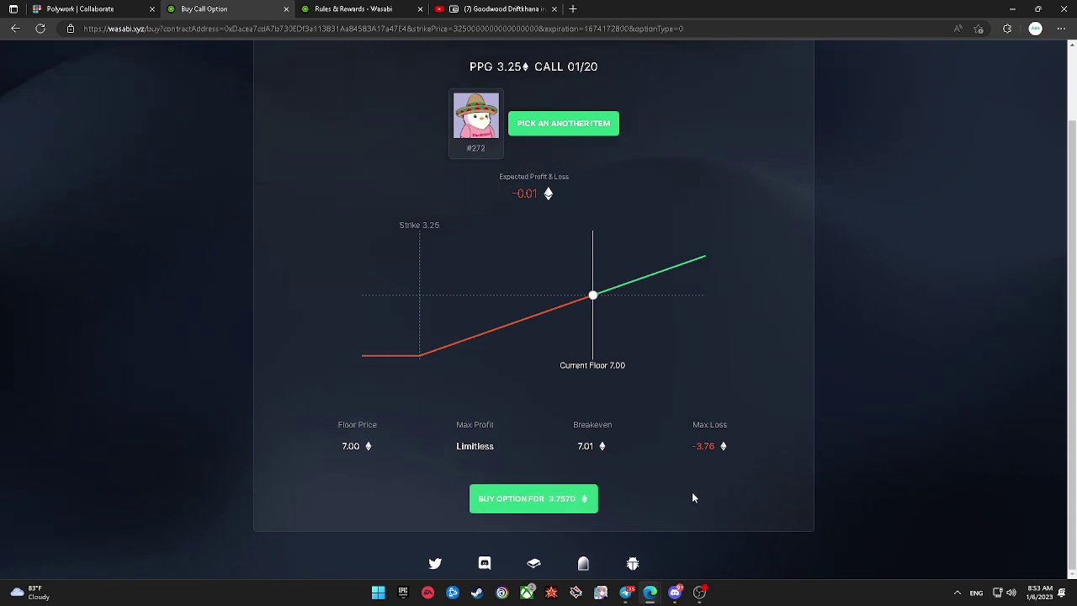
{"action": "left_click", "coordinate": [530, 499]}
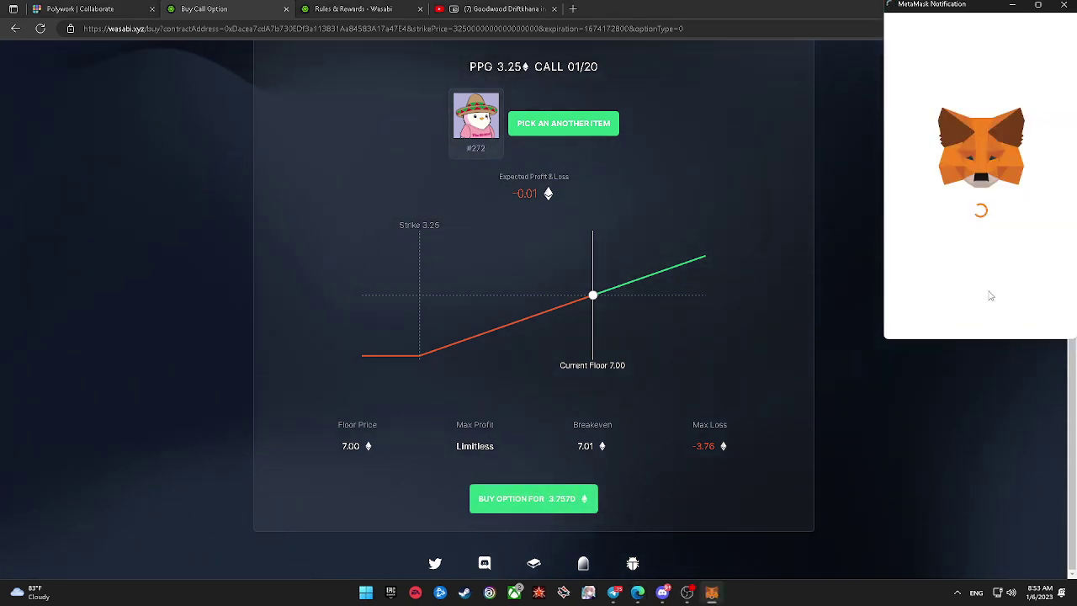
{"action": "scroll", "coordinate": [979, 301], "scroll_direction": "down", "scroll_amount": 3}
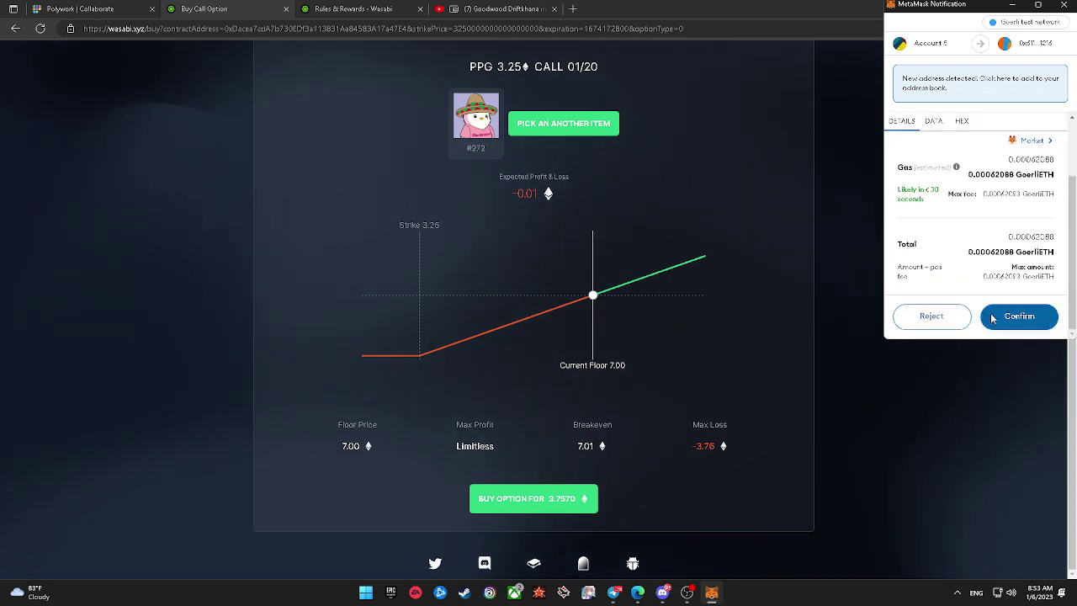
{"action": "left_click", "coordinate": [988, 316]}
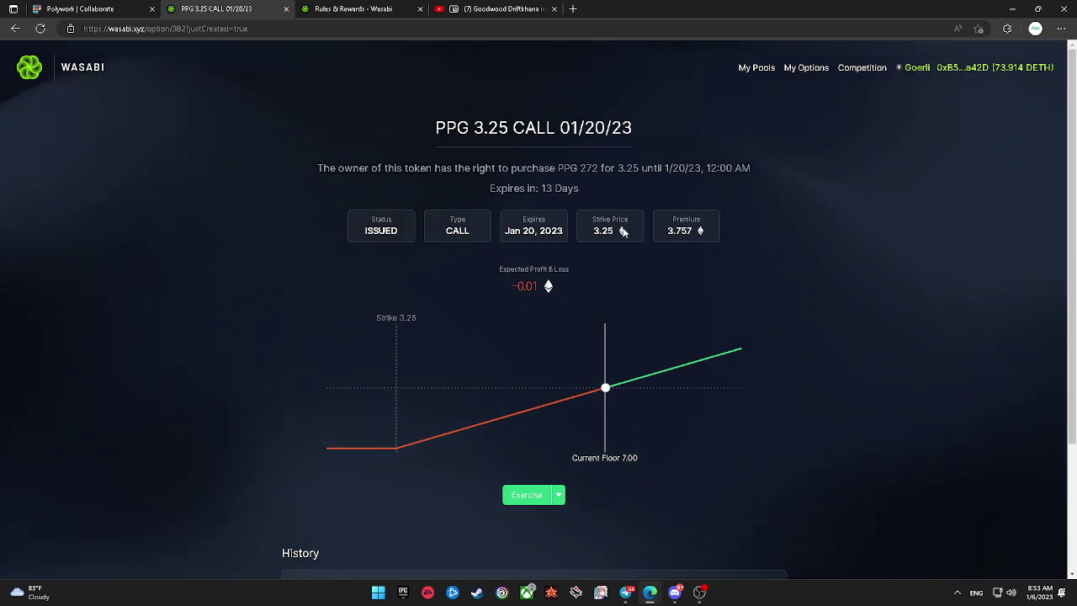
Step: Sell the purchased Pudgy Penguins 3.25 call at fair market value for 3.757 DETH, confirming the wallet transaction
{"action": "scroll", "coordinate": [669, 245], "scroll_direction": "down", "scroll_amount": 2}
{"action": "left_click", "coordinate": [557, 322]}
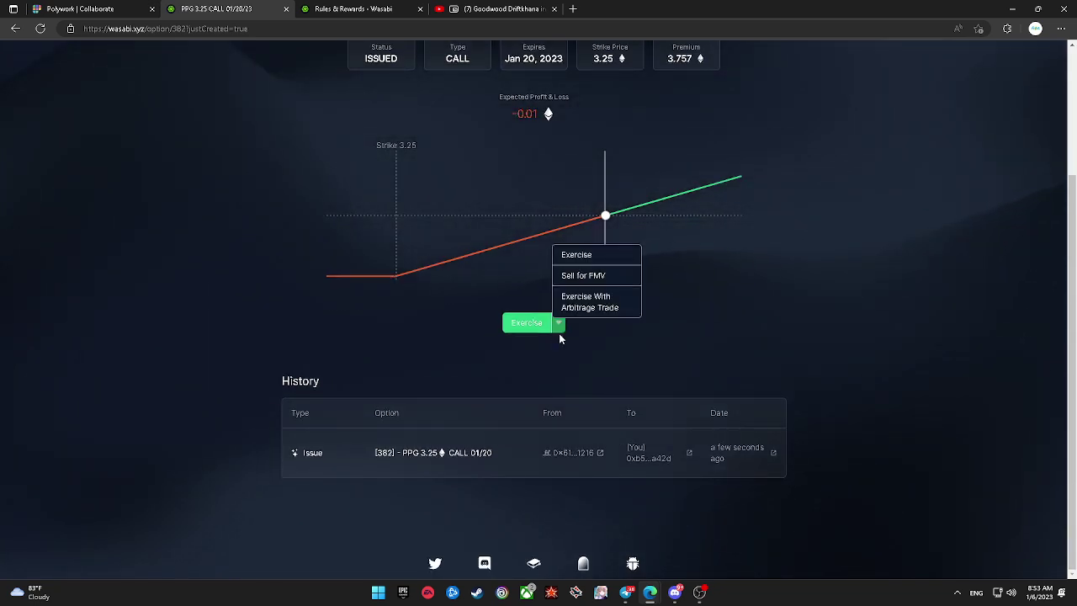
{"action": "left_click", "coordinate": [593, 276]}
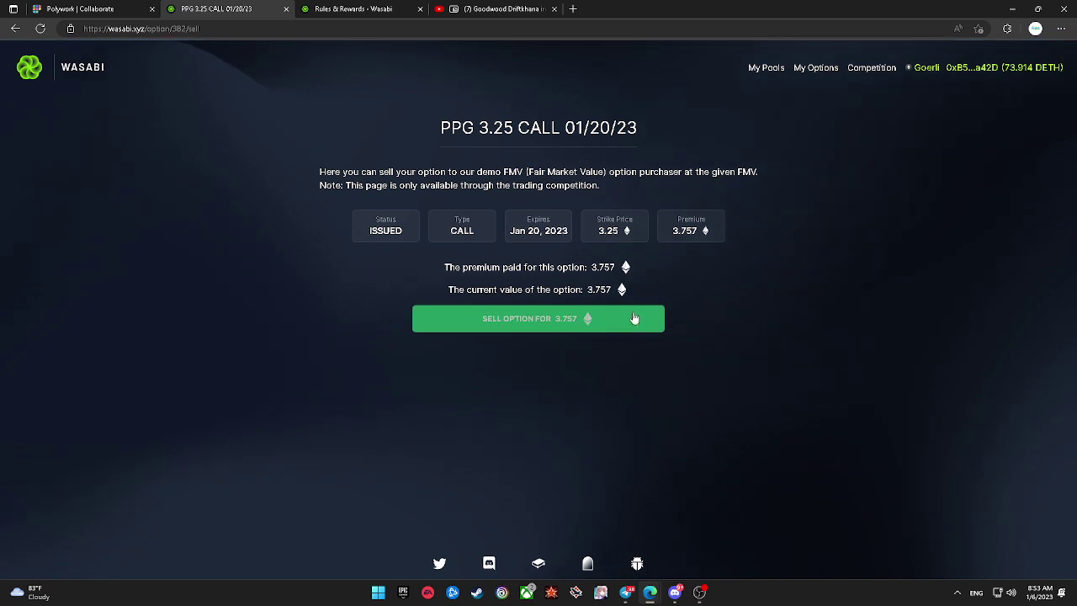
{"action": "left_click", "coordinate": [627, 324]}
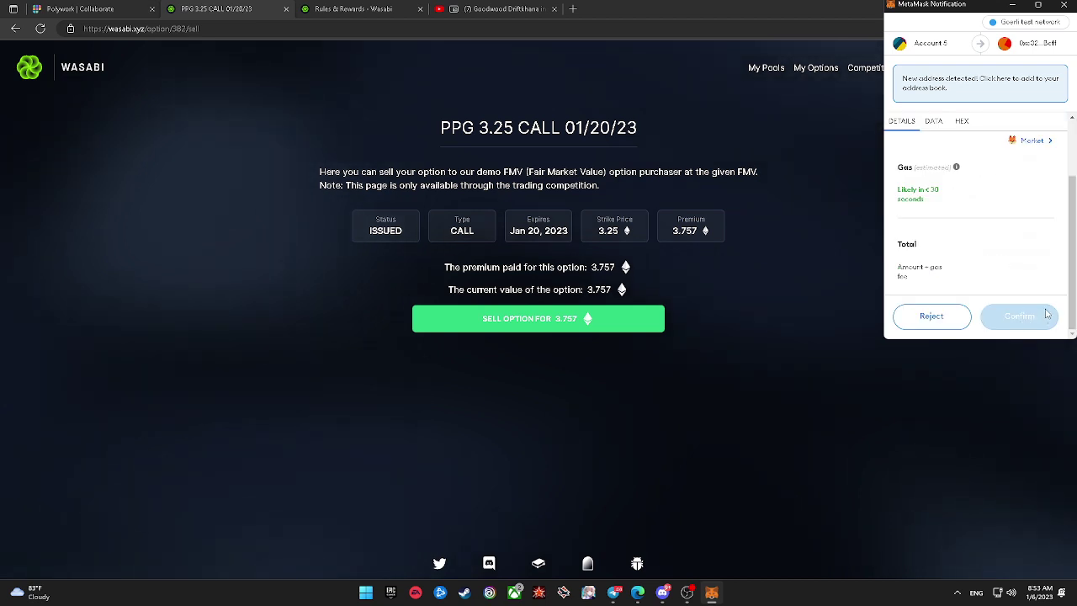
{"action": "left_click", "coordinate": [1040, 315]}
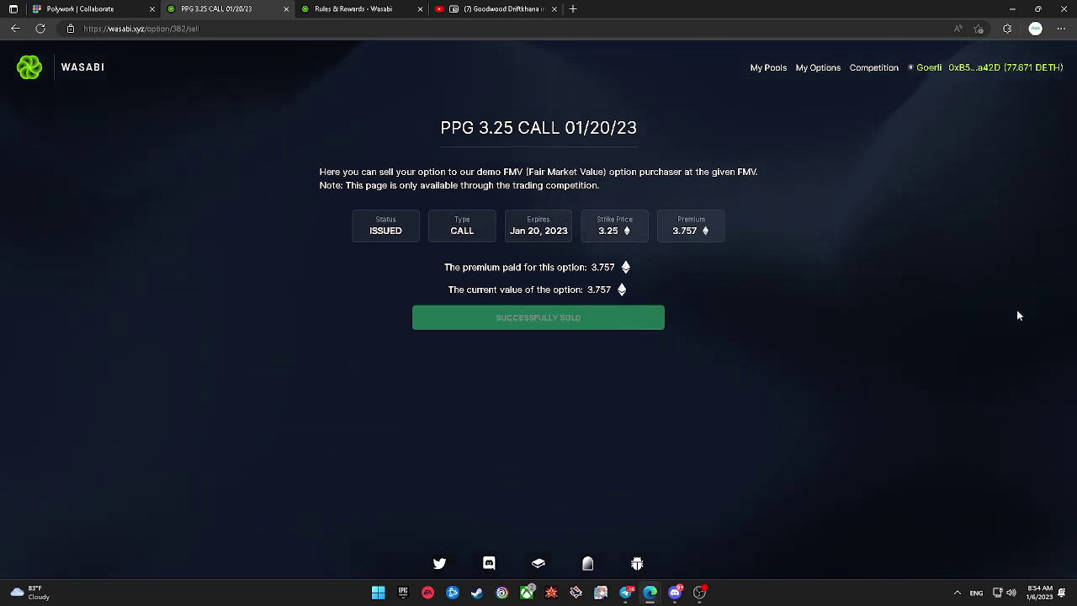
Step: Open the competition page and review the personal stats, including rank, points and volume, and the list of own trades
{"action": "left_click", "coordinate": [871, 71]}
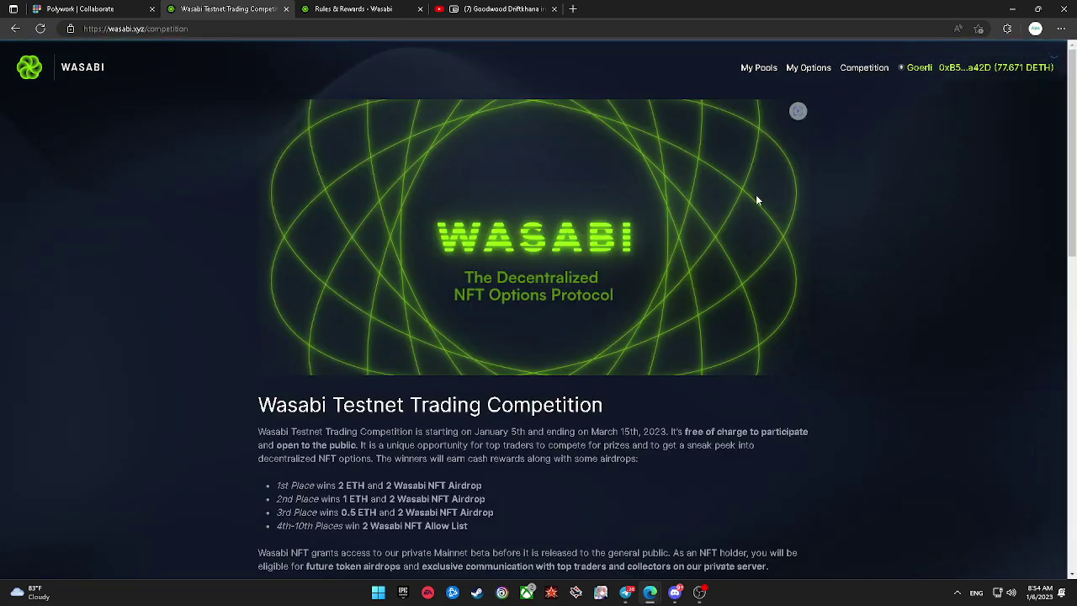
{"action": "scroll", "coordinate": [757, 210], "scroll_direction": "down", "scroll_amount": 6}
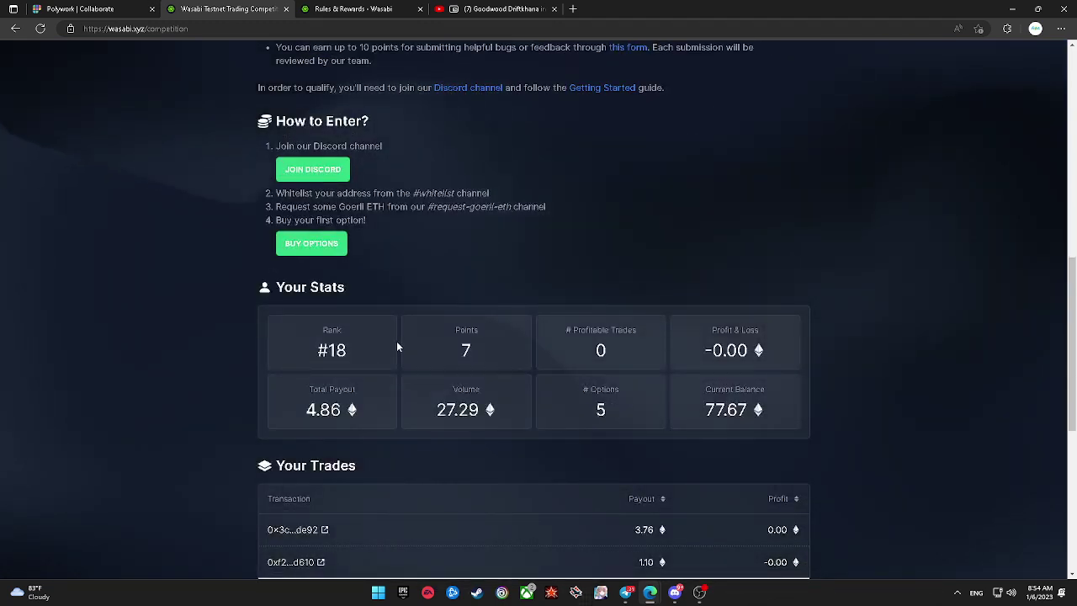
{"action": "scroll", "coordinate": [391, 337], "scroll_direction": "down", "scroll_amount": 3}
{"action": "scroll", "coordinate": [392, 326], "scroll_direction": "up", "scroll_amount": 2}
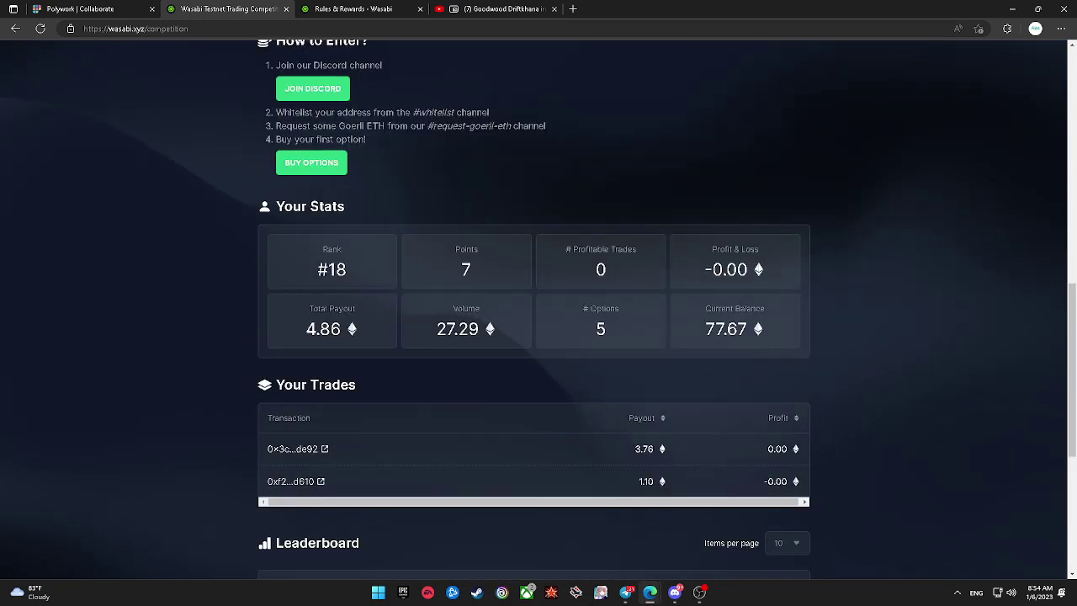
{"action": "double_click", "coordinate": [337, 270]}
{"action": "left_click", "coordinate": [588, 214]}
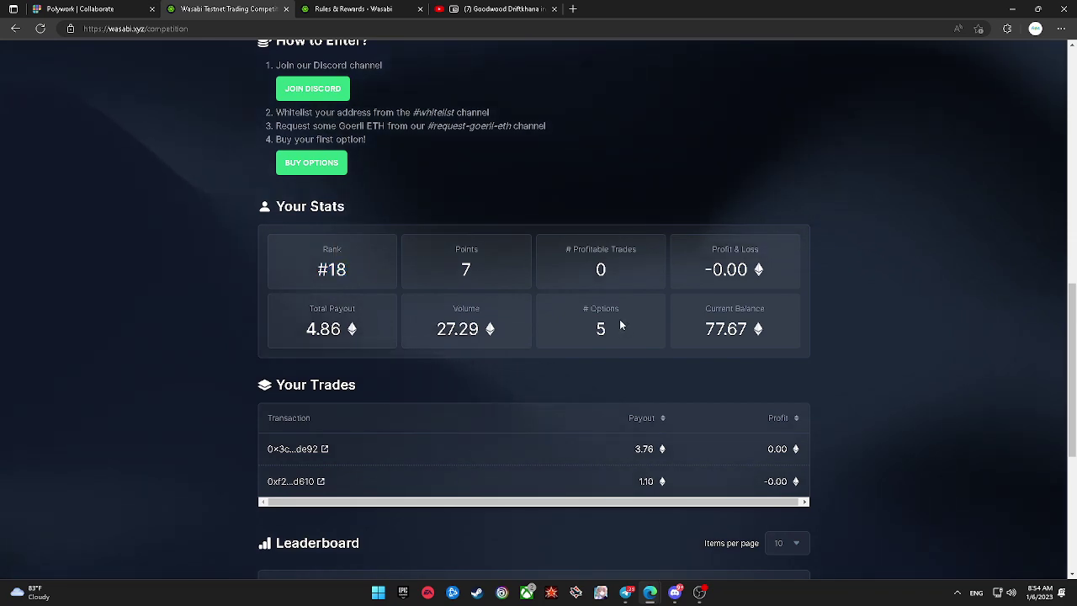
{"action": "scroll", "coordinate": [620, 320], "scroll_direction": "up", "scroll_amount": 2}
{"action": "scroll", "coordinate": [656, 303], "scroll_direction": "up", "scroll_amount": 5}
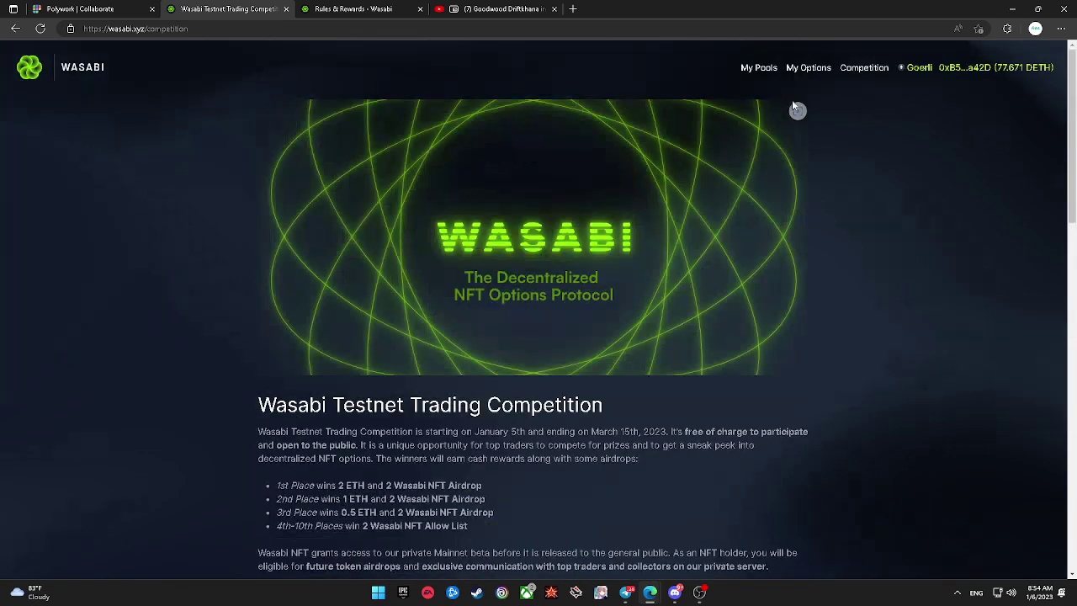
Step: Check the own pools and own options pages, and open the pool creation page
{"action": "left_click", "coordinate": [775, 70]}
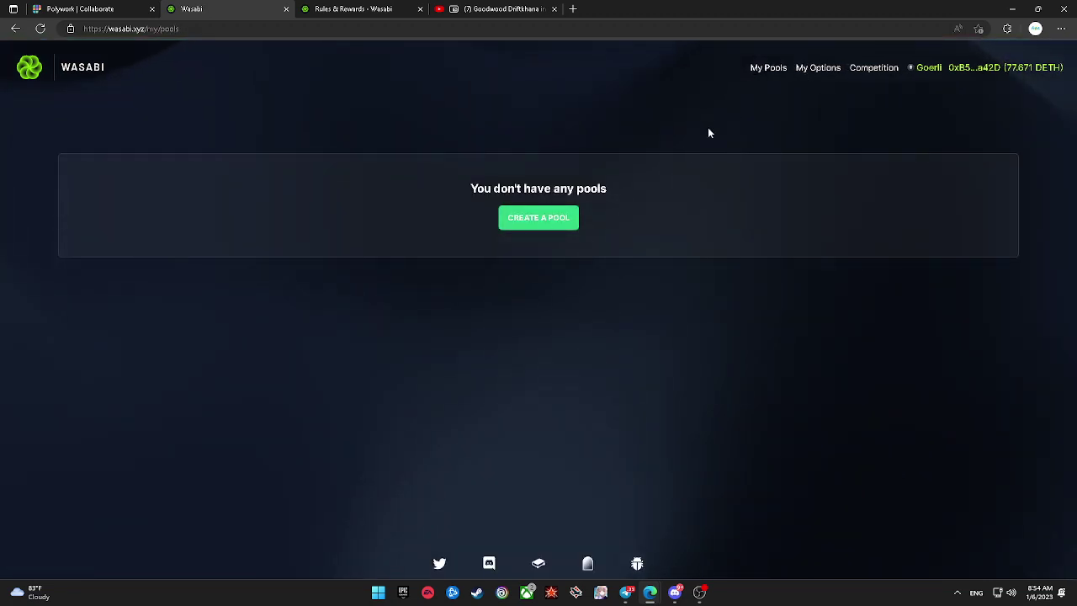
{"action": "left_click", "coordinate": [804, 71]}
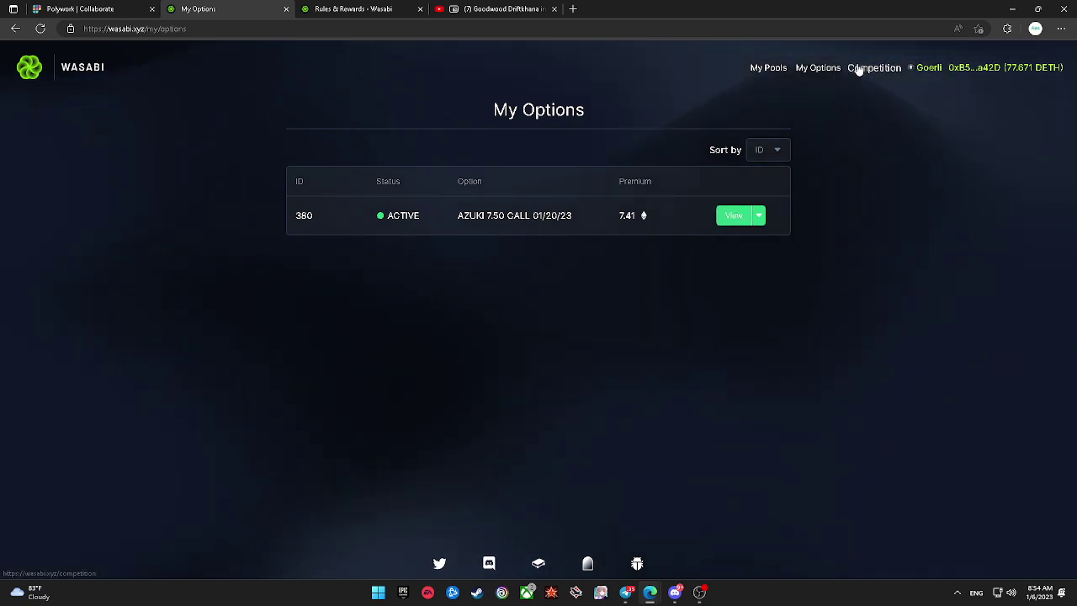
{"action": "left_click", "coordinate": [813, 67]}
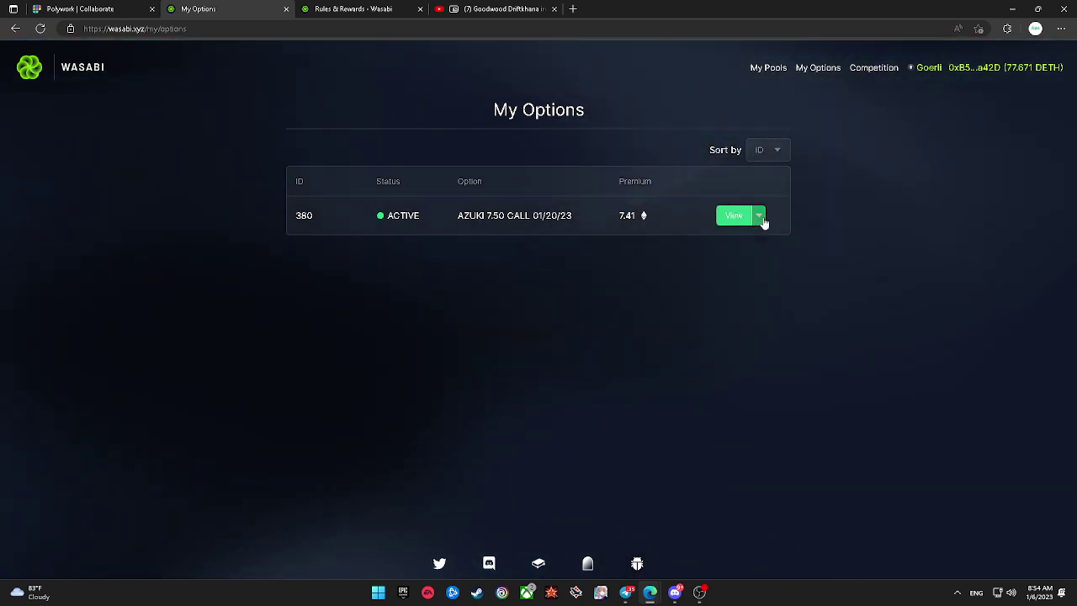
{"action": "left_click", "coordinate": [760, 217]}
{"action": "left_click", "coordinate": [761, 218]}
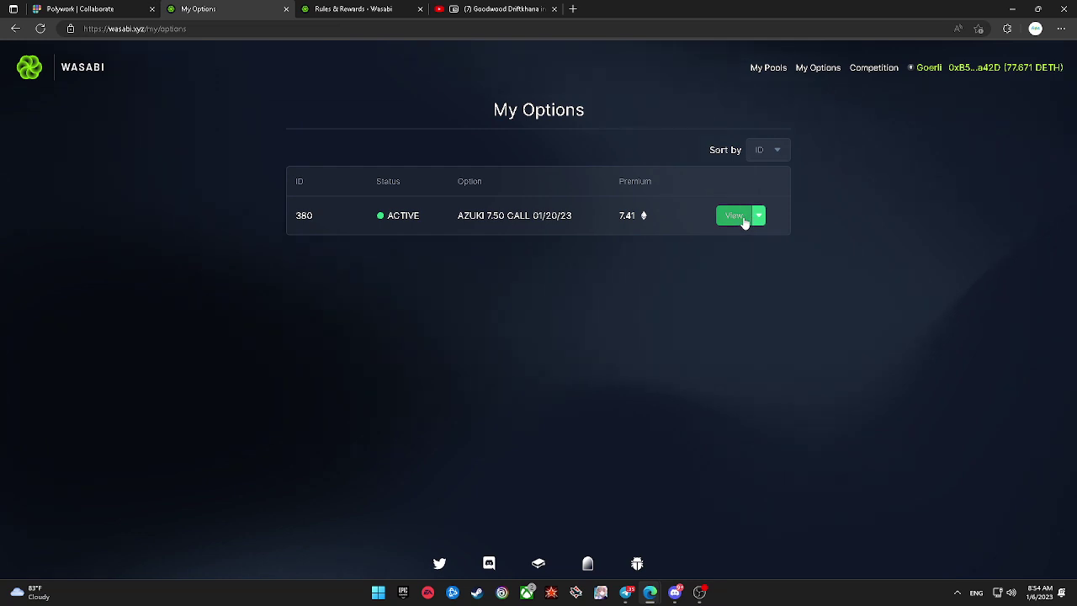
{"action": "left_click", "coordinate": [779, 68]}
{"action": "left_click", "coordinate": [571, 218]}
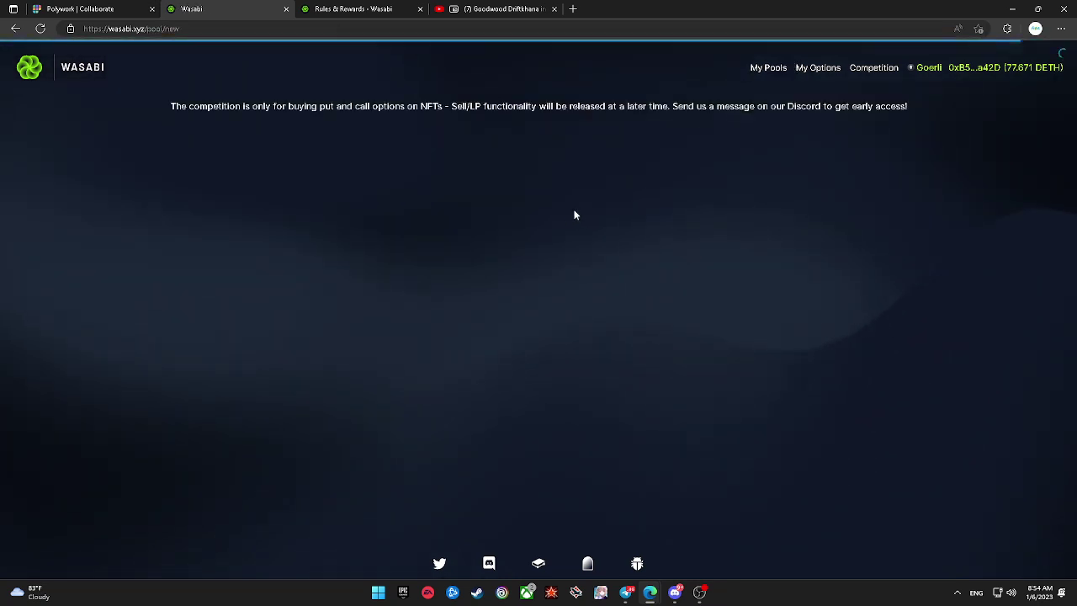
Step: Go through the home page to the Test Moonbirds collection and choose its 4.50 strike call expiring Jan 20, 2023
{"action": "left_click", "coordinate": [69, 74]}
{"action": "left_click", "coordinate": [659, 375]}
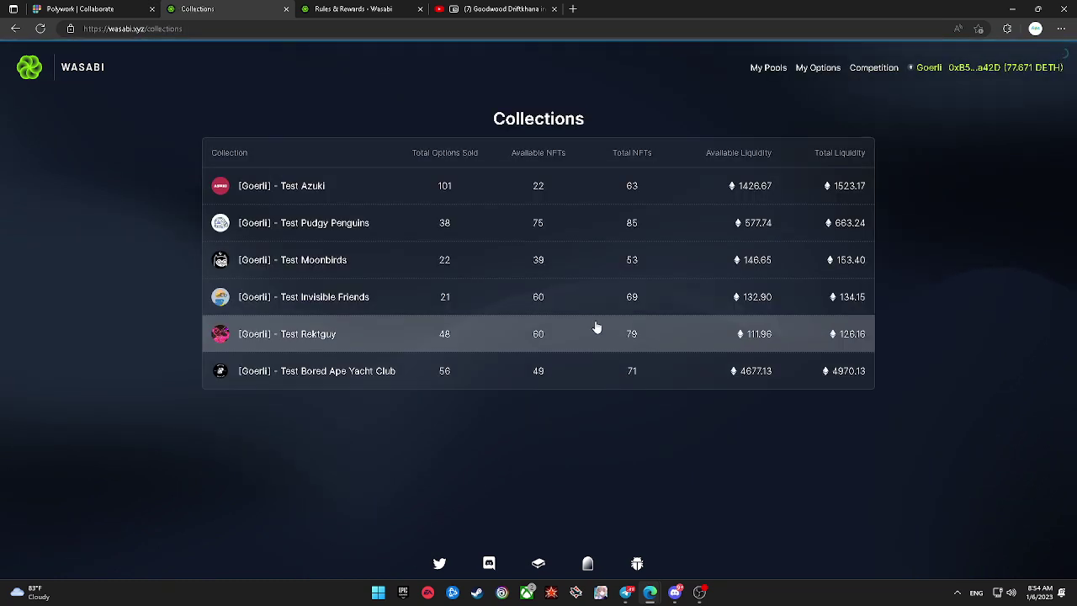
{"action": "left_click", "coordinate": [483, 263]}
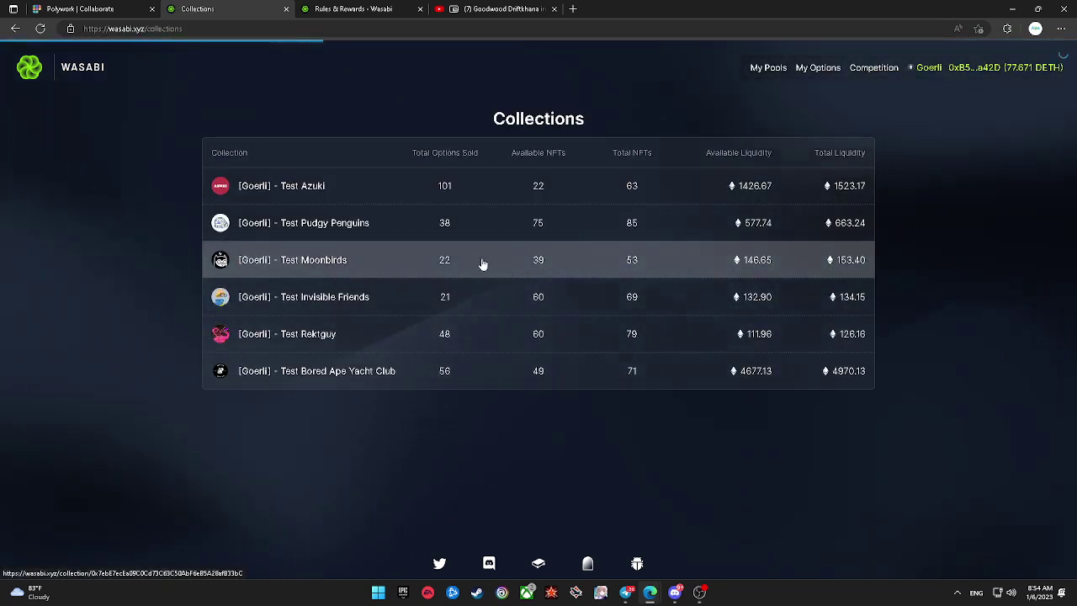
{"action": "scroll", "coordinate": [581, 371], "scroll_direction": "down", "scroll_amount": 1}
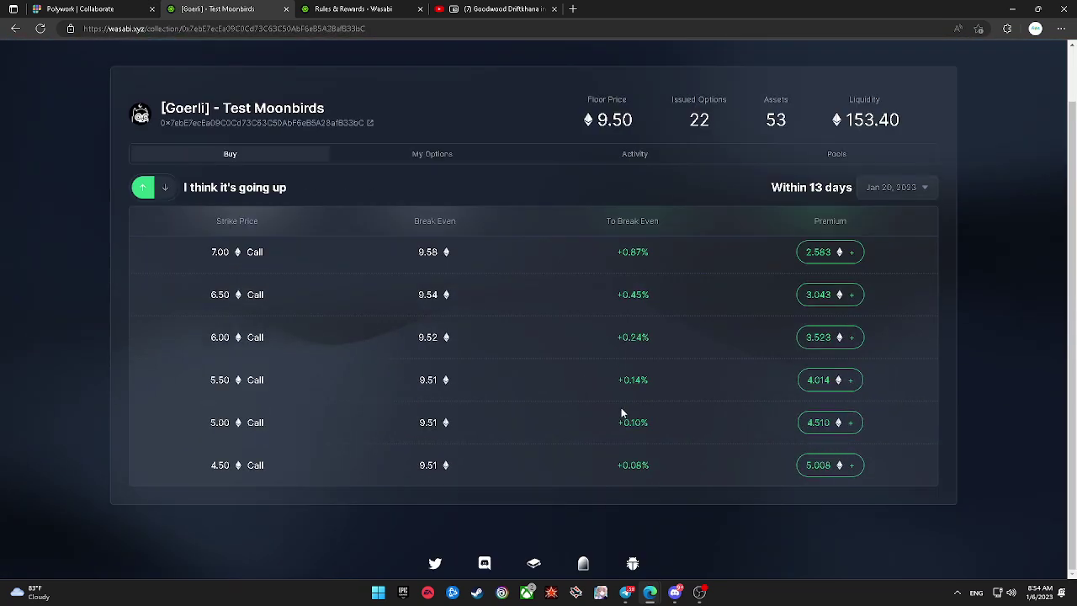
{"action": "left_click", "coordinate": [813, 468]}
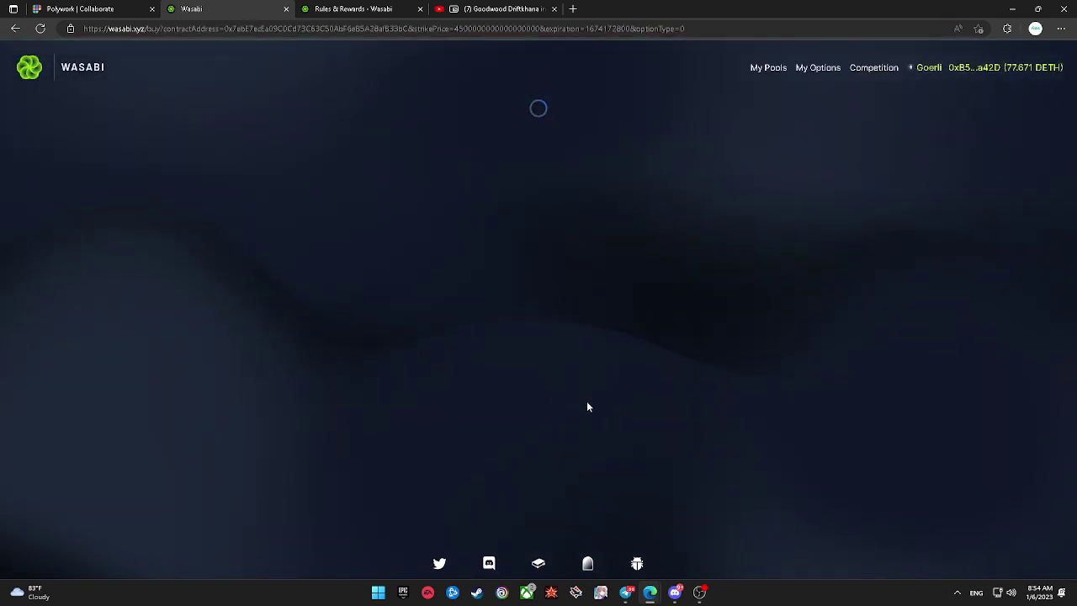
Step: Approve the 5.008 DETH transfer for the Moonbirds 4.50 call, granting the wallet permission request
{"action": "scroll", "coordinate": [592, 377], "scroll_direction": "down", "scroll_amount": 1}
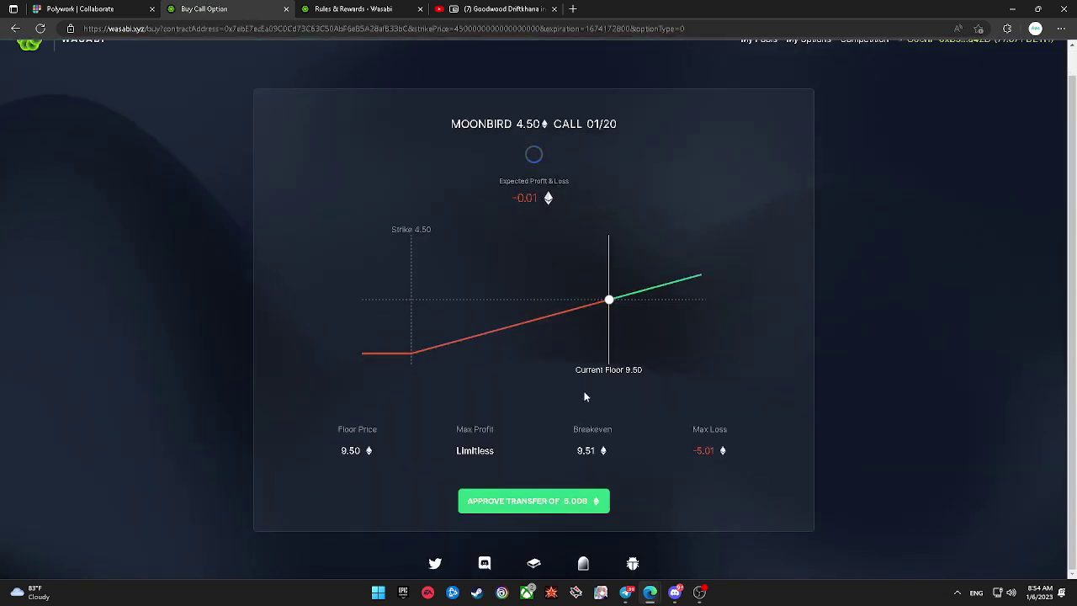
{"action": "scroll", "coordinate": [664, 471], "scroll_direction": "down", "scroll_amount": 1}
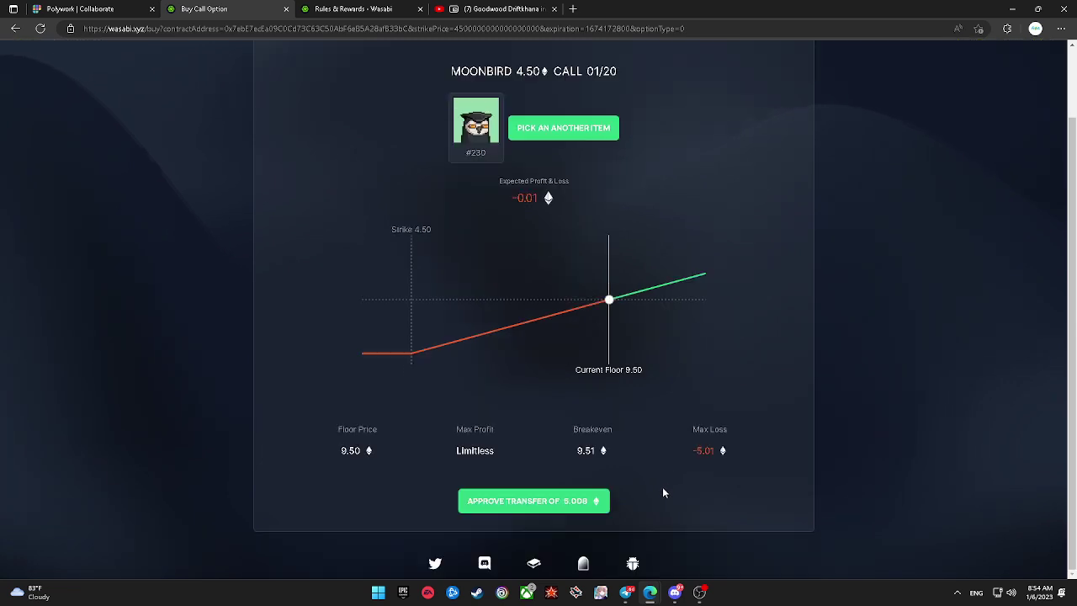
{"action": "left_click", "coordinate": [595, 501]}
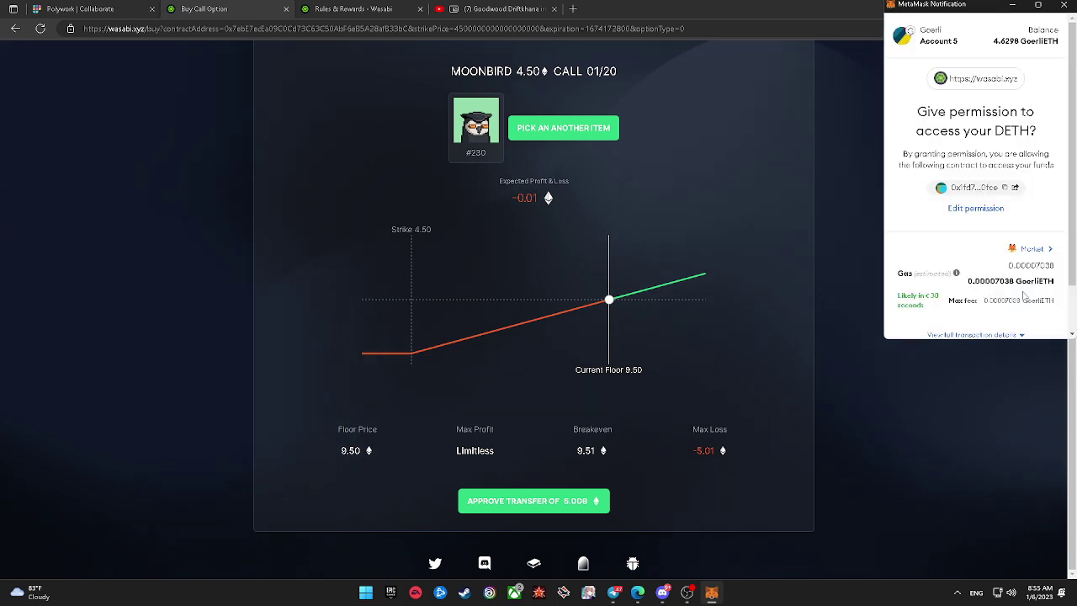
{"action": "scroll", "coordinate": [1024, 294], "scroll_direction": "down", "scroll_amount": 1}
{"action": "left_click", "coordinate": [1002, 314]}
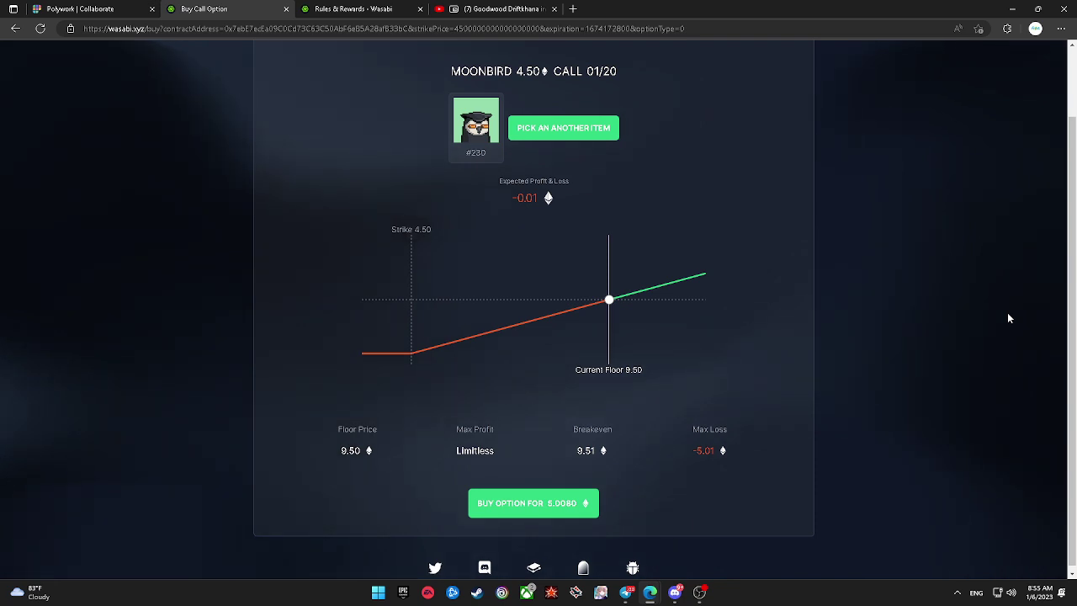
Step: Buy the Moonbirds 4.50 call for 5.008 DETH and confirm the wallet transaction
{"action": "left_click", "coordinate": [564, 505]}
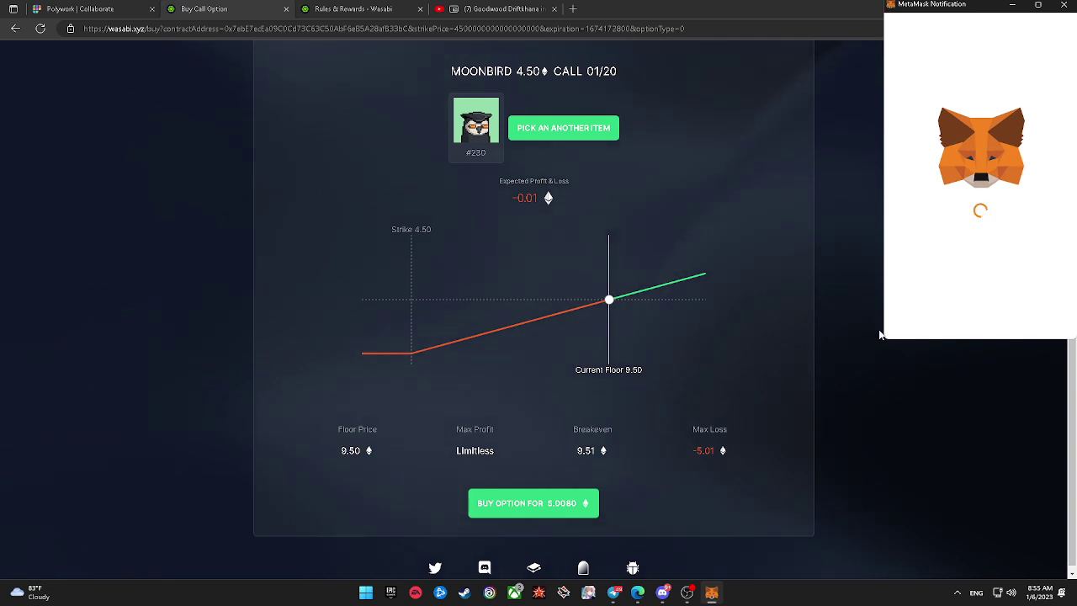
{"action": "scroll", "coordinate": [989, 287], "scroll_direction": "down", "scroll_amount": 3}
{"action": "left_click", "coordinate": [1019, 312]}
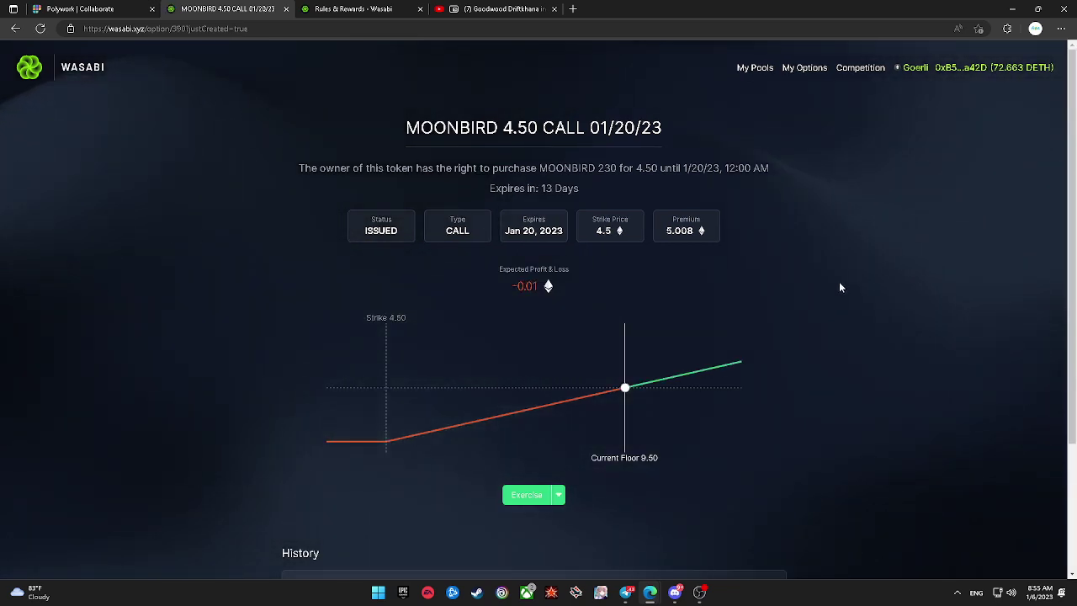
Step: Sell the Moonbirds 4.50 call at fair market value for 5.008 DETH and confirm the wallet transaction
{"action": "scroll", "coordinate": [838, 288], "scroll_direction": "down", "scroll_amount": 3}
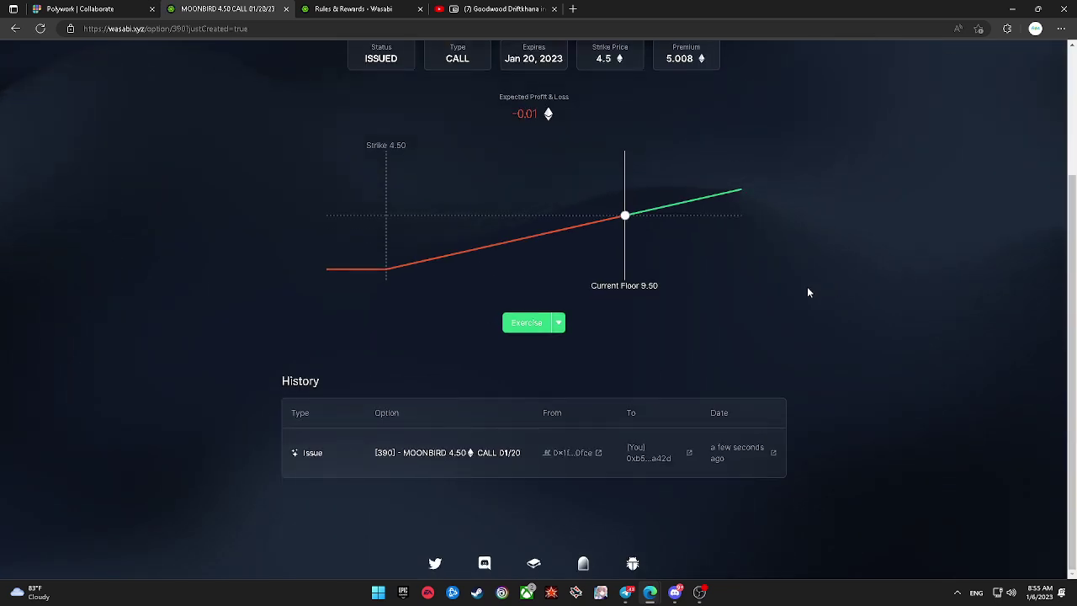
{"action": "left_click", "coordinate": [558, 323]}
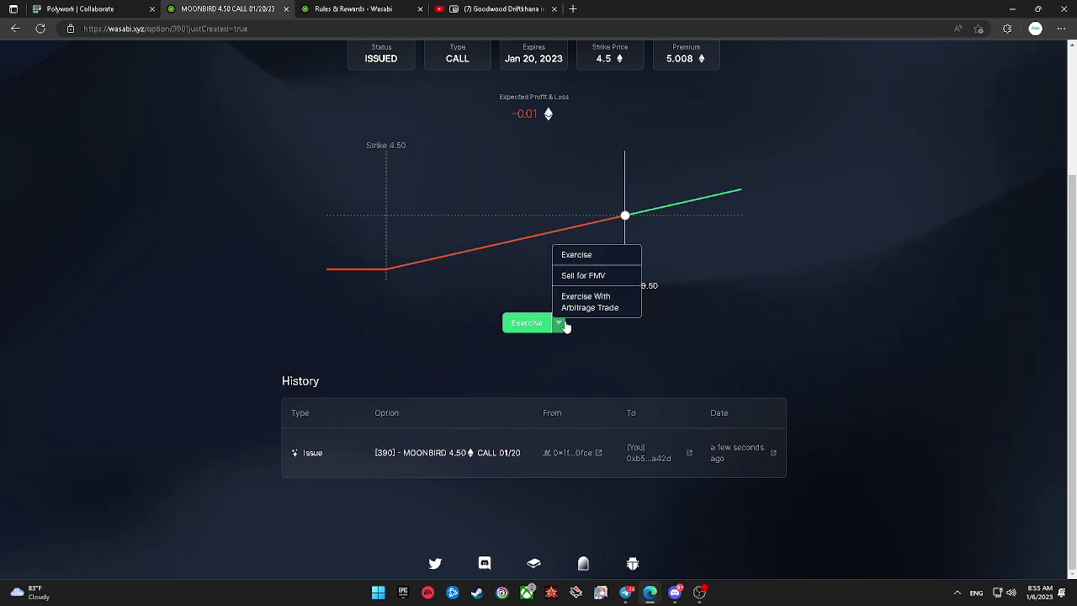
{"action": "left_click", "coordinate": [600, 278]}
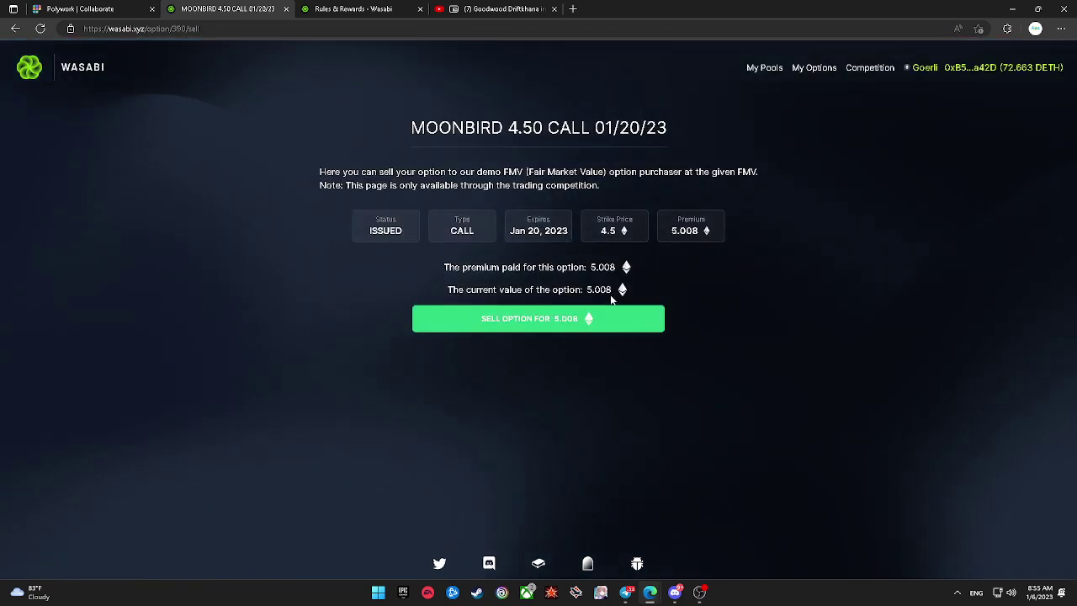
{"action": "left_click", "coordinate": [592, 319]}
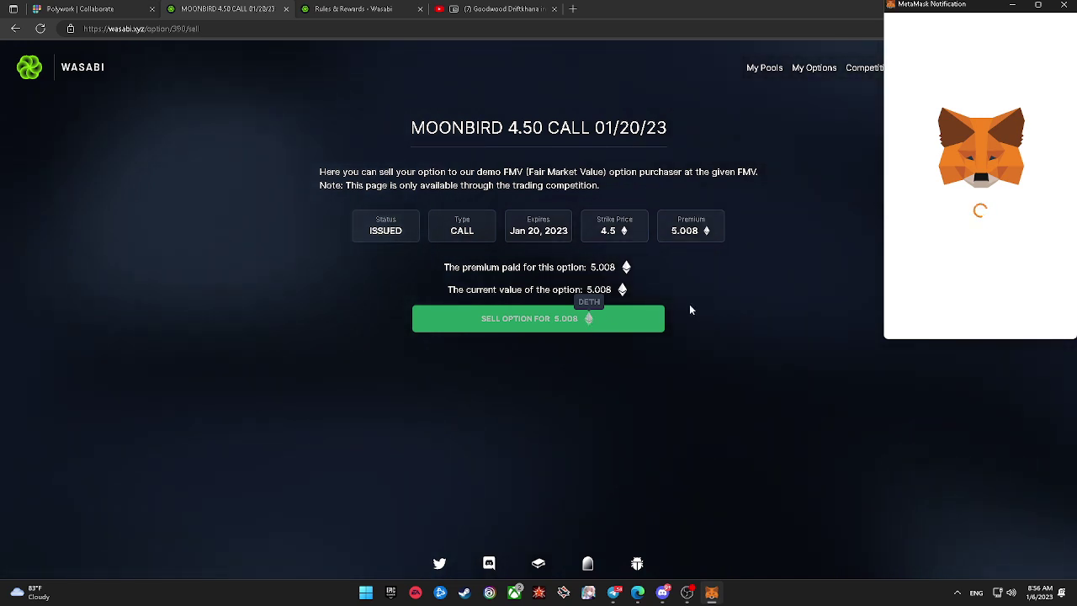
{"action": "scroll", "coordinate": [1018, 300], "scroll_direction": "down", "scroll_amount": 2}
{"action": "left_click", "coordinate": [1024, 322]}
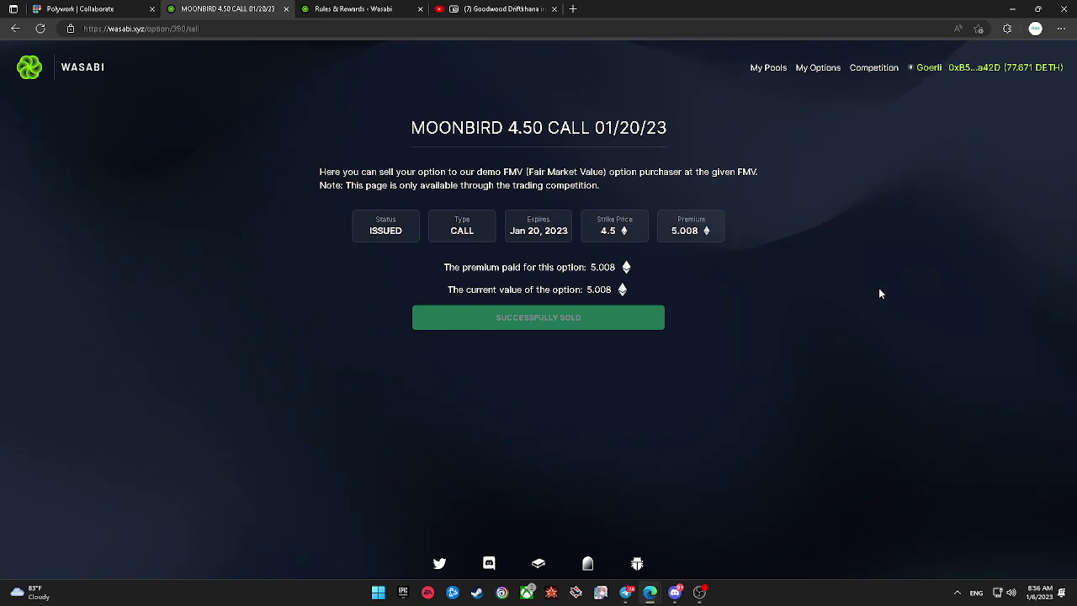
Step: Check the rank and trading stats on the competition page
{"action": "left_click", "coordinate": [860, 67]}
{"action": "scroll", "coordinate": [503, 288], "scroll_direction": "down", "scroll_amount": 8}
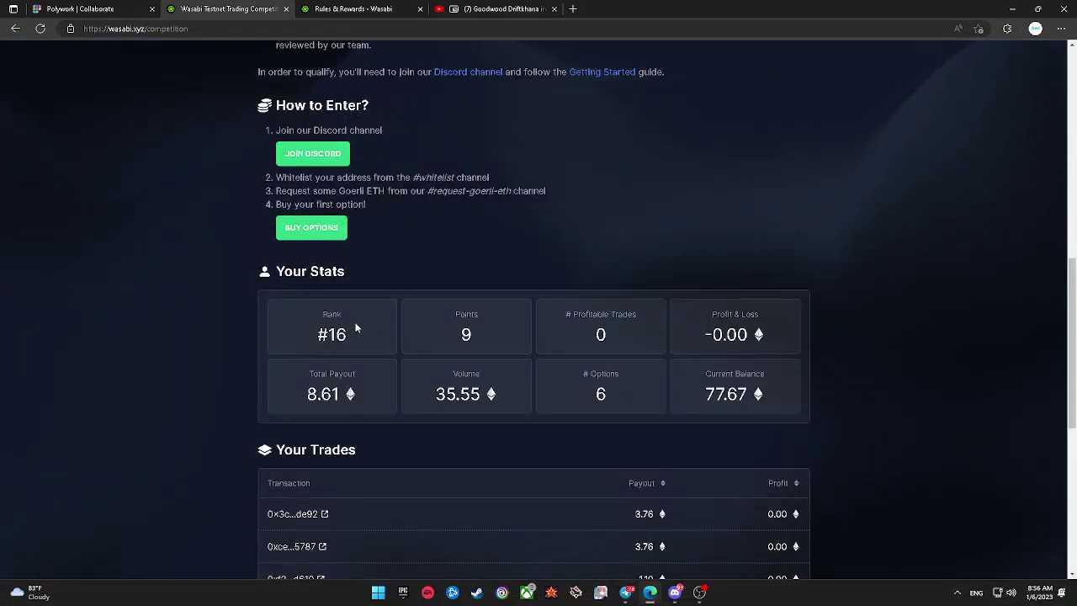
{"action": "double_click", "coordinate": [341, 335]}
{"action": "left_click", "coordinate": [427, 301]}
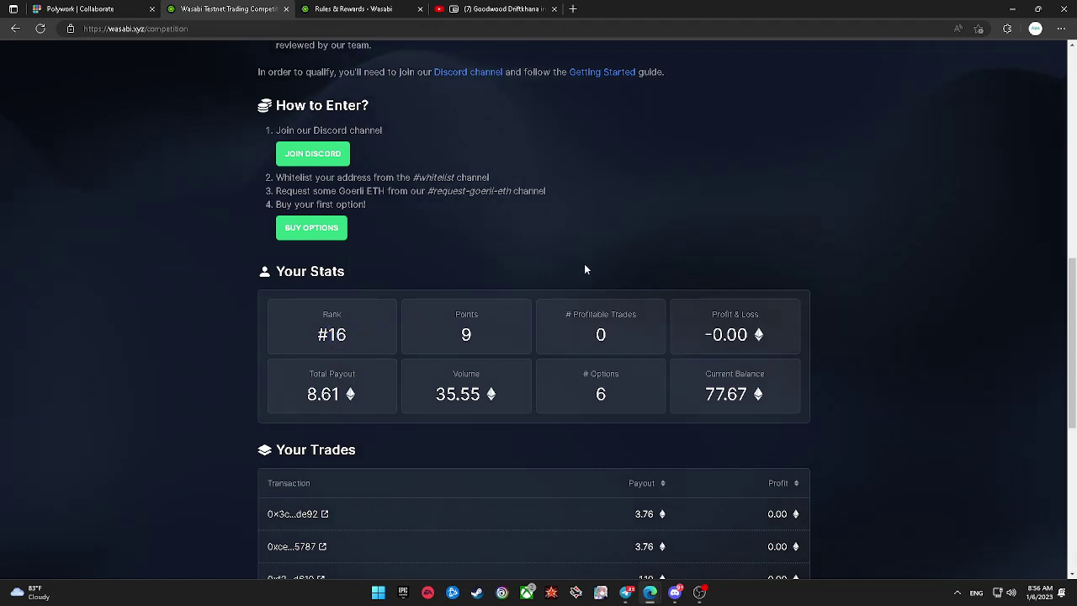
{"action": "scroll", "coordinate": [650, 279], "scroll_direction": "up", "scroll_amount": 10}
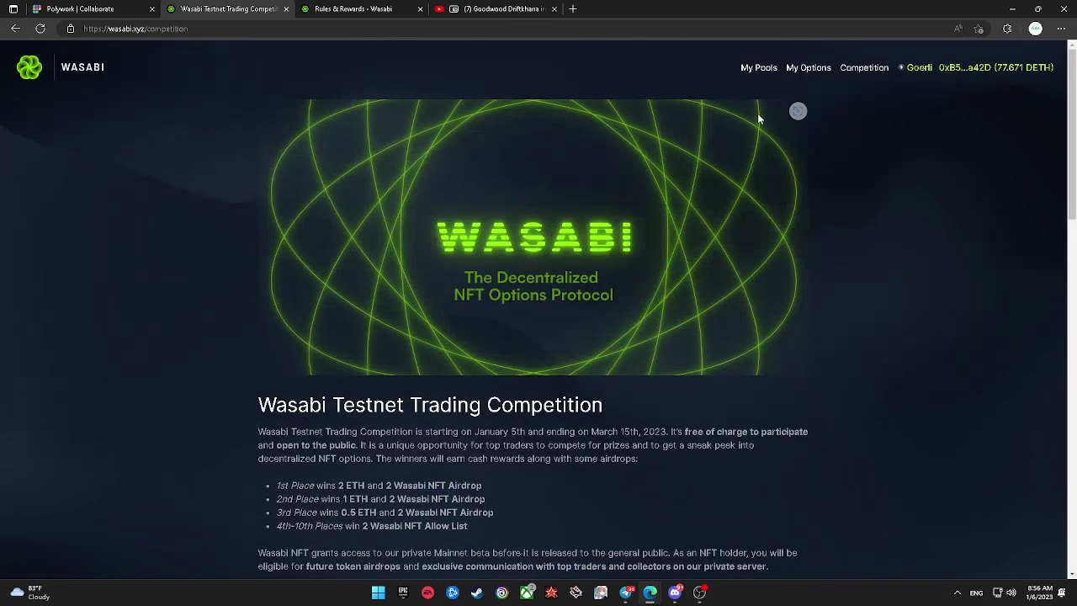
Step: Go through the home page to the Test Invisible Friends collection and choose its 0.70 strike call expiring Jan 20, 2023
{"action": "left_click", "coordinate": [84, 75]}
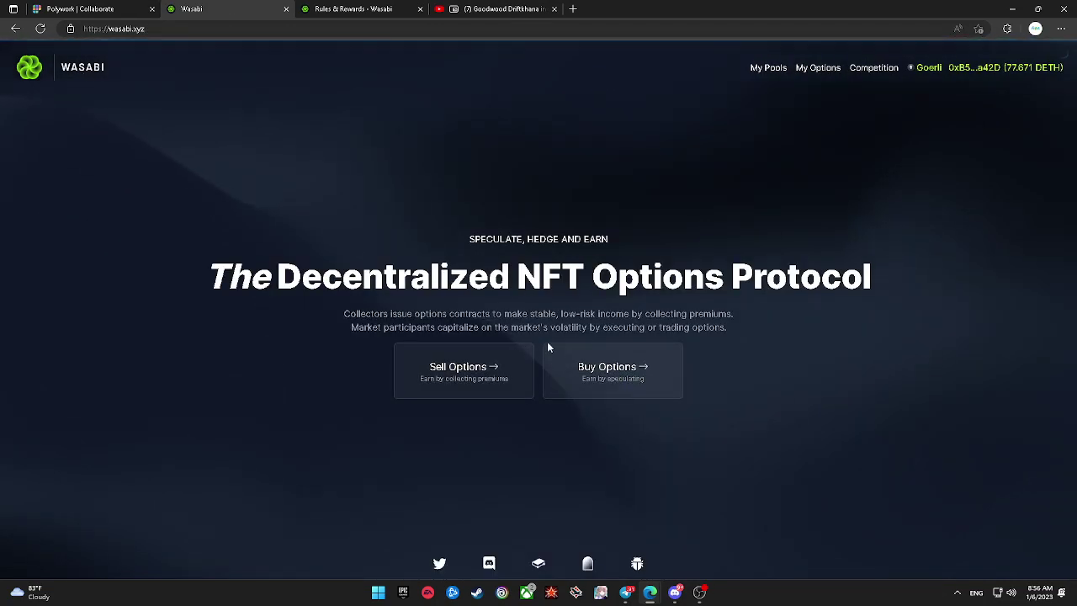
{"action": "left_click", "coordinate": [562, 363]}
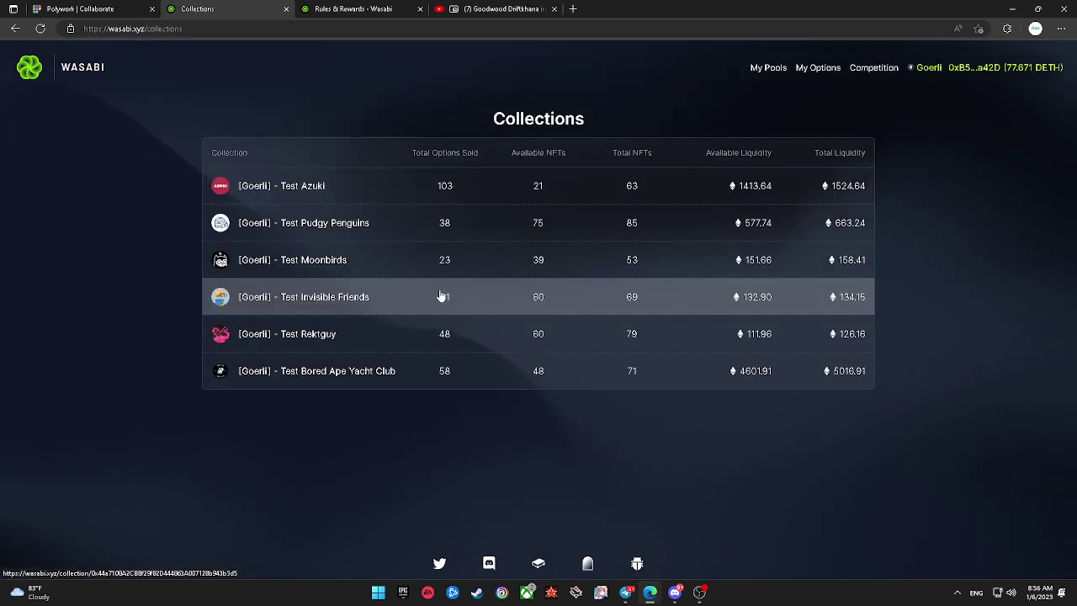
{"action": "left_click", "coordinate": [441, 297]}
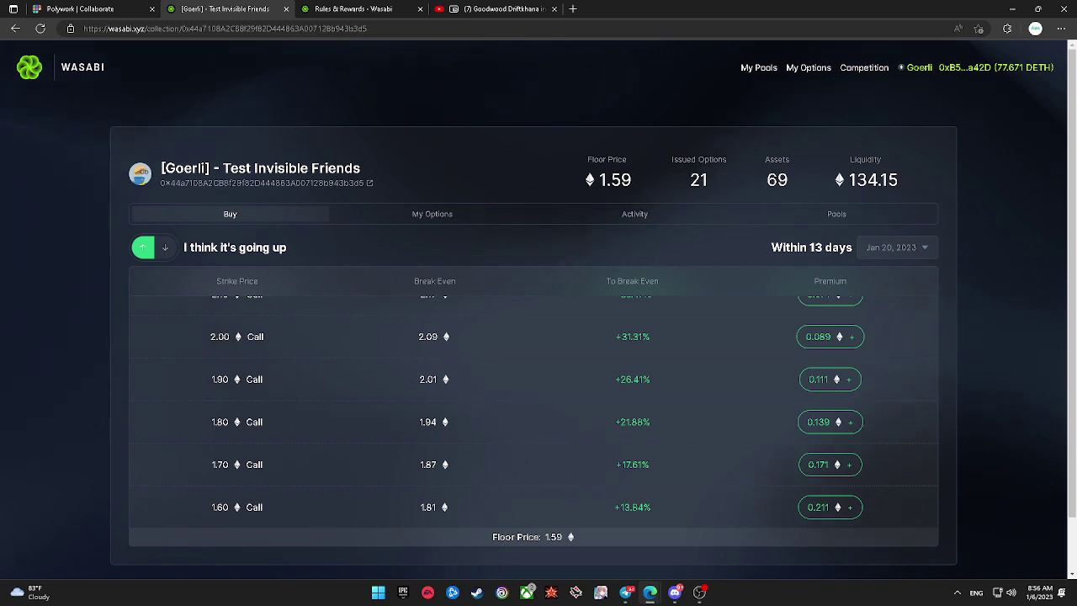
{"action": "scroll", "coordinate": [656, 396], "scroll_direction": "down", "scroll_amount": 5}
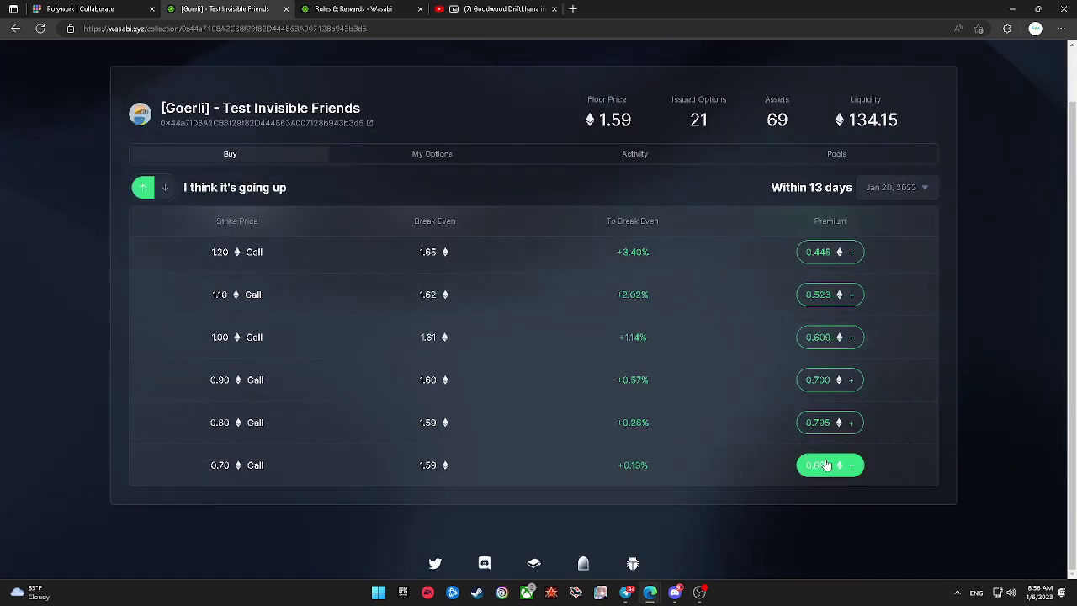
{"action": "left_click", "coordinate": [825, 465]}
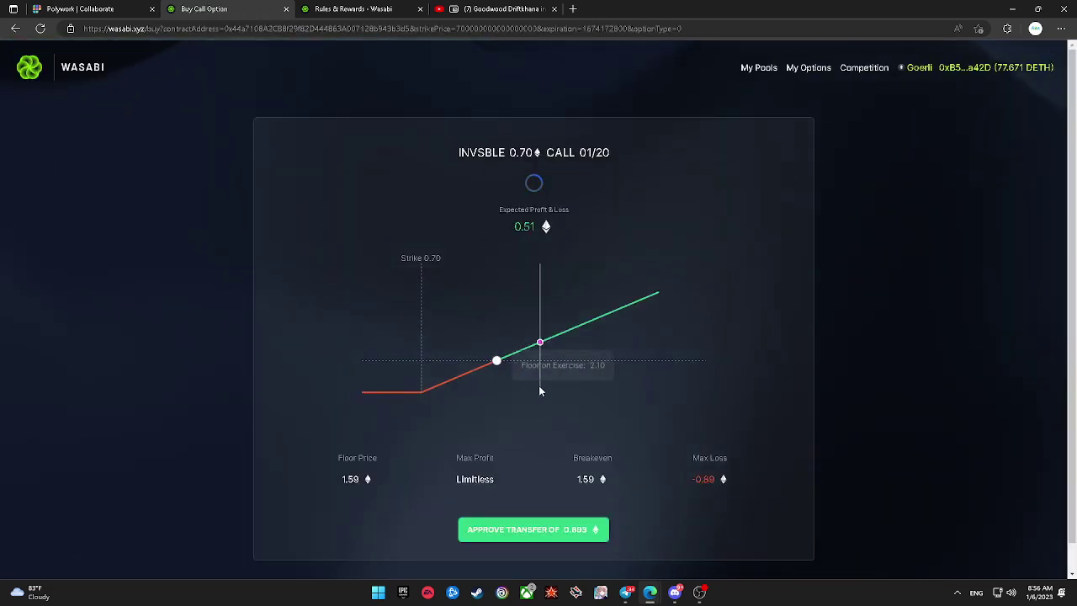
Step: Approve the 0.893 DETH transfer for the Invisible Friends 0.70 call, granting the wallet permission request
{"action": "scroll", "coordinate": [580, 477], "scroll_direction": "down", "scroll_amount": 1}
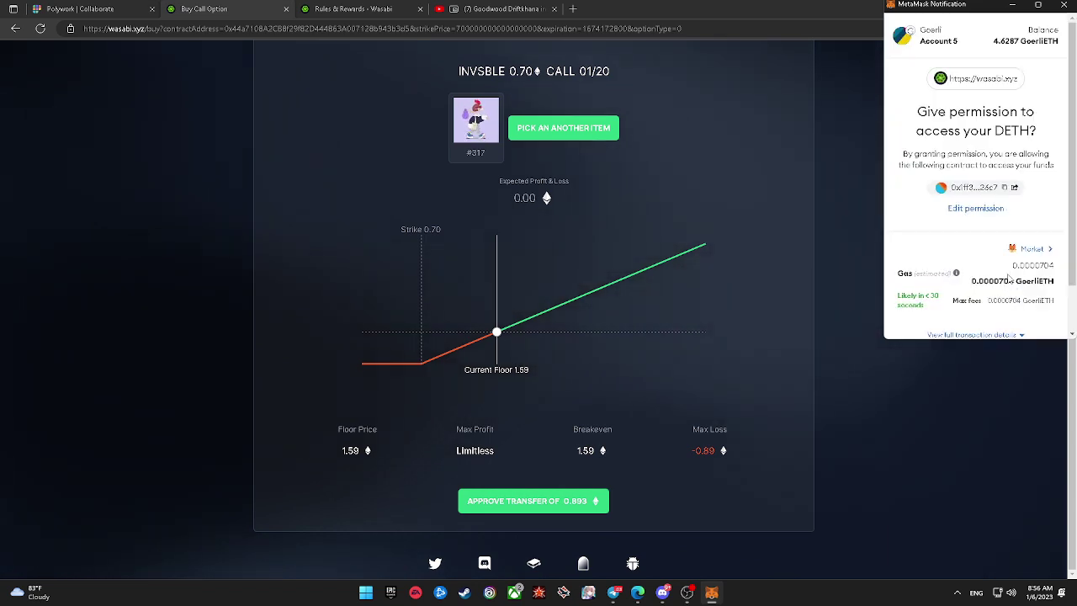
{"action": "scroll", "coordinate": [1008, 278], "scroll_direction": "down", "scroll_amount": 2}
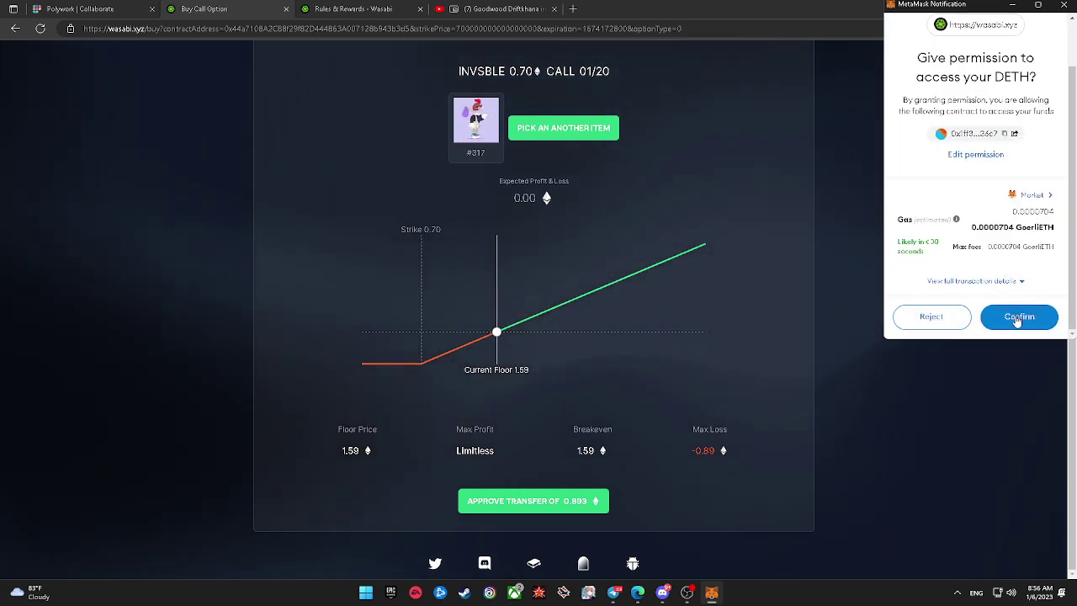
{"action": "left_click", "coordinate": [1018, 318]}
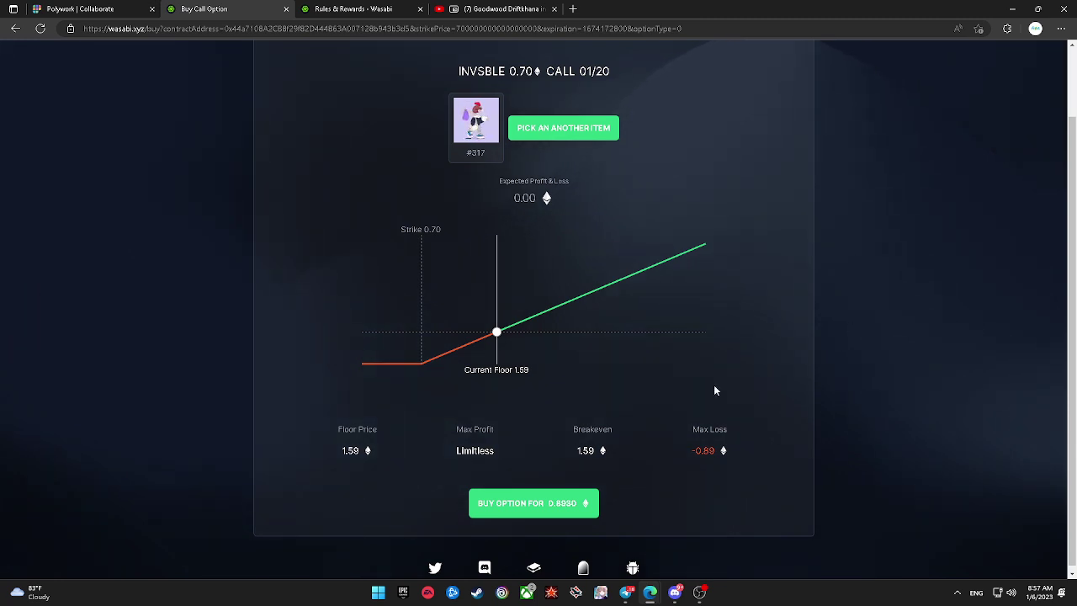
Step: Buy the Invisible Friends 0.70 call for 0.893 DETH and confirm the wallet transaction
{"action": "left_click", "coordinate": [580, 509]}
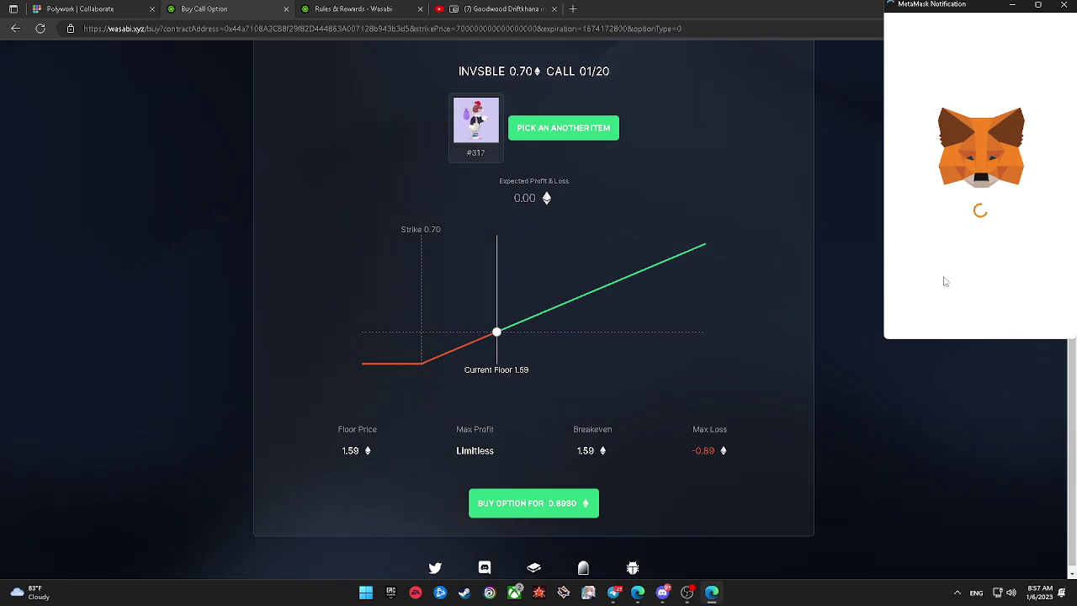
{"action": "scroll", "coordinate": [945, 282], "scroll_direction": "down", "scroll_amount": 2}
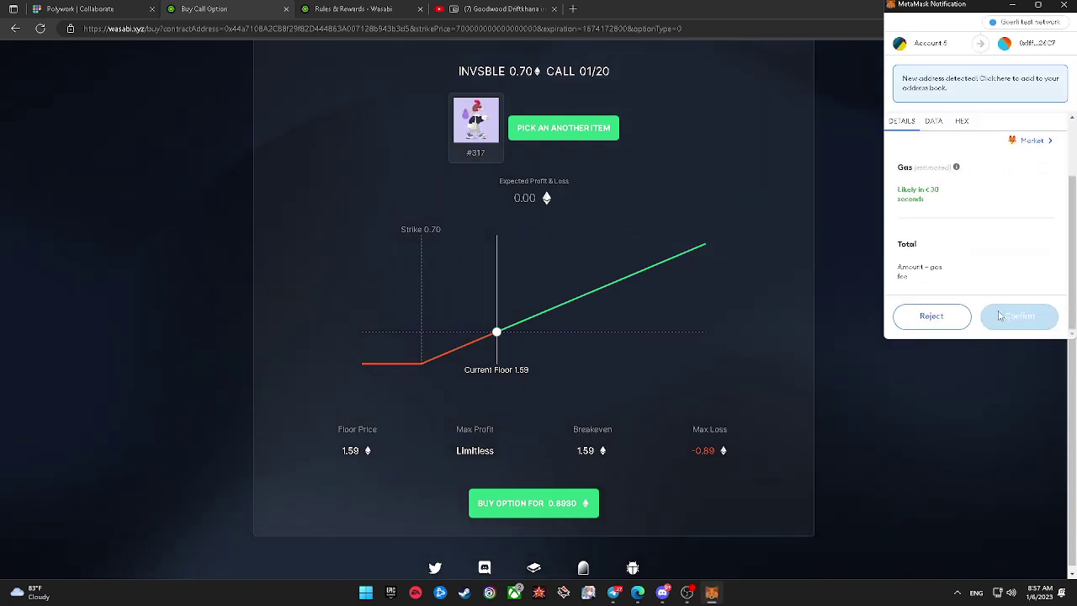
{"action": "left_click", "coordinate": [1007, 318]}
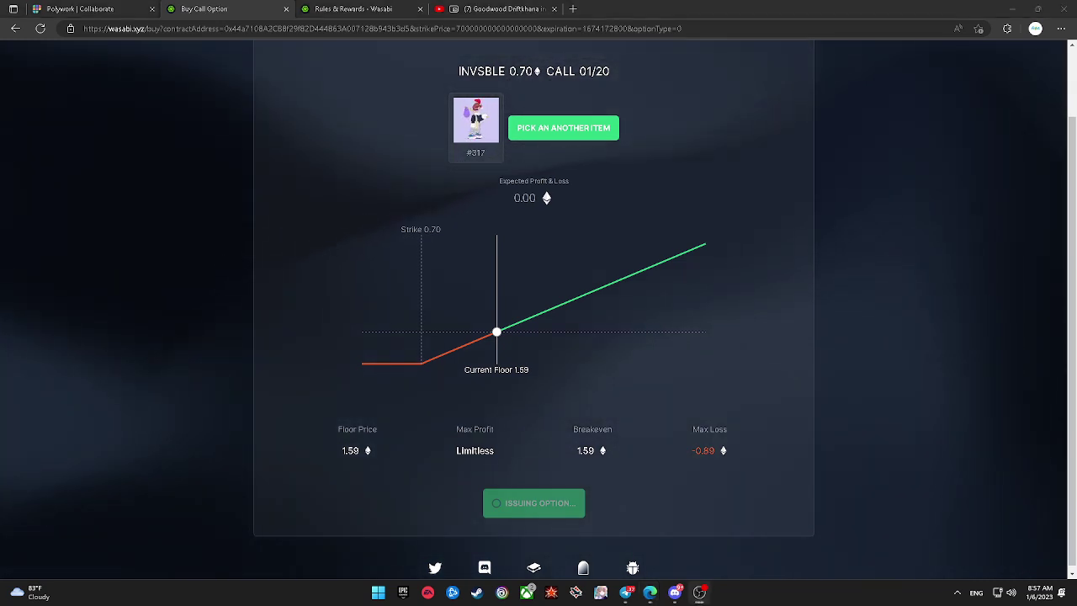
{"action": "left_click", "coordinate": [953, 437]}
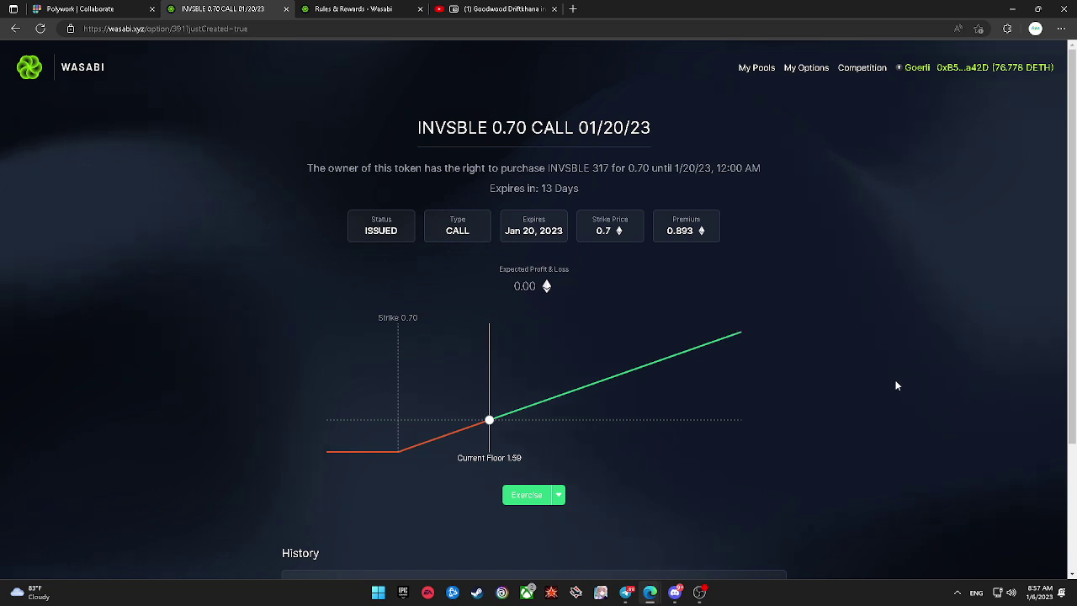
{"action": "scroll", "coordinate": [895, 384], "scroll_direction": "down", "scroll_amount": 2}
{"action": "scroll", "coordinate": [563, 343], "scroll_direction": "up", "scroll_amount": 2}
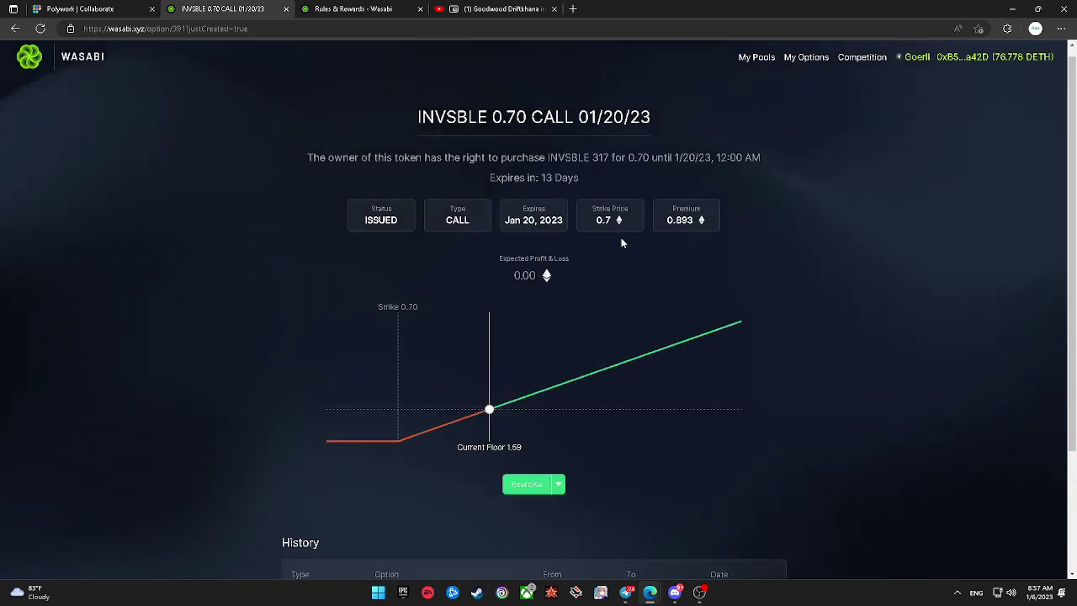
{"action": "scroll", "coordinate": [566, 435], "scroll_direction": "down", "scroll_amount": 1}
{"action": "scroll", "coordinate": [538, 396], "scroll_direction": "up", "scroll_amount": 1}
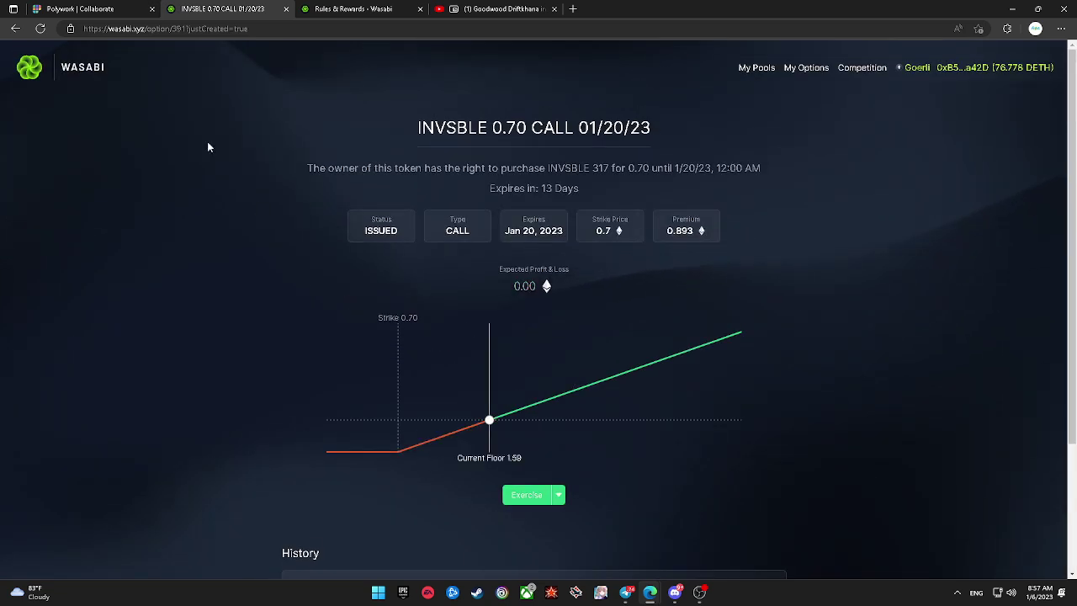
Step: Go through the home page to the Test Bored Ape Yacht Club collection and choose its 40.00 strike call expiring Jan 20, 2023
{"action": "left_click", "coordinate": [77, 72]}
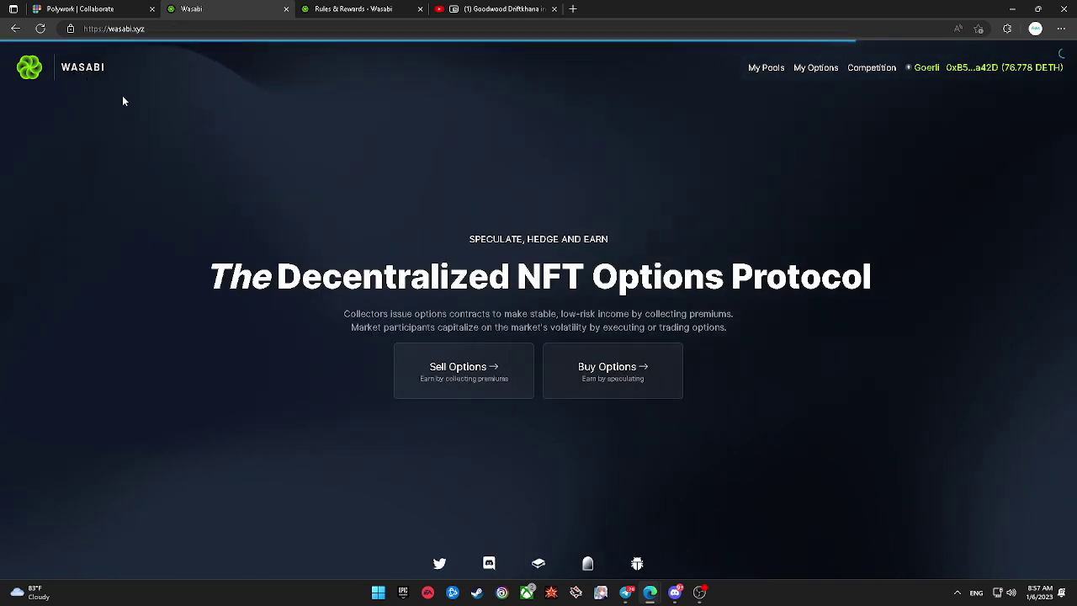
{"action": "left_click", "coordinate": [613, 394]}
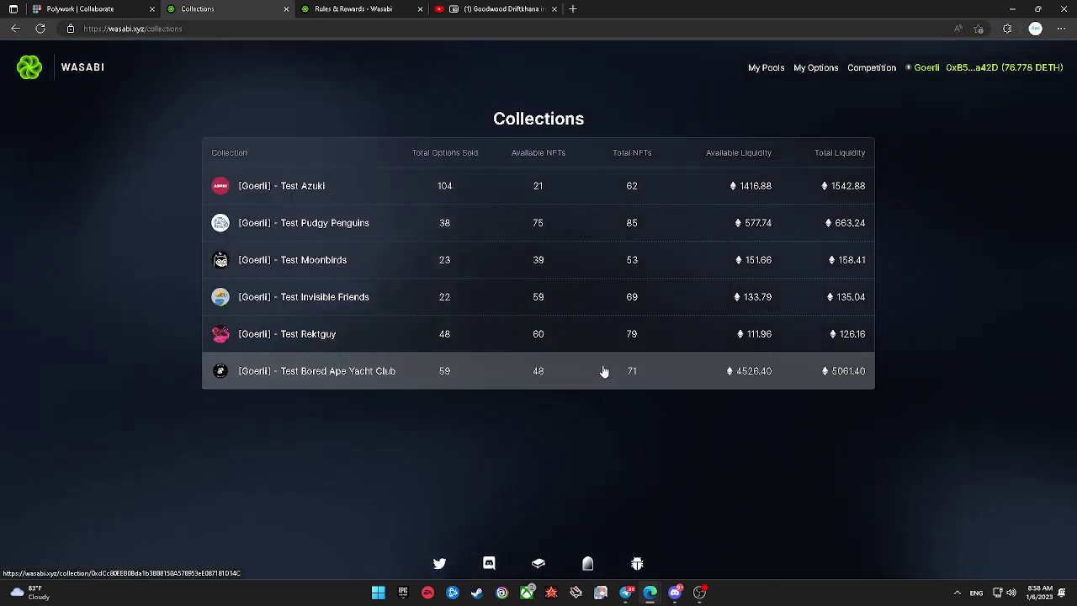
{"action": "left_click", "coordinate": [603, 371]}
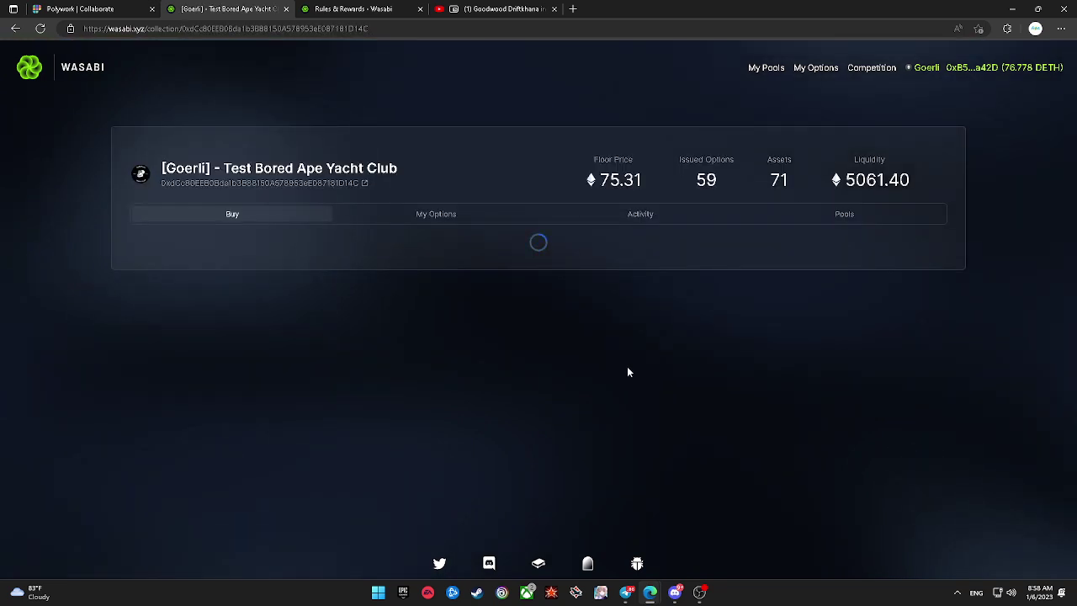
{"action": "scroll", "coordinate": [633, 358], "scroll_direction": "down", "scroll_amount": 15}
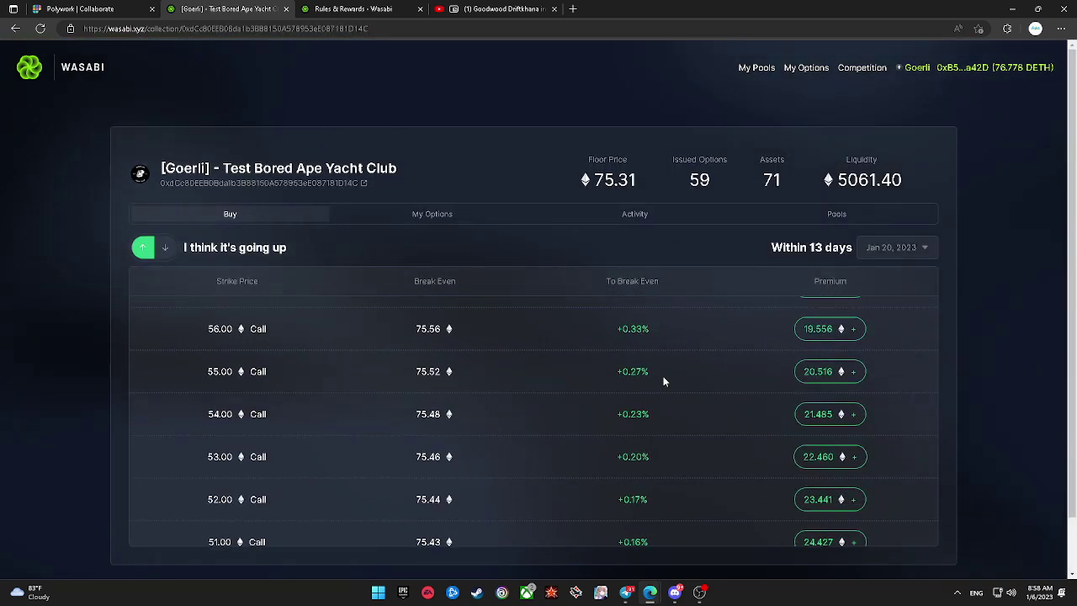
{"action": "scroll", "coordinate": [674, 389], "scroll_direction": "down", "scroll_amount": 5}
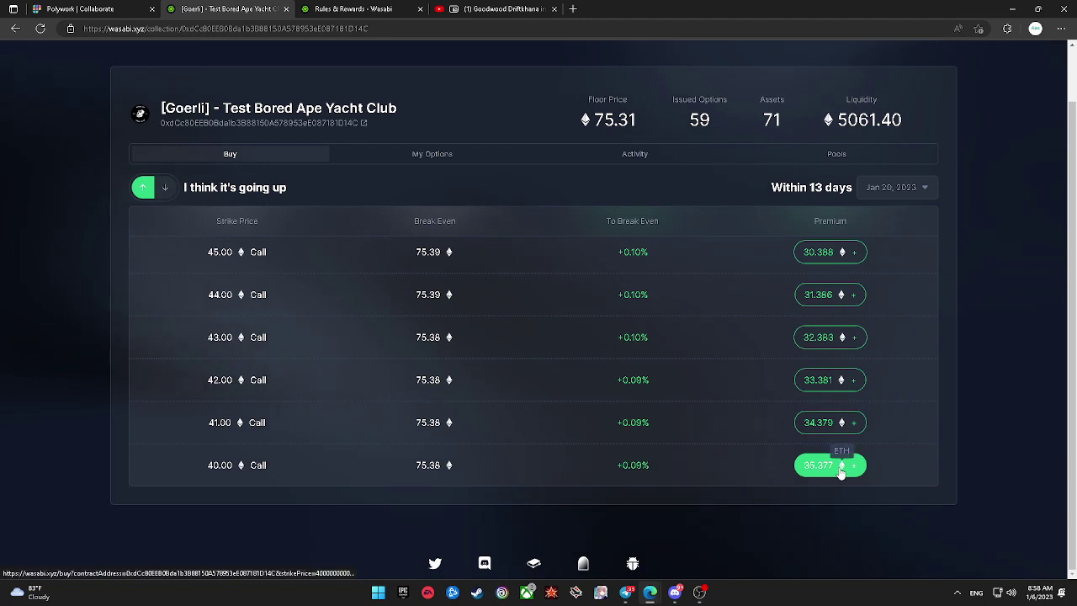
{"action": "left_click", "coordinate": [833, 462]}
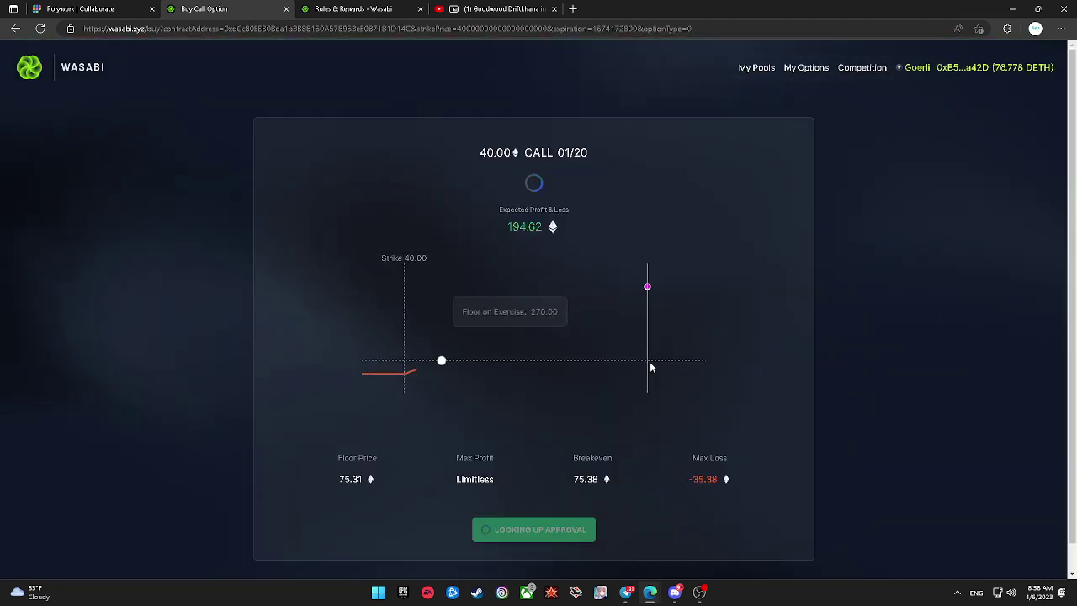
Step: Approve the 35.377 DETH transfer for the Bored Ape Yacht Club 40.00 call, granting the wallet permission request
{"action": "scroll", "coordinate": [652, 364], "scroll_direction": "down", "scroll_amount": 1}
{"action": "left_click", "coordinate": [576, 500]}
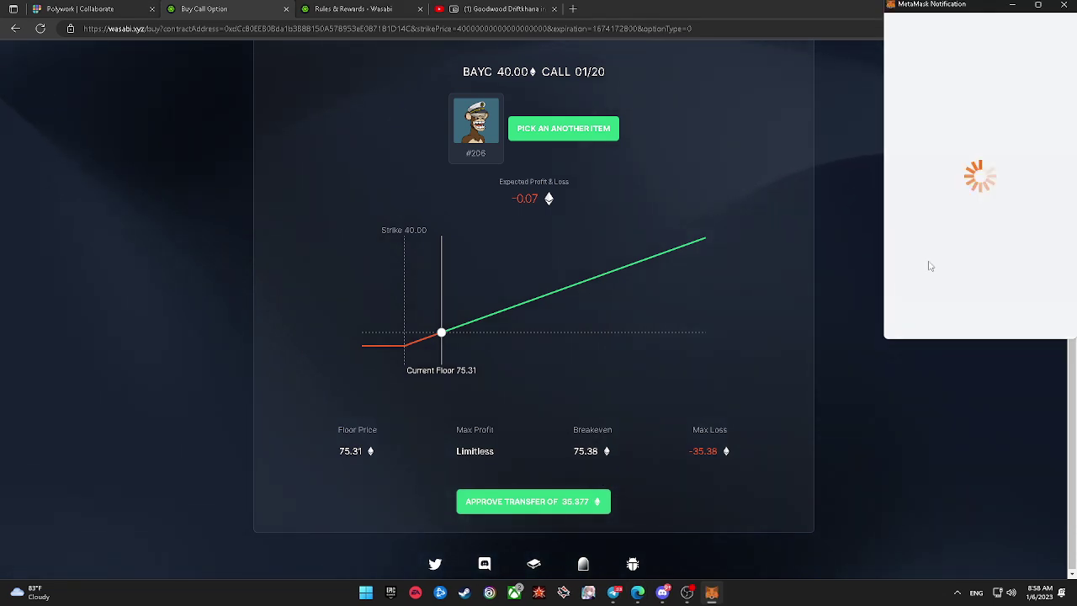
{"action": "left_click", "coordinate": [998, 308]}
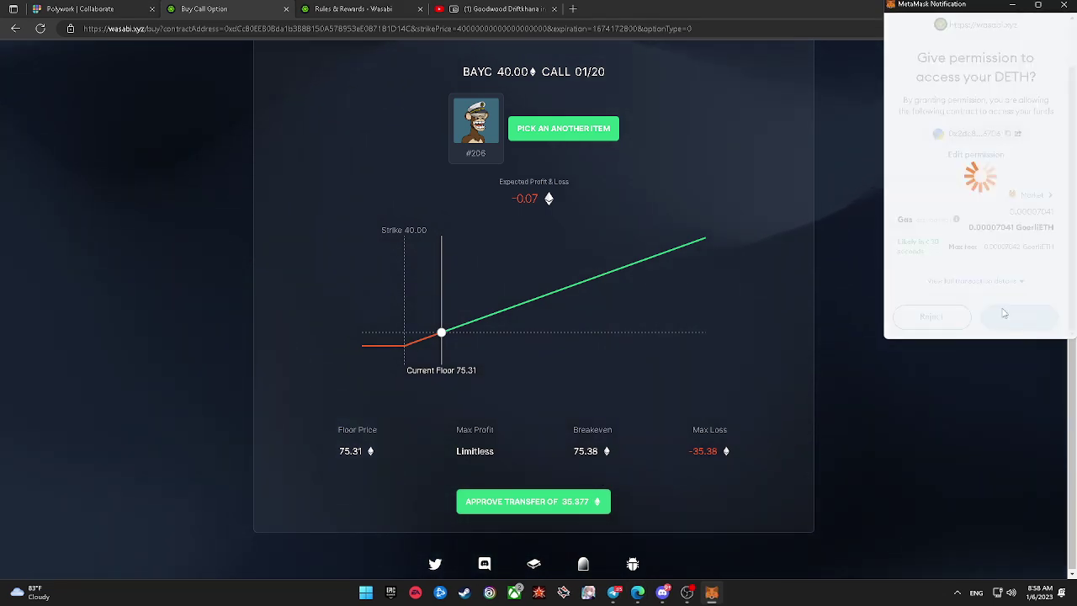
{"action": "scroll", "coordinate": [962, 306], "scroll_direction": "up", "scroll_amount": 1}
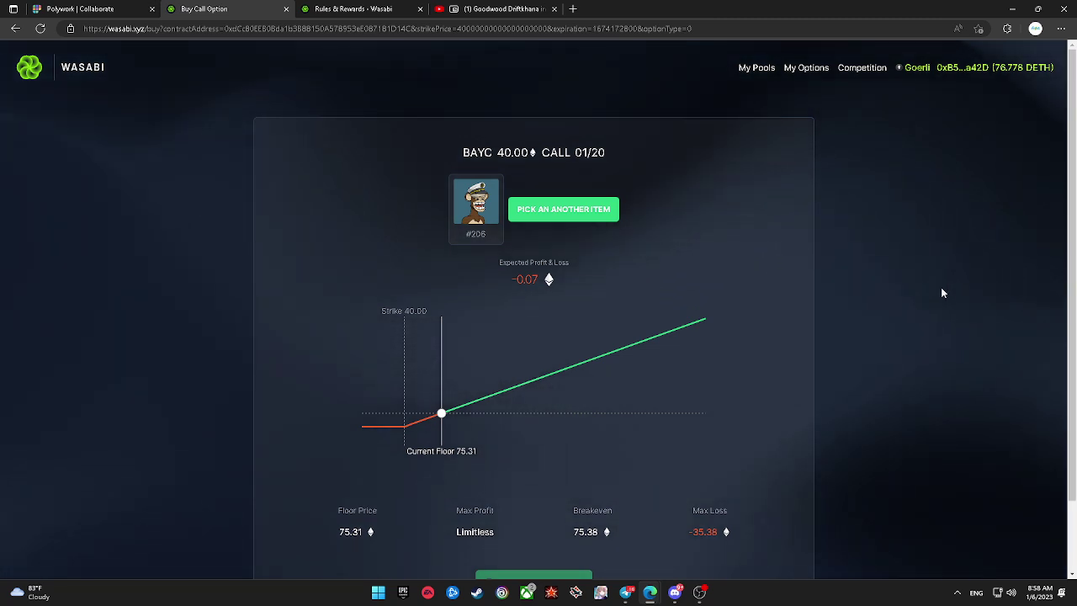
Step: Buy the Bored Ape Yacht Club 40.00 call for 35.377 DETH and confirm the wallet transaction
{"action": "scroll", "coordinate": [942, 293], "scroll_direction": "down", "scroll_amount": 1}
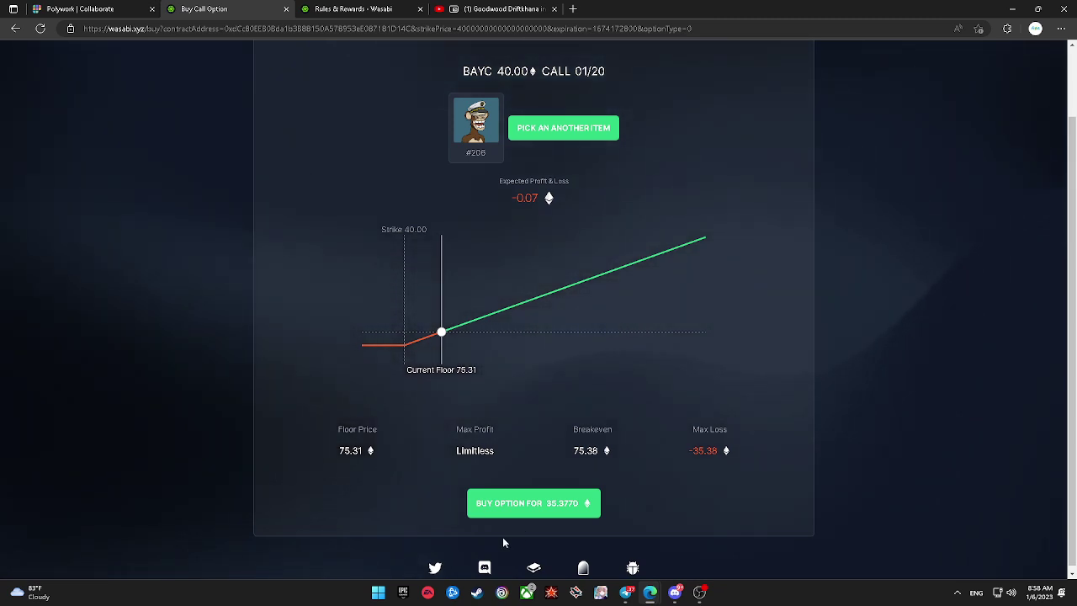
{"action": "left_click", "coordinate": [522, 504]}
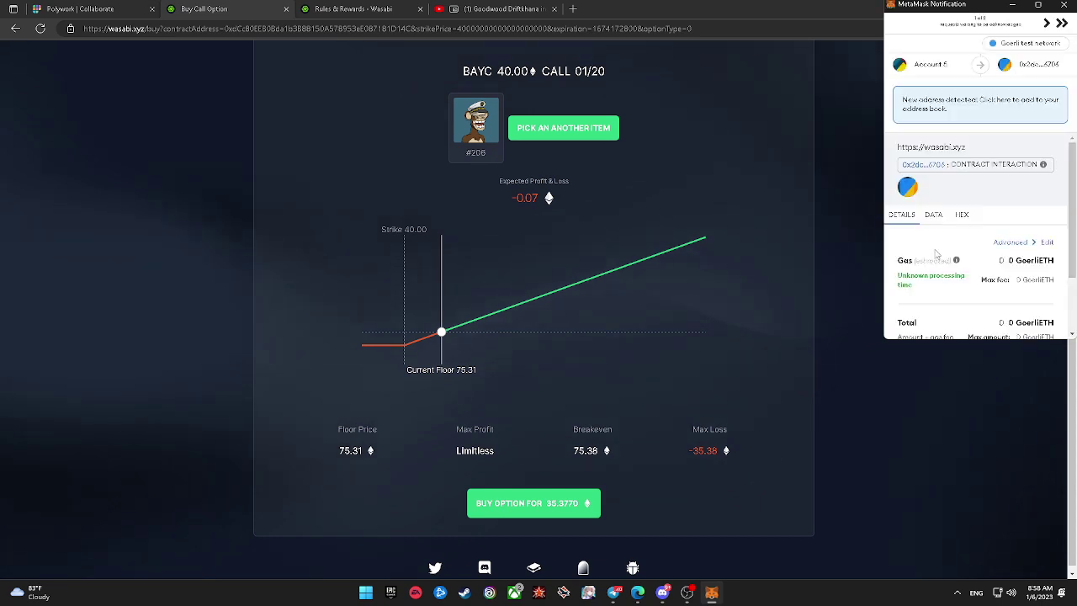
{"action": "scroll", "coordinate": [976, 270], "scroll_direction": "down", "scroll_amount": 5}
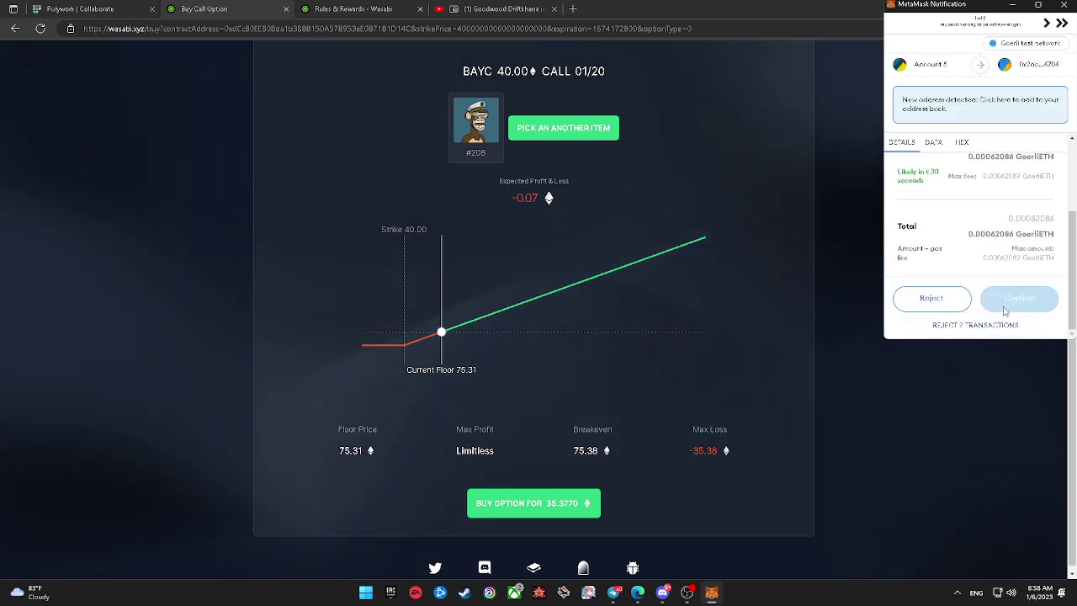
{"action": "left_click", "coordinate": [1009, 304]}
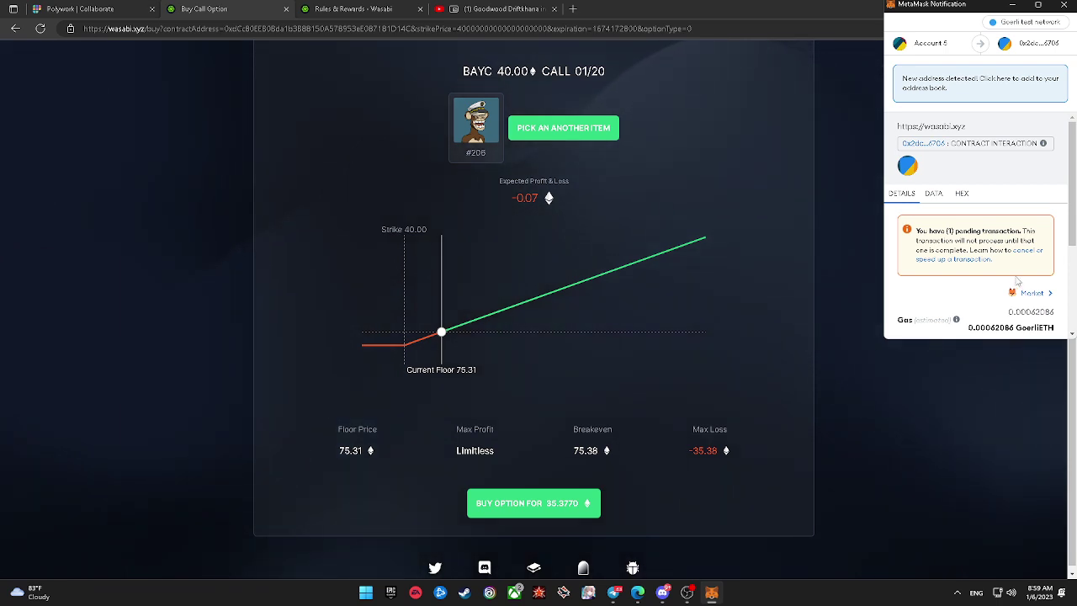
Step: Confirm the pending wallet transaction that purchases the Bored Ape Yacht Club 40.00 call
{"action": "scroll", "coordinate": [1018, 283], "scroll_direction": "down", "scroll_amount": 3}
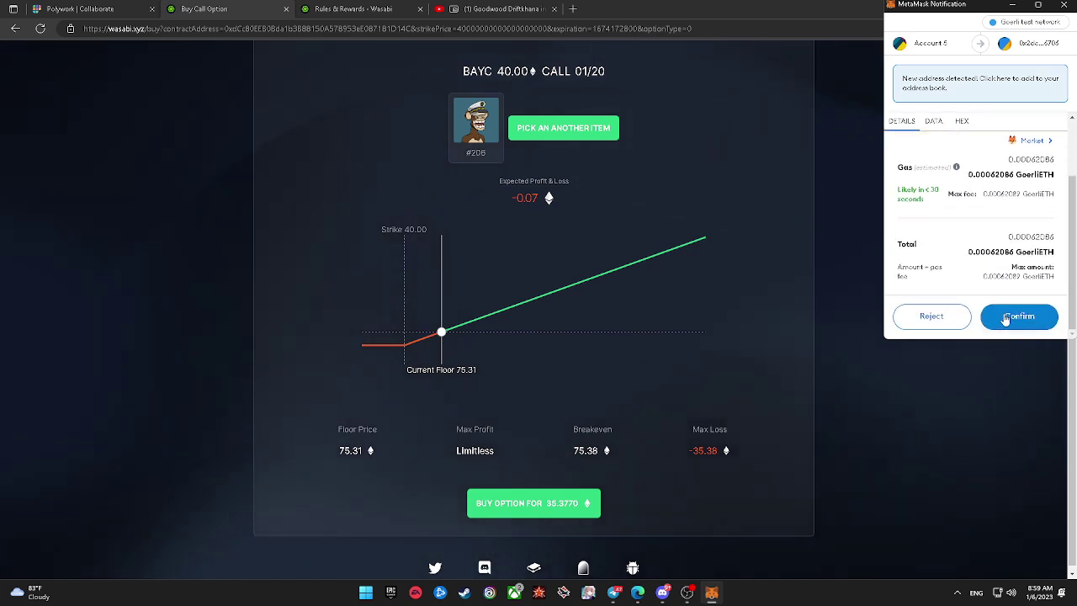
{"action": "left_click", "coordinate": [1005, 315]}
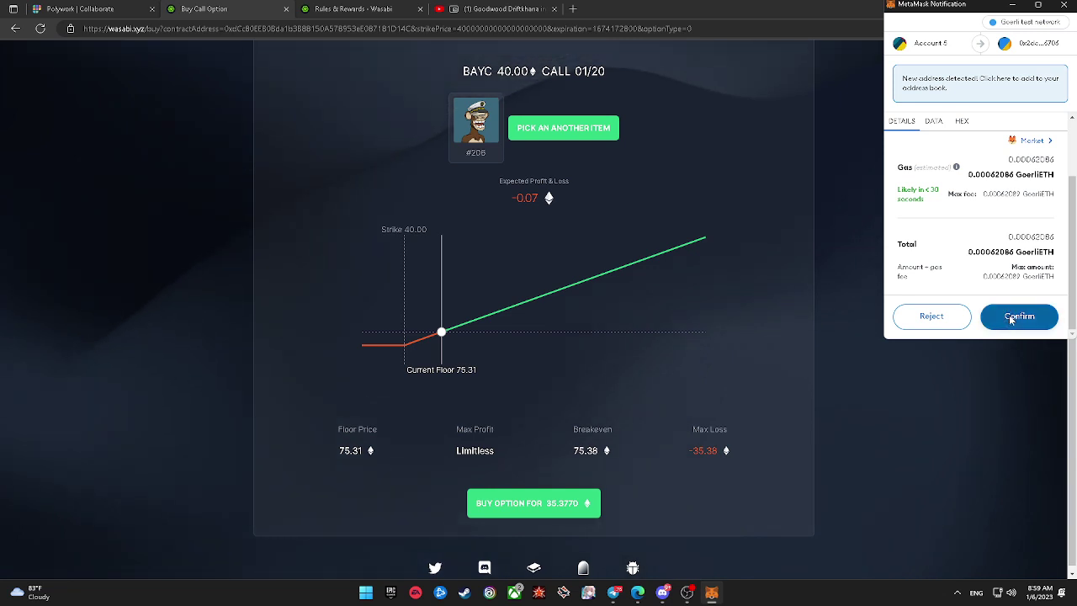
{"action": "left_click", "coordinate": [1009, 316]}
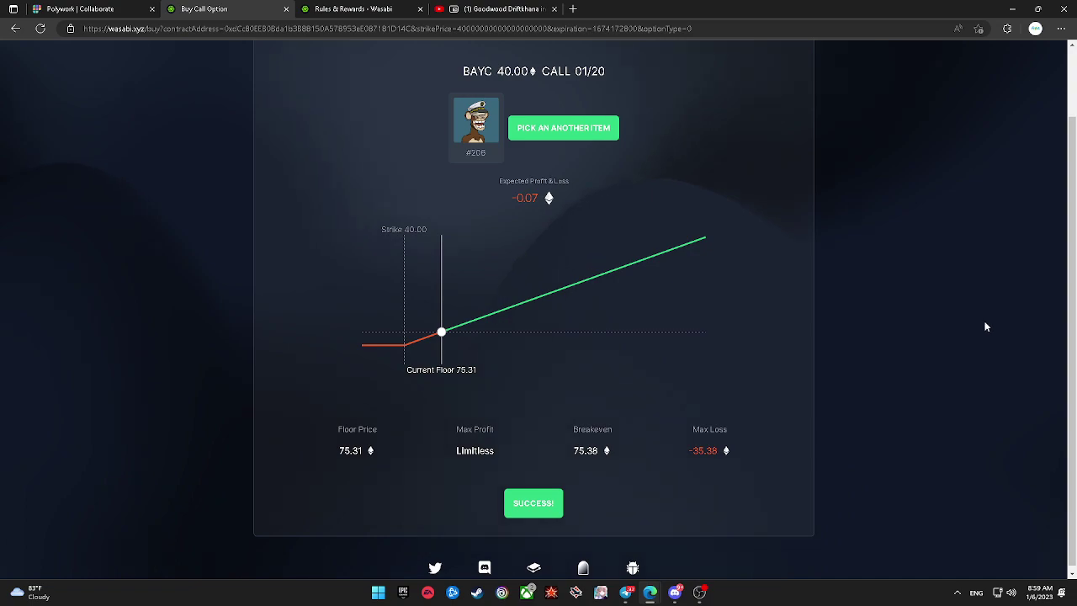
Step: Look through the Wasabi Testnet Trading Competition page, including its prizes and the content below
{"action": "scroll", "coordinate": [850, 106], "scroll_direction": "up", "scroll_amount": 2}
{"action": "left_click", "coordinate": [848, 68]}
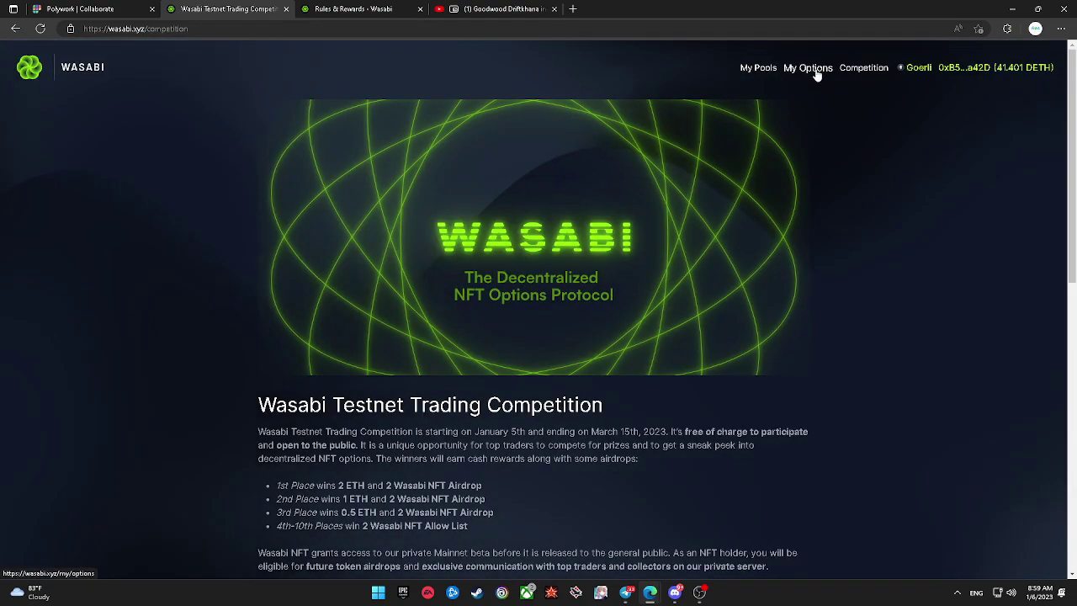
{"action": "scroll", "coordinate": [824, 167], "scroll_direction": "down", "scroll_amount": 6}
{"action": "scroll", "coordinate": [828, 165], "scroll_direction": "up", "scroll_amount": 4}
{"action": "scroll", "coordinate": [828, 135], "scroll_direction": "up", "scroll_amount": 3}
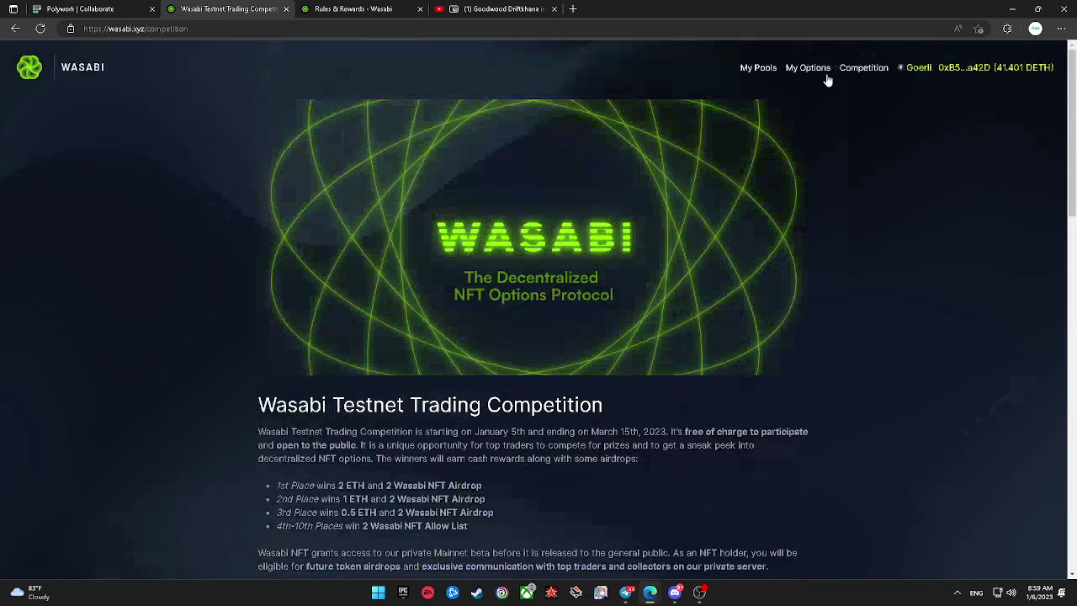
Step: Open the owned BAYC 40.00 call from the options list and review its profit chart and history
{"action": "left_click", "coordinate": [823, 72]}
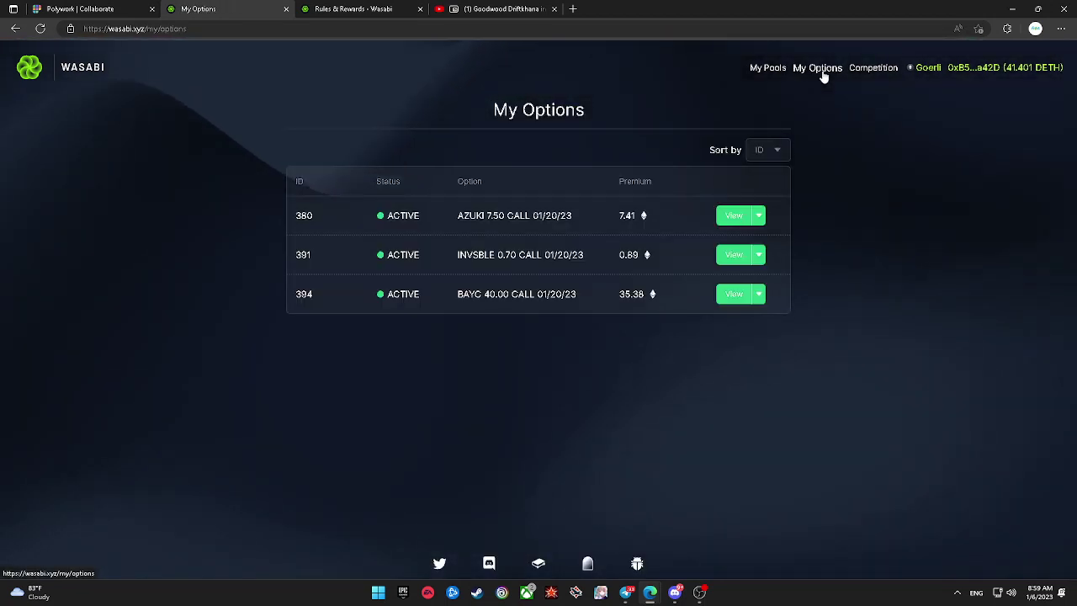
{"action": "left_click", "coordinate": [752, 296]}
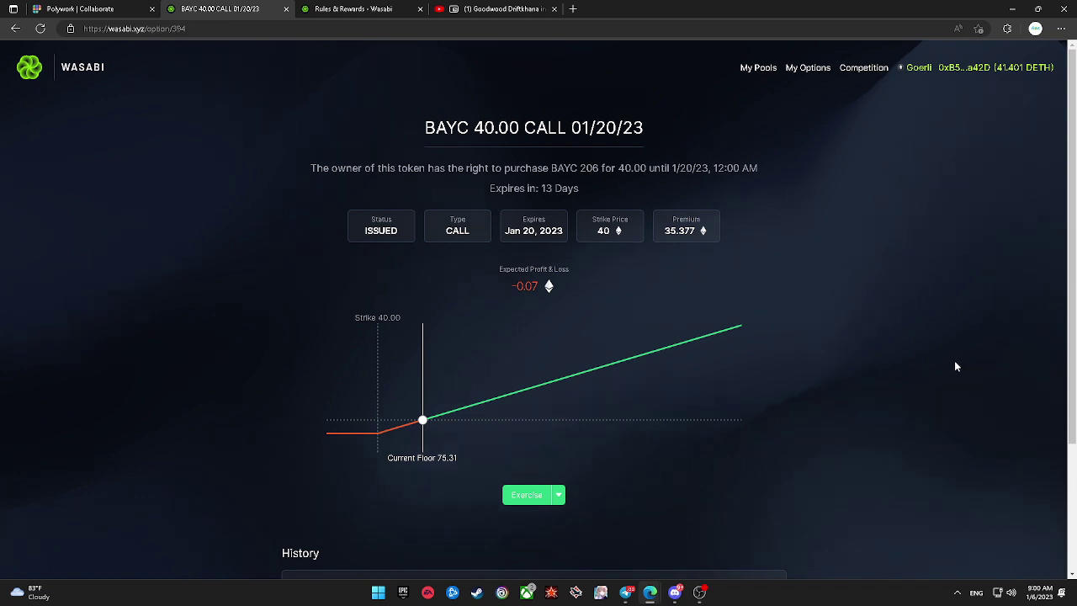
{"action": "scroll", "coordinate": [904, 344], "scroll_direction": "down", "scroll_amount": 3}
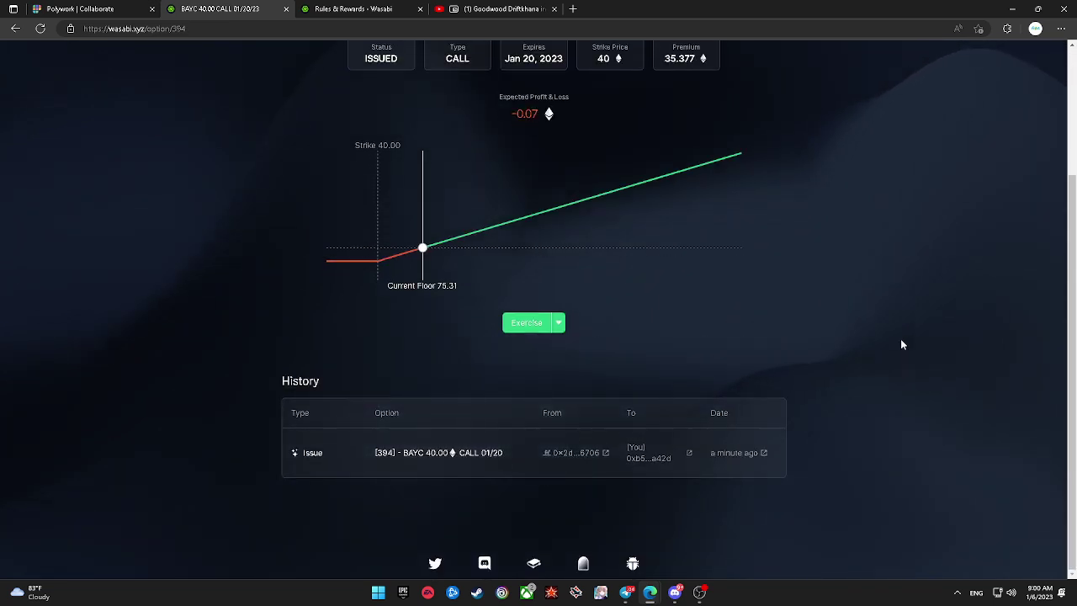
{"action": "scroll", "coordinate": [899, 337], "scroll_direction": "up", "scroll_amount": 3}
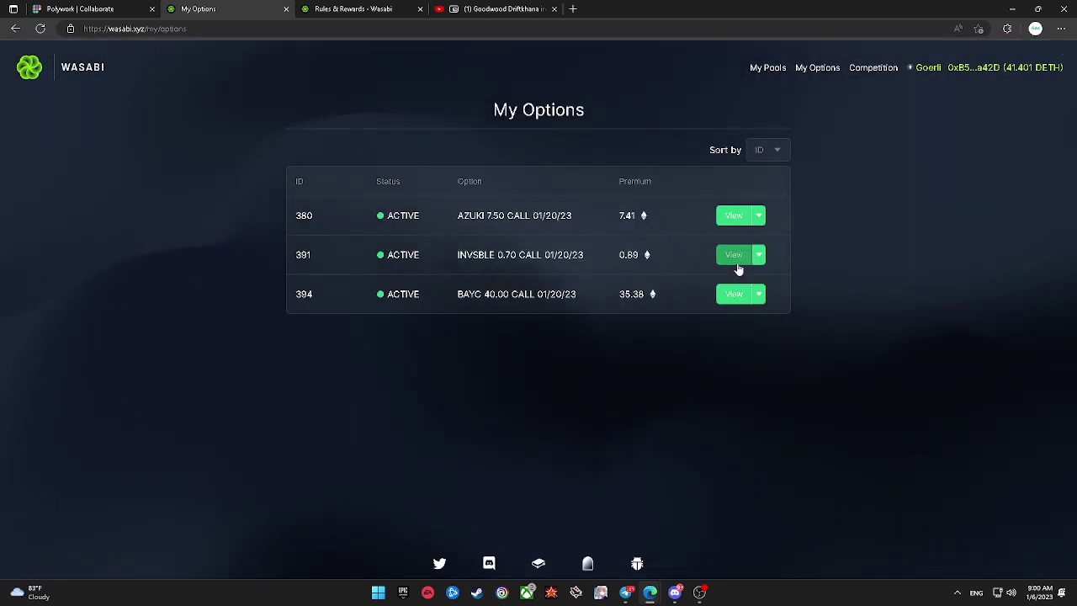
Step: Open the owned INVSBLE 0.70 call and choose to sell it for fair market value
{"action": "left_click", "coordinate": [736, 257]}
{"action": "scroll", "coordinate": [573, 365], "scroll_direction": "down", "scroll_amount": 2}
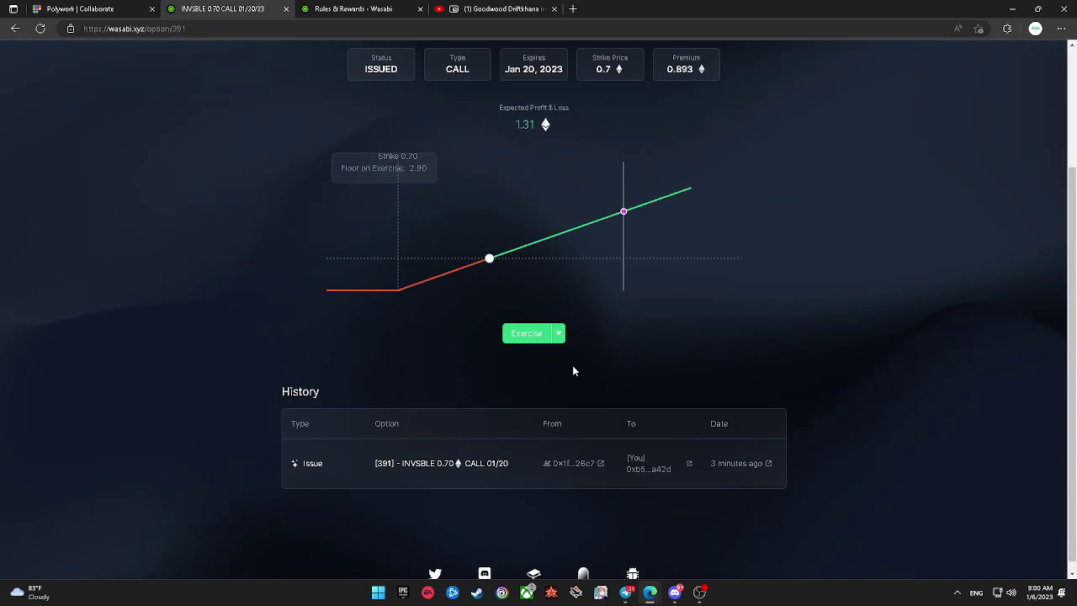
{"action": "left_click", "coordinate": [562, 335]}
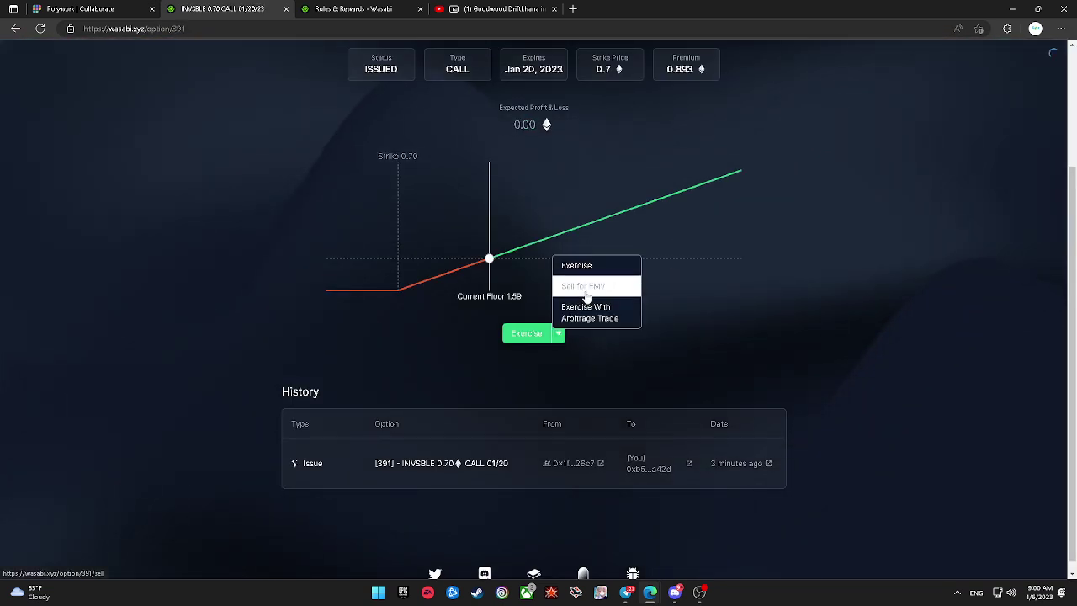
{"action": "left_click", "coordinate": [584, 288]}
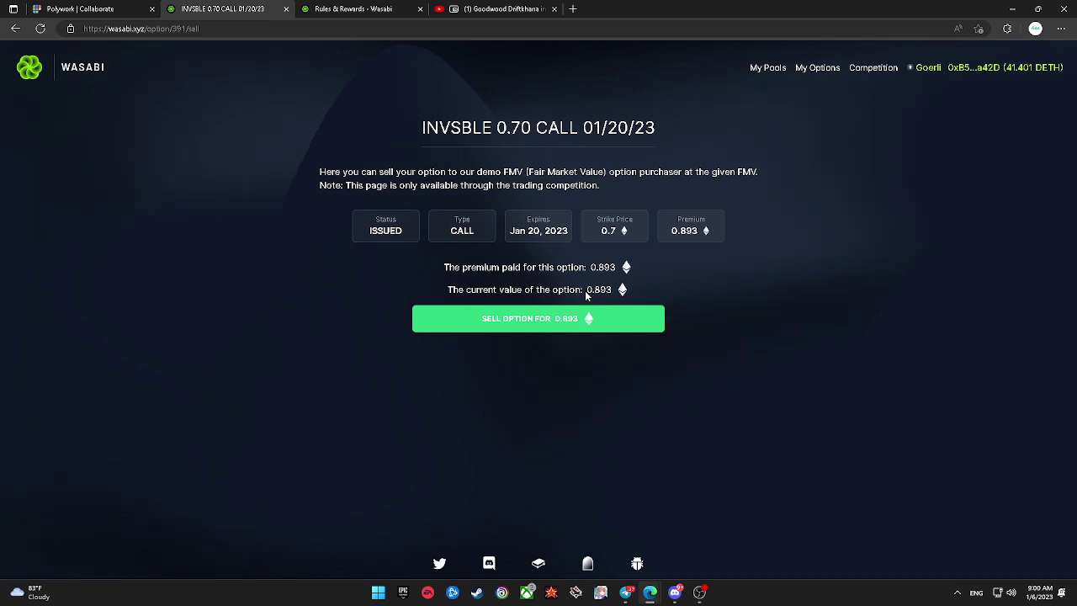
Step: Sell the INVSBLE 0.70 call for 0.893 DETH and confirm both wallet transactions
{"action": "left_click", "coordinate": [593, 329]}
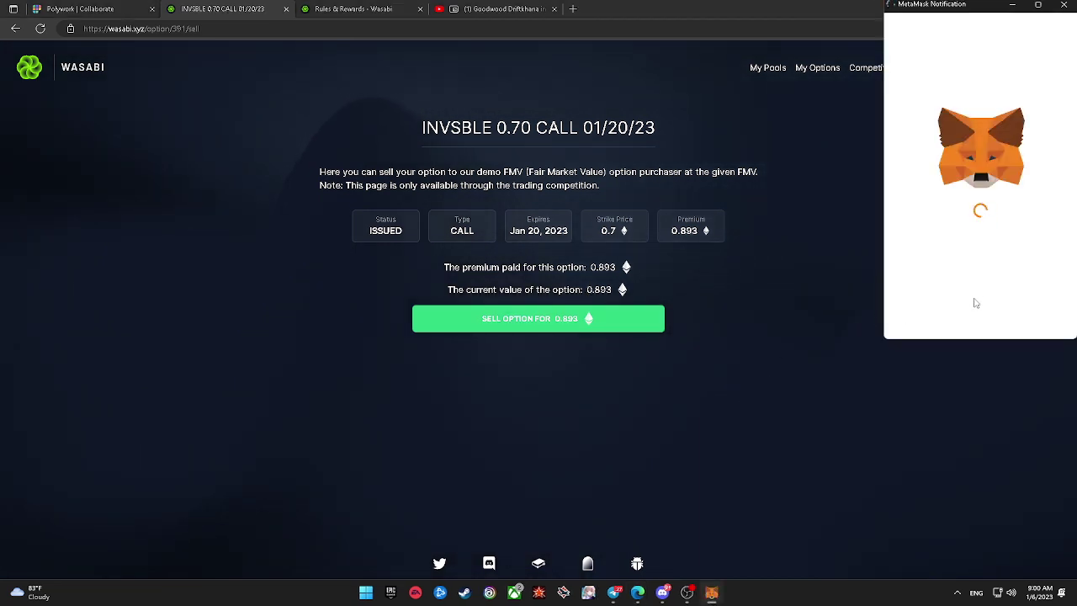
{"action": "scroll", "coordinate": [976, 299], "scroll_direction": "down", "scroll_amount": 2}
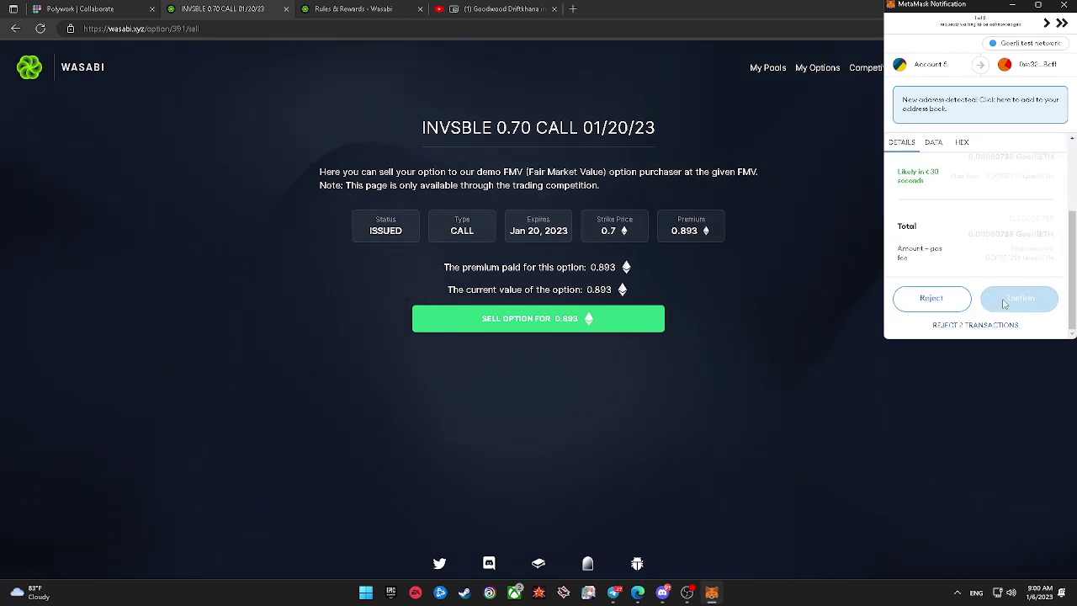
{"action": "left_click", "coordinate": [1007, 300]}
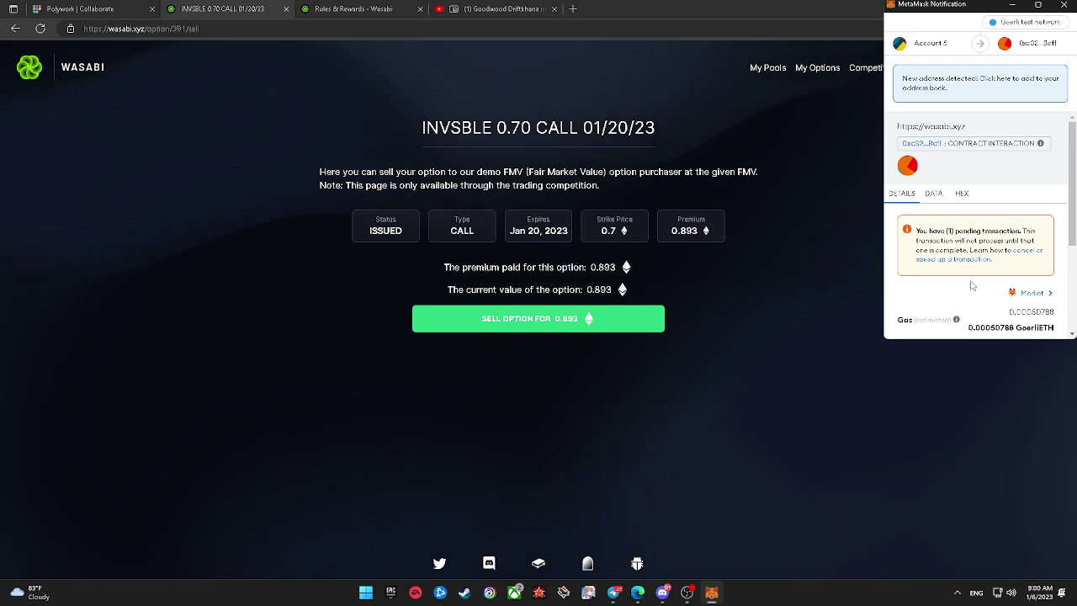
{"action": "scroll", "coordinate": [934, 330], "scroll_direction": "down", "scroll_amount": 3}
{"action": "scroll", "coordinate": [977, 284], "scroll_direction": "up", "scroll_amount": 1}
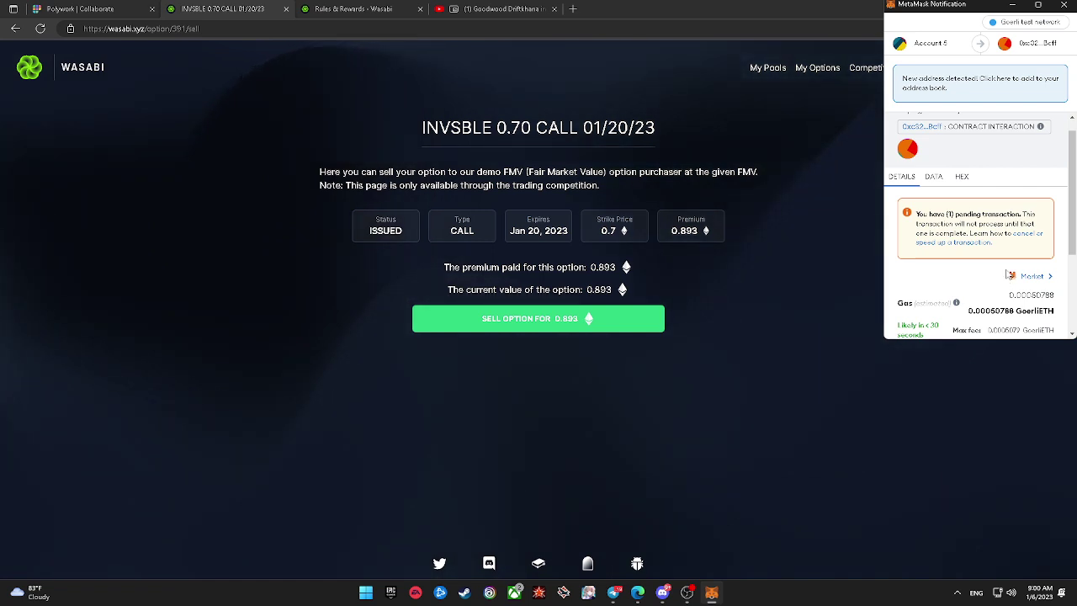
{"action": "left_click", "coordinate": [1006, 311]}
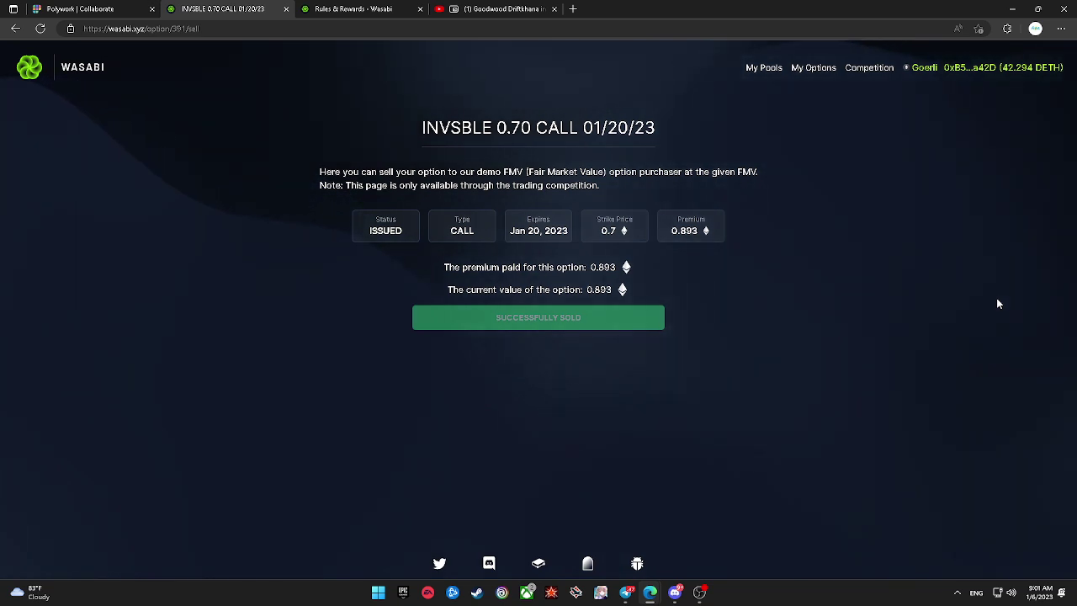
Step: Review the owned AZUKI 7.50 call and its exercise page without exercising it, and return to the call's details
{"action": "left_click", "coordinate": [812, 70]}
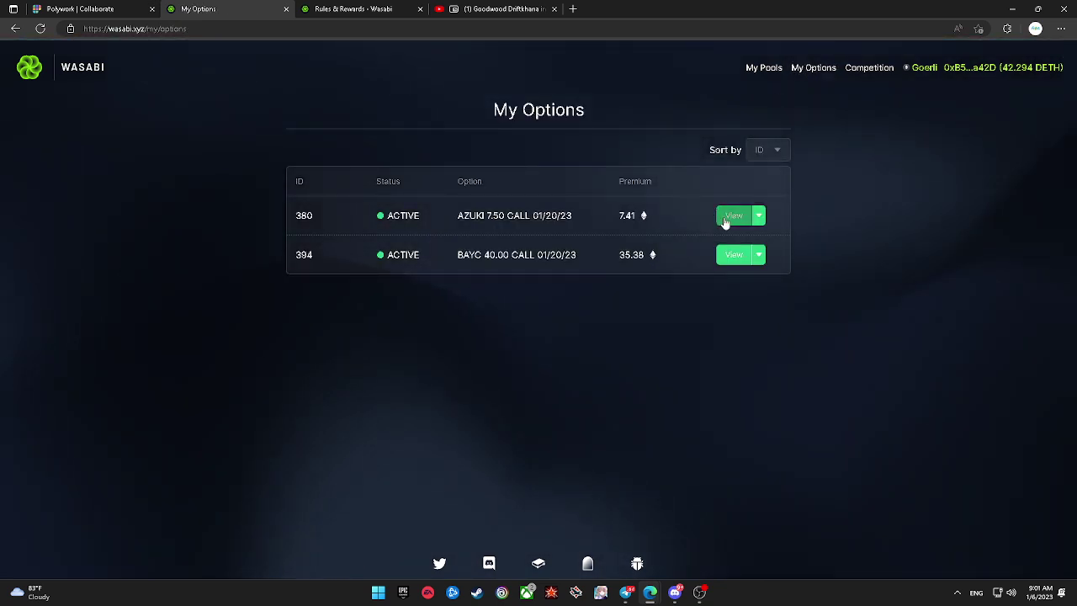
{"action": "left_click", "coordinate": [728, 219]}
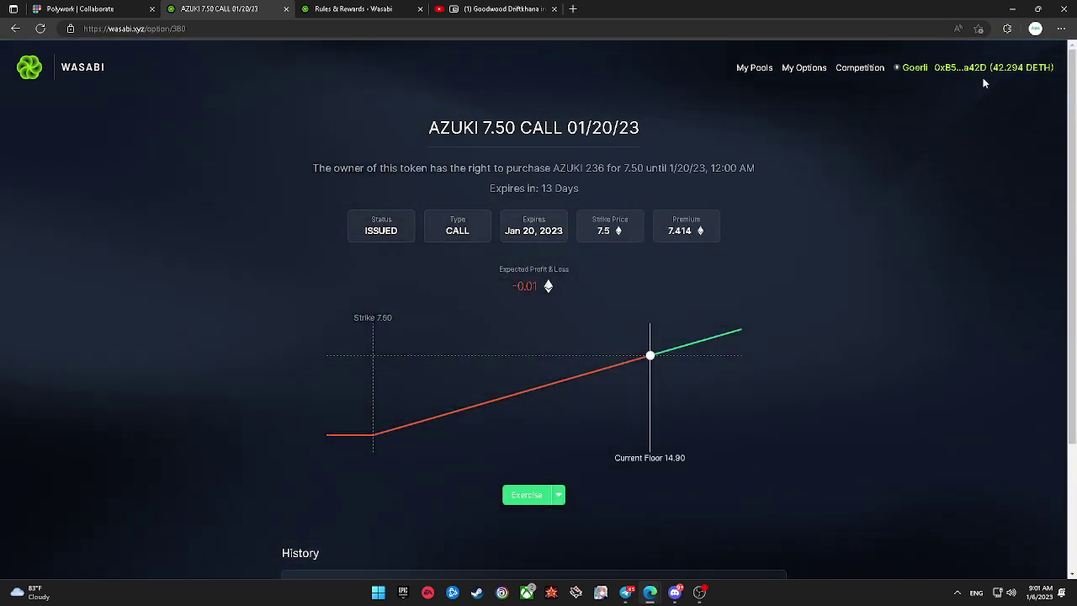
{"action": "scroll", "coordinate": [571, 437], "scroll_direction": "down", "scroll_amount": 2}
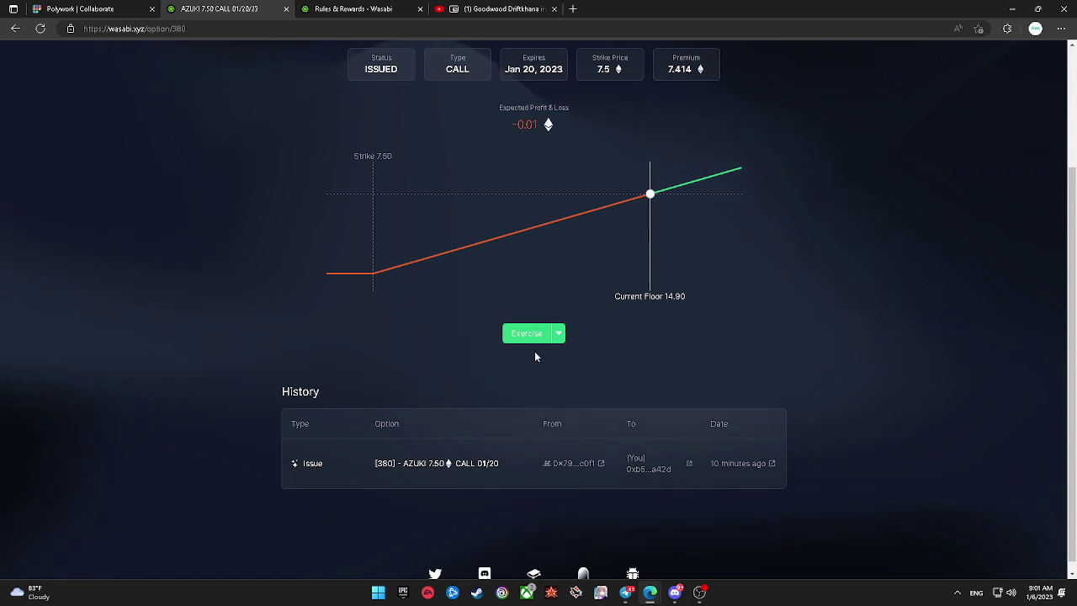
{"action": "left_click", "coordinate": [528, 334]}
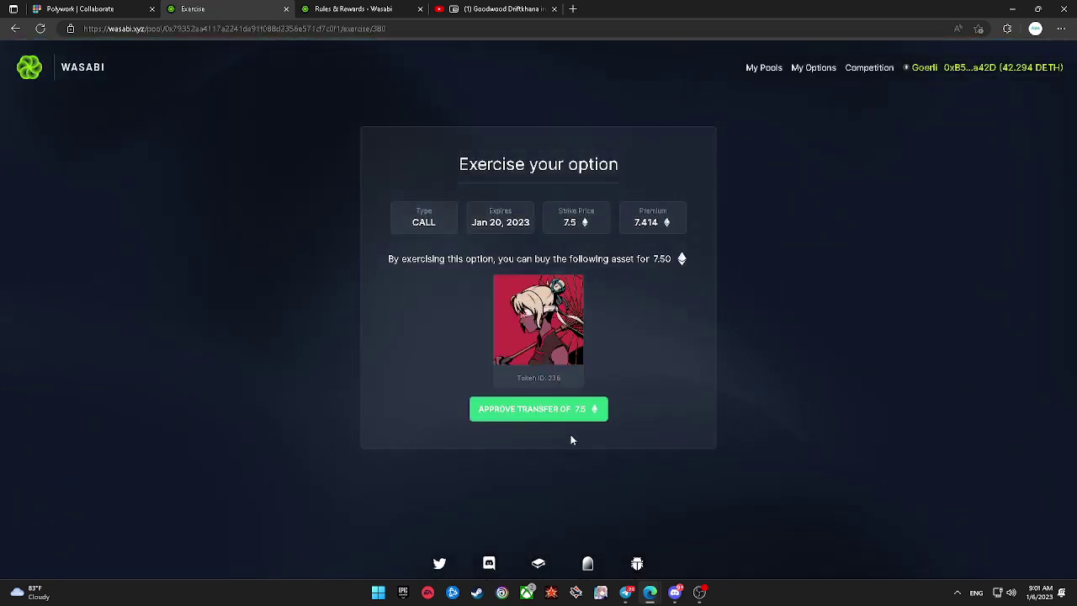
{"action": "left_click", "coordinate": [15, 29]}
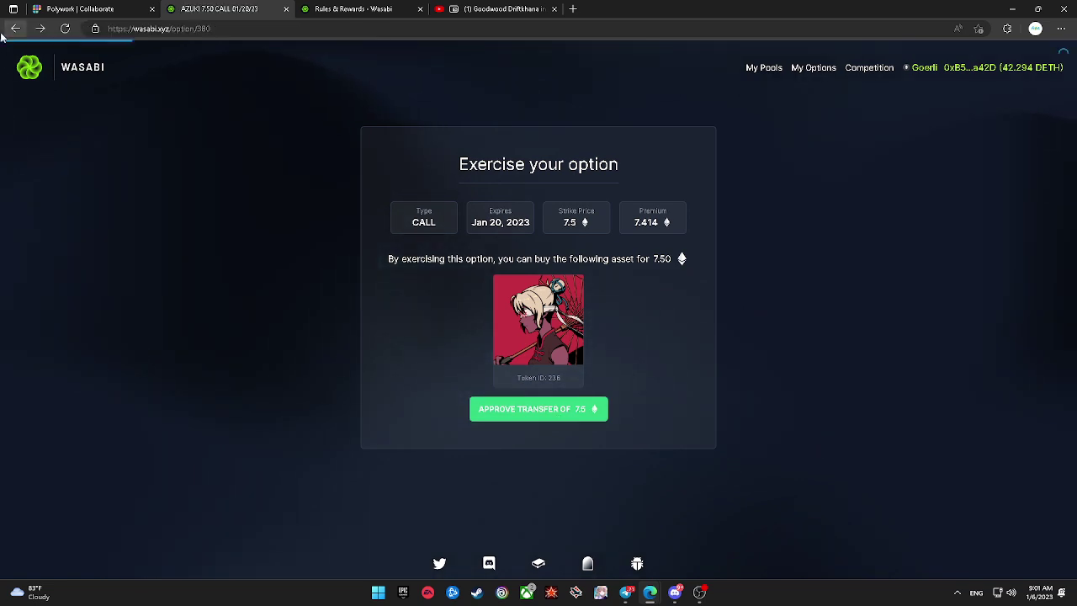
{"action": "scroll", "coordinate": [239, 275], "scroll_direction": "down", "scroll_amount": 2}
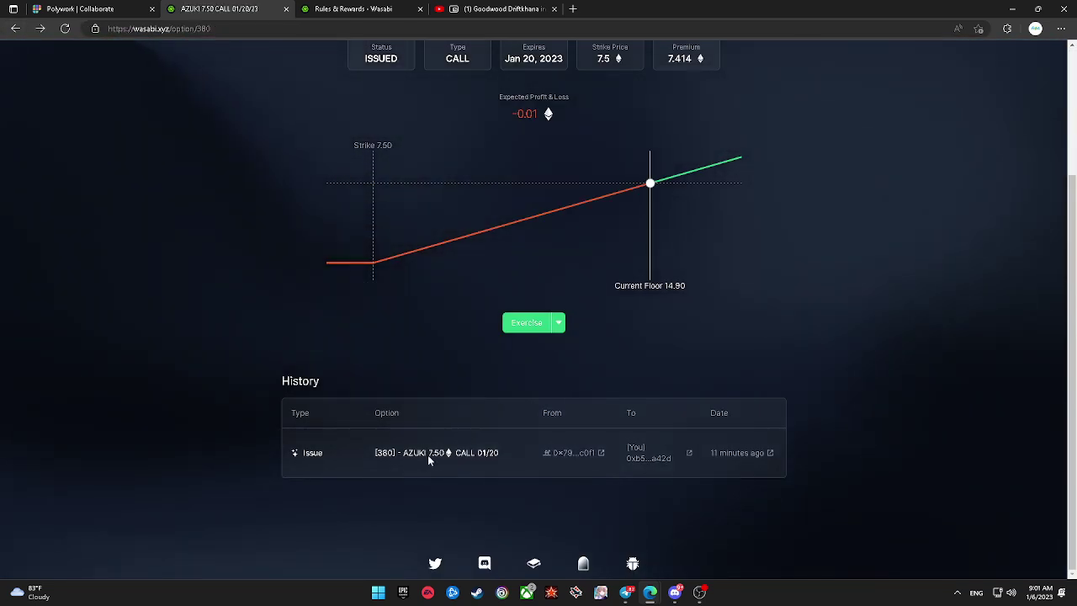
{"action": "scroll", "coordinate": [525, 433], "scroll_direction": "up", "scroll_amount": 5}
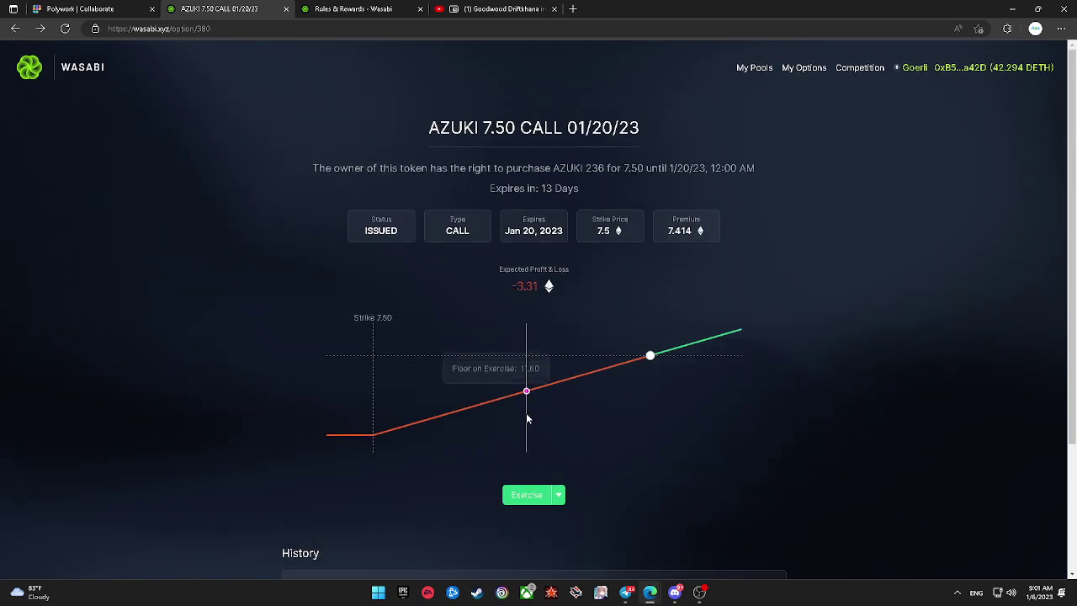
Step: Go through the home page to the Test Moonbirds collection and choose its 4.50 strike call expiring Jan 20, 2023
{"action": "left_click", "coordinate": [77, 69]}
{"action": "left_click", "coordinate": [599, 360]}
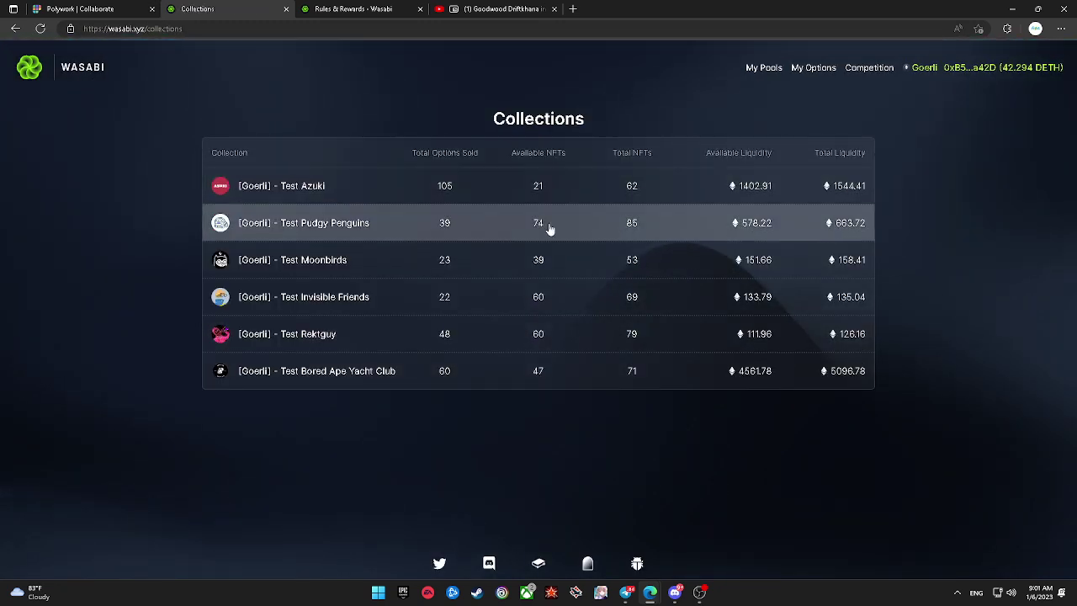
{"action": "left_click", "coordinate": [389, 260]}
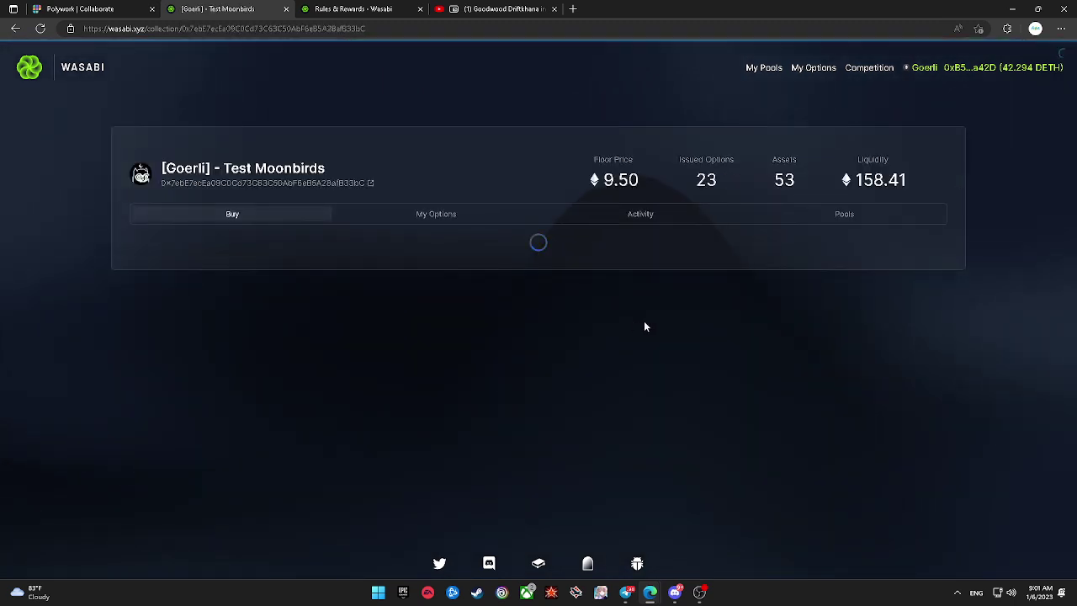
{"action": "scroll", "coordinate": [664, 325], "scroll_direction": "down", "scroll_amount": 5}
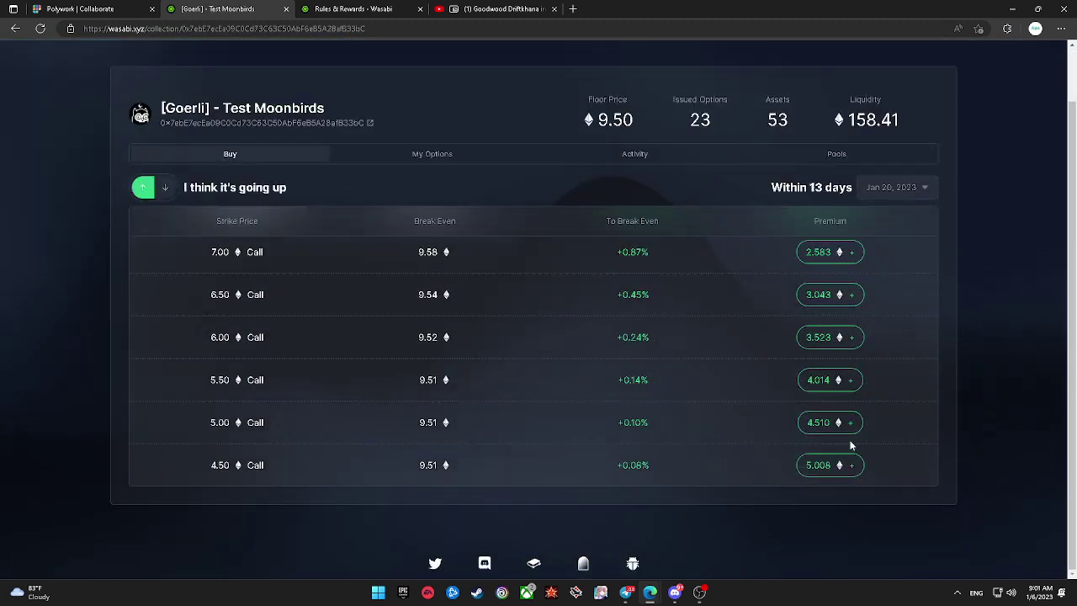
{"action": "left_click", "coordinate": [851, 462]}
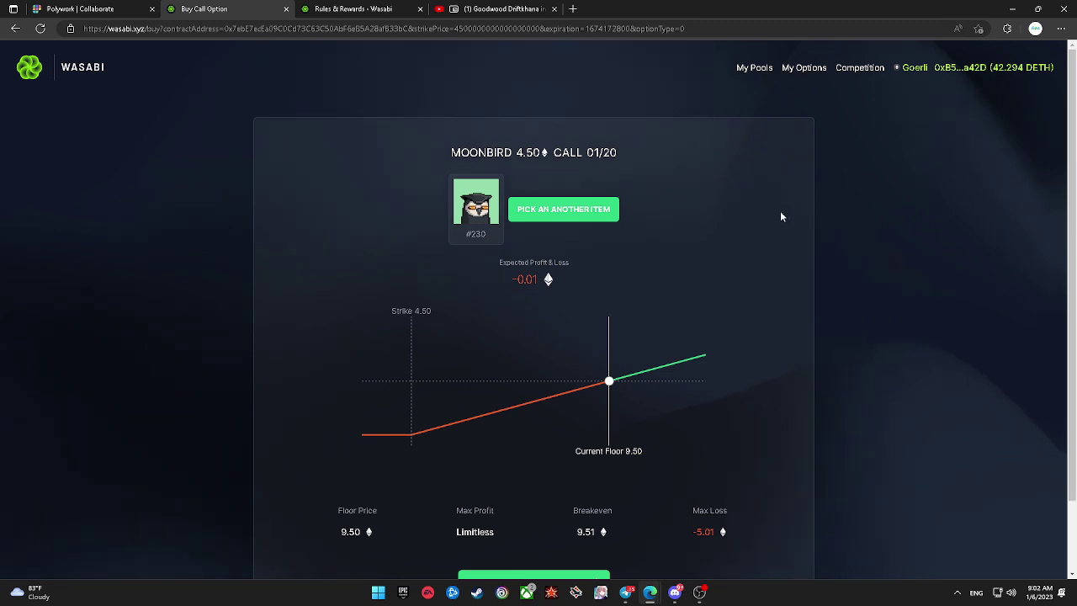
Step: Approve the 5.008 DETH transfer for the Moonbird 4.50 call, granting the wallet permission request
{"action": "scroll", "coordinate": [608, 411], "scroll_direction": "down", "scroll_amount": 1}
{"action": "left_click", "coordinate": [588, 497]}
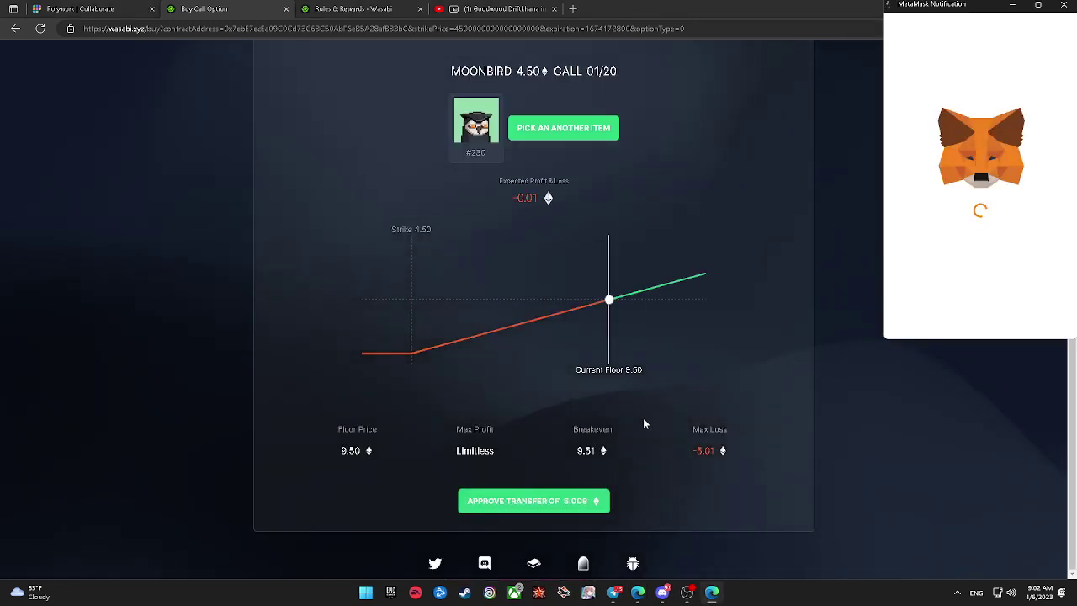
{"action": "scroll", "coordinate": [652, 411], "scroll_direction": "up", "scroll_amount": 1}
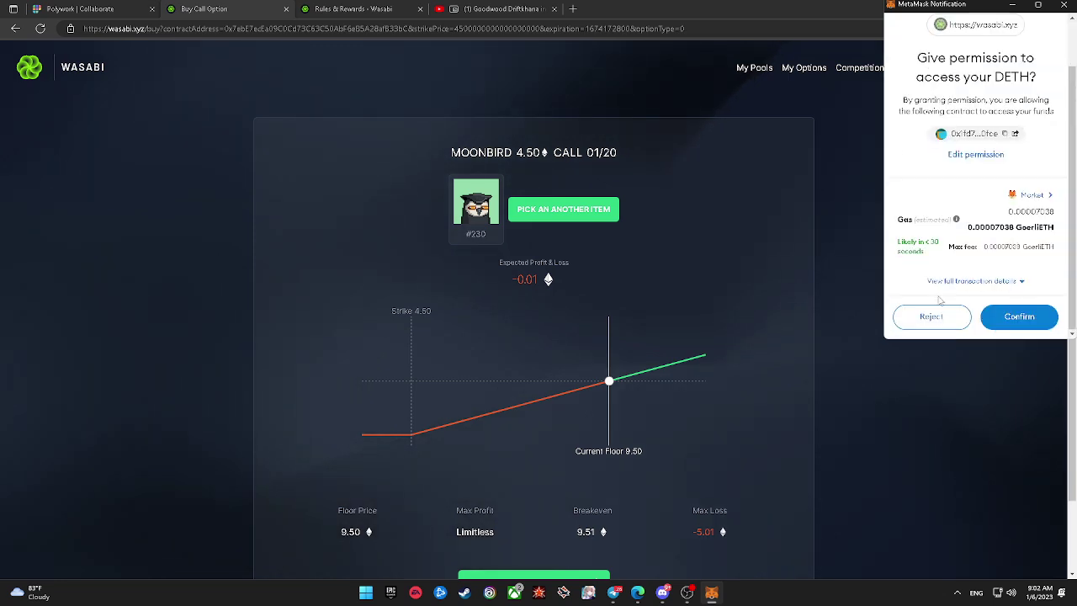
{"action": "left_click", "coordinate": [1007, 318]}
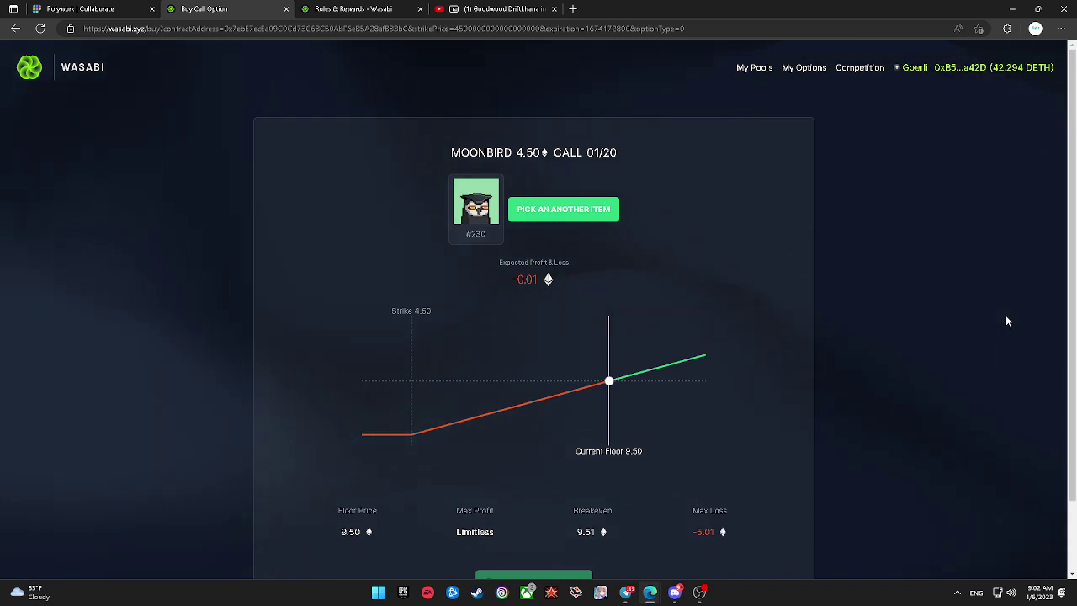
Step: Buy the Moonbird 4.50 call for 5.008 DETH and confirm the wallet transaction
{"action": "scroll", "coordinate": [831, 324], "scroll_direction": "down", "scroll_amount": 1}
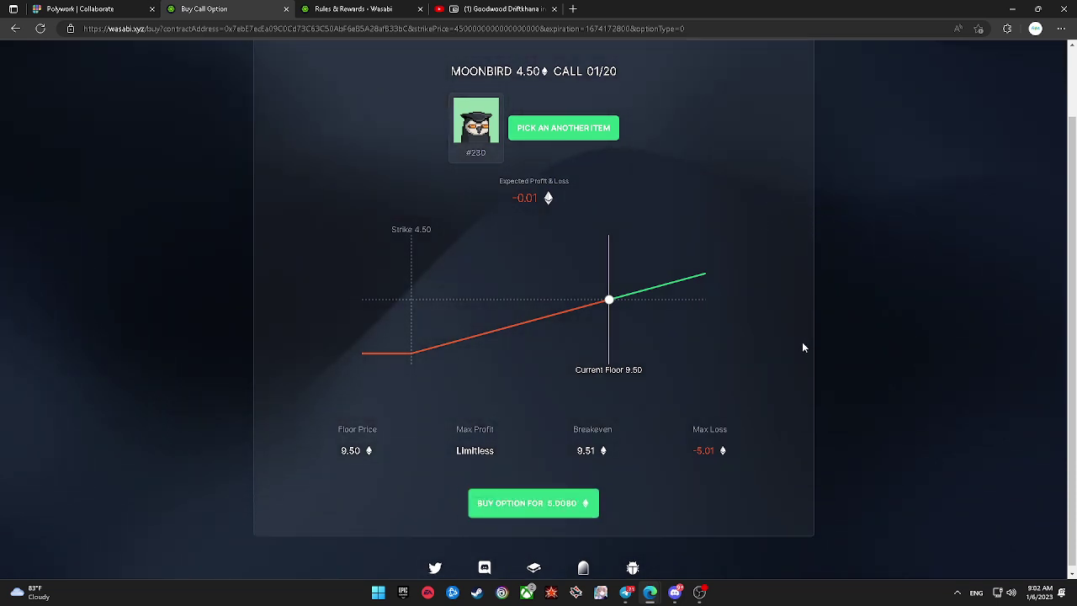
{"action": "left_click", "coordinate": [563, 499]}
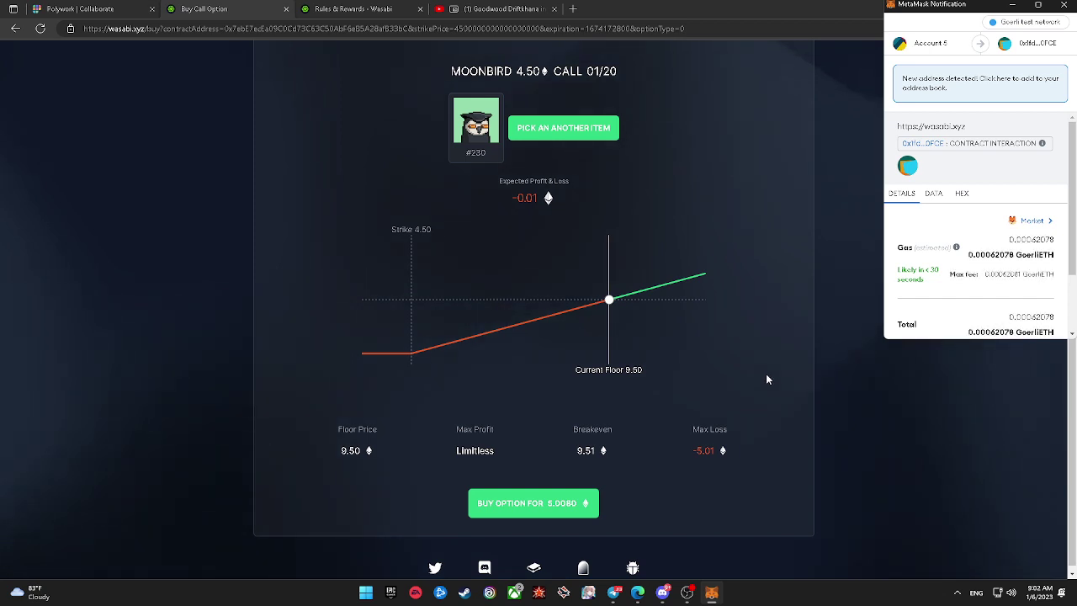
{"action": "scroll", "coordinate": [943, 296], "scroll_direction": "down", "scroll_amount": 1}
{"action": "scroll", "coordinate": [943, 296], "scroll_direction": "down", "scroll_amount": 1}
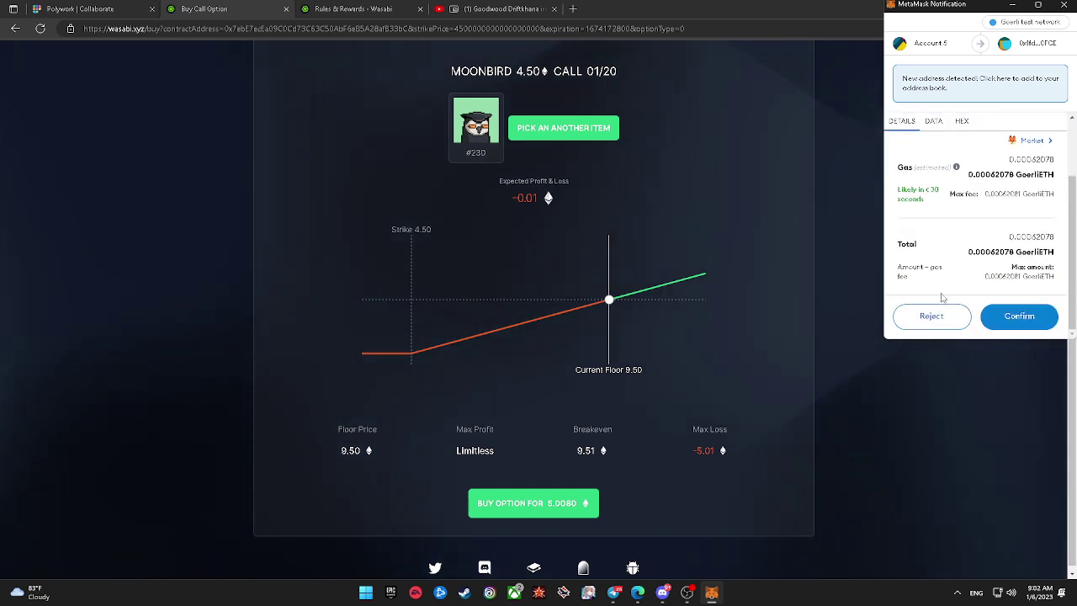
{"action": "left_click", "coordinate": [991, 320]}
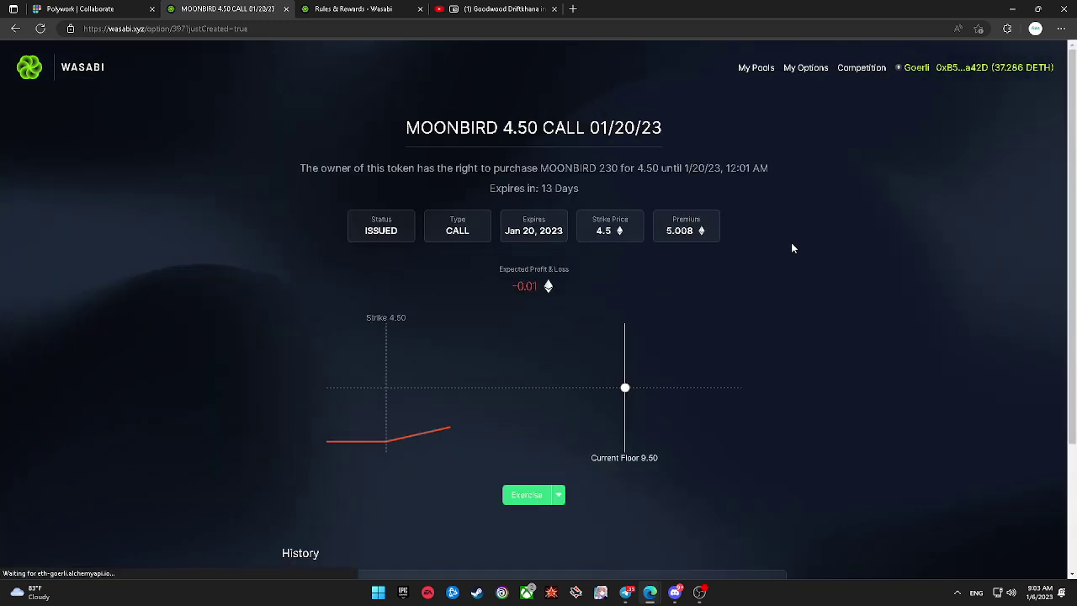
Step: Review the newly bought Moonbird 4.50 call and its exercise page without exercising it, and return to the call's details
{"action": "scroll", "coordinate": [748, 212], "scroll_direction": "down", "scroll_amount": 2}
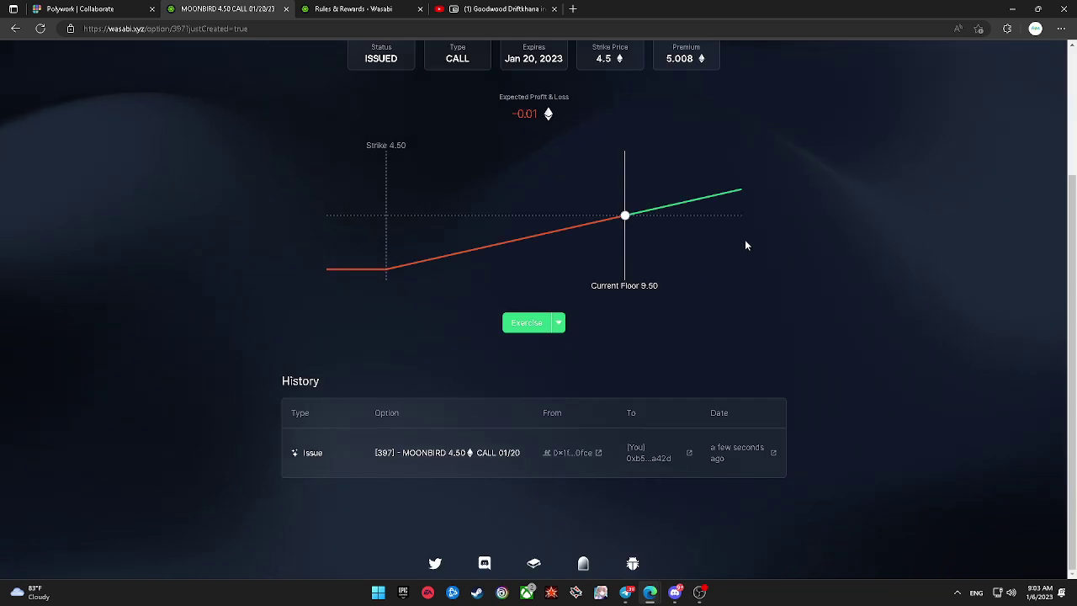
{"action": "scroll", "coordinate": [722, 274], "scroll_direction": "up", "scroll_amount": 2}
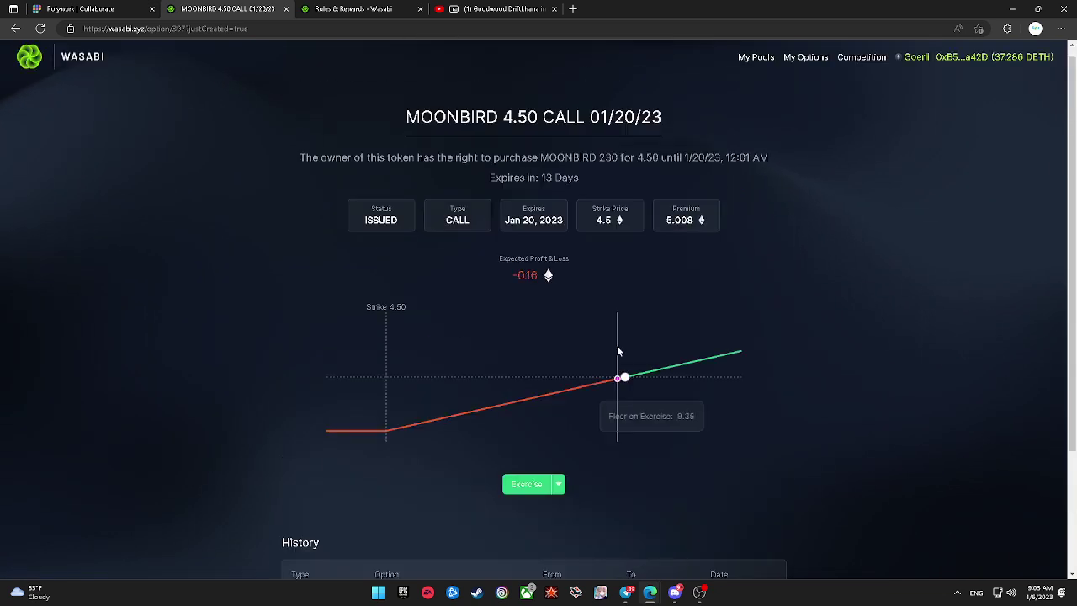
{"action": "left_click", "coordinate": [526, 485]}
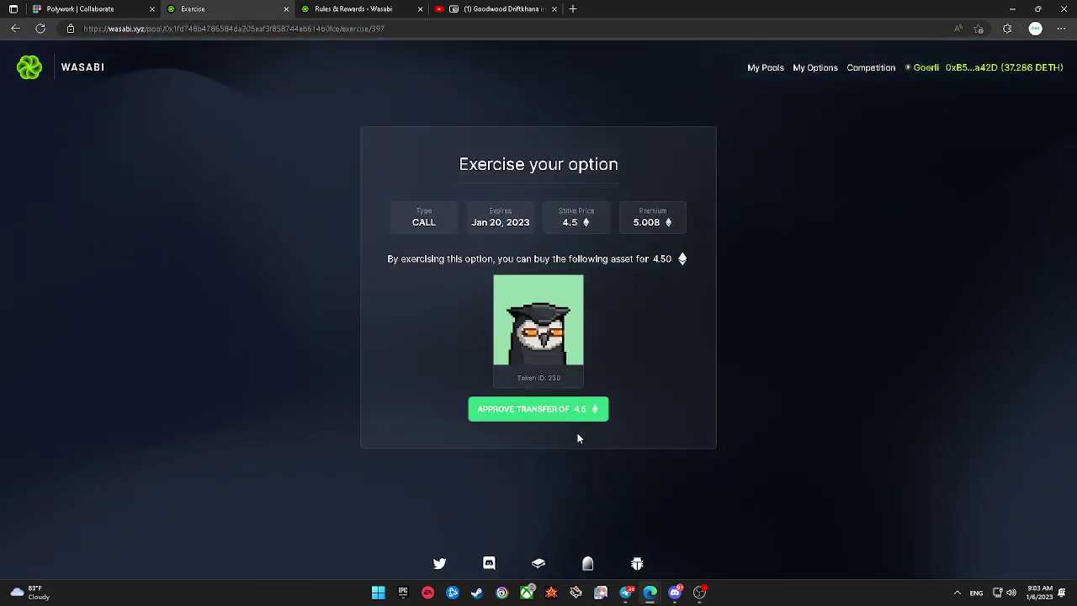
{"action": "left_click", "coordinate": [15, 28]}
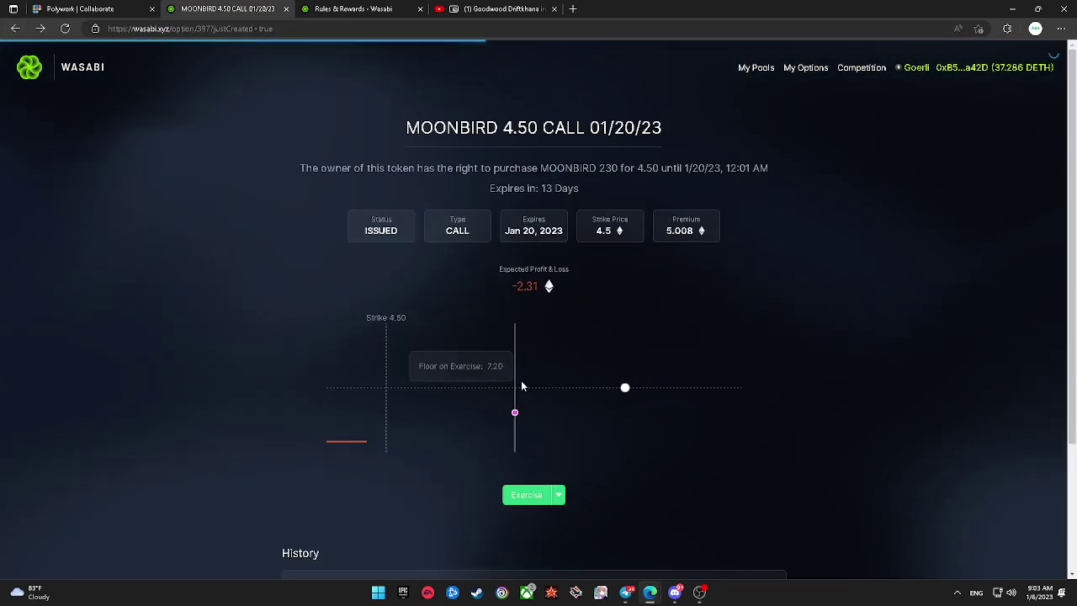
Step: Sell the Moonbird 4.50 call to the demo fair-market-value purchaser for 5.008 DETH and confirm the wallet transaction
{"action": "left_click", "coordinate": [558, 496]}
{"action": "left_click", "coordinate": [576, 454]}
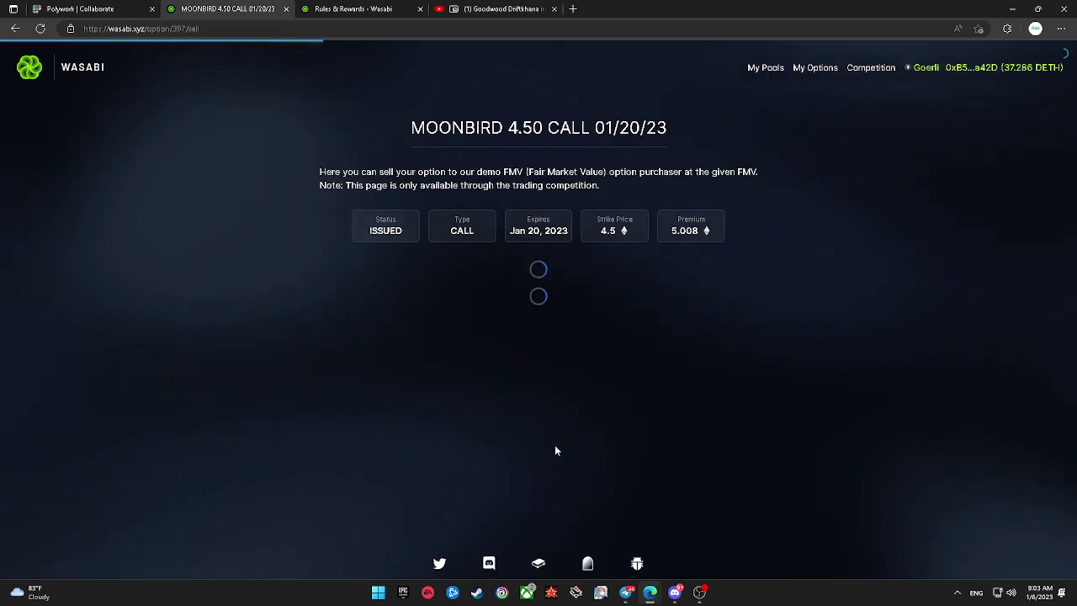
{"action": "left_click", "coordinate": [567, 331]}
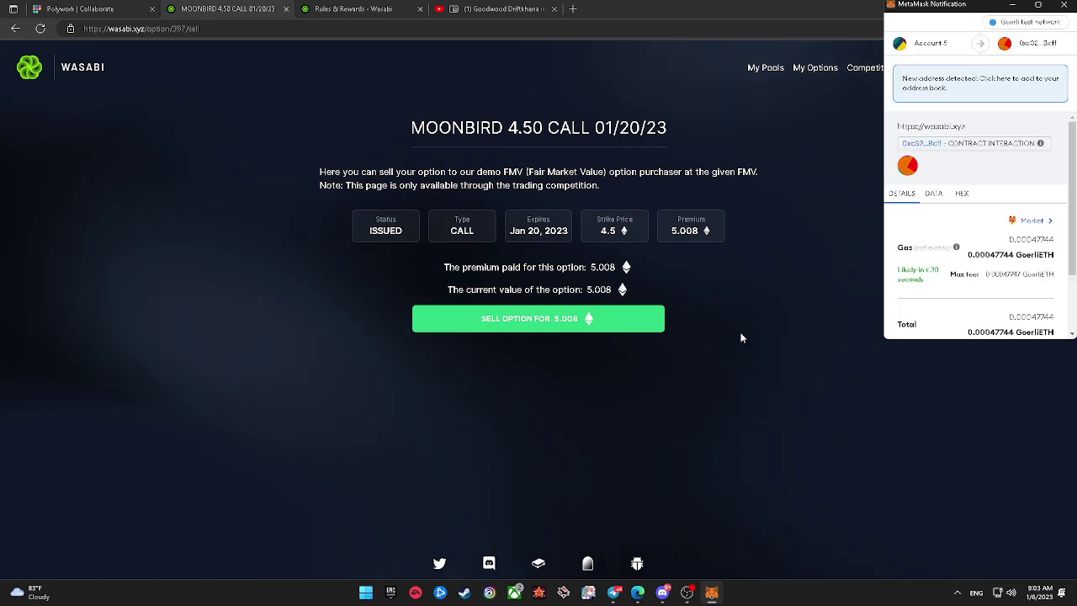
{"action": "scroll", "coordinate": [976, 252], "scroll_direction": "down", "scroll_amount": 3}
{"action": "left_click", "coordinate": [991, 319]}
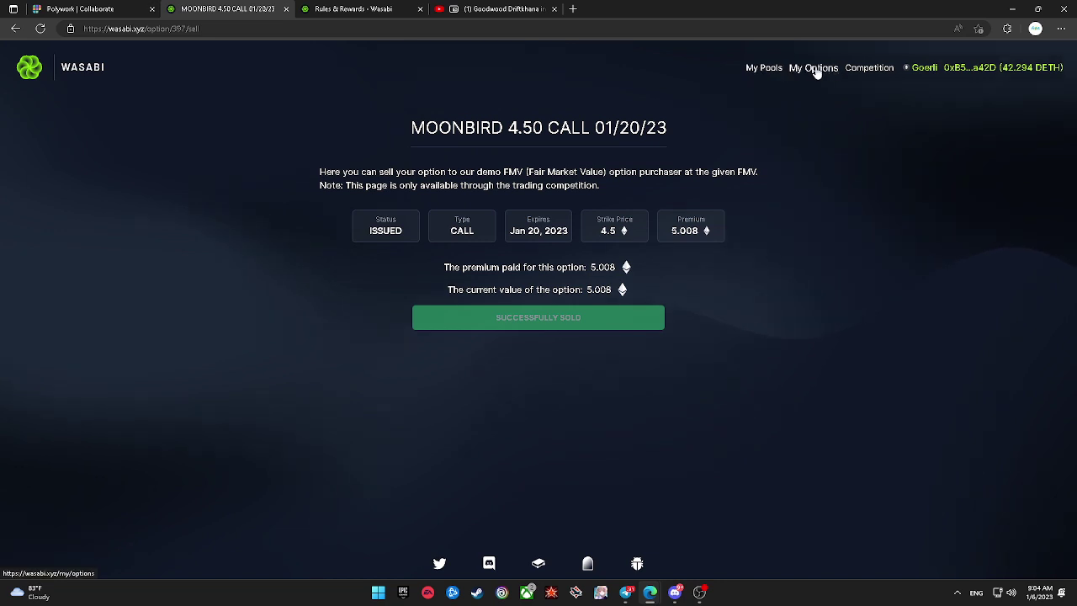
Step: Go through the home page to the Test Pudgy Penguins collection and choose its 3.25 strike call expiring Jan 20, 2023
{"action": "left_click", "coordinate": [764, 69]}
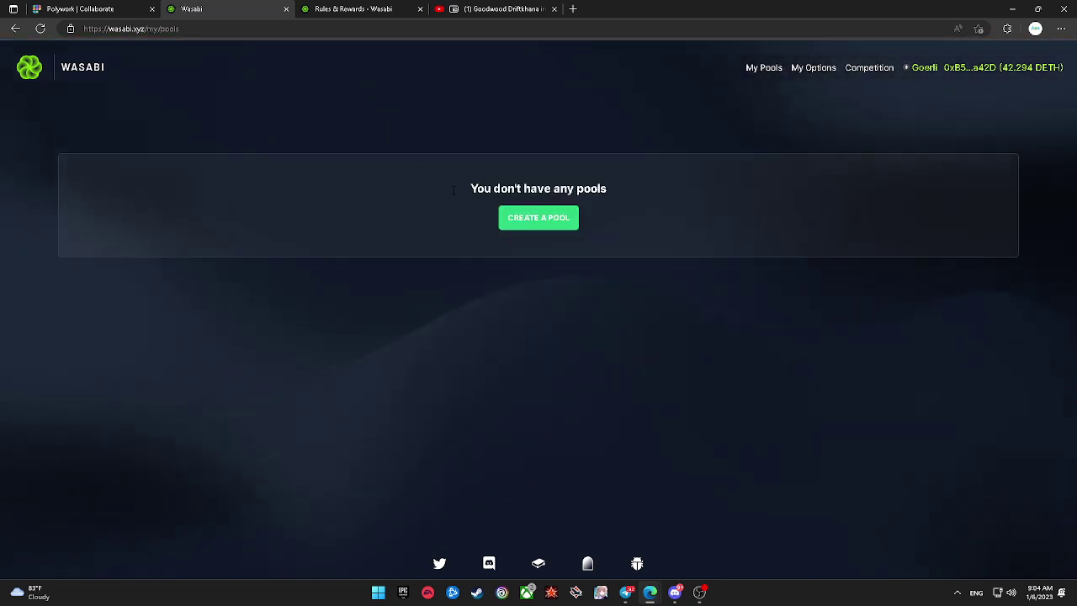
{"action": "left_click", "coordinate": [74, 68]}
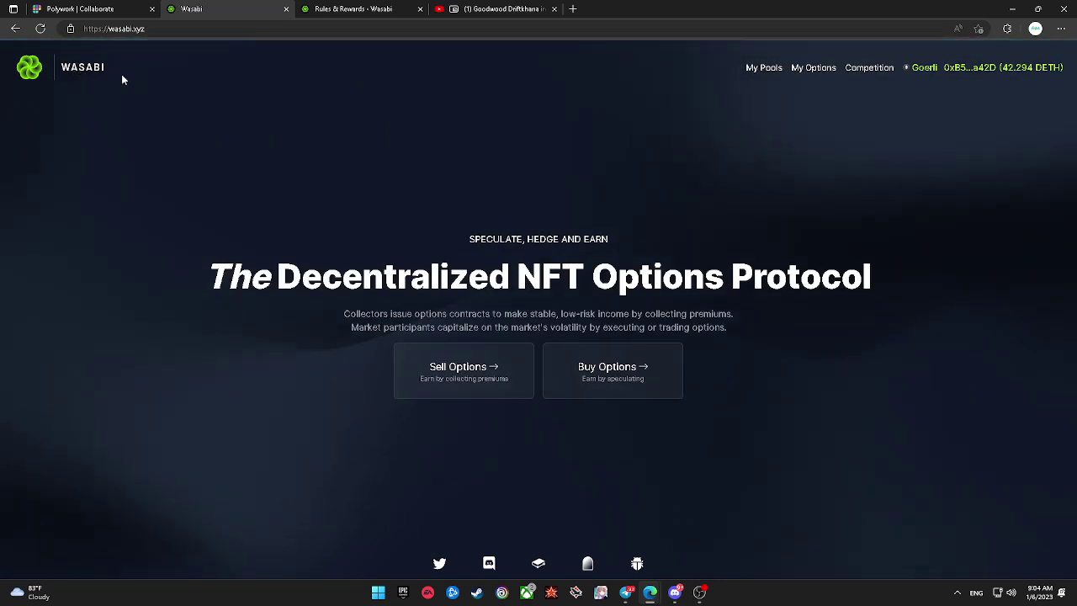
{"action": "left_click", "coordinate": [625, 379]}
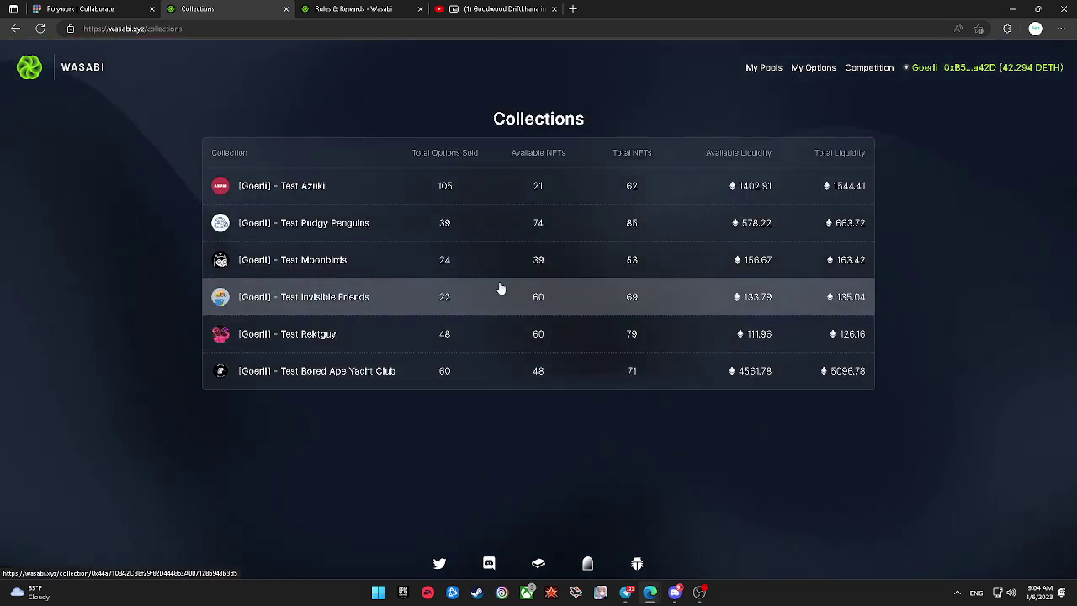
{"action": "left_click", "coordinate": [481, 230]}
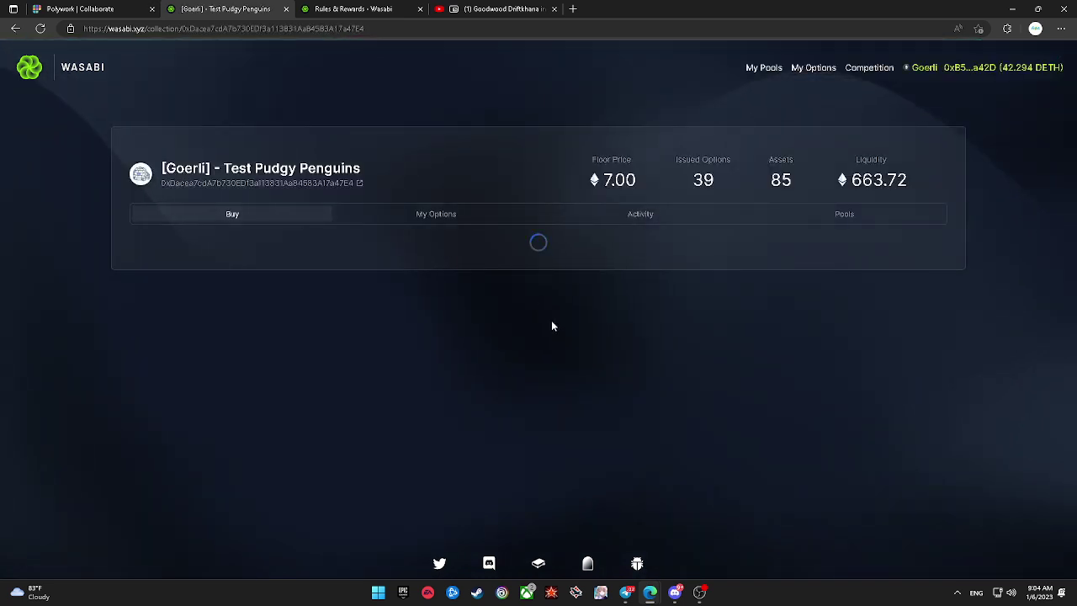
{"action": "scroll", "coordinate": [624, 343], "scroll_direction": "down", "scroll_amount": 7}
{"action": "scroll", "coordinate": [648, 402], "scroll_direction": "down", "scroll_amount": 1}
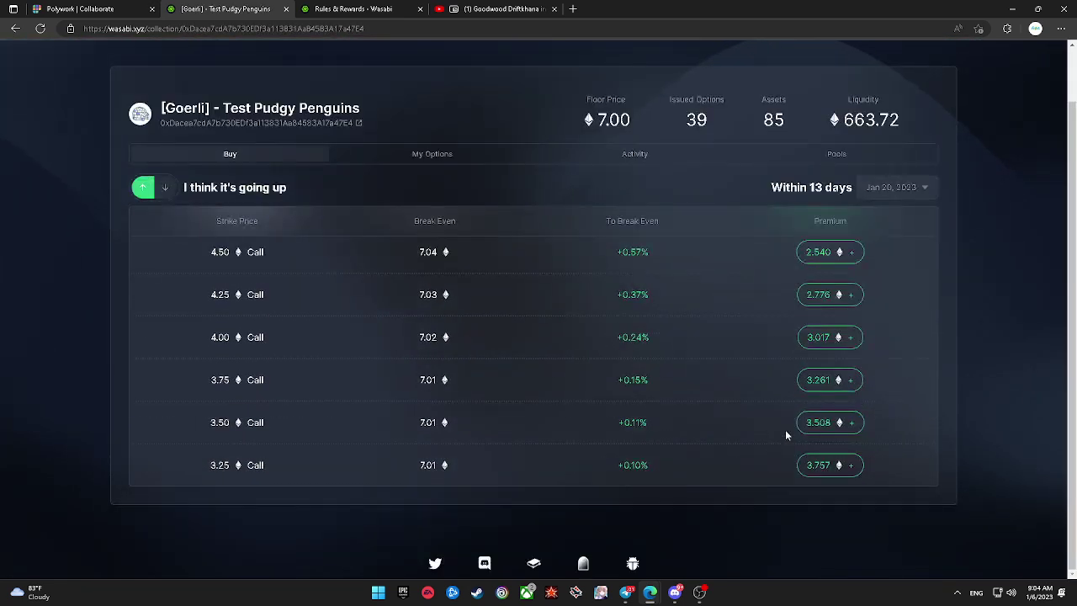
{"action": "left_click", "coordinate": [822, 460]}
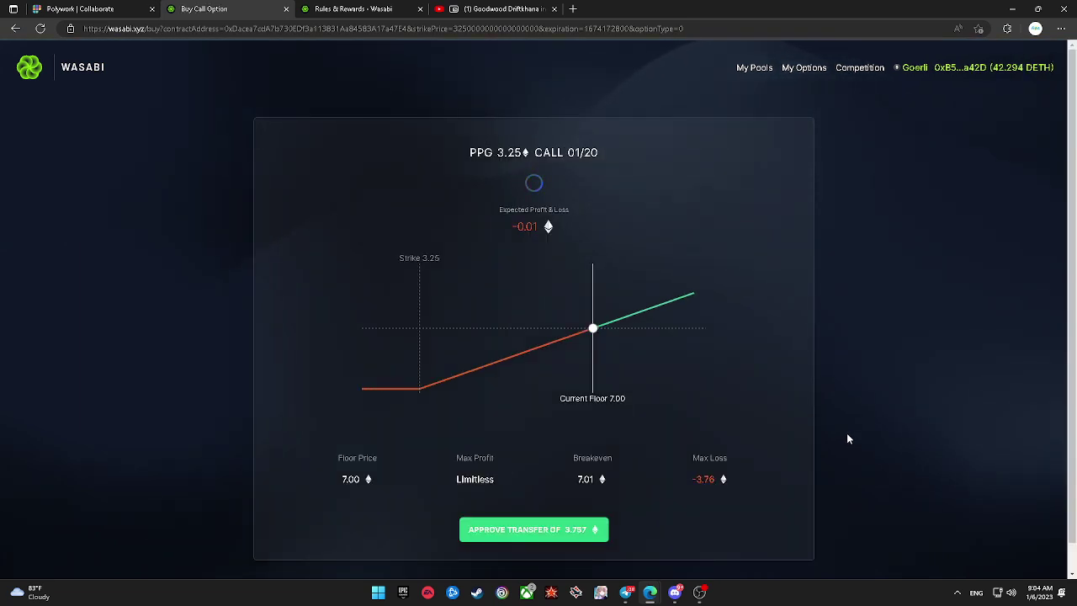
Step: Approve the 3.757 DETH transfer for the PPG 3.25 call on item #273, granting the wallet permission request
{"action": "scroll", "coordinate": [618, 456], "scroll_direction": "down", "scroll_amount": 1}
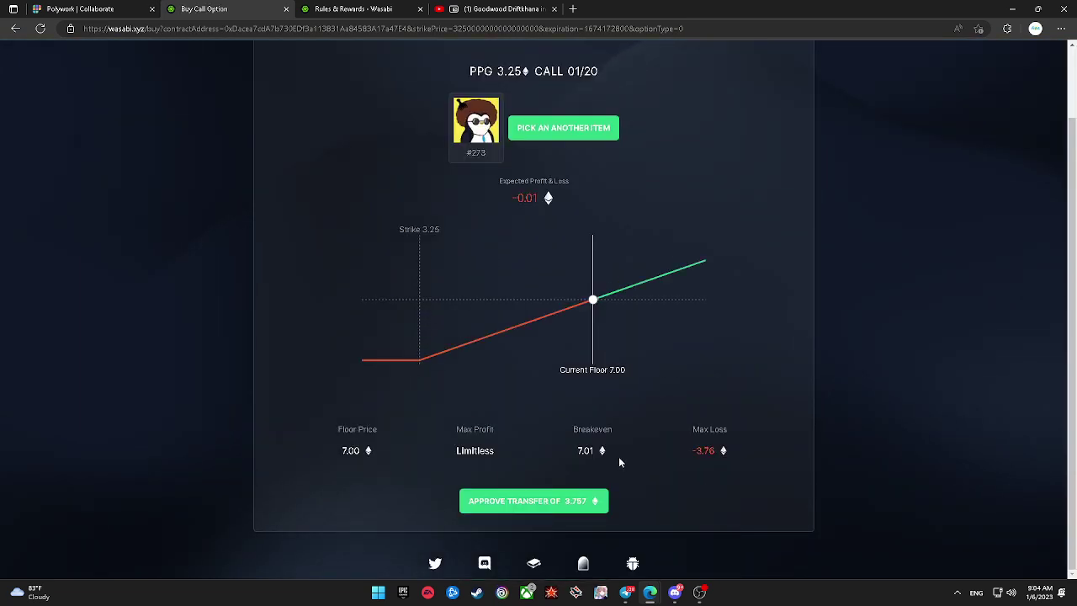
{"action": "scroll", "coordinate": [620, 456], "scroll_direction": "up", "scroll_amount": 1}
{"action": "scroll", "coordinate": [622, 460], "scroll_direction": "down", "scroll_amount": 1}
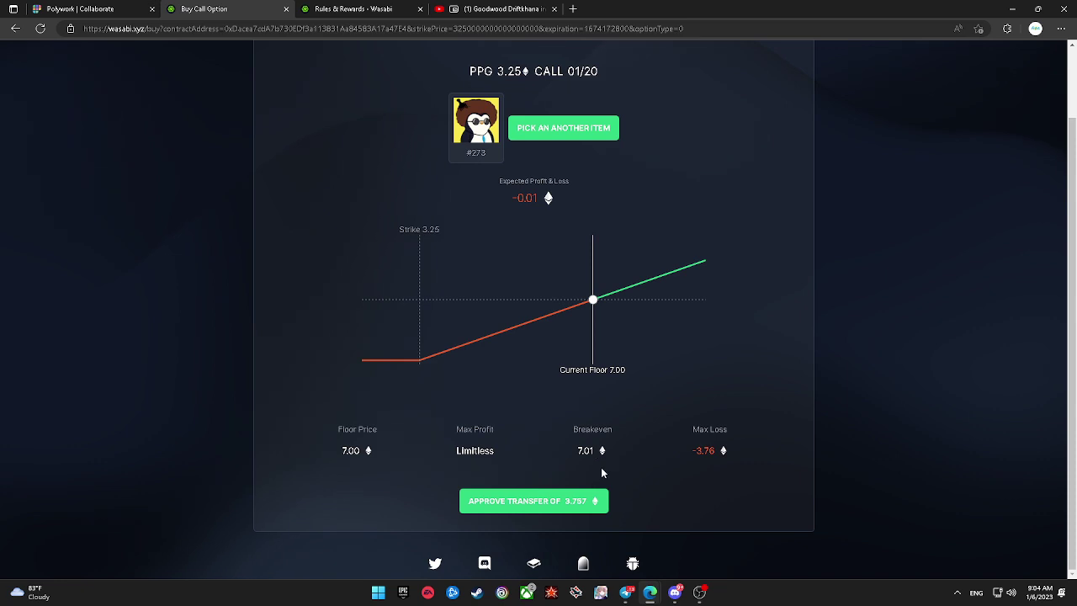
{"action": "left_click", "coordinate": [573, 503]}
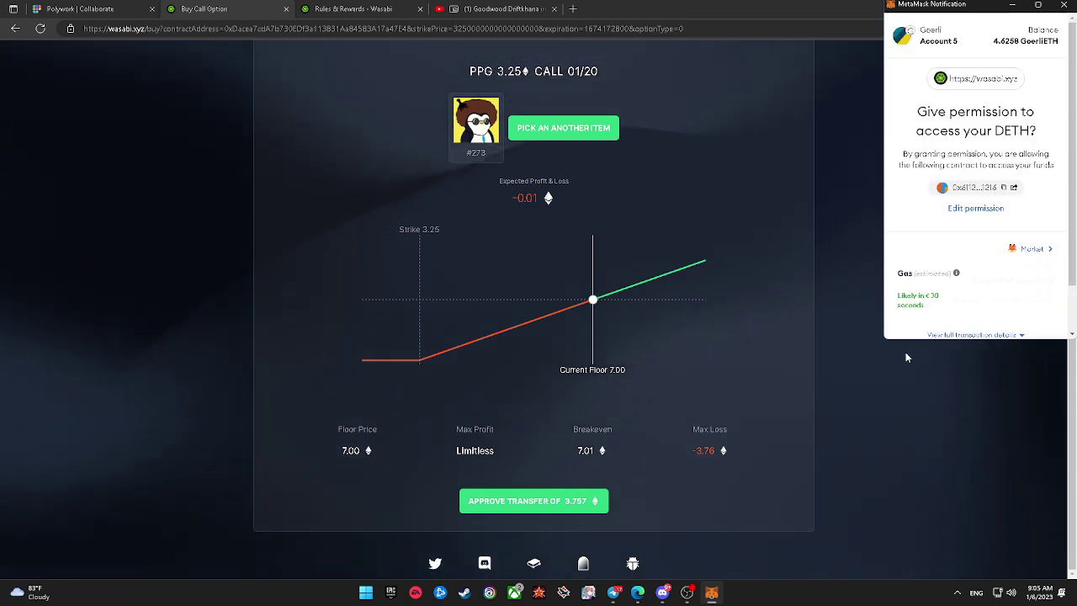
{"action": "scroll", "coordinate": [993, 278], "scroll_direction": "down", "scroll_amount": 1}
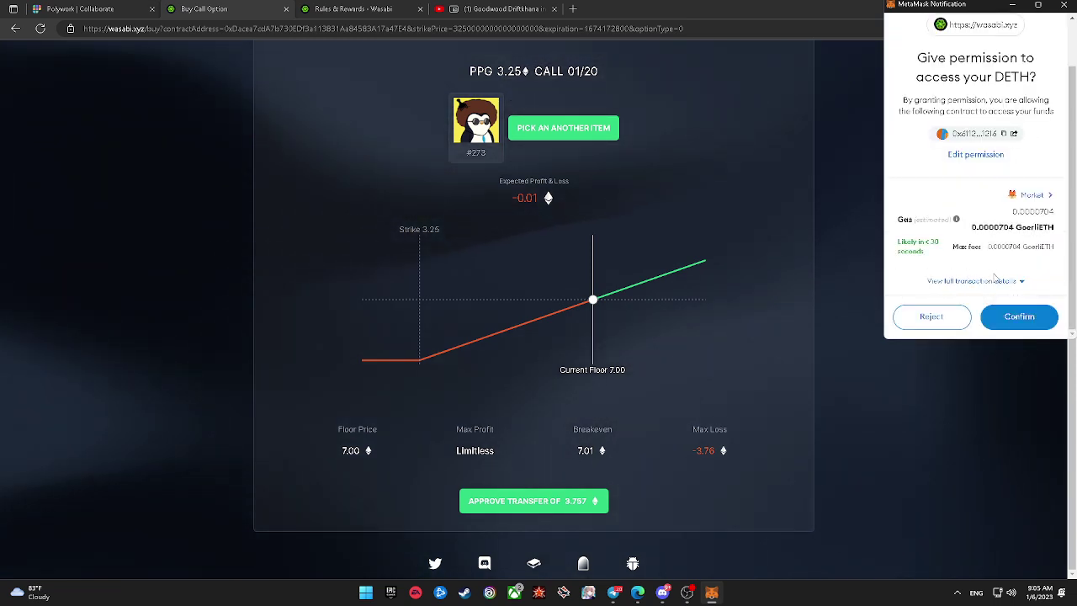
{"action": "left_click", "coordinate": [1016, 315]}
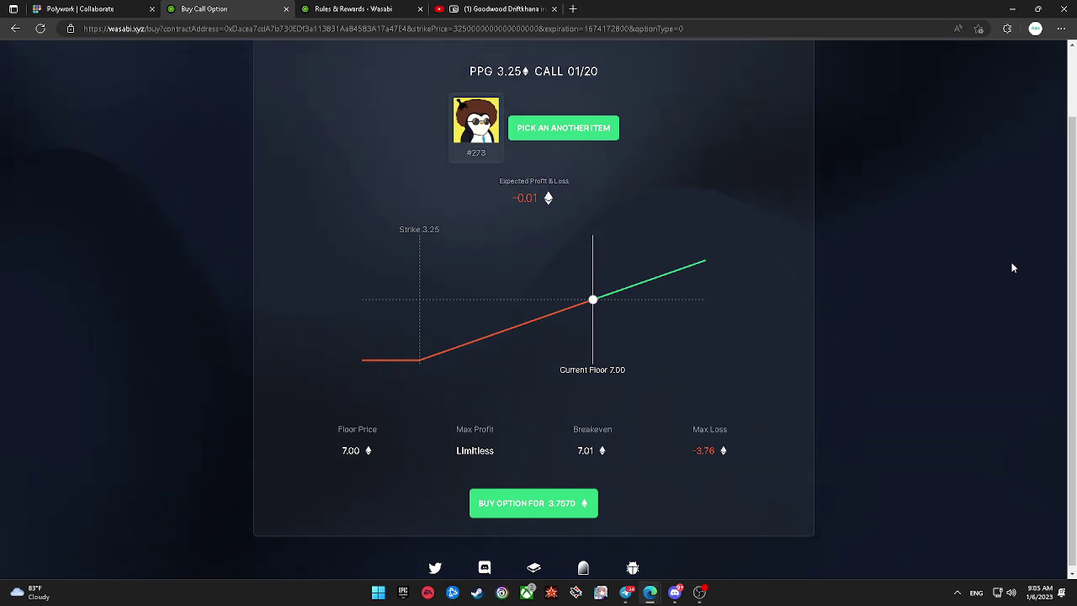
Step: Buy the PPG 3.25 call for 3.757 DETH and confirm the wallet transaction
{"action": "left_click", "coordinate": [593, 501]}
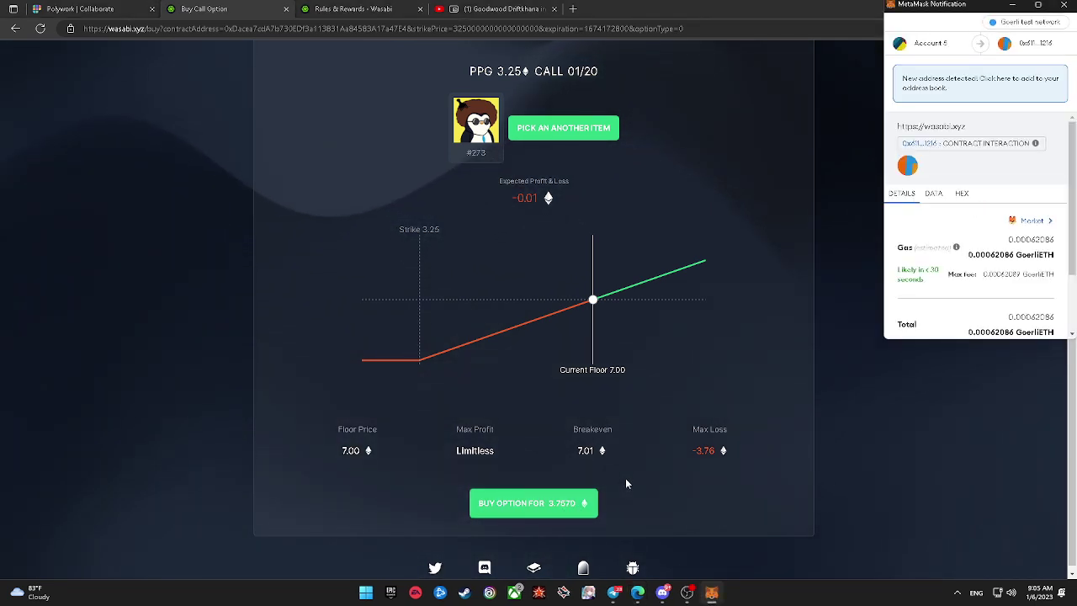
{"action": "scroll", "coordinate": [993, 252], "scroll_direction": "down", "scroll_amount": 2}
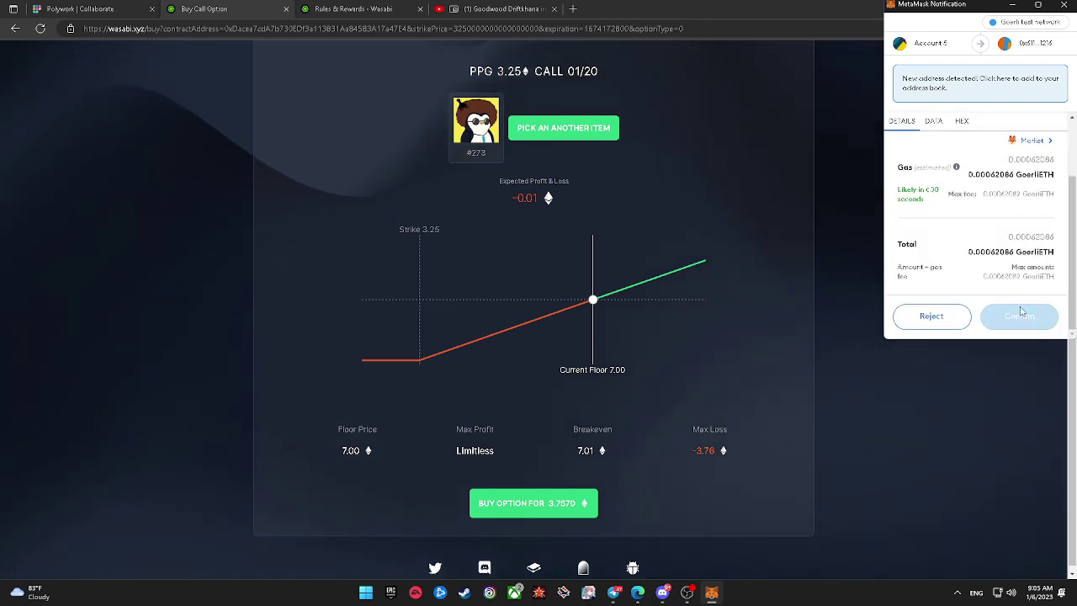
{"action": "left_click", "coordinate": [1019, 316]}
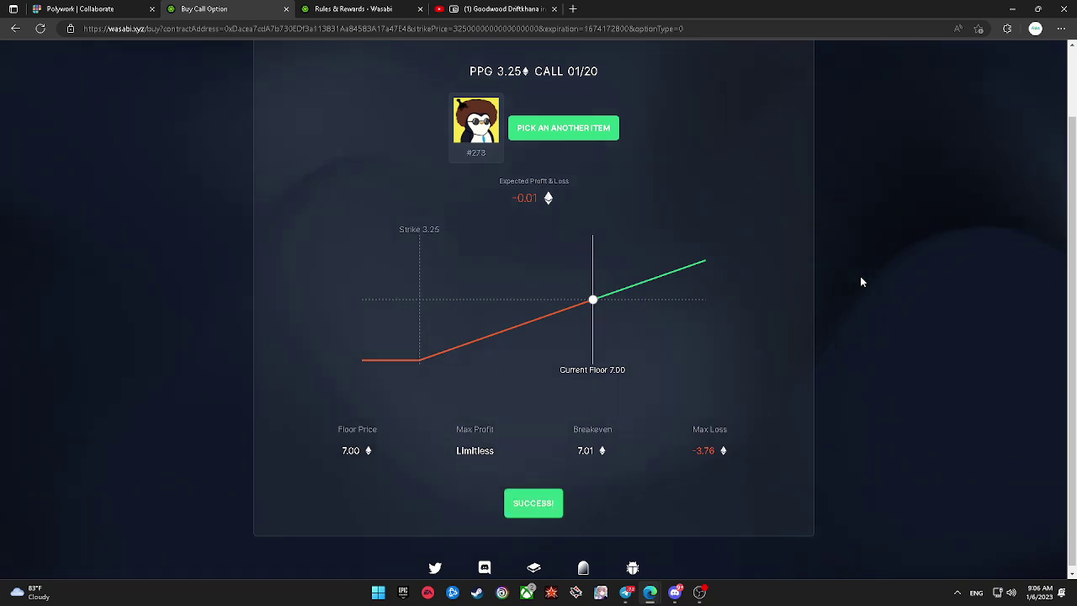
Step: Check the personal stats and trades on the trading competition page
{"action": "scroll", "coordinate": [554, 483], "scroll_direction": "up", "scroll_amount": 3}
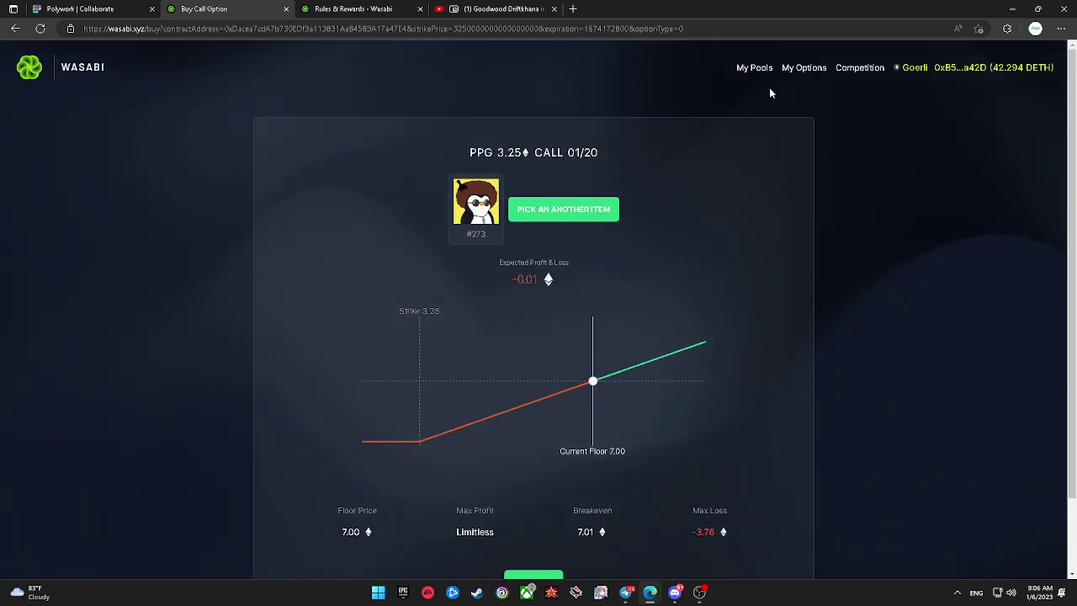
{"action": "left_click", "coordinate": [859, 68]}
{"action": "scroll", "coordinate": [643, 345], "scroll_direction": "down", "scroll_amount": 8}
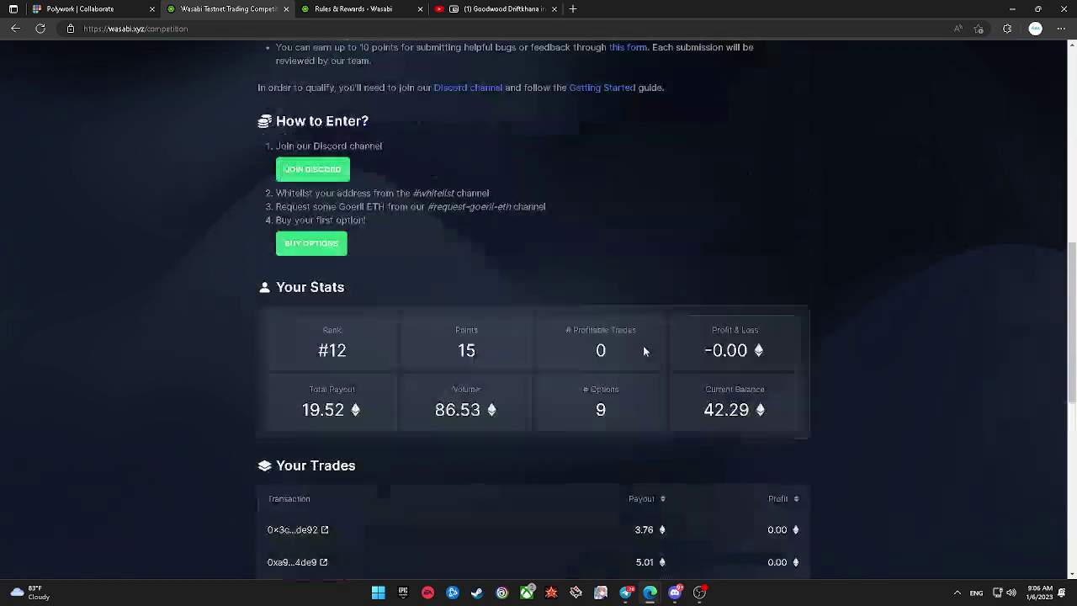
{"action": "scroll", "coordinate": [648, 319], "scroll_direction": "up", "scroll_amount": 4}
{"action": "scroll", "coordinate": [648, 319], "scroll_direction": "up", "scroll_amount": 4}
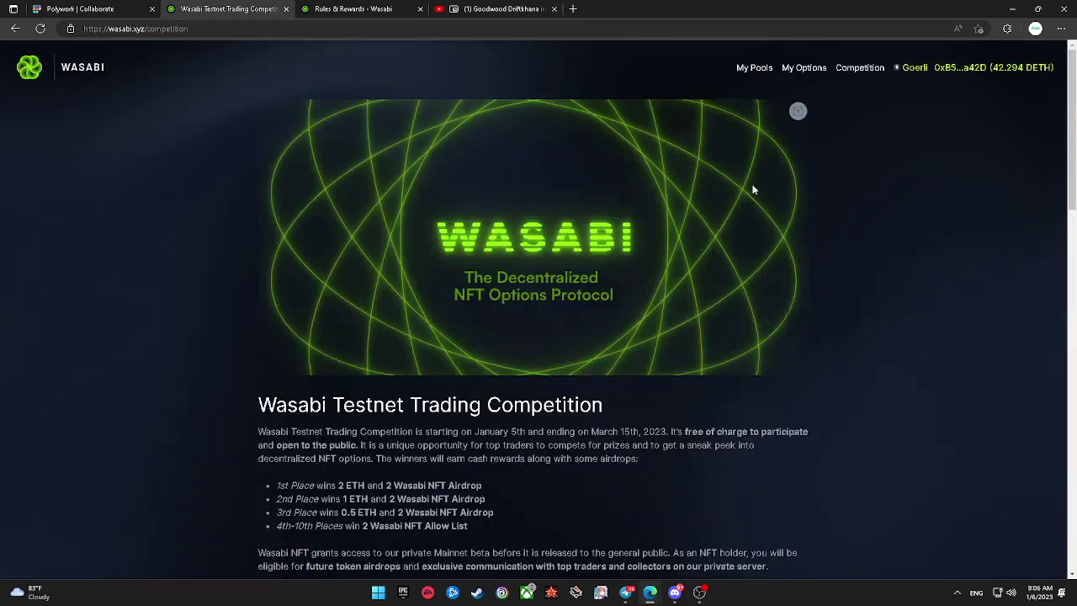
Step: Review the owned AZUKI 7.50 call's details and return to the list of owned options
{"action": "left_click", "coordinate": [809, 69]}
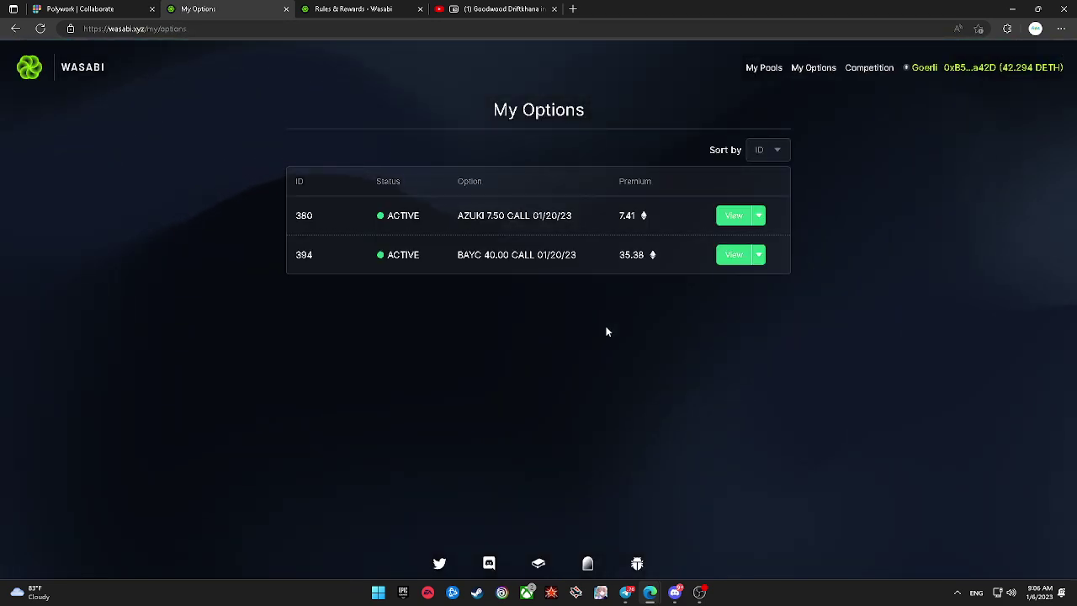
{"action": "left_click", "coordinate": [733, 217]}
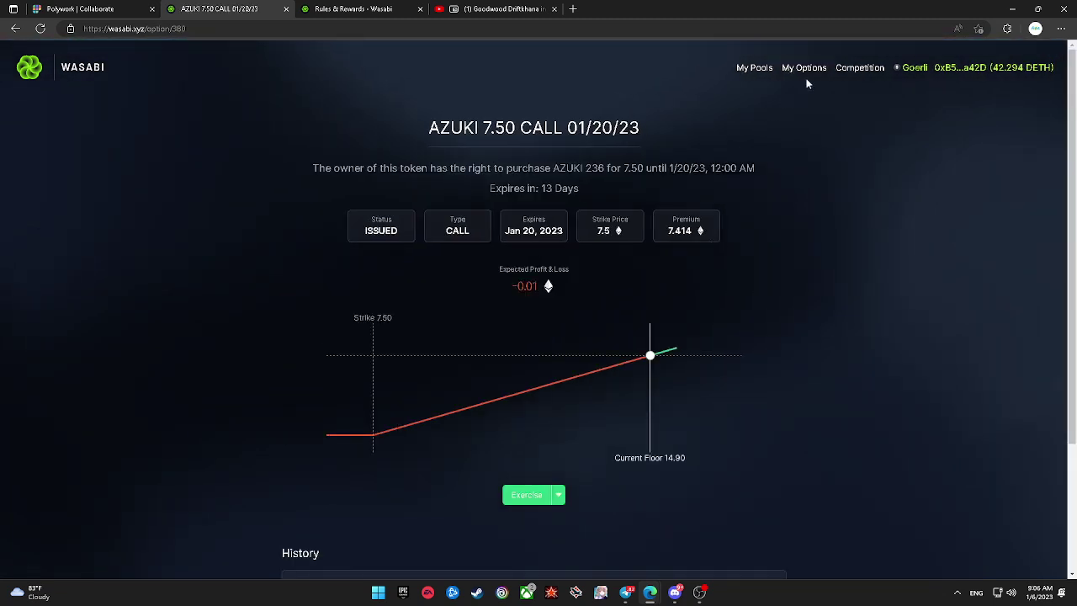
{"action": "left_click", "coordinate": [807, 69]}
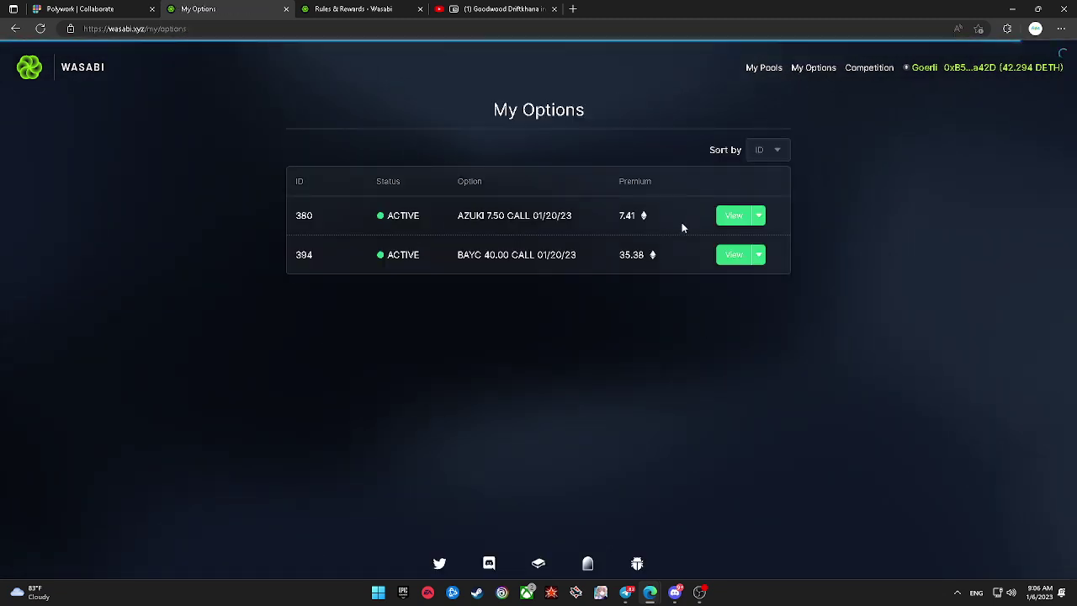
Step: Open the owned BAYC 40.00 call's exercise page and approve the 40 DETH transfer, granting the wallet permission request
{"action": "left_click", "coordinate": [727, 260]}
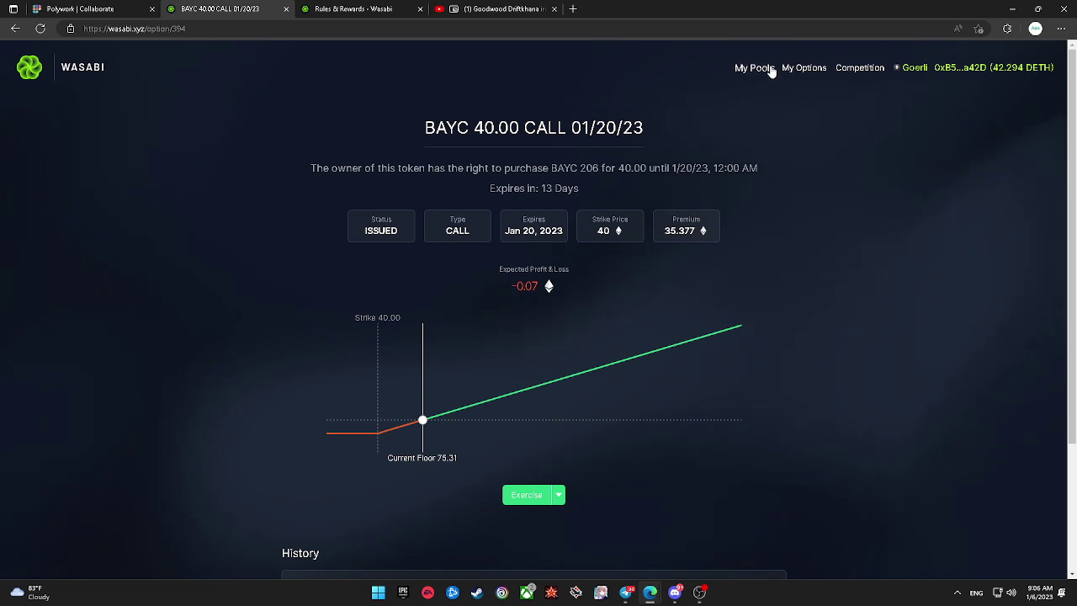
{"action": "triple_click", "coordinate": [529, 495]}
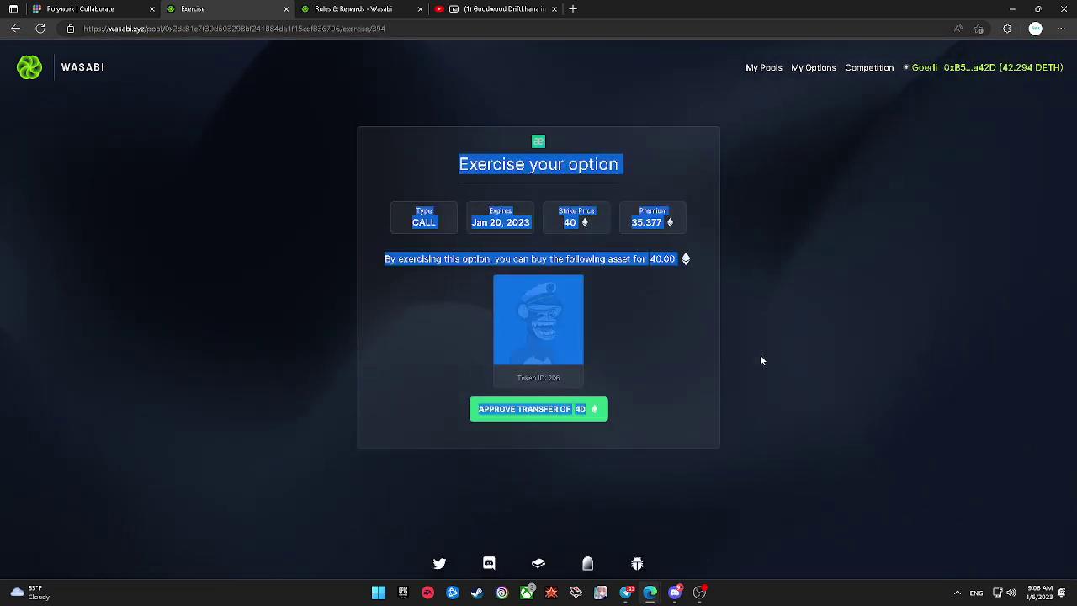
{"action": "left_click", "coordinate": [760, 355]}
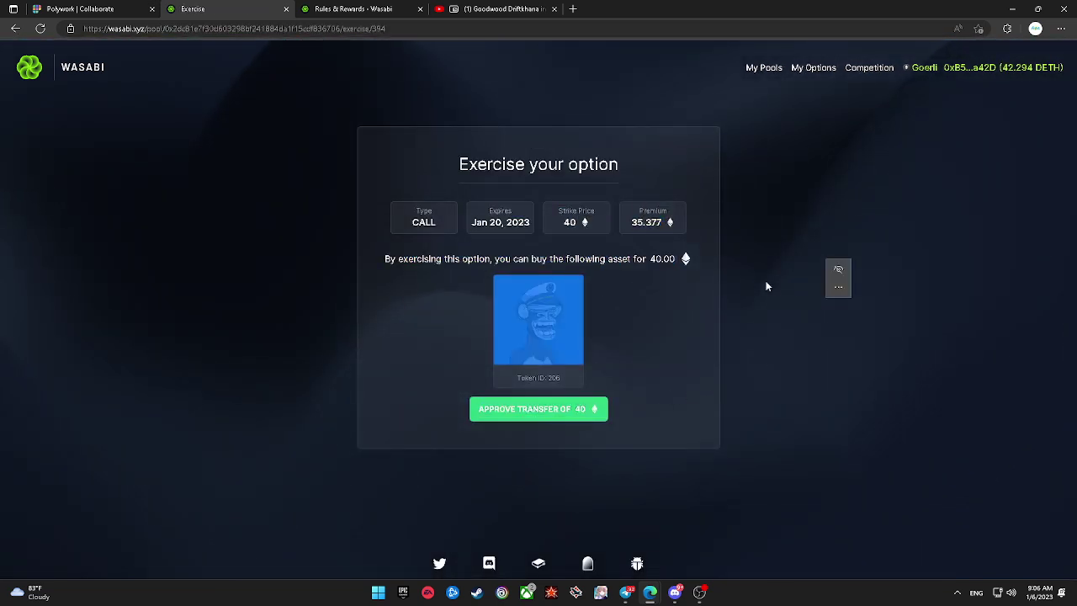
{"action": "left_click", "coordinate": [567, 419]}
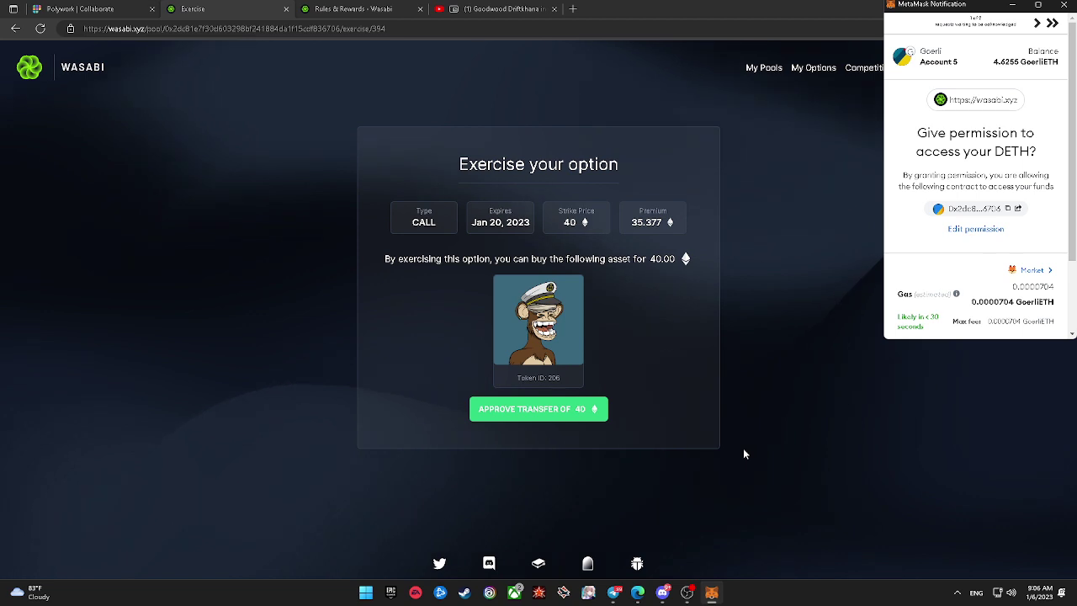
{"action": "scroll", "coordinate": [1010, 286], "scroll_direction": "down", "scroll_amount": 2}
{"action": "left_click", "coordinate": [1019, 303]}
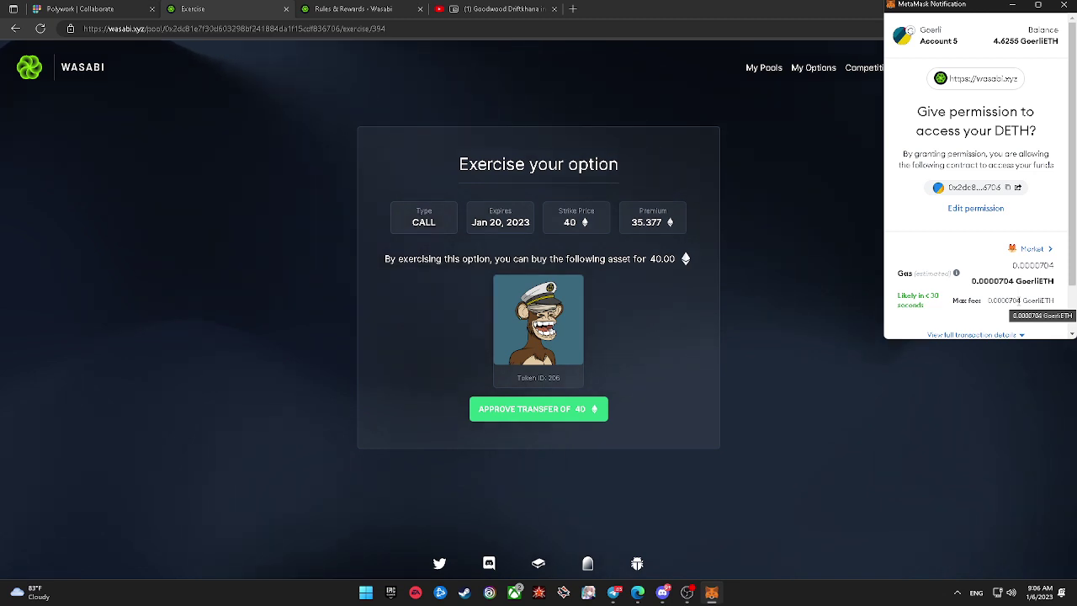
{"action": "scroll", "coordinate": [1019, 301], "scroll_direction": "down", "scroll_amount": 2}
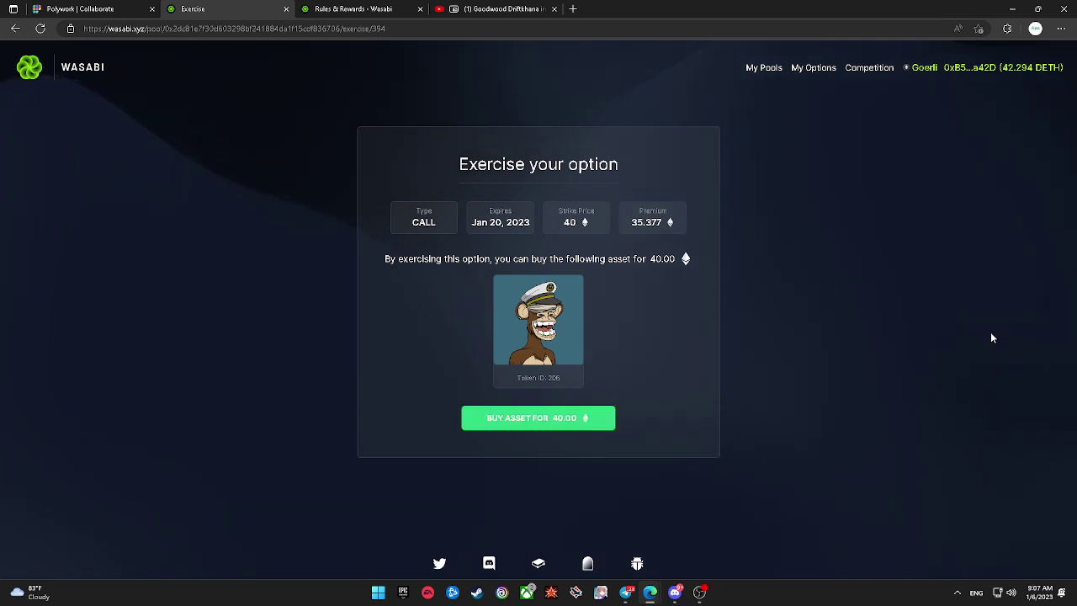
Step: Exercise the BAYC 40.00 call by buying its asset for 40.00 DETH and confirm the wallet transaction
{"action": "left_click", "coordinate": [577, 422]}
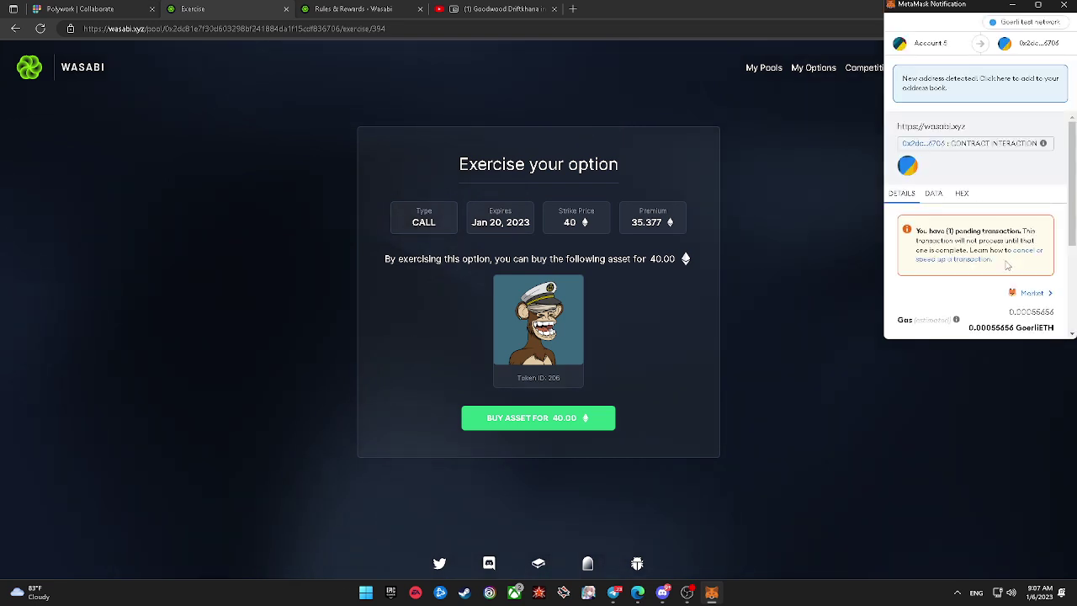
{"action": "scroll", "coordinate": [1010, 257], "scroll_direction": "down", "scroll_amount": 2}
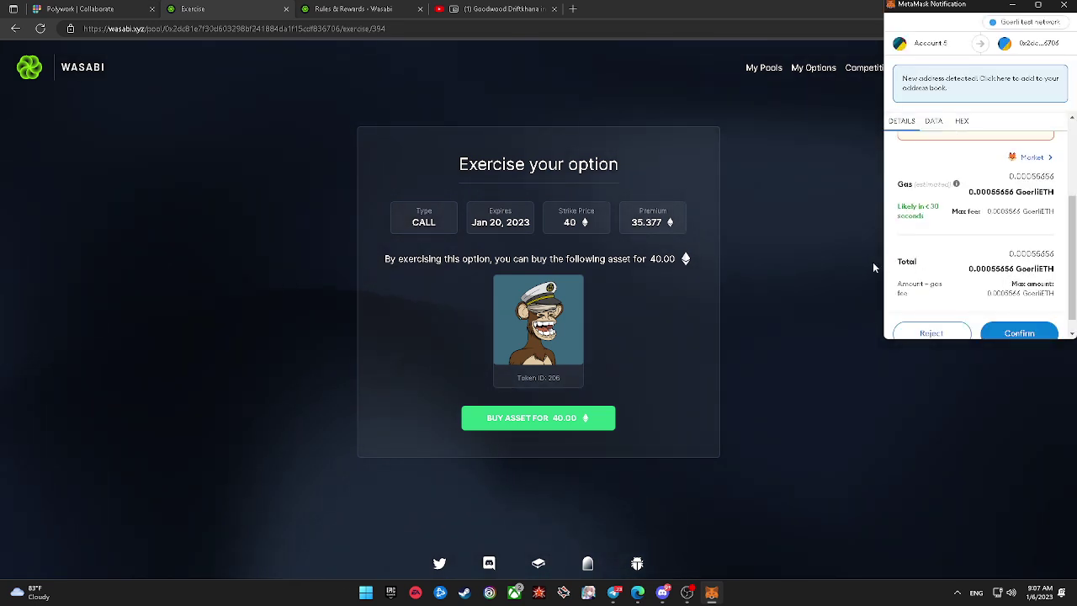
{"action": "left_click", "coordinate": [993, 328]}
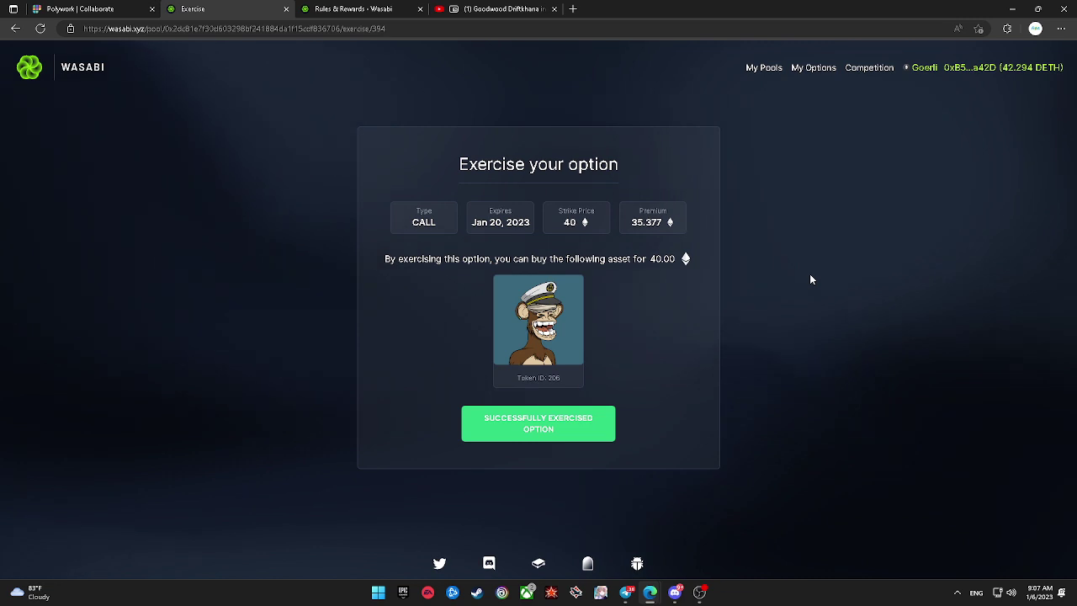
Step: Open the owned AZUKI 7.50 call's exercise page and approve the 7.5 DETH transfer, granting the wallet permission request
{"action": "left_click", "coordinate": [794, 71]}
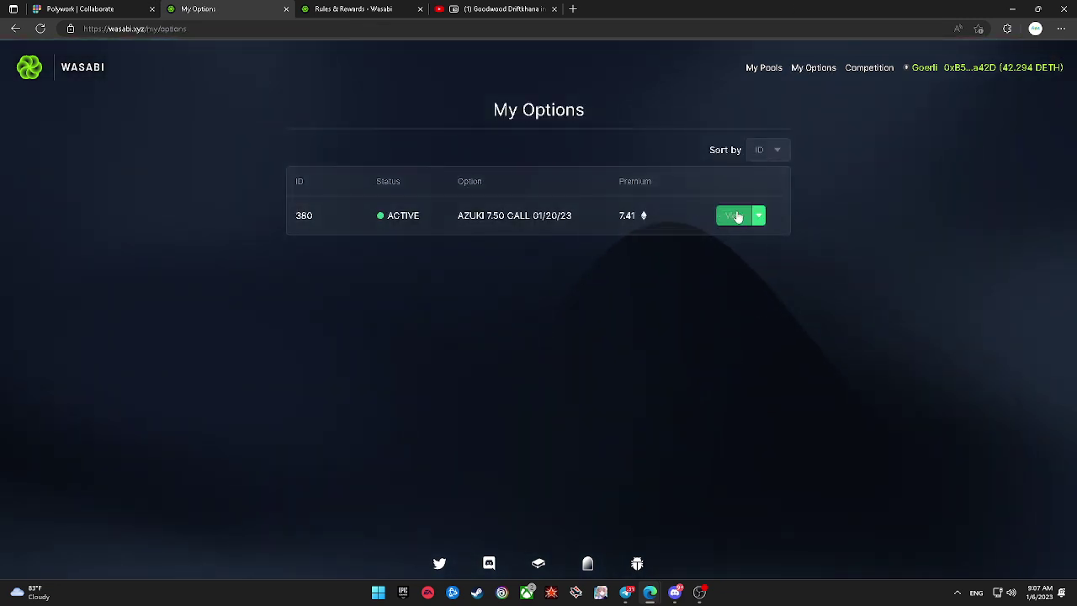
{"action": "left_click", "coordinate": [735, 217]}
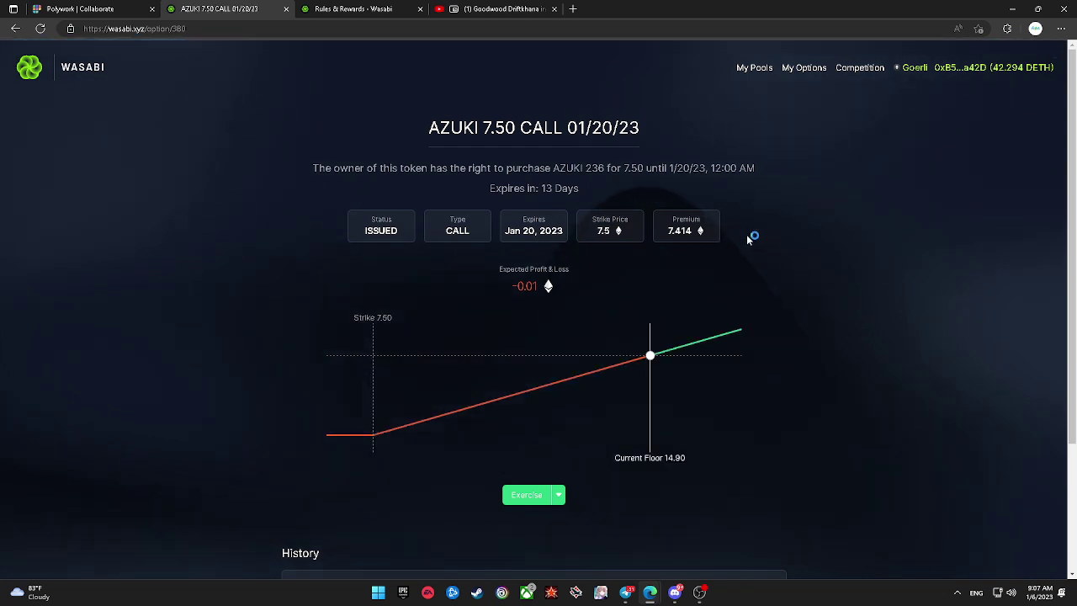
{"action": "scroll", "coordinate": [742, 243], "scroll_direction": "down", "scroll_amount": 2}
{"action": "scroll", "coordinate": [788, 246], "scroll_direction": "up", "scroll_amount": 2}
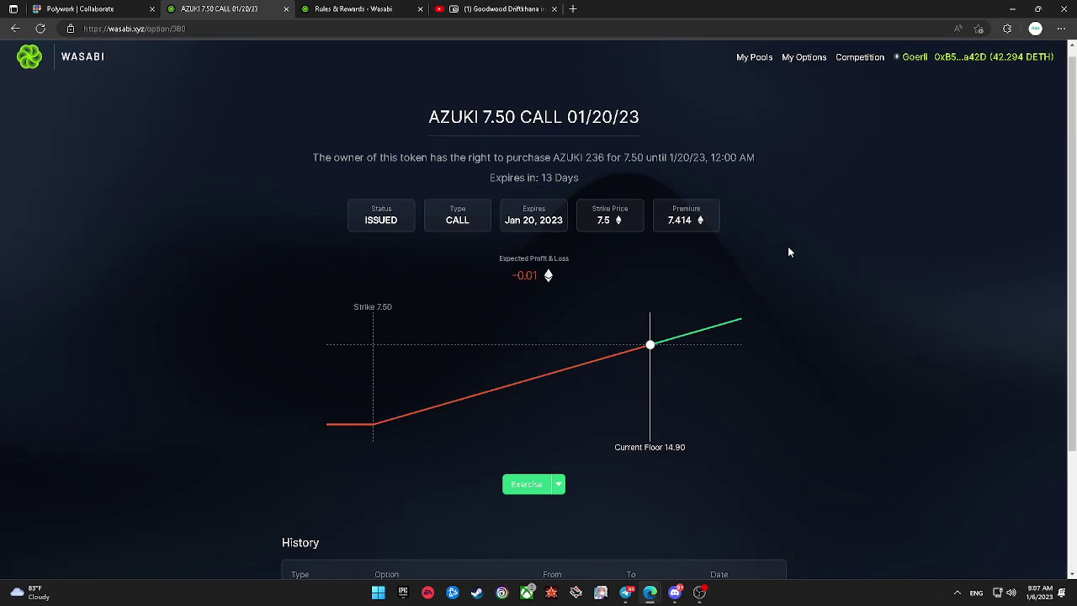
{"action": "scroll", "coordinate": [786, 247], "scroll_direction": "down", "scroll_amount": 2}
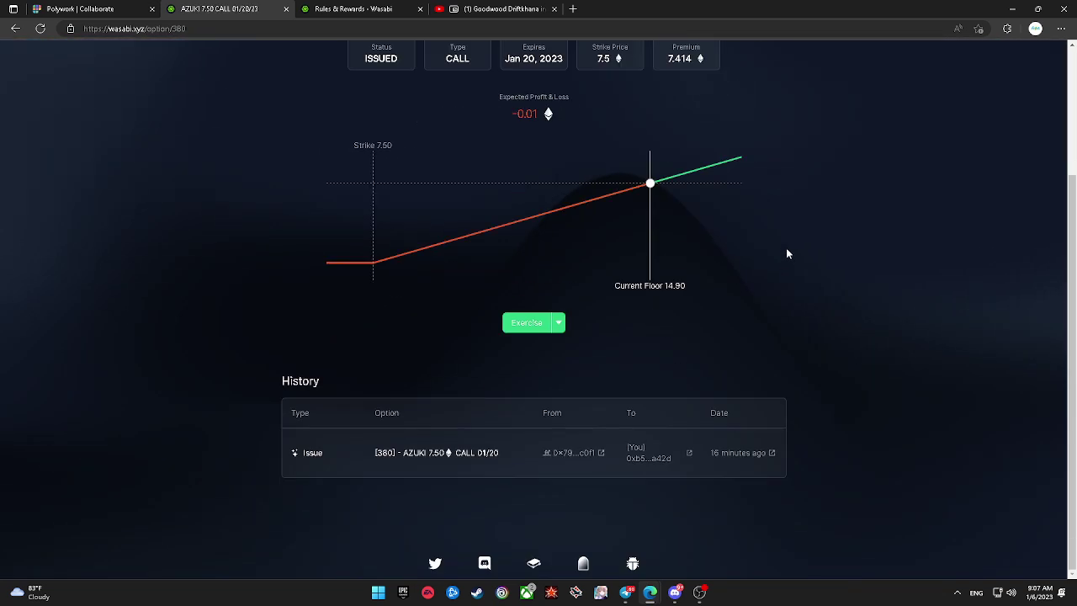
{"action": "left_click", "coordinate": [553, 320]}
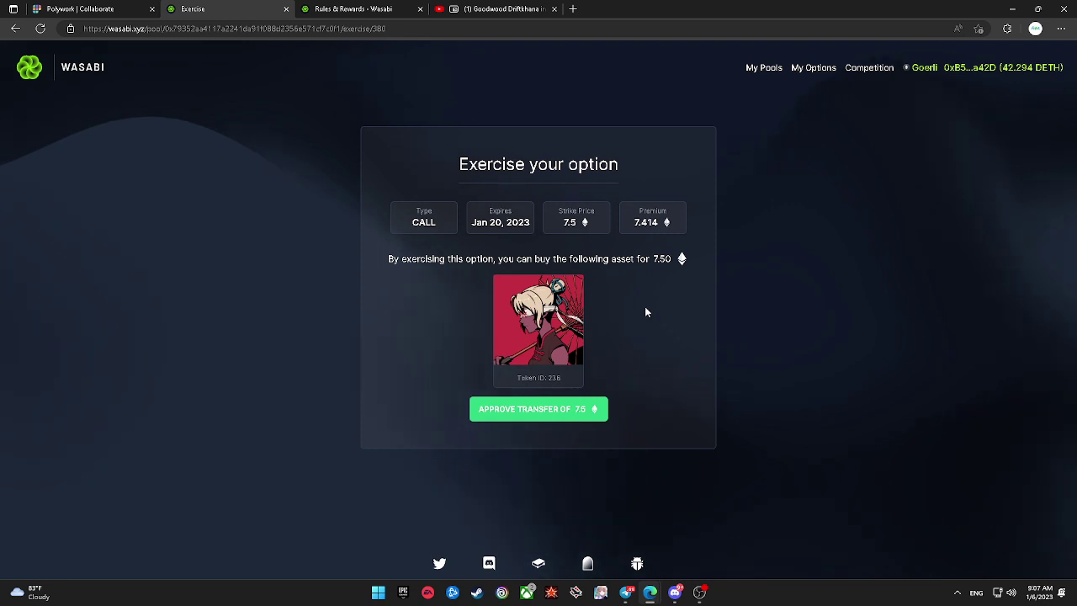
{"action": "left_click", "coordinate": [595, 410]}
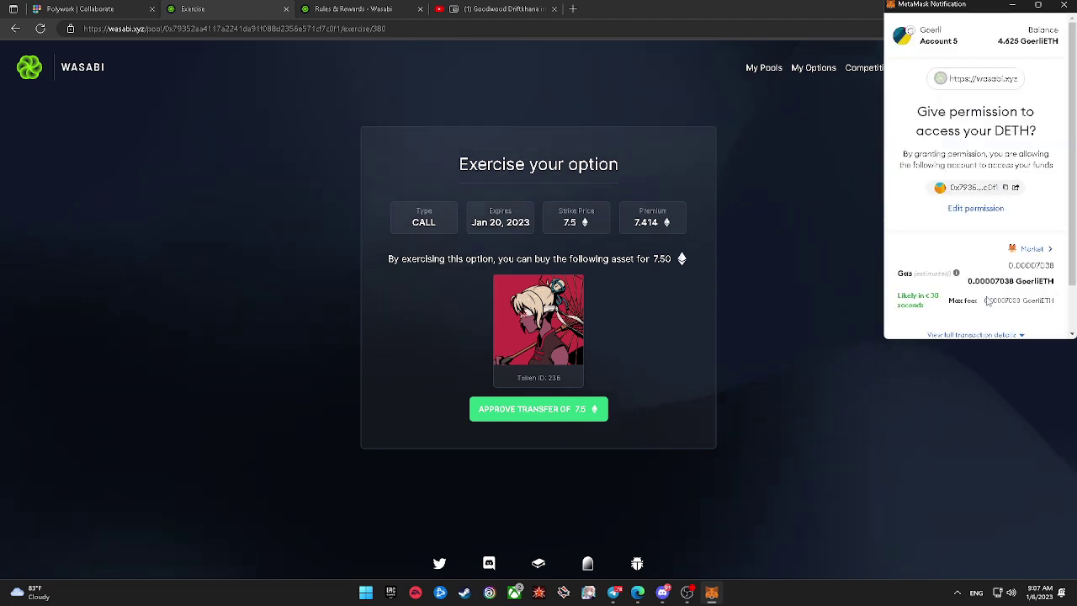
{"action": "scroll", "coordinate": [1019, 278], "scroll_direction": "down", "scroll_amount": 3}
{"action": "left_click", "coordinate": [1022, 321]}
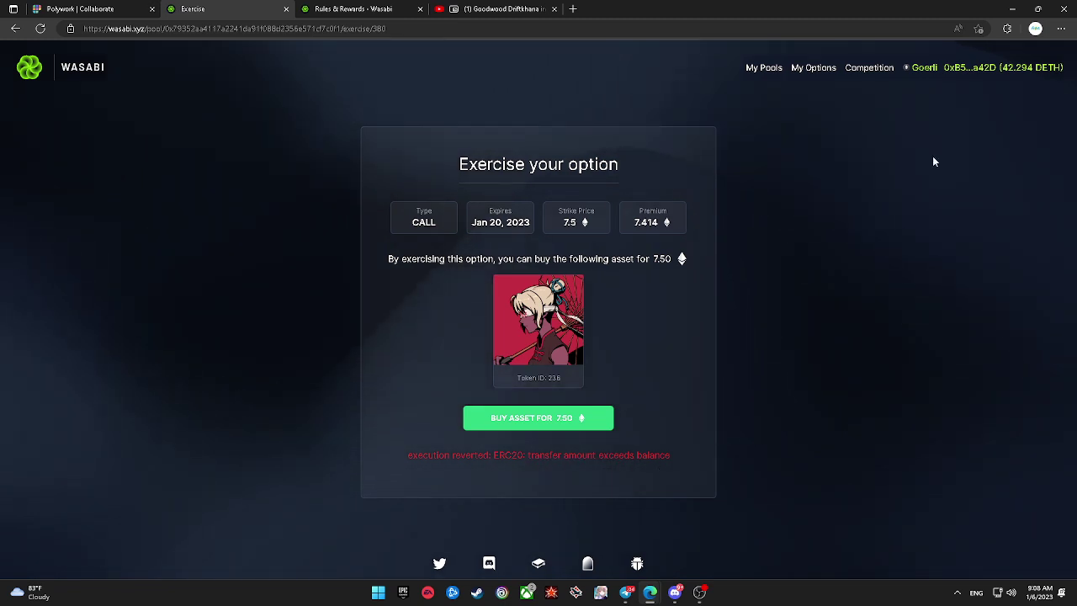
Step: Check the lists of owned options and owned pools
{"action": "left_click", "coordinate": [813, 68]}
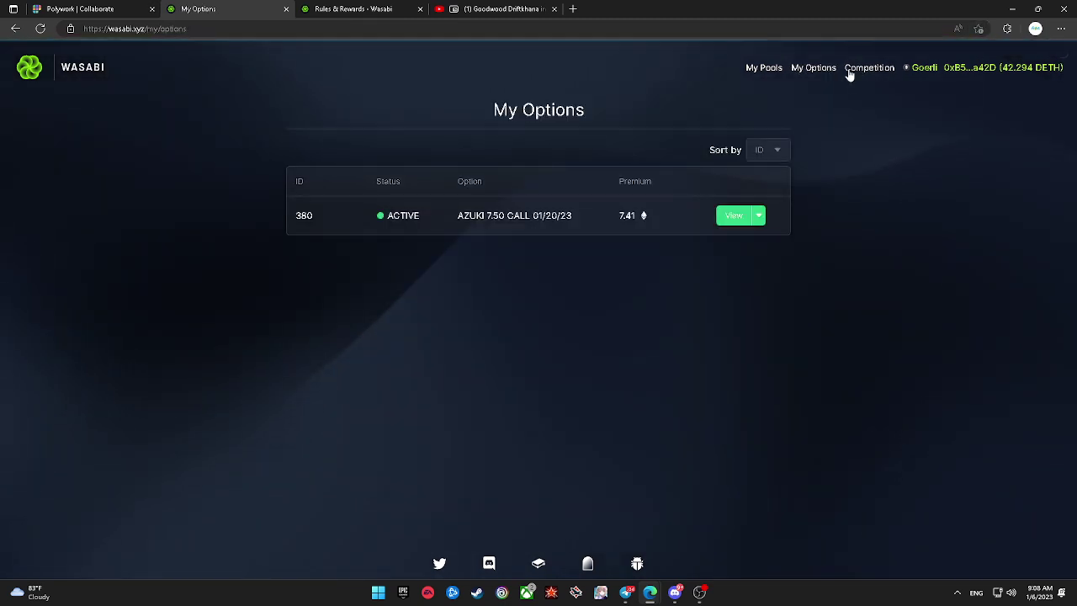
{"action": "left_click", "coordinate": [854, 71]}
{"action": "left_click", "coordinate": [760, 68]}
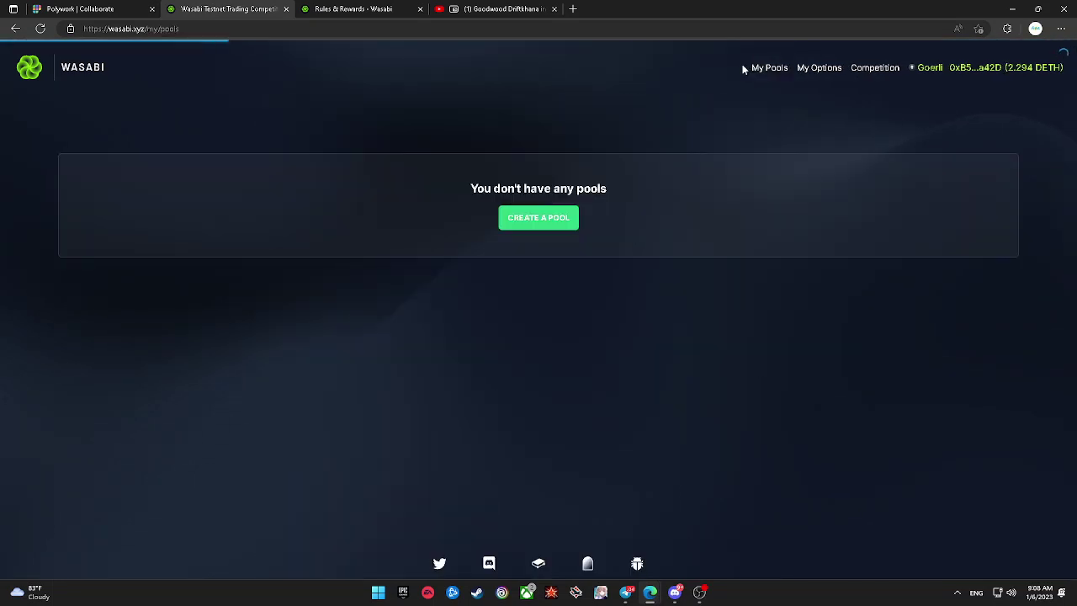
{"action": "left_click", "coordinate": [829, 72]}
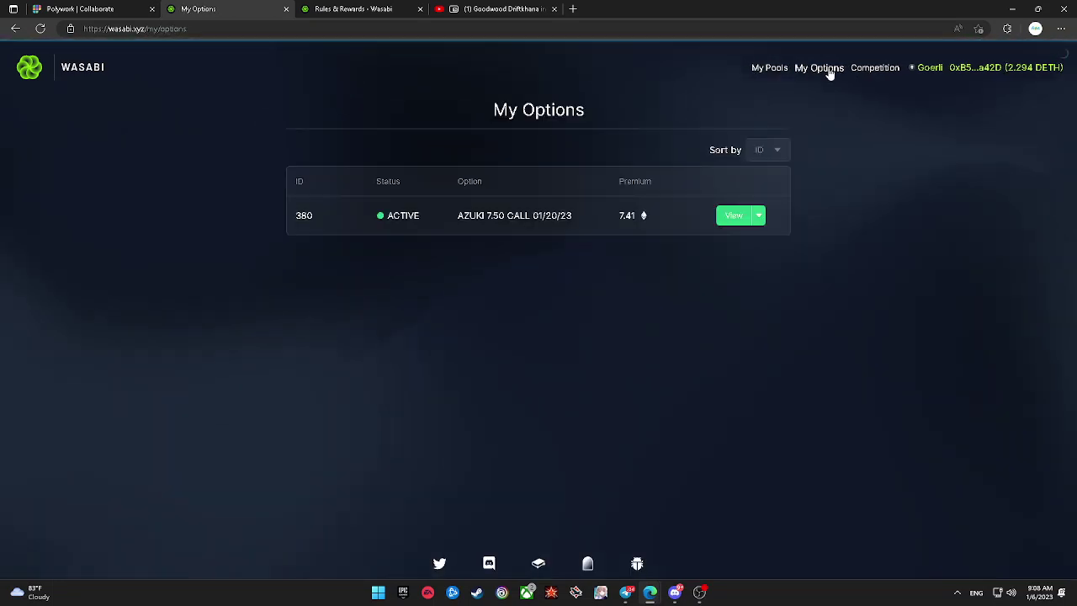
Step: Review the scoring criteria, personal stats, trades and leaderboard on the trading competition page
{"action": "left_click", "coordinate": [858, 69]}
{"action": "scroll", "coordinate": [756, 178], "scroll_direction": "down", "scroll_amount": 8}
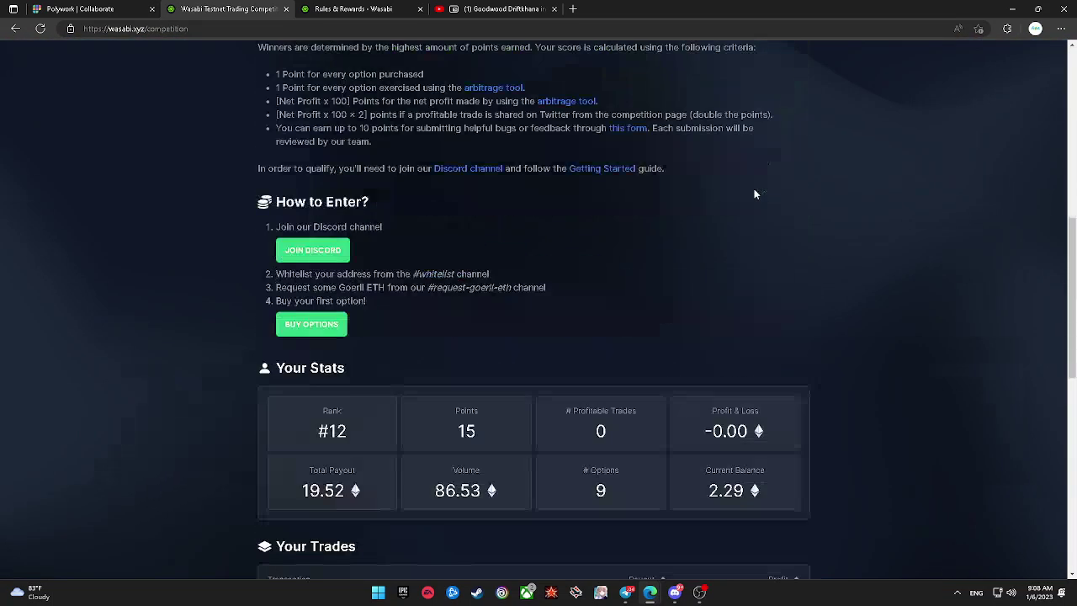
{"action": "scroll", "coordinate": [754, 194], "scroll_direction": "down", "scroll_amount": 1}
{"action": "scroll", "coordinate": [755, 190], "scroll_direction": "up", "scroll_amount": 7}
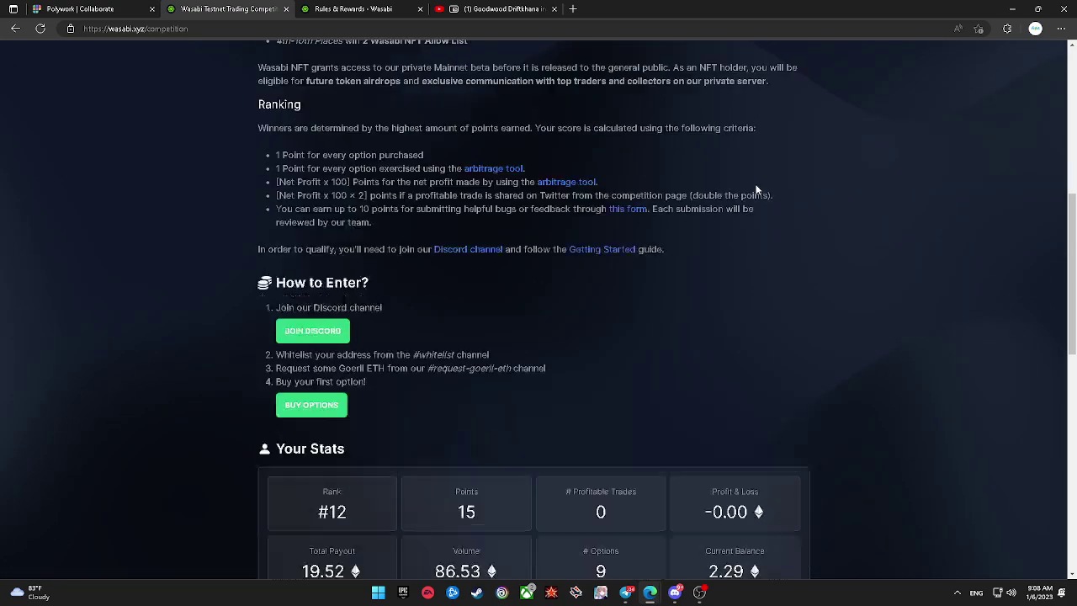
{"action": "scroll", "coordinate": [760, 179], "scroll_direction": "down", "scroll_amount": 4}
{"action": "scroll", "coordinate": [763, 181], "scroll_direction": "down", "scroll_amount": 3}
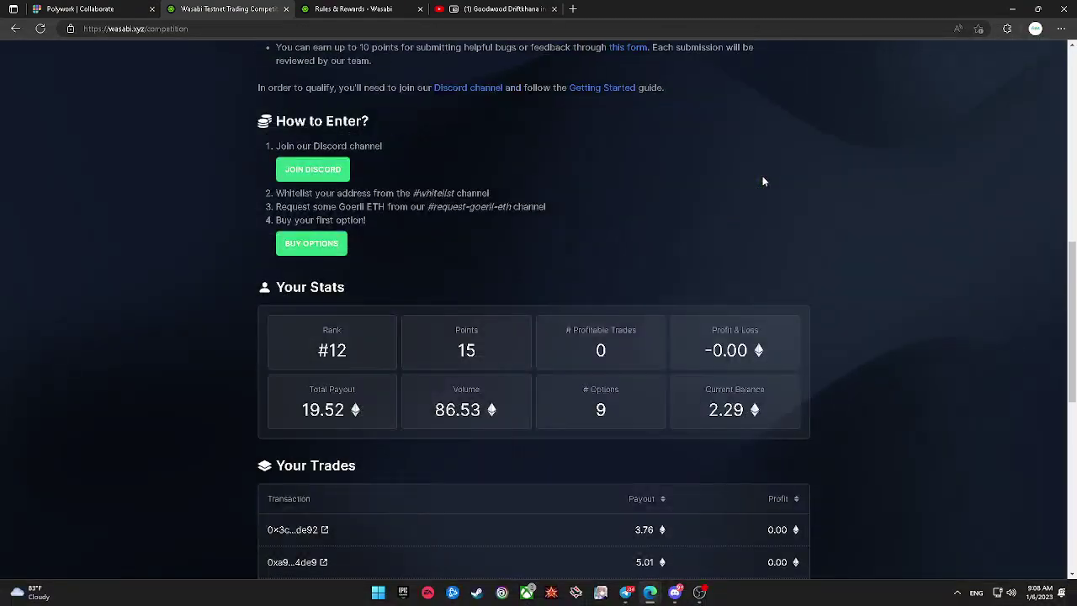
{"action": "scroll", "coordinate": [763, 181], "scroll_direction": "down", "scroll_amount": 5}
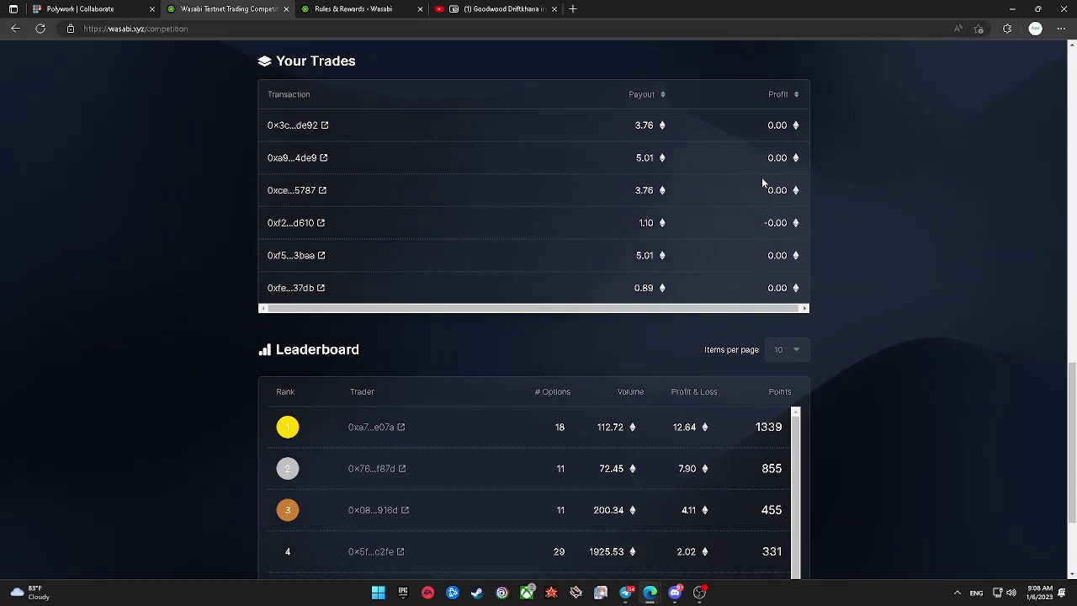
{"action": "scroll", "coordinate": [763, 183], "scroll_direction": "down", "scroll_amount": 2}
{"action": "scroll", "coordinate": [763, 183], "scroll_direction": "up", "scroll_amount": 6}
{"action": "scroll", "coordinate": [763, 183], "scroll_direction": "up", "scroll_amount": 2}
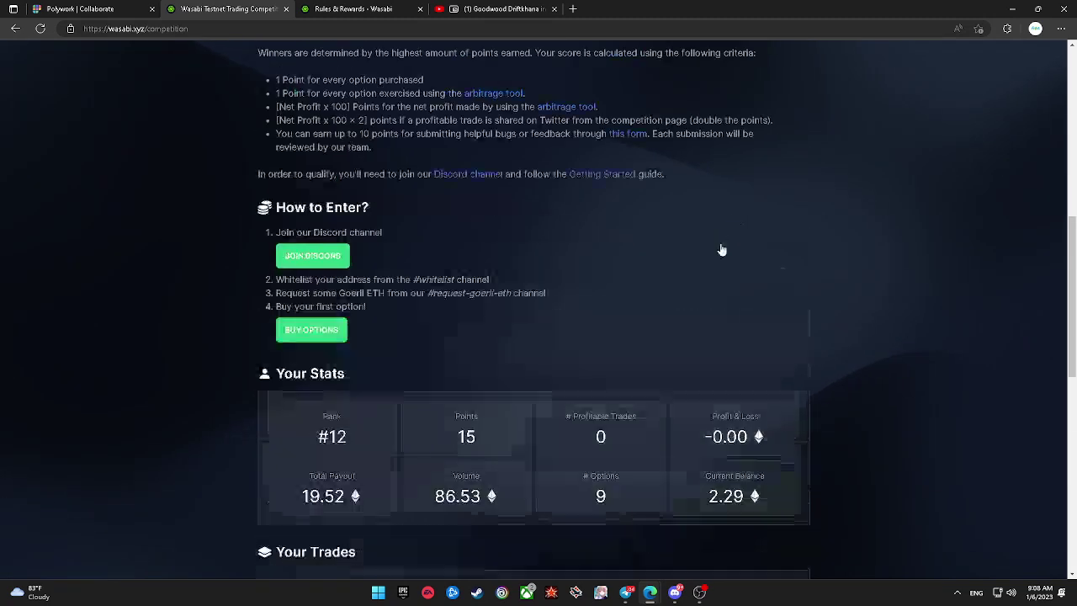
{"action": "scroll", "coordinate": [558, 559], "scroll_direction": "up", "scroll_amount": 1}
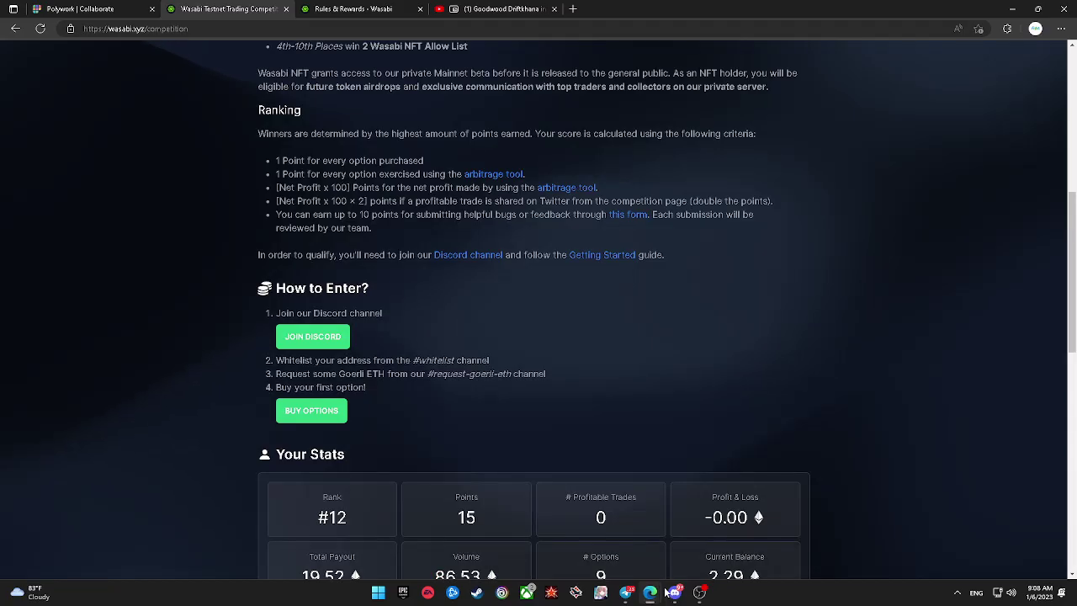
Step: Switch to Discord's request-goerli-eth channel on the Wasabi server
{"action": "left_click", "coordinate": [674, 593]}
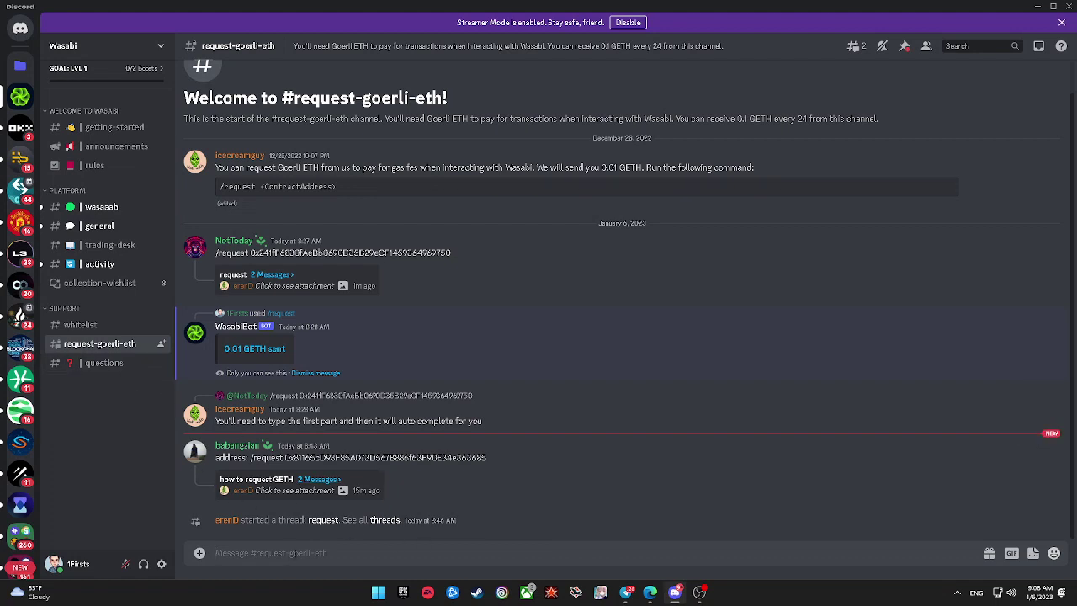
{"action": "type", "text": "/re"}
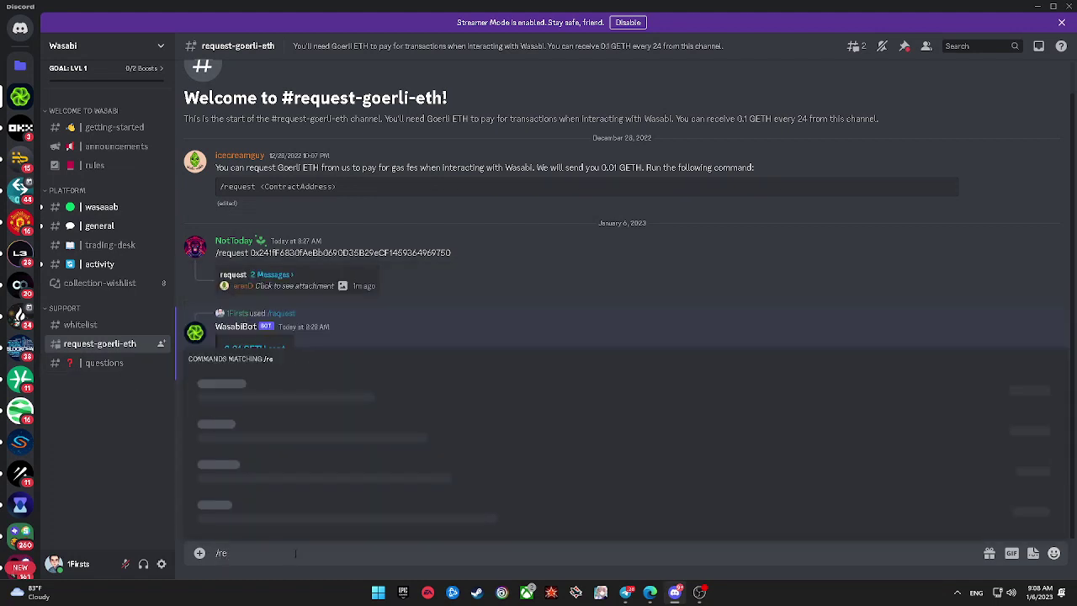
{"action": "key", "text": "BackSpace"}
{"action": "key", "text": "BackSpace"}
{"action": "key", "text": "BackSpace"}
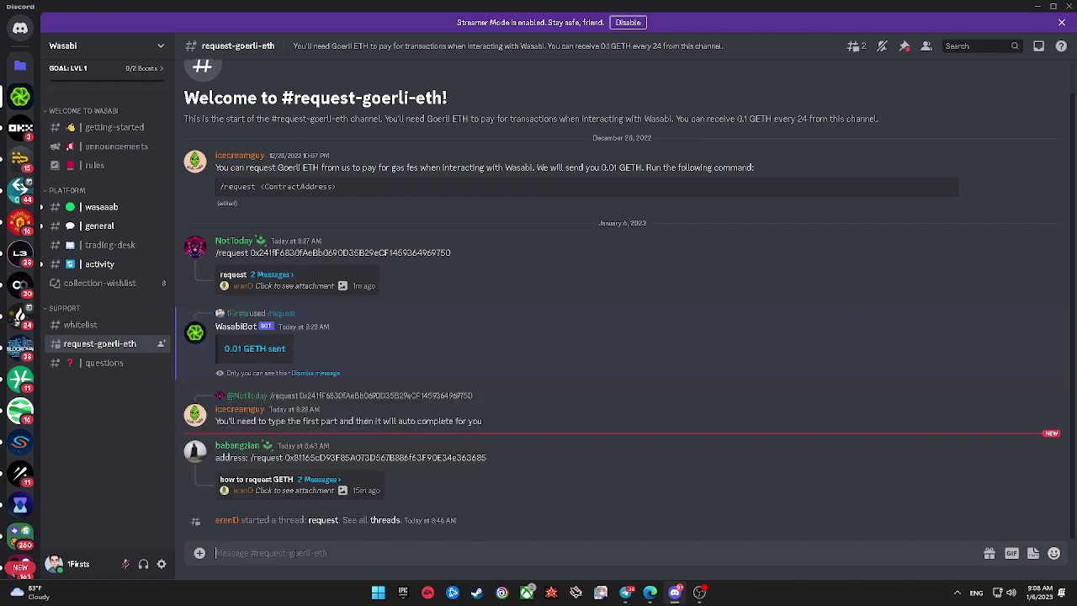
Step: Open the request thread and select the full text of the own earlier /request command, including the wallet address
{"action": "left_click", "coordinate": [264, 277]}
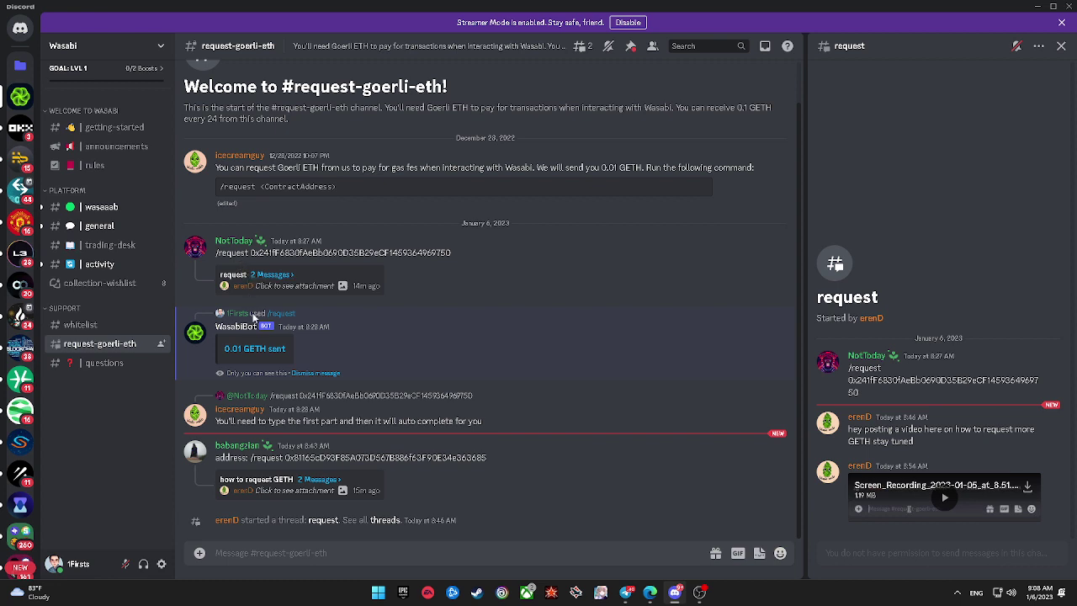
{"action": "mouse_move", "coordinate": [281, 313]}
{"action": "left_click_drag", "start_coordinate": [210, 293], "coordinate": [190, 270]}
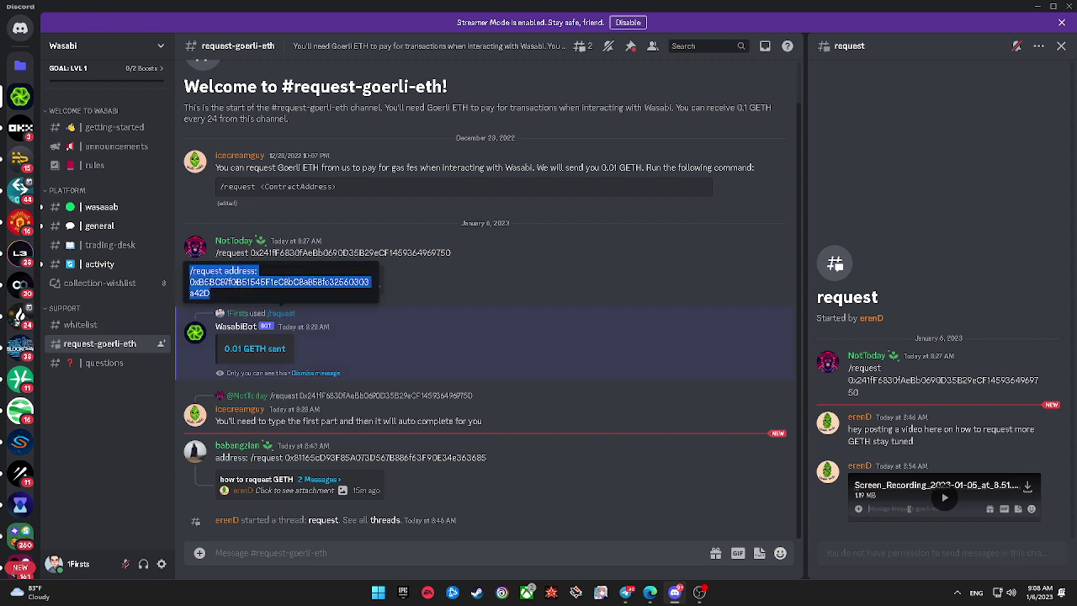
Step: Copy the earlier /request command with its wallet address and paste it into the message box of the request-goerli-eth channel
{"action": "left_click", "coordinate": [190, 270]}
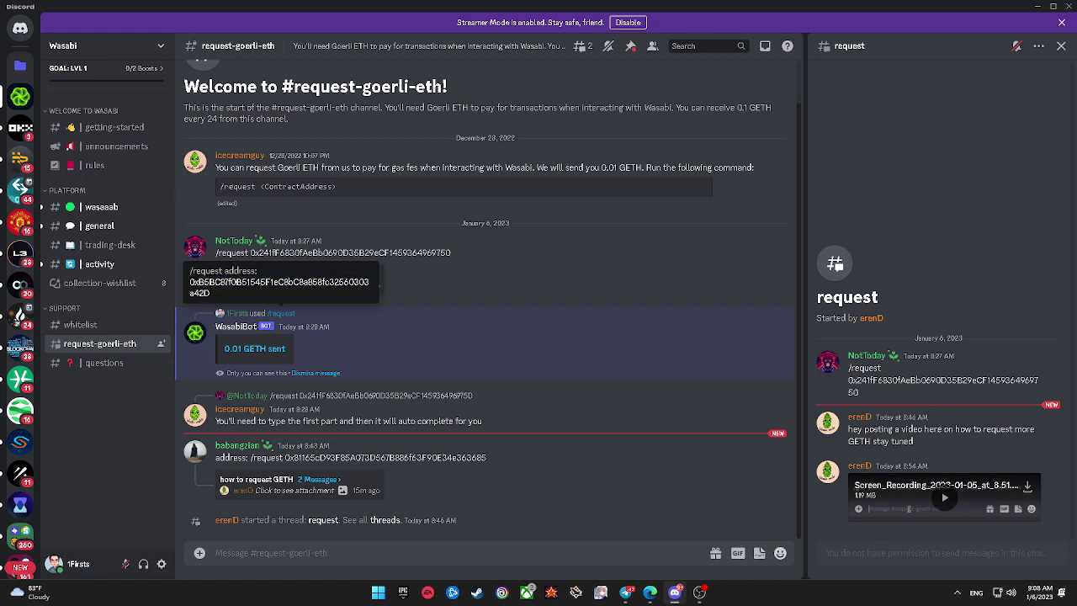
{"action": "key", "text": "ctrl+a"}
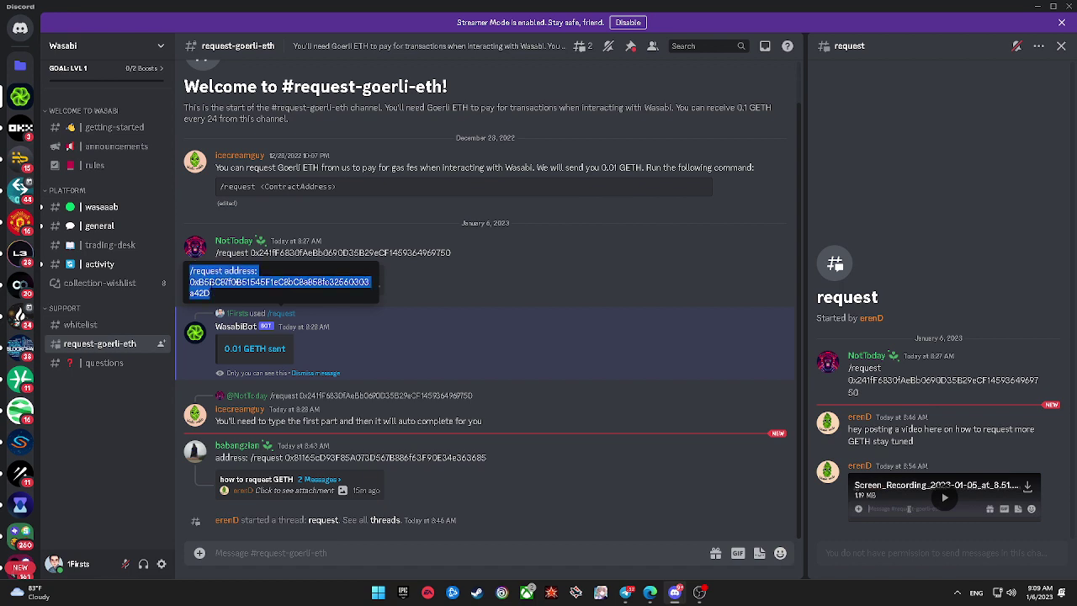
{"action": "key", "text": "ctrl+c"}
{"action": "key", "text": "Escape"}
{"action": "key", "text": "ctrl+v"}
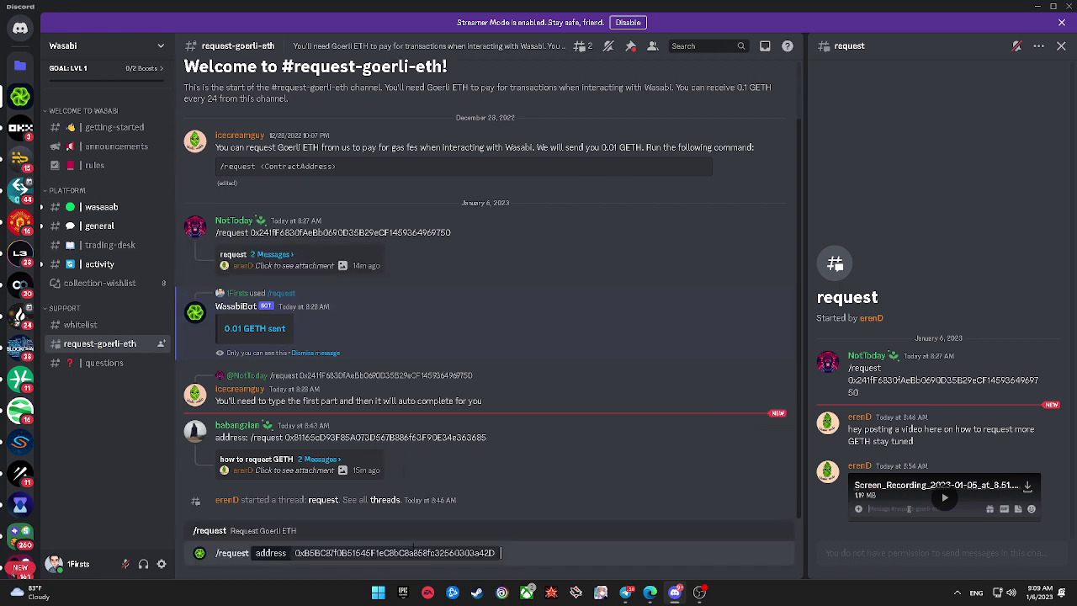
Step: Remove the last character of the wallet address and send the /request command
{"action": "key", "text": "BackSpace"}
{"action": "key", "text": "BackSpace"}
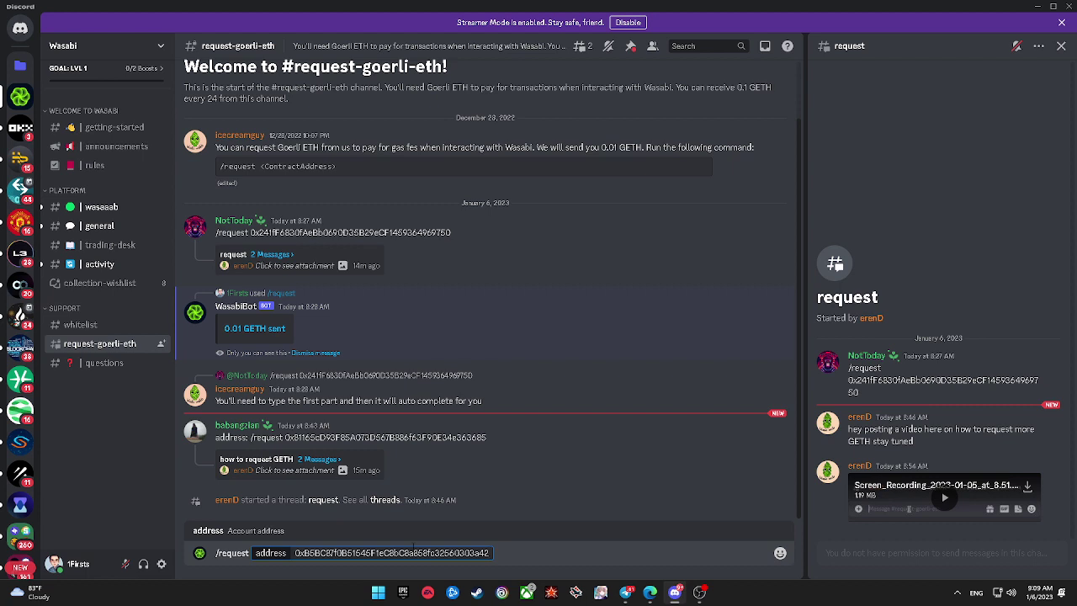
{"action": "key", "text": "Return"}
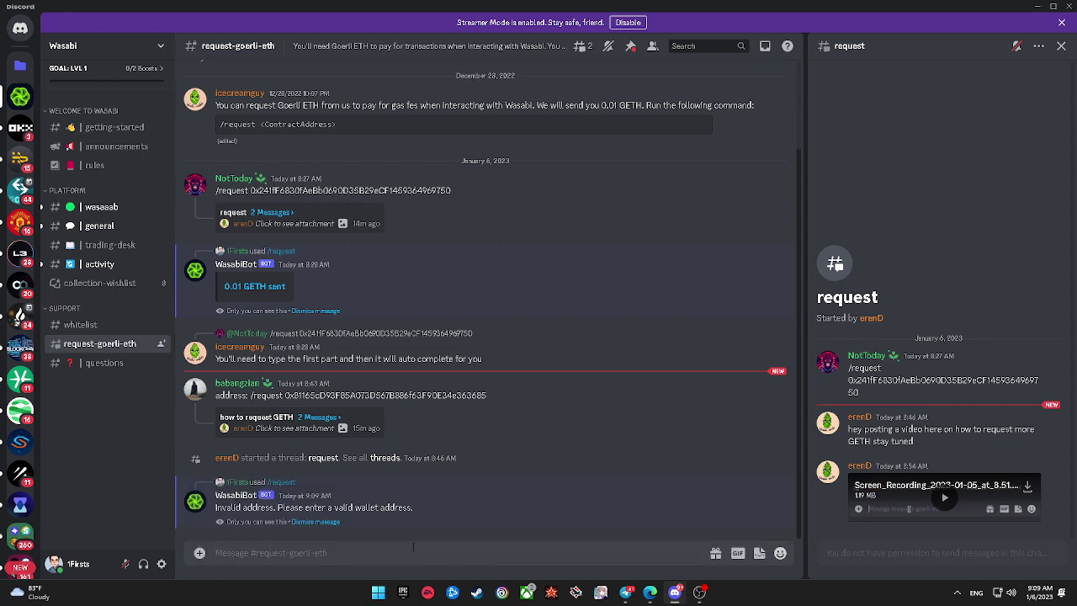
Step: Put the copied /request command back into the message box and erase it down to /requ
{"action": "key", "text": "ctrl+v"}
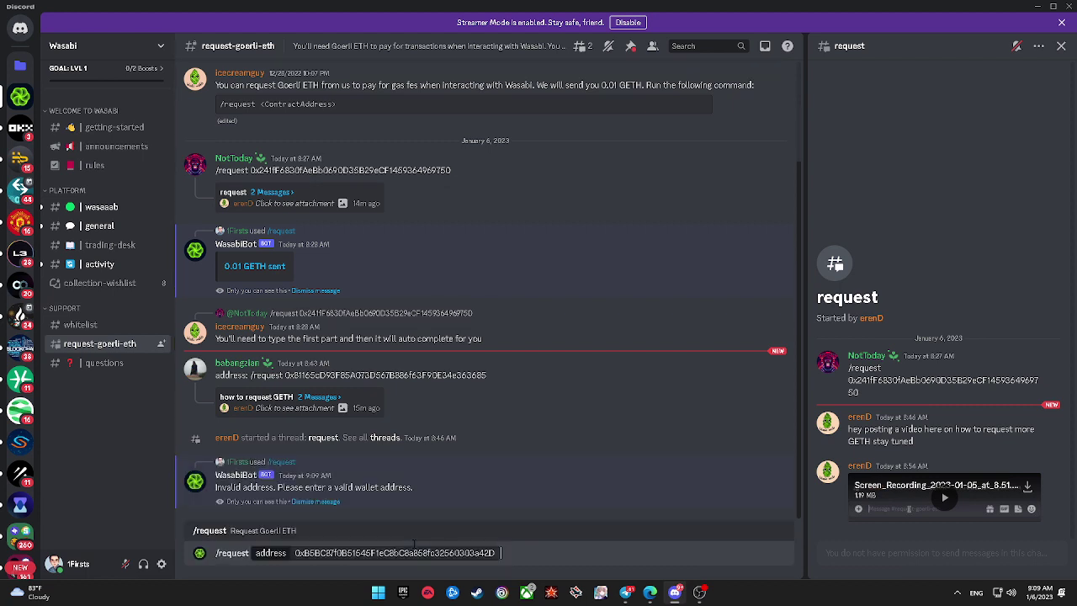
{"action": "key", "text": "BackSpace"}
{"action": "key", "text": "BackSpace"}
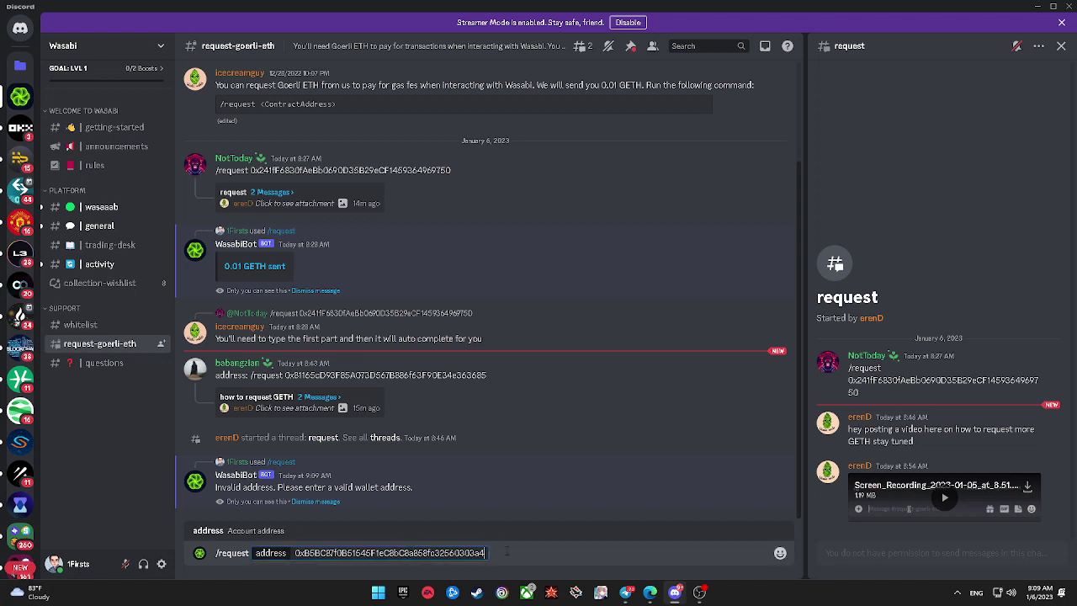
{"action": "key", "text": "BackSpace"}
{"action": "key", "text": "BackSpace"}
{"action": "key", "text": "BackSpace"}
{"action": "key", "text": "BackSpace"}
{"action": "key", "text": "BackSpace"}
{"action": "key", "text": "BackSpace"}
{"action": "key", "text": "BackSpace"}
{"action": "key", "text": "BackSpace"}
{"action": "key", "text": "BackSpace"}
{"action": "key", "text": "BackSpace"}
{"action": "key", "text": "BackSpace"}
{"action": "key", "text": "BackSpace"}
{"action": "key", "text": "BackSpace"}
{"action": "key", "text": "BackSpace"}
{"action": "key", "text": "BackSpace"}
{"action": "key", "text": "BackSpace"}
{"action": "key", "text": "BackSpace"}
{"action": "key", "text": "BackSpace"}
{"action": "key", "text": "BackSpace"}
{"action": "key", "text": "BackSpace"}
{"action": "key", "text": "BackSpace"}
{"action": "key", "text": "BackSpace"}
{"action": "key", "text": "BackSpace"}
{"action": "key", "text": "BackSpace"}
{"action": "key", "text": "BackSpace"}
{"action": "key", "text": "BackSpace"}
{"action": "key", "text": "BackSpace"}
{"action": "key", "text": "BackSpace"}
{"action": "key", "text": "BackSpace"}
{"action": "key", "text": "BackSpace"}
{"action": "key", "text": "BackSpace"}
{"action": "key", "text": "BackSpace"}
{"action": "key", "text": "BackSpace"}
{"action": "key", "text": "BackSpace"}
{"action": "key", "text": "BackSpace"}
{"action": "key", "text": "BackSpace"}
{"action": "key", "text": "BackSpace"}
{"action": "key", "text": "BackSpace"}
{"action": "key", "text": "BackSpace"}
{"action": "key", "text": "BackSpace"}
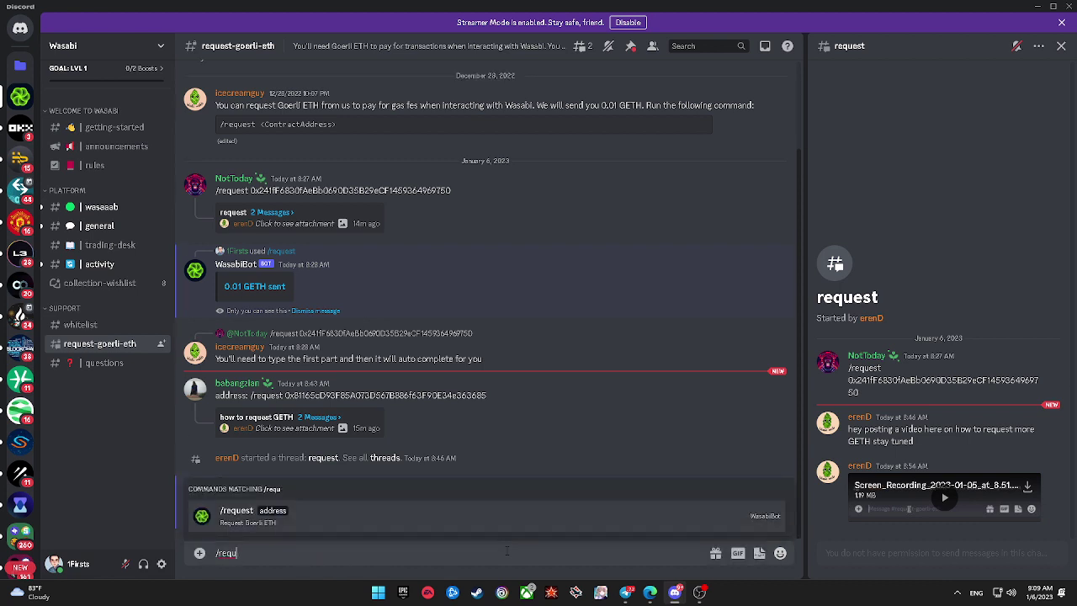
{"action": "key", "text": "ctrl+v"}
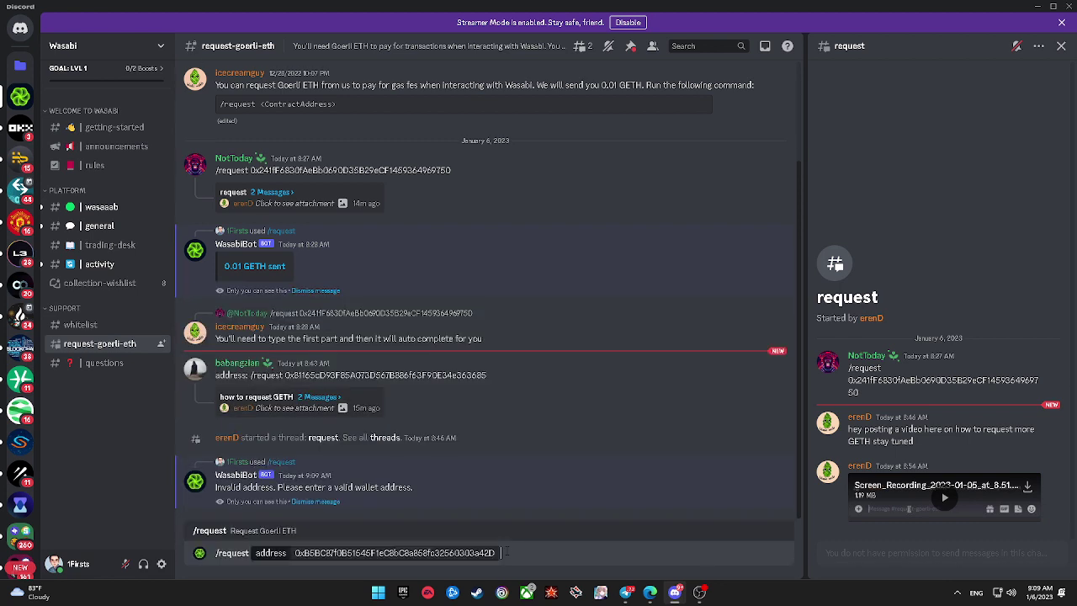
{"action": "left_click", "coordinate": [505, 552]}
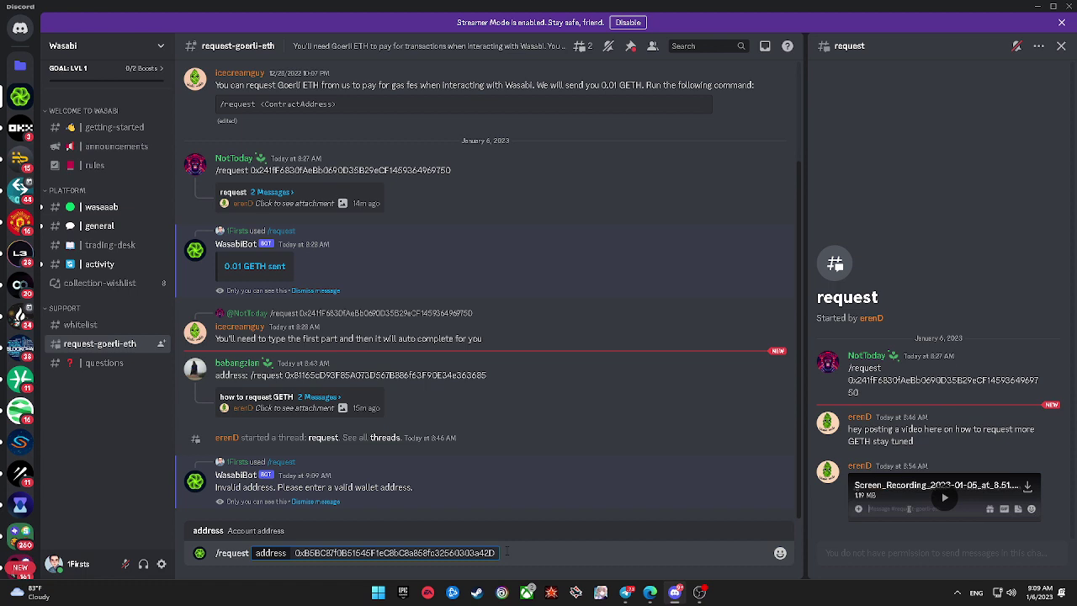
{"action": "key", "text": "shift+Left"}
{"action": "key", "text": "shift+Left"}
{"action": "key", "text": "shift+Left"}
{"action": "key", "text": "shift+Left"}
{"action": "key", "text": "shift+Left"}
{"action": "key", "text": "shift+Left"}
{"action": "key", "text": "shift+Left"}
{"action": "key", "text": "shift+Left"}
{"action": "key", "text": "shift+Left"}
{"action": "key", "text": "shift+Left"}
{"action": "key", "text": "shift+Left"}
{"action": "key", "text": "shift+Left"}
{"action": "key", "text": "shift+Left"}
{"action": "key", "text": "shift+Left"}
{"action": "key", "text": "shift+Left"}
{"action": "key", "text": "shift+Left"}
{"action": "key", "text": "shift+Left"}
{"action": "key", "text": "shift+Left"}
{"action": "key", "text": "shift+Left"}
{"action": "key", "text": "shift+Left"}
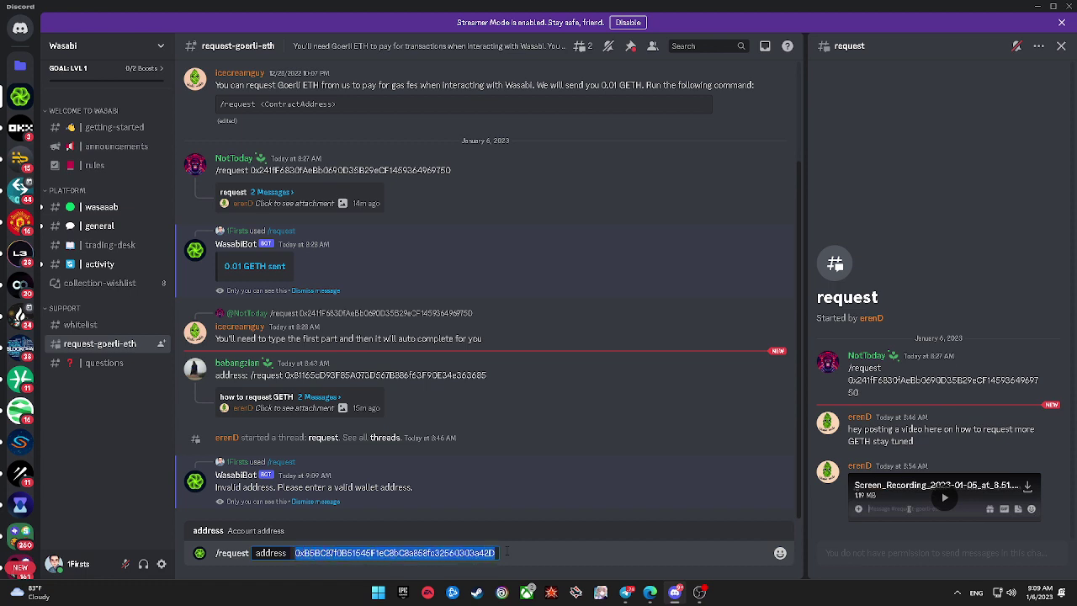
{"action": "key", "text": "ctrl+a"}
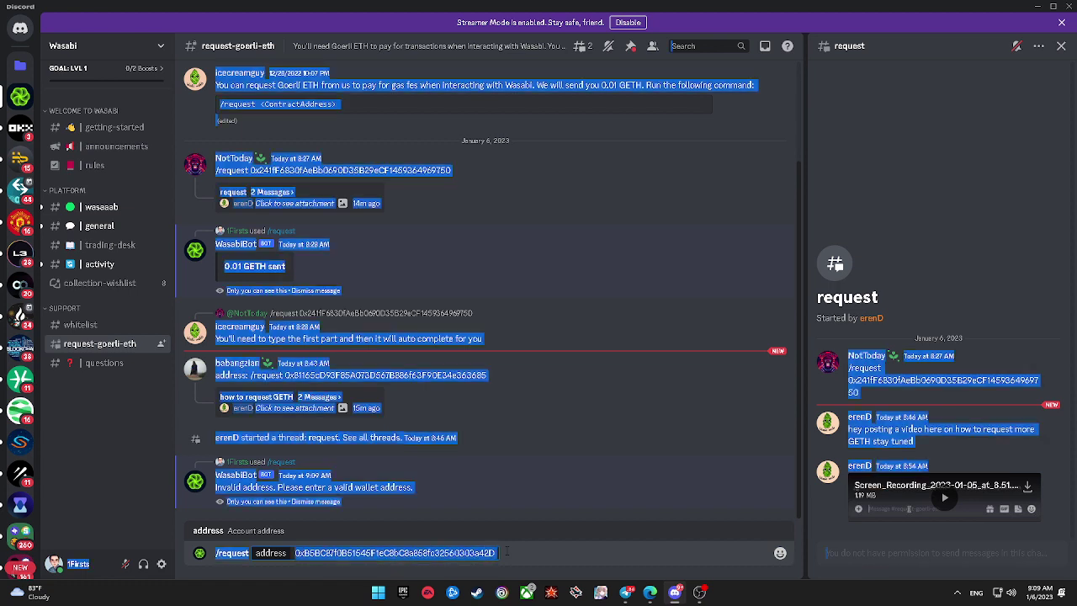
{"action": "left_click", "coordinate": [507, 552]}
{"action": "key", "text": "BackSpace"}
{"action": "key", "text": "BackSpace"}
{"action": "key", "text": "BackSpace"}
{"action": "key", "text": "BackSpace"}
{"action": "key", "text": "BackSpace"}
{"action": "key", "text": "BackSpace"}
{"action": "key", "text": "BackSpace"}
{"action": "key", "text": "BackSpace"}
{"action": "key", "text": "BackSpace"}
{"action": "key", "text": "BackSpace"}
{"action": "key", "text": "BackSpace"}
{"action": "key", "text": "BackSpace"}
{"action": "key", "text": "BackSpace"}
{"action": "key", "text": "BackSpace"}
{"action": "key", "text": "BackSpace"}
{"action": "key", "text": "BackSpace"}
{"action": "key", "text": "BackSpace"}
{"action": "key", "text": "BackSpace"}
{"action": "key", "text": "BackSpace"}
{"action": "key", "text": "BackSpace"}
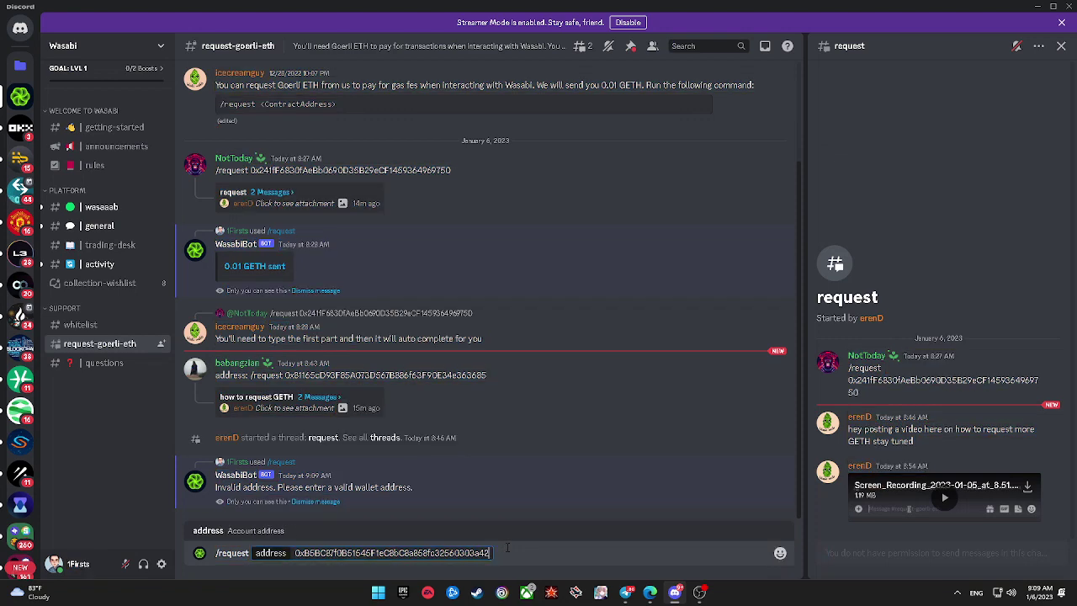
{"action": "key", "text": "BackSpace"}
{"action": "key", "text": "BackSpace"}
{"action": "key", "text": "BackSpace"}
{"action": "key", "text": "BackSpace"}
{"action": "key", "text": "BackSpace"}
{"action": "key", "text": "BackSpace"}
{"action": "key", "text": "BackSpace"}
{"action": "key", "text": "BackSpace"}
{"action": "key", "text": "BackSpace"}
{"action": "key", "text": "BackSpace"}
{"action": "key", "text": "BackSpace"}
{"action": "key", "text": "BackSpace"}
{"action": "key", "text": "BackSpace"}
{"action": "key", "text": "BackSpace"}
{"action": "key", "text": "BackSpace"}
{"action": "key", "text": "BackSpace"}
{"action": "key", "text": "BackSpace"}
{"action": "key", "text": "BackSpace"}
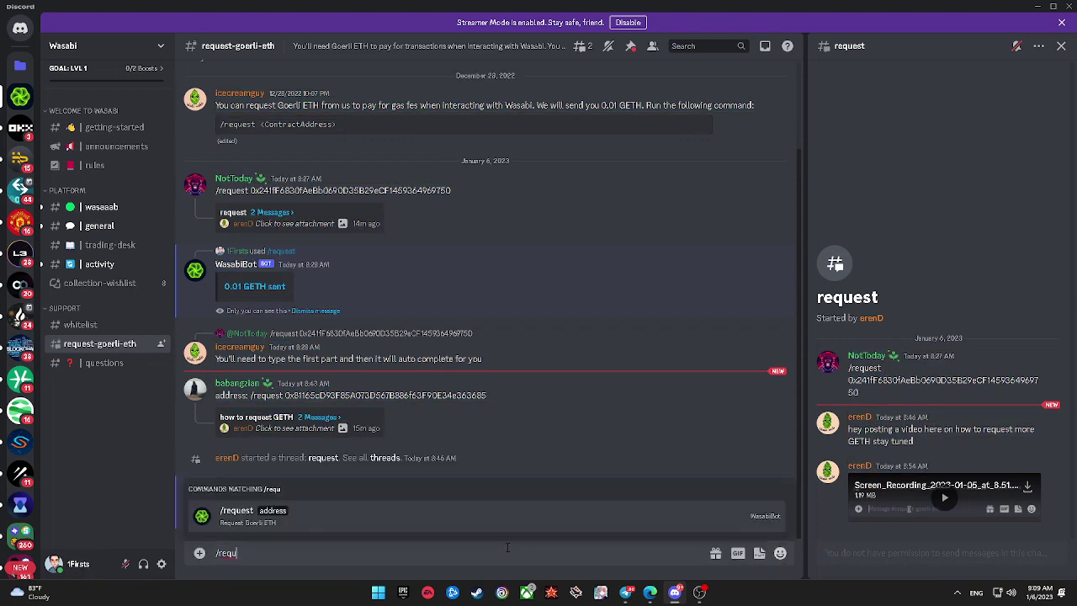
Step: Choose WasabiBot's /request command, fill its address with the copied wallet address, and send it
{"action": "left_click", "coordinate": [425, 514]}
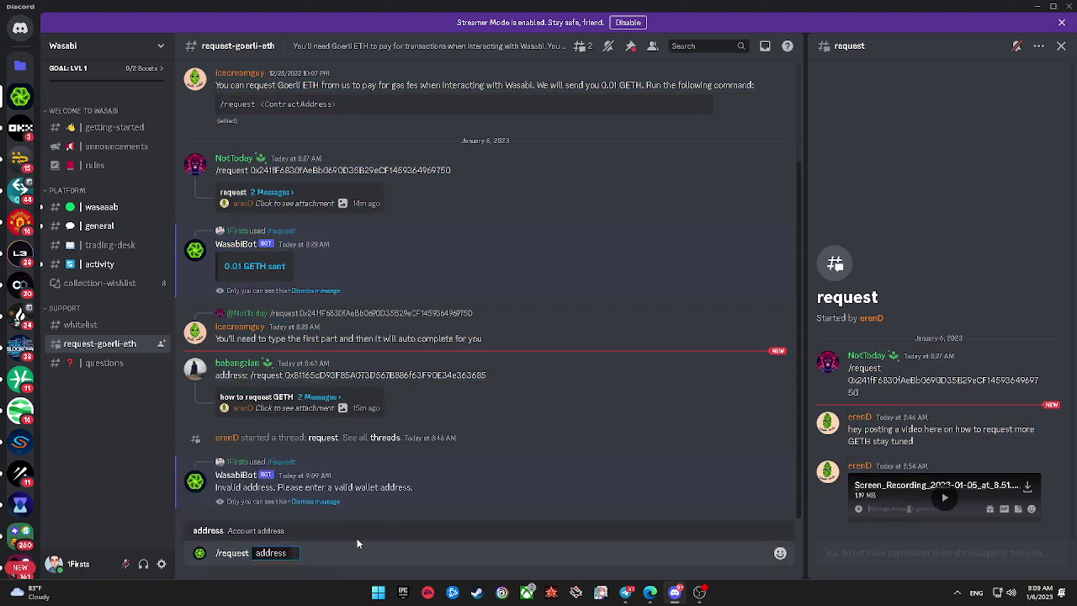
{"action": "key", "text": "ctrl+v"}
{"action": "key", "text": "Return"}
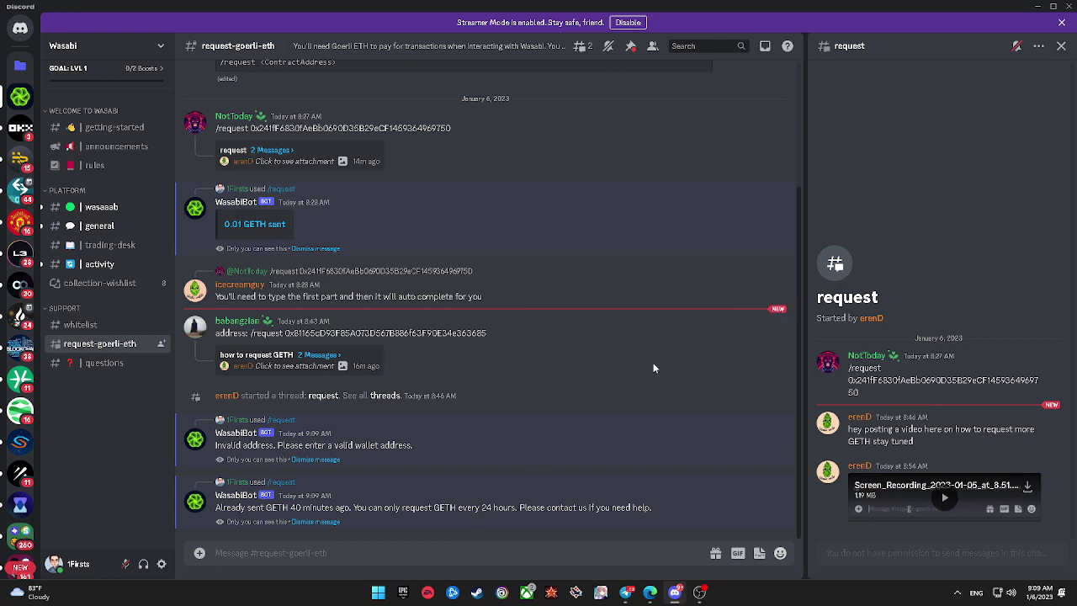
Step: Switch to the Wasabi site in the Edge browser, open the My Options page and reload it
{"action": "left_click", "coordinate": [1038, 7]}
{"action": "scroll", "coordinate": [749, 252], "scroll_direction": "down", "scroll_amount": 1}
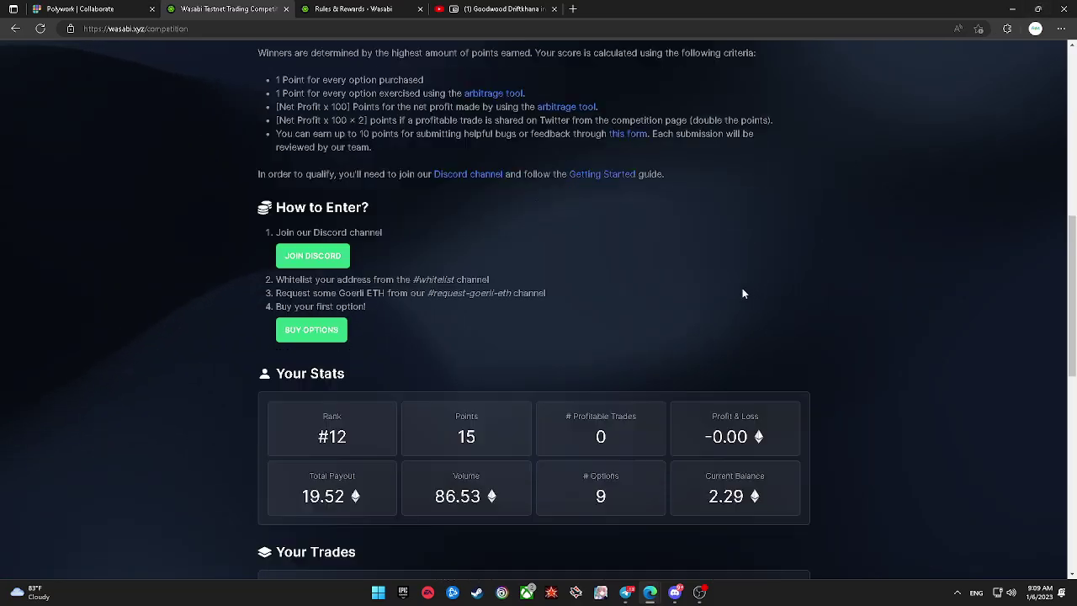
{"action": "scroll", "coordinate": [743, 288], "scroll_direction": "up", "scroll_amount": 7}
{"action": "left_click", "coordinate": [810, 68]}
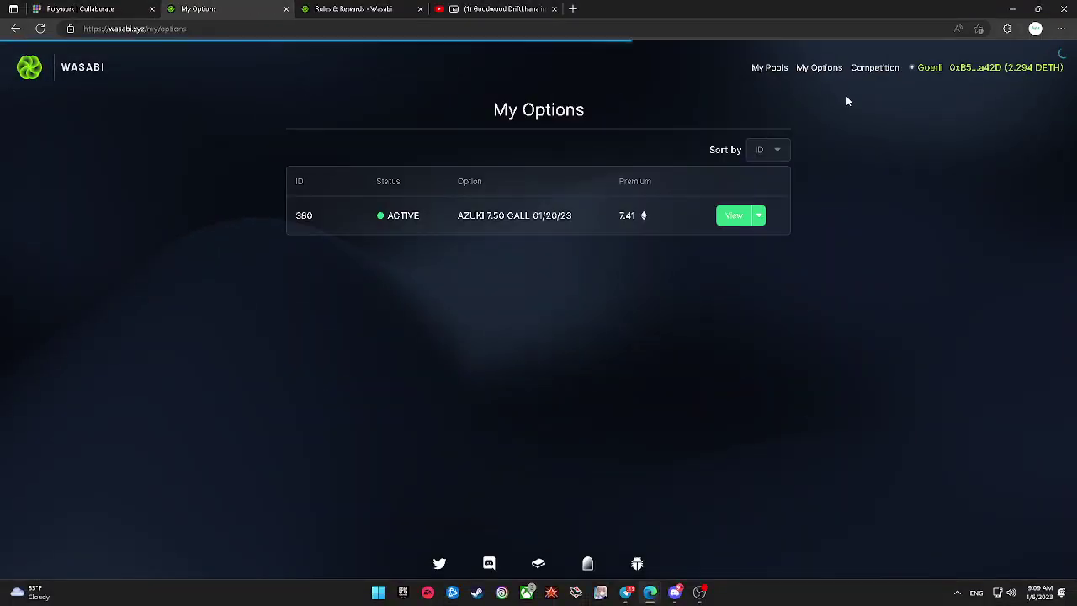
{"action": "left_click", "coordinate": [40, 28]}
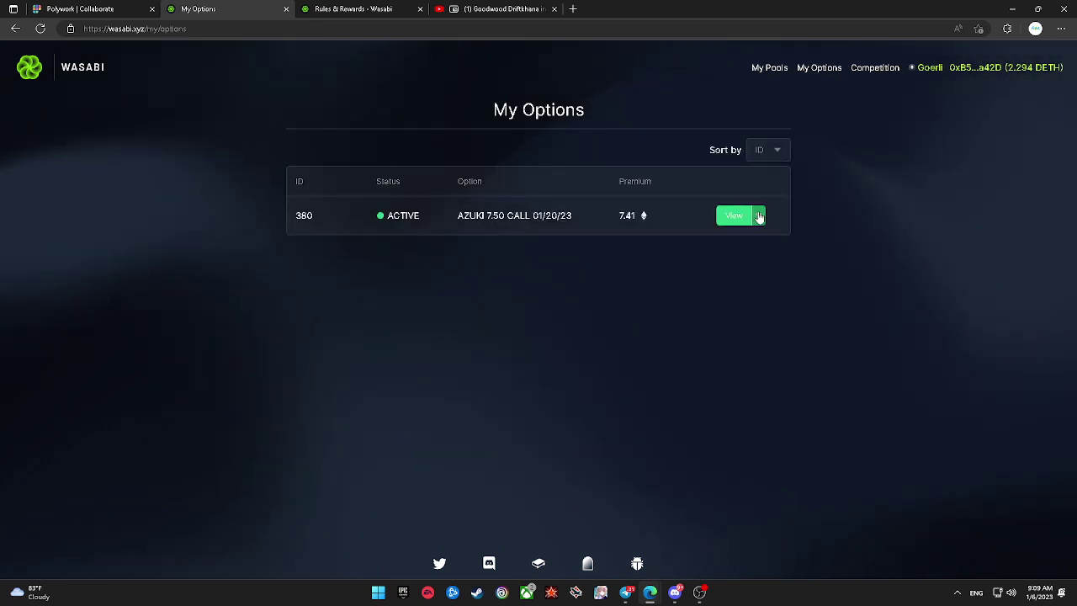
Step: Open the Arbitrage Trade for the AZUKI 7.50 CALL 01/20/23 option and bring up its payout summary
{"action": "left_click", "coordinate": [758, 216]}
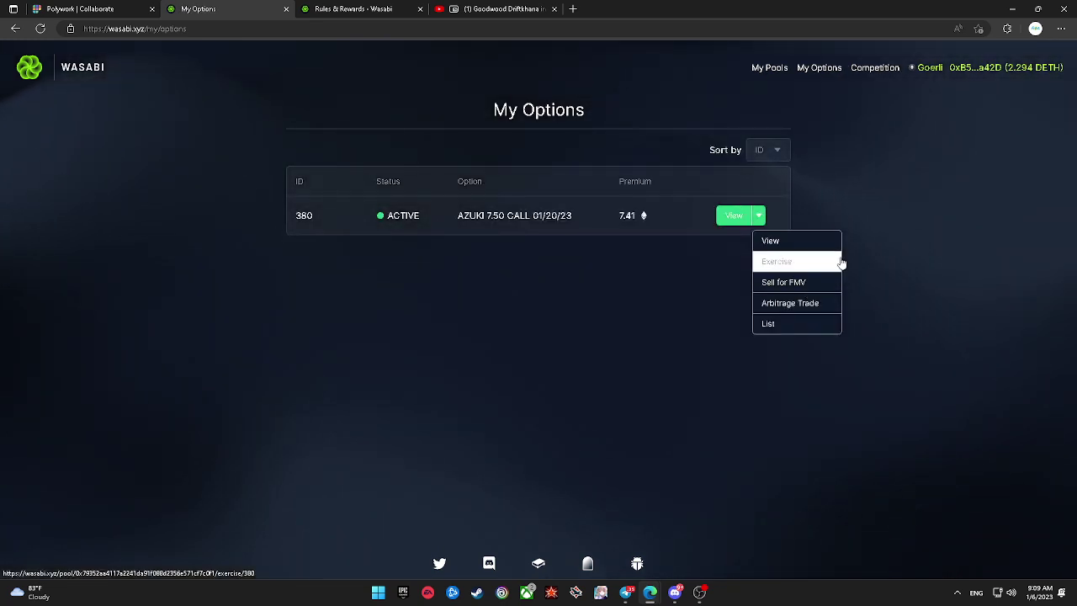
{"action": "left_click", "coordinate": [814, 315]}
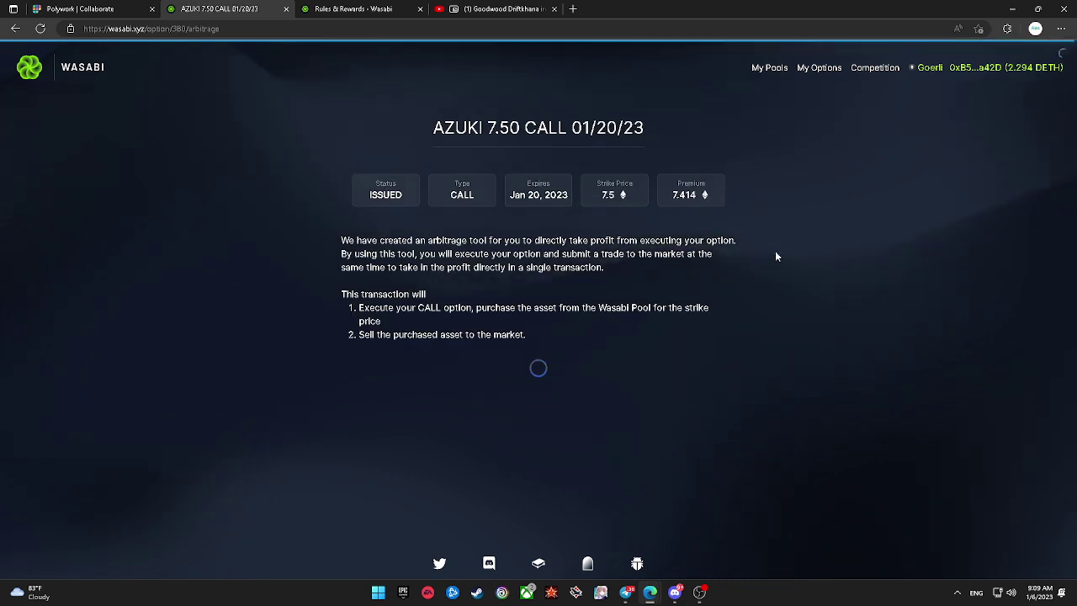
{"action": "scroll", "coordinate": [744, 257], "scroll_direction": "down", "scroll_amount": 2}
{"action": "scroll", "coordinate": [753, 245], "scroll_direction": "down", "scroll_amount": 1}
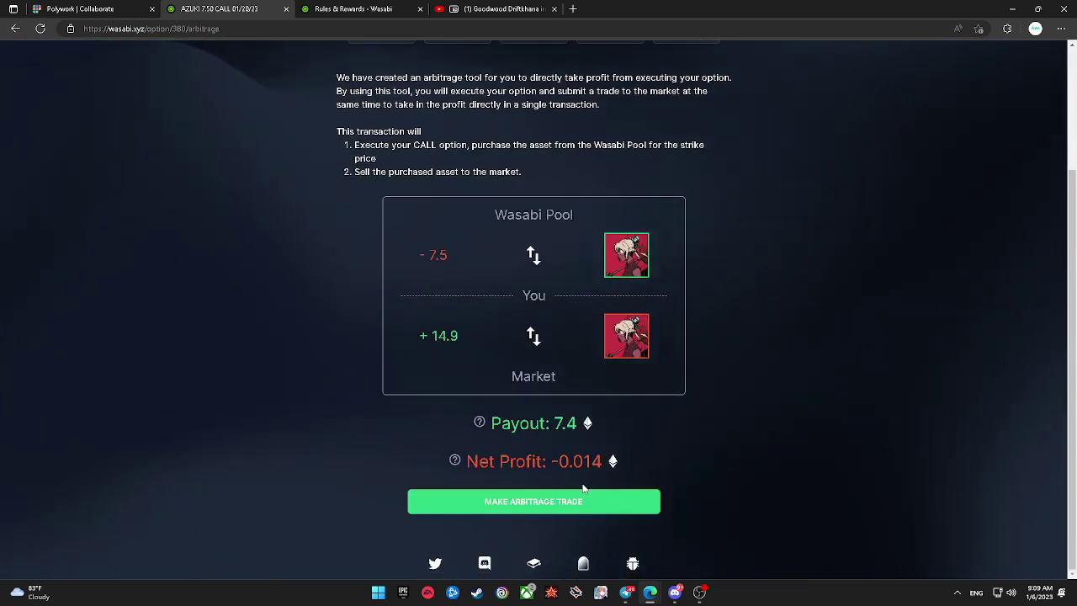
Step: Make the arbitrage trade for the AZUKI option and approve both of its transactions in MetaMask
{"action": "left_click", "coordinate": [579, 509]}
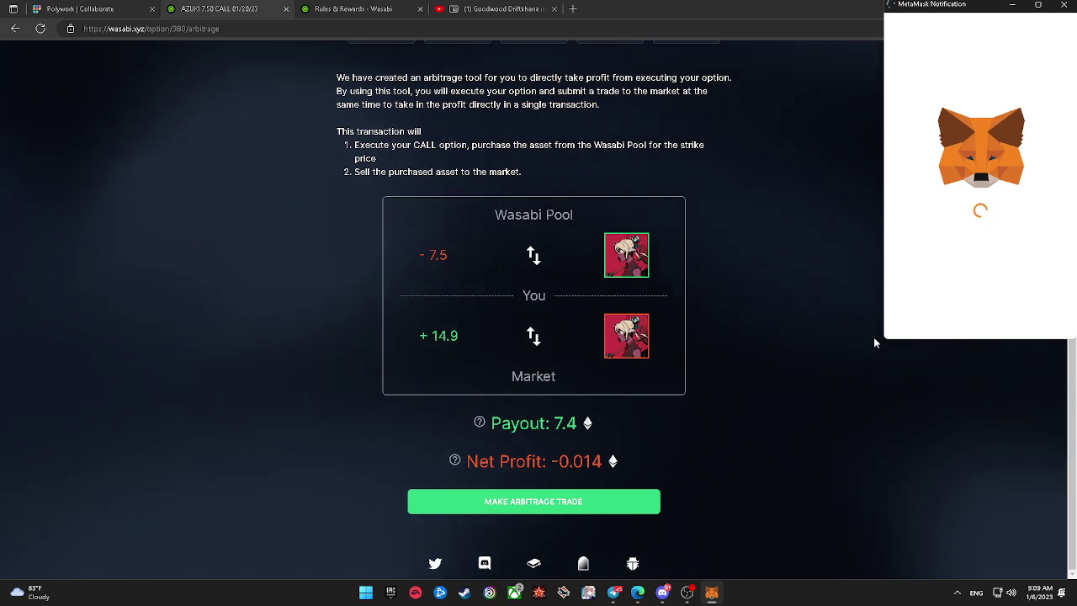
{"action": "scroll", "coordinate": [1010, 278], "scroll_direction": "down", "scroll_amount": 1}
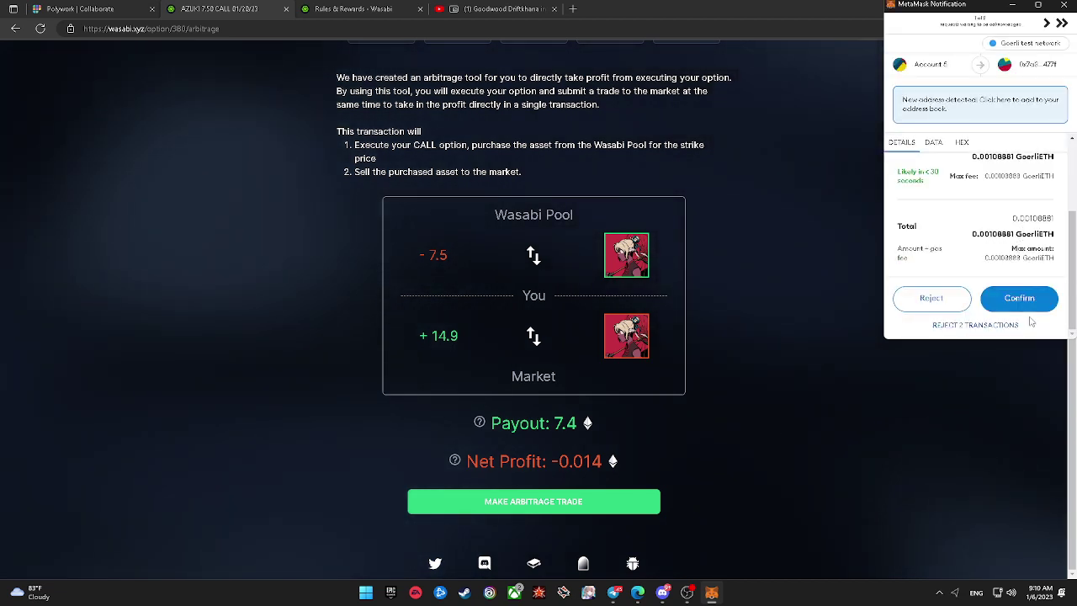
{"action": "left_click", "coordinate": [1025, 299]}
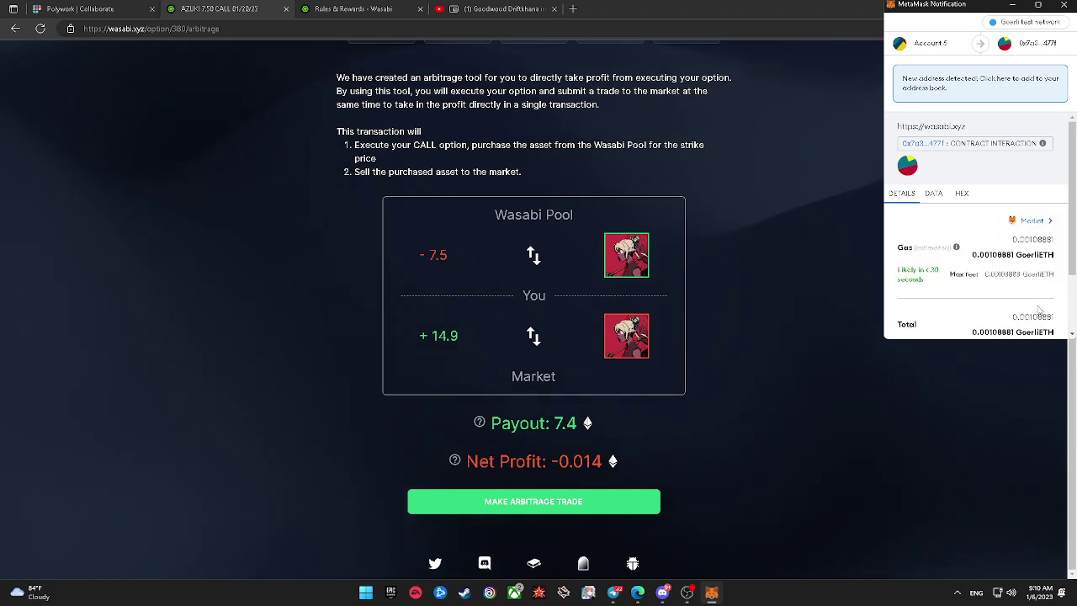
{"action": "scroll", "coordinate": [1040, 312], "scroll_direction": "down", "scroll_amount": 3}
{"action": "left_click", "coordinate": [1040, 318]}
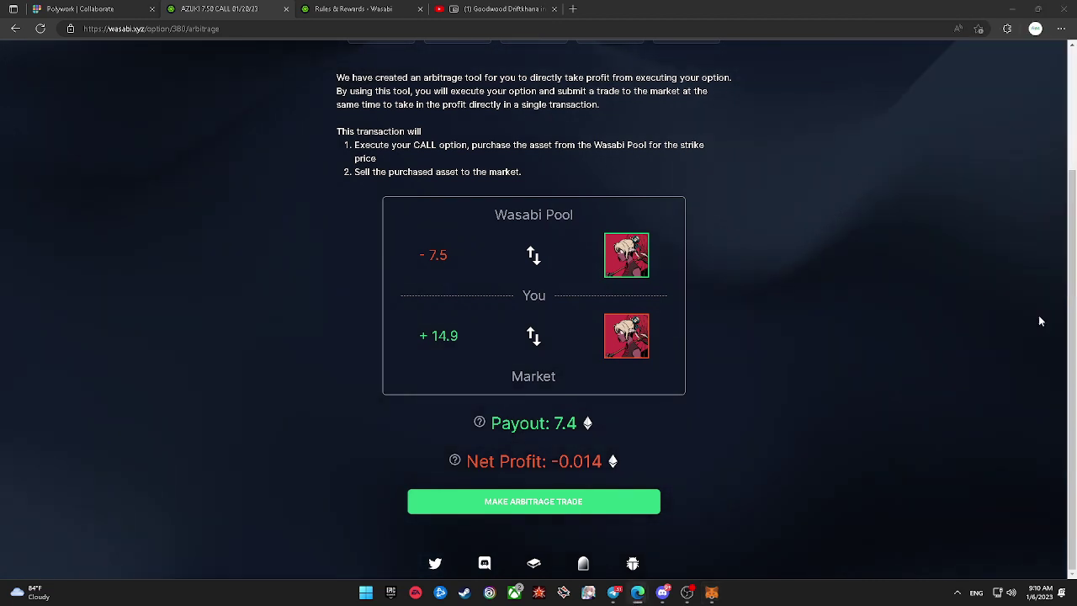
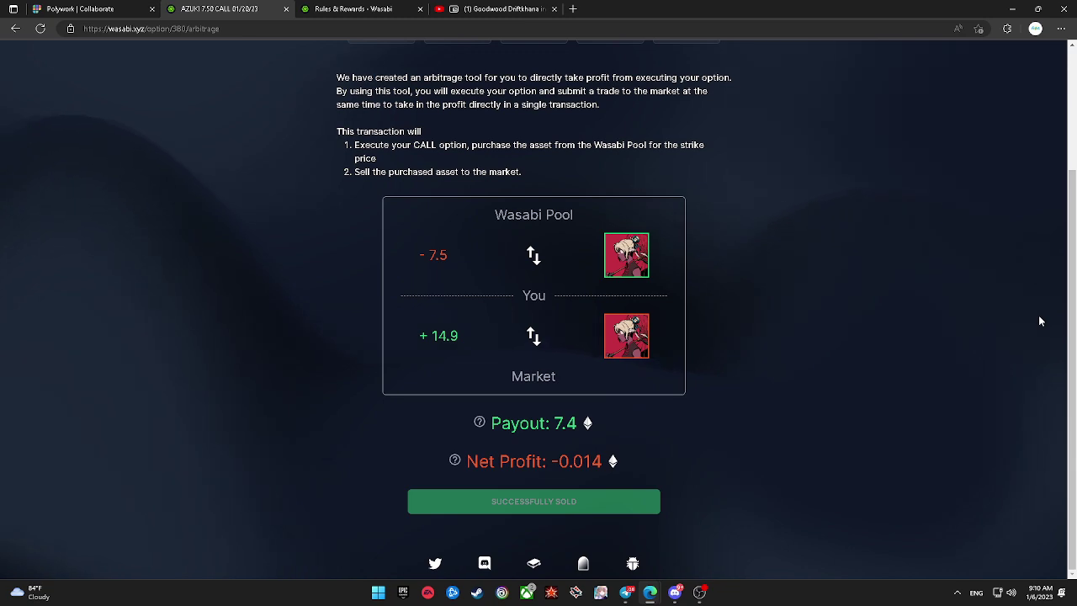
Step: Review the owned options, the personal stats and the trader leaderboard on the competition page
{"action": "scroll", "coordinate": [974, 218], "scroll_direction": "up", "scroll_amount": 3}
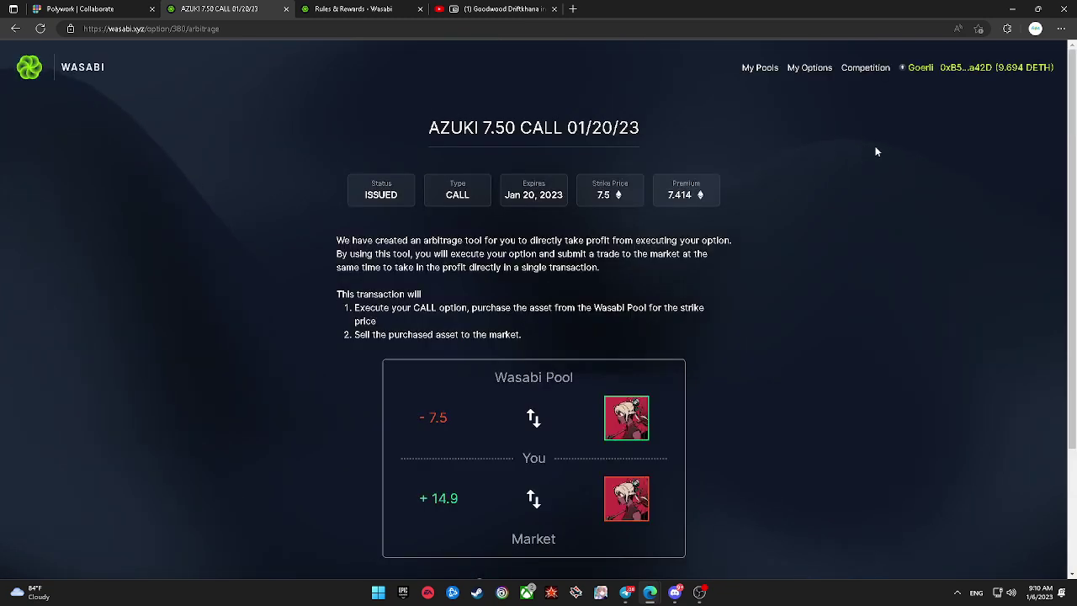
{"action": "left_click", "coordinate": [809, 67]}
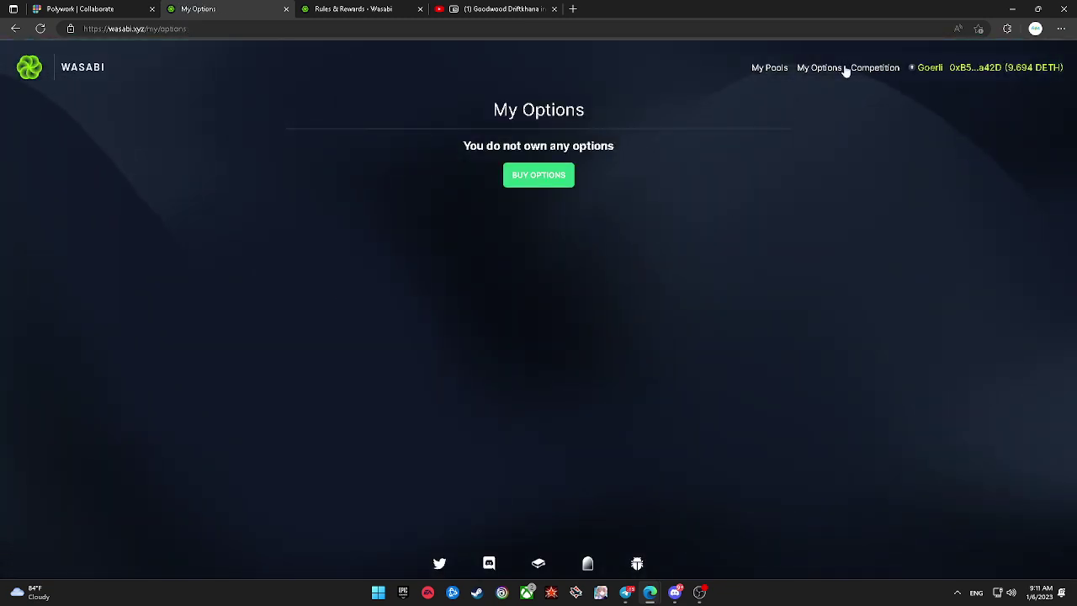
{"action": "left_click", "coordinate": [871, 67]}
{"action": "scroll", "coordinate": [717, 269], "scroll_direction": "down", "scroll_amount": 3}
{"action": "scroll", "coordinate": [730, 271], "scroll_direction": "down", "scroll_amount": 6}
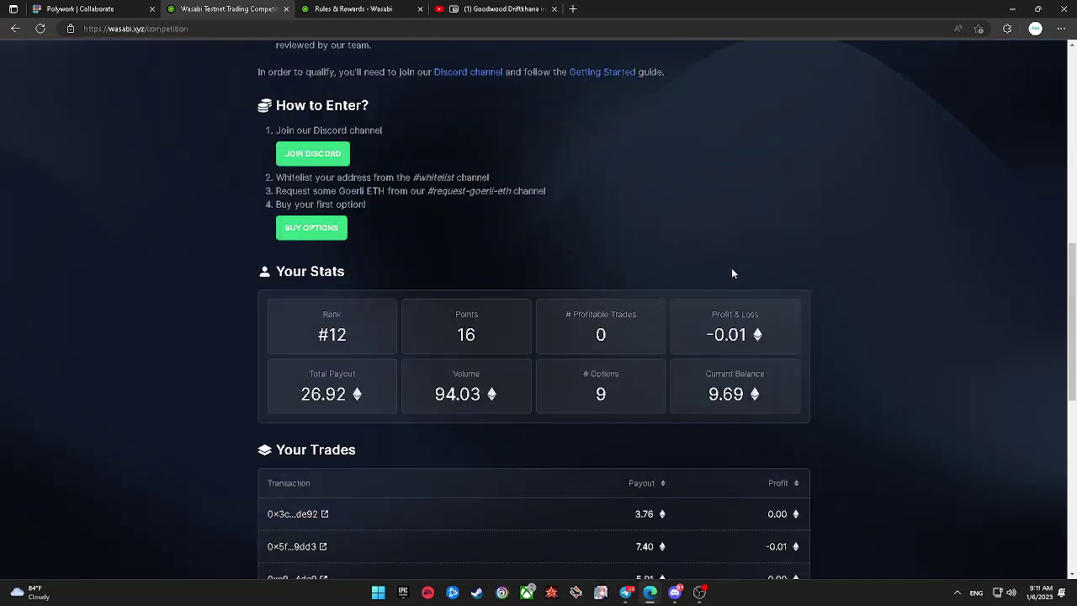
{"action": "scroll", "coordinate": [692, 273], "scroll_direction": "down", "scroll_amount": 3}
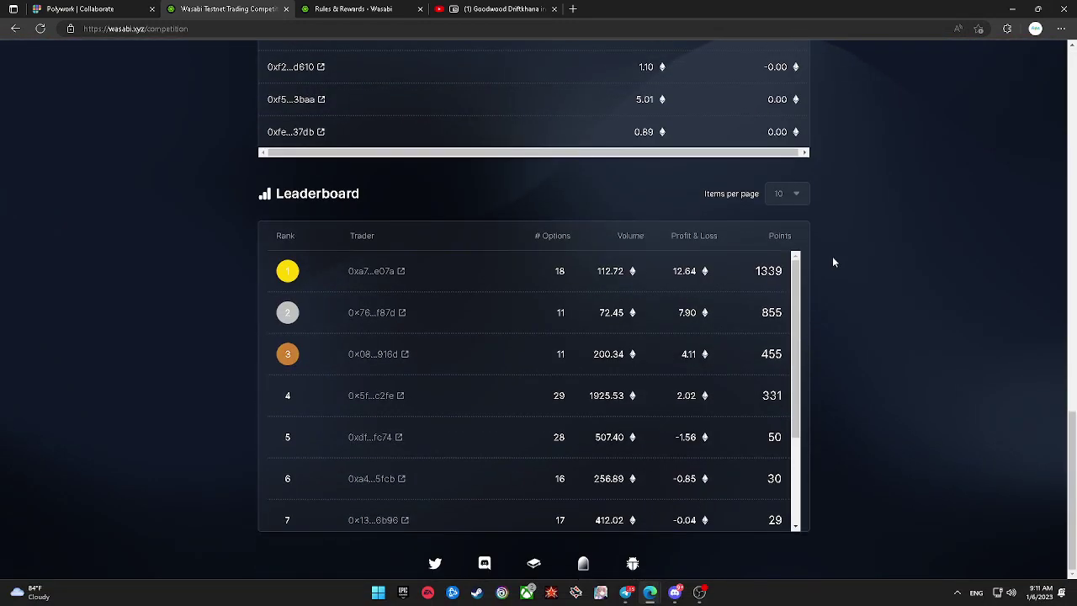
{"action": "scroll", "coordinate": [643, 325], "scroll_direction": "down", "scroll_amount": 2}
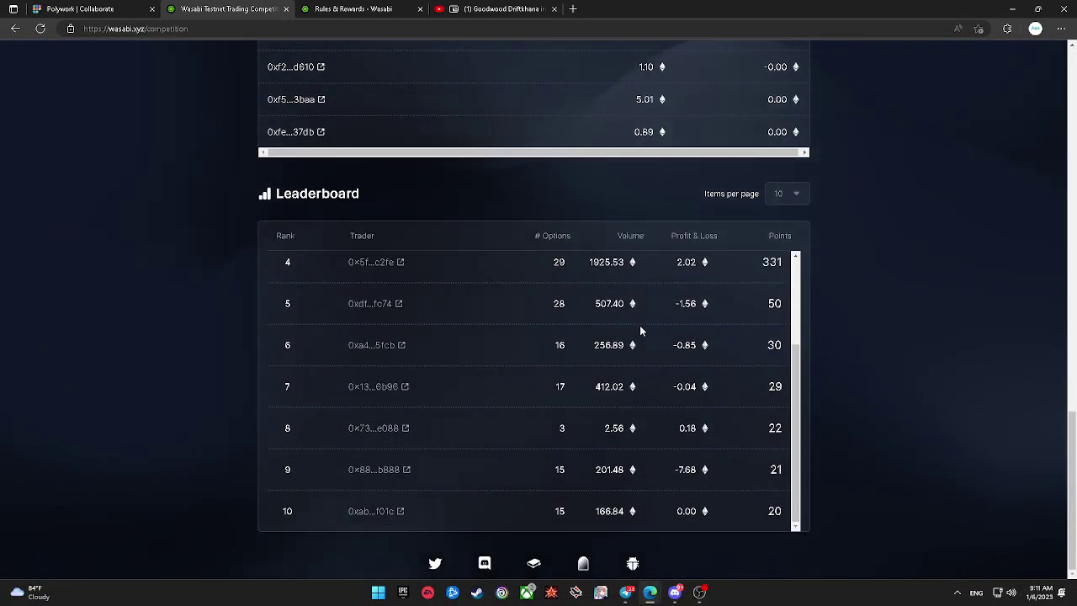
{"action": "scroll", "coordinate": [835, 285], "scroll_direction": "up", "scroll_amount": 4}
{"action": "scroll", "coordinate": [836, 285], "scroll_direction": "down", "scroll_amount": 4}
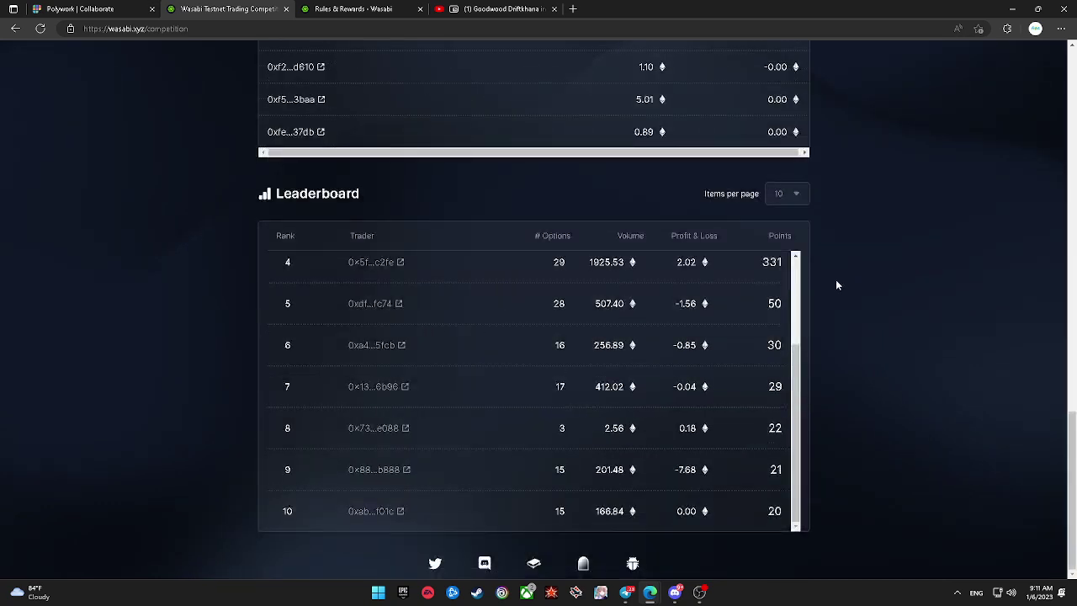
Step: Open the My Pools page from the competition page
{"action": "scroll", "coordinate": [706, 318], "scroll_direction": "up", "scroll_amount": 1}
{"action": "scroll", "coordinate": [854, 210], "scroll_direction": "up", "scroll_amount": 12}
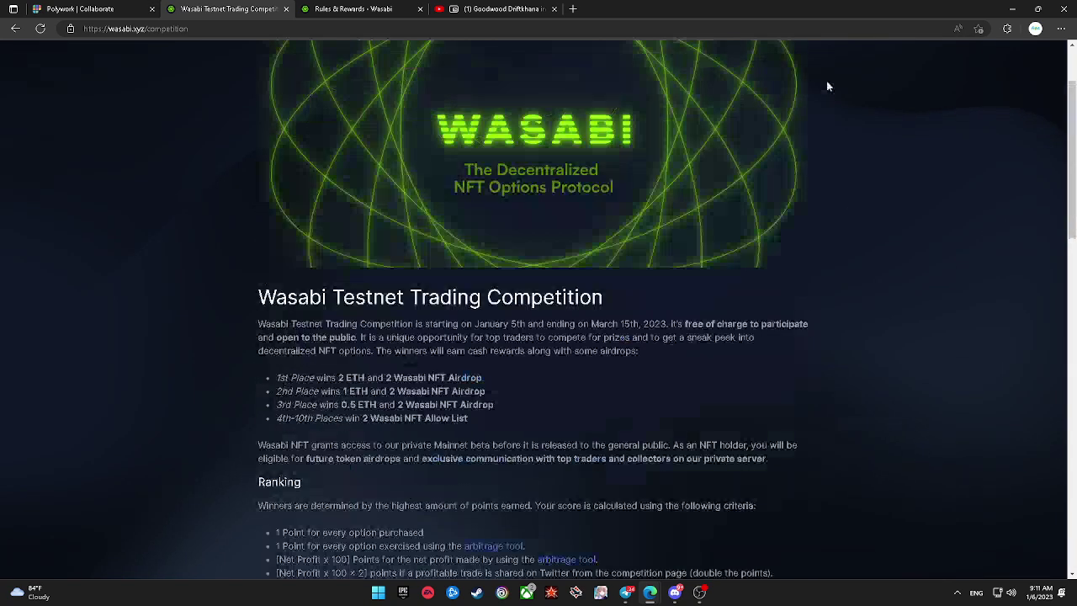
{"action": "left_click", "coordinate": [760, 69]}
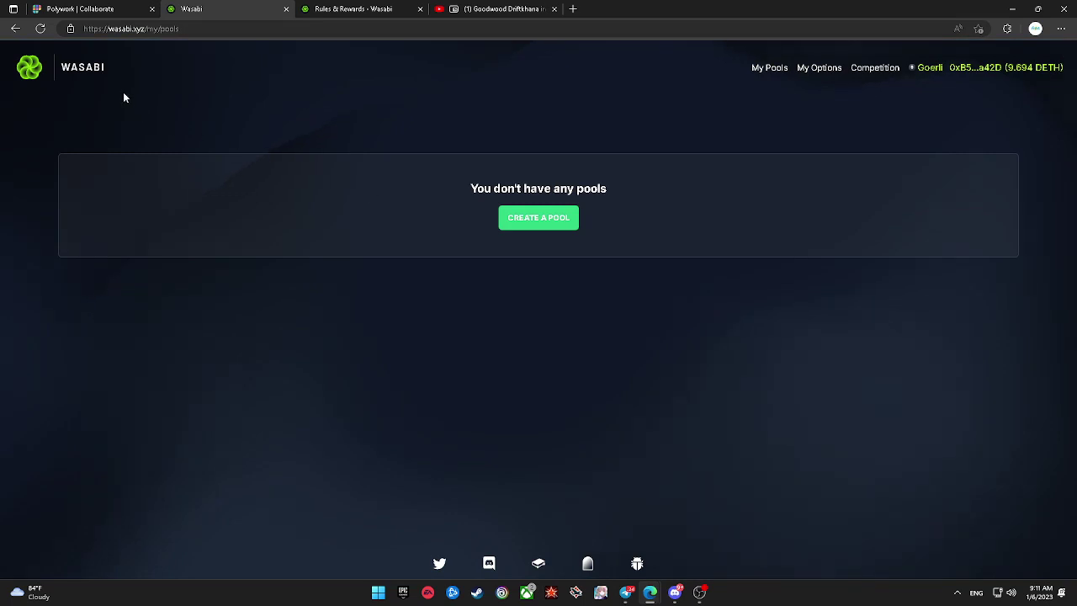
Step: Open the Test Rektguy collection and choose its 0.60 call option expiring Jan 20, 2023
{"action": "left_click", "coordinate": [101, 74]}
{"action": "left_click", "coordinate": [652, 360]}
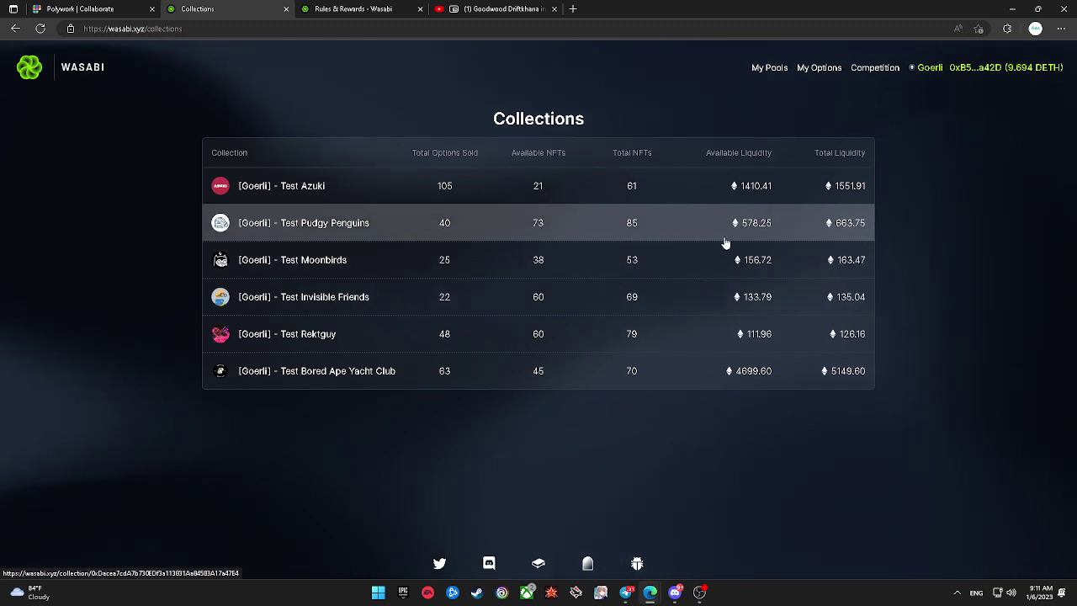
{"action": "left_click", "coordinate": [683, 346]}
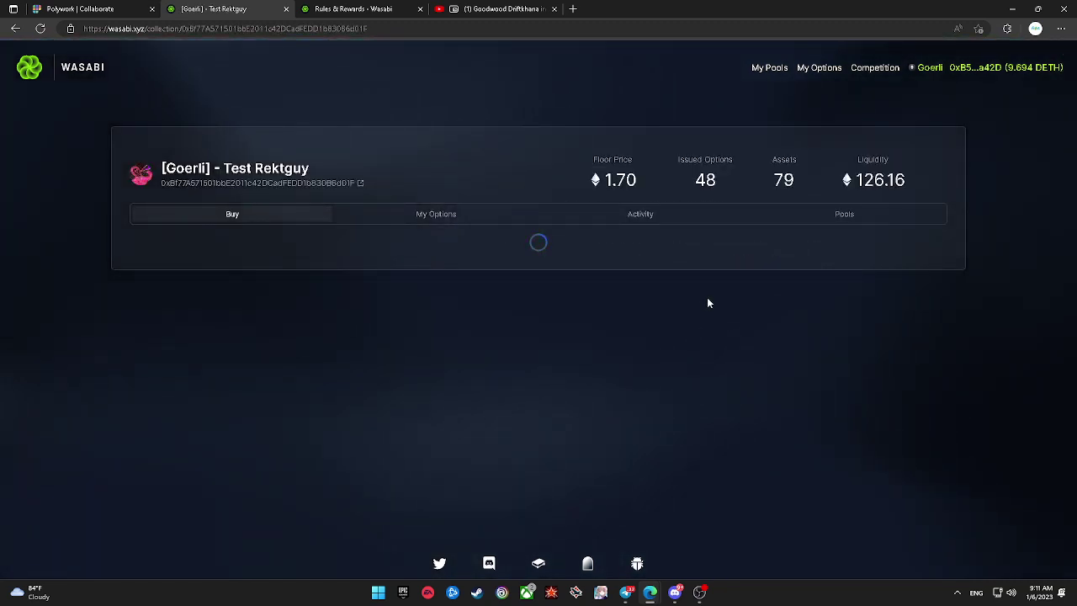
{"action": "scroll", "coordinate": [728, 324], "scroll_direction": "down", "scroll_amount": 1}
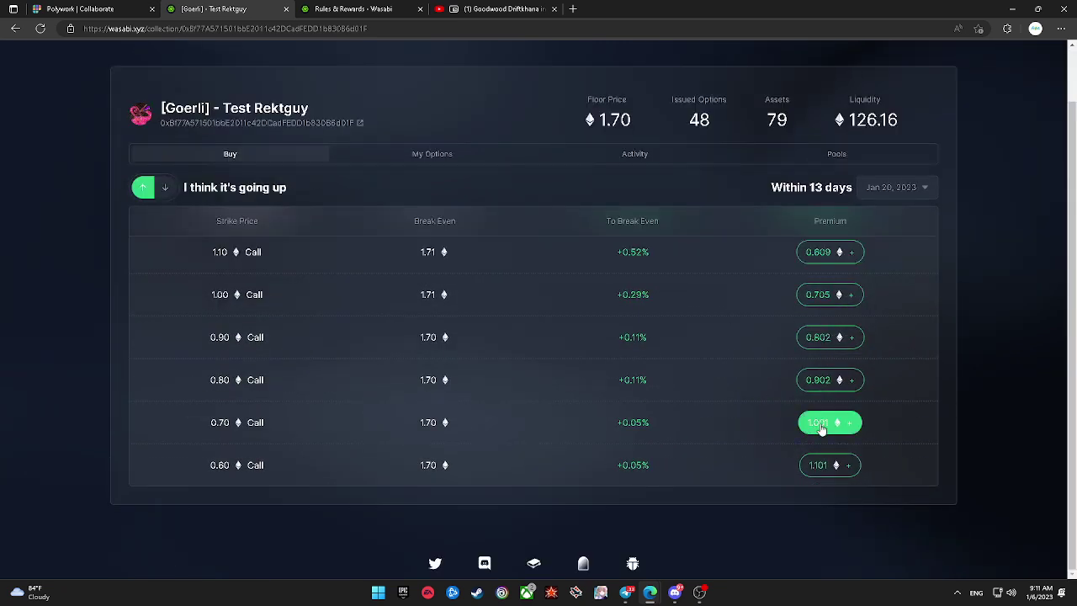
{"action": "left_click", "coordinate": [831, 466]}
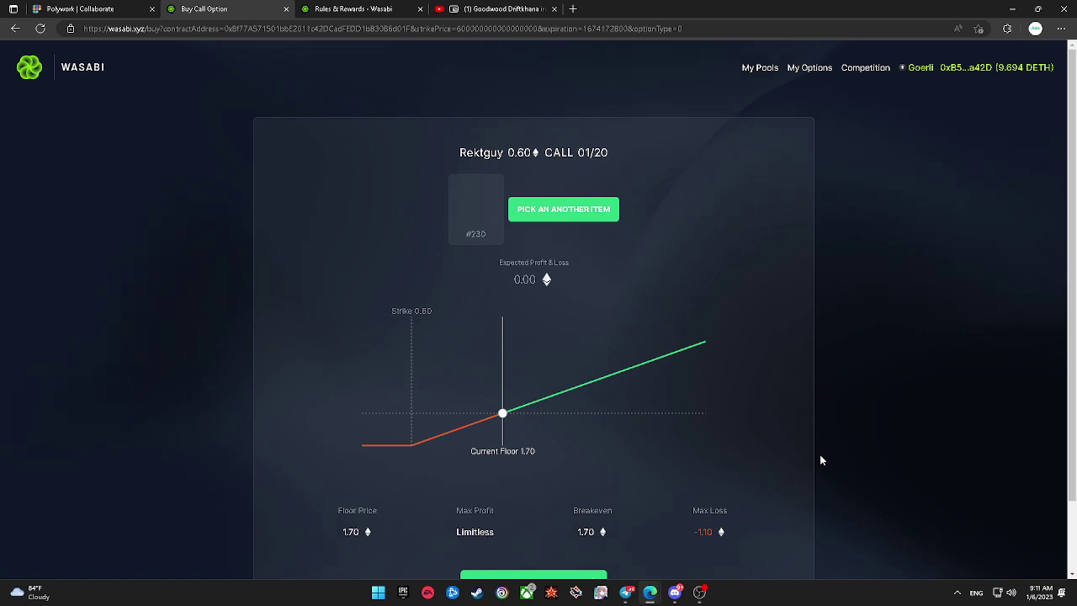
Step: Approve the transfer of 1.101 DETH for the Rektguy 0.60 call and grant the permission in MetaMask
{"action": "scroll", "coordinate": [822, 459], "scroll_direction": "down", "scroll_amount": 1}
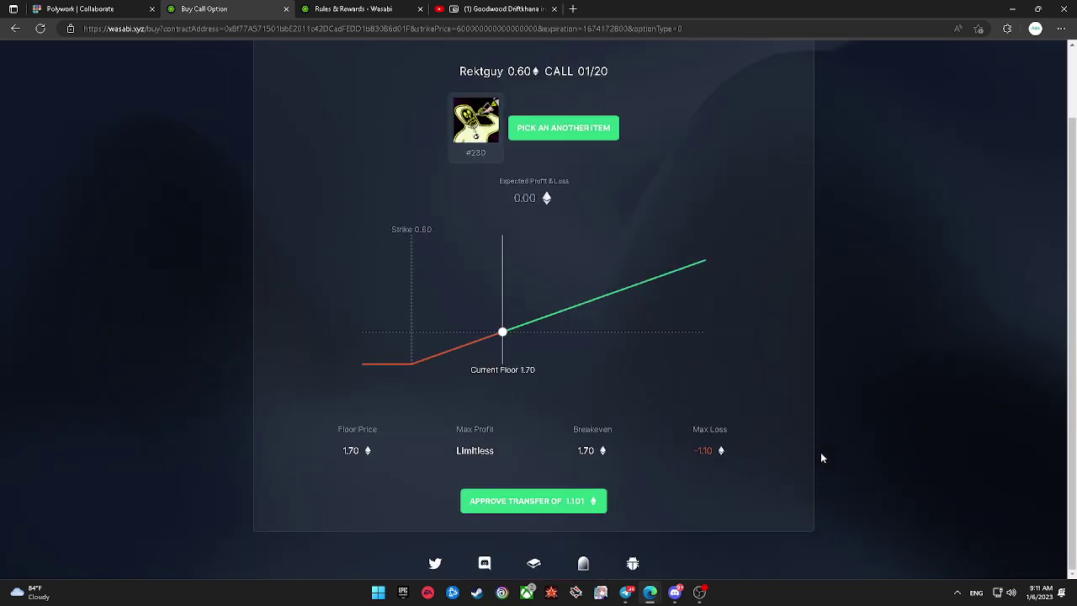
{"action": "left_click", "coordinate": [600, 503]}
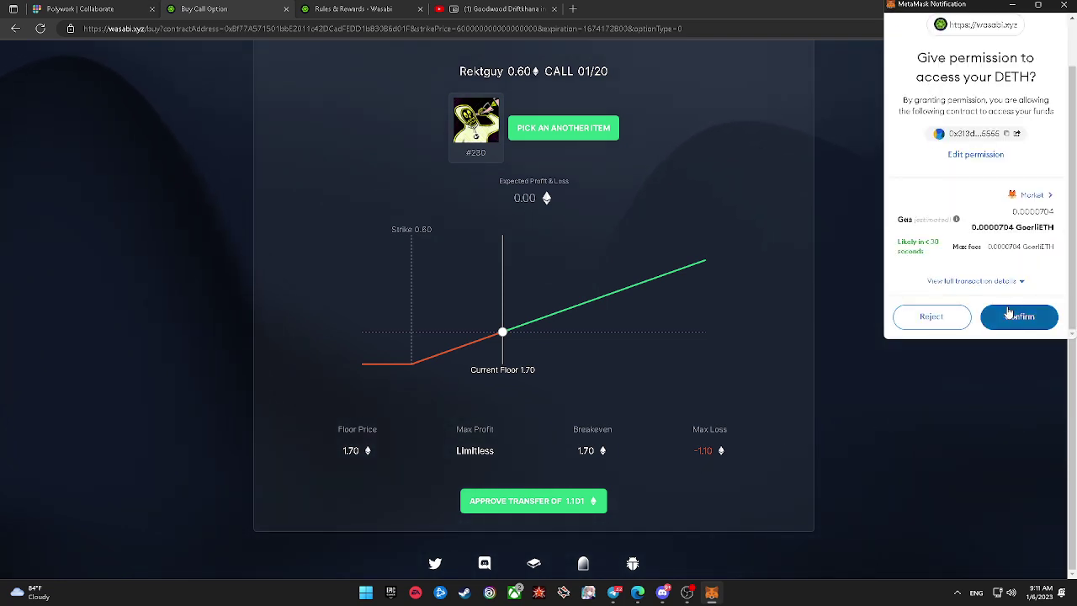
{"action": "left_click", "coordinate": [997, 312]}
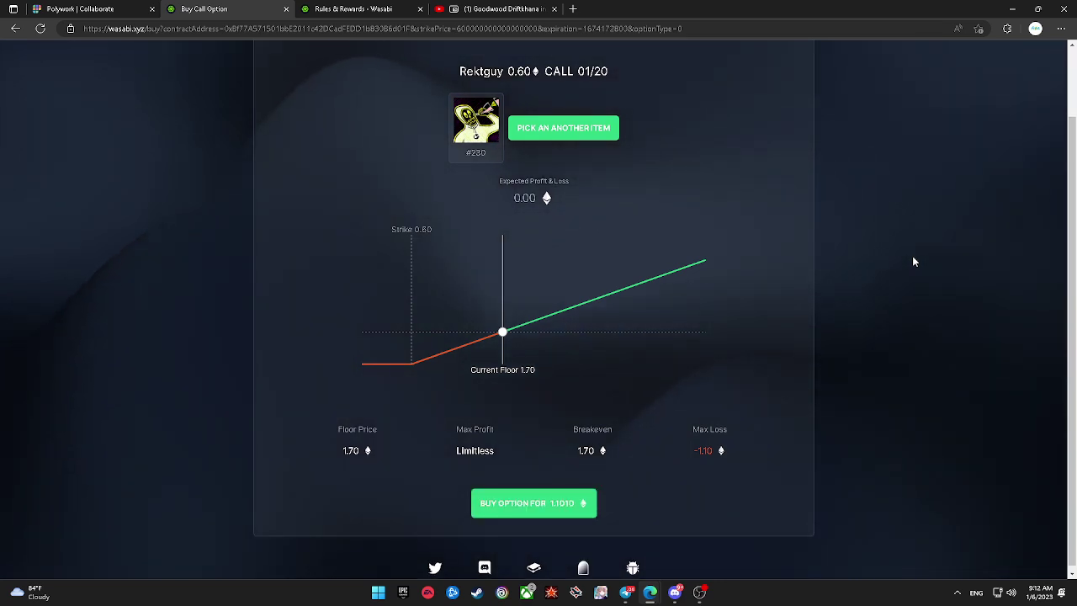
Step: Buy the Rektguy 0.60 call option for 1.1010 DETH and approve the purchase in MetaMask
{"action": "left_click", "coordinate": [526, 504]}
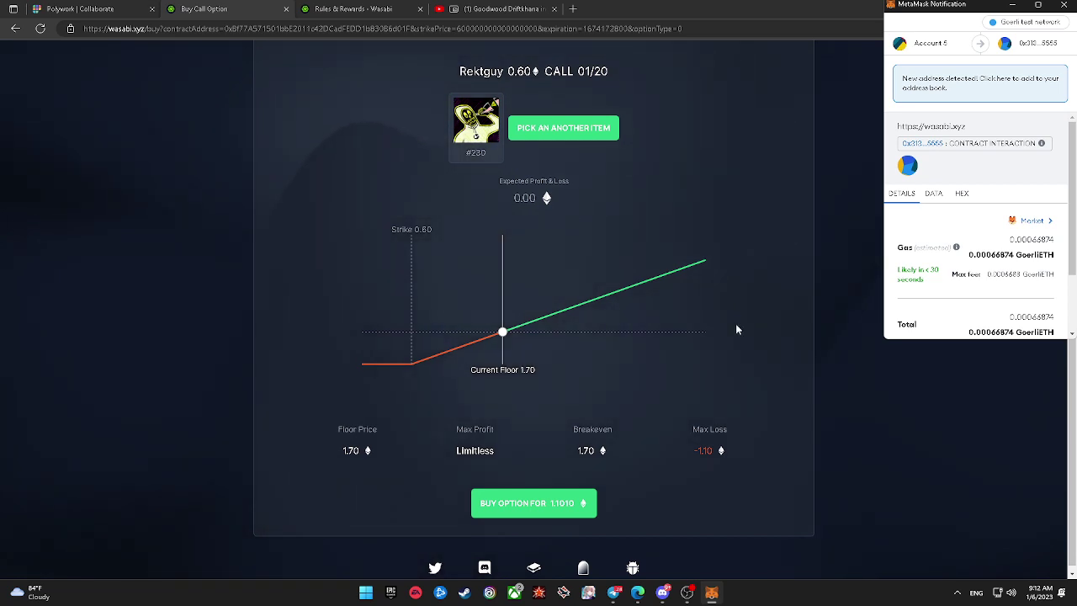
{"action": "scroll", "coordinate": [993, 277], "scroll_direction": "down", "scroll_amount": 2}
{"action": "left_click", "coordinate": [1008, 309]}
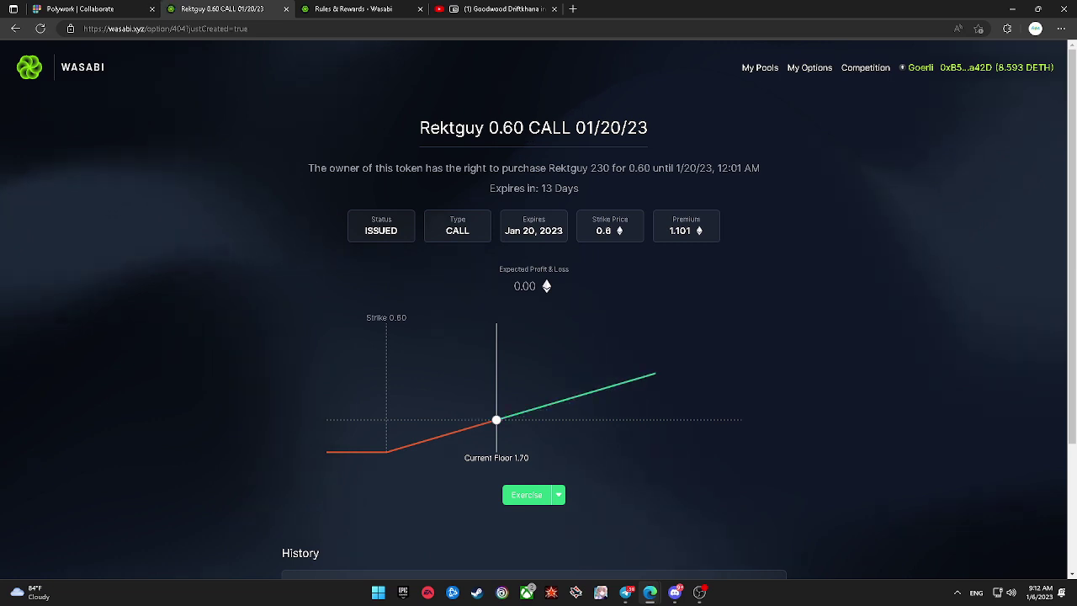
Step: Look over the purchased Rektguy option's details and history, and choose to sell it for FMV
{"action": "scroll", "coordinate": [589, 219], "scroll_direction": "down", "scroll_amount": 2}
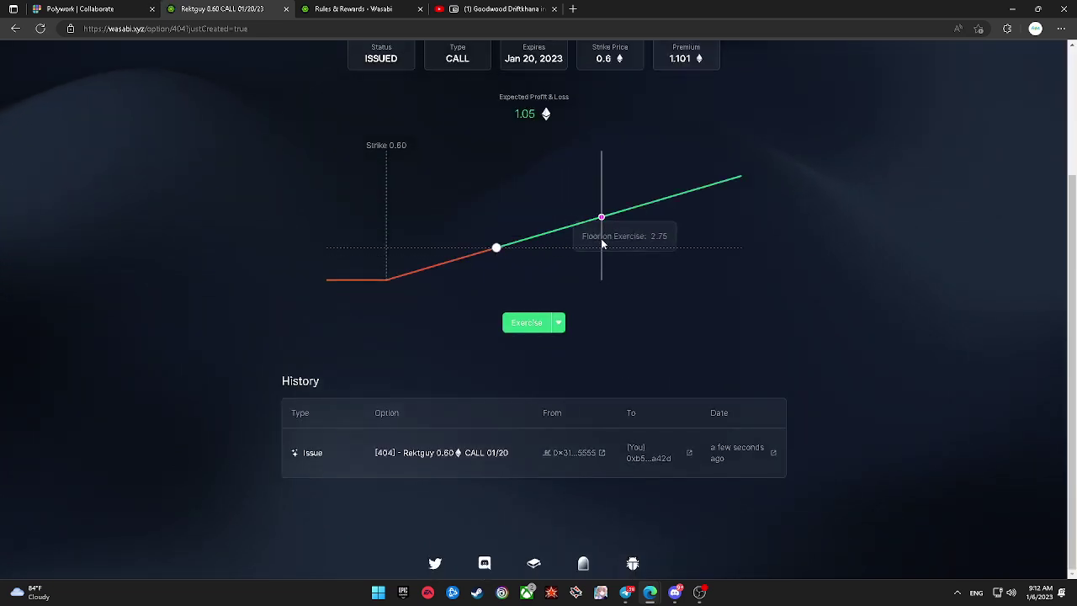
{"action": "scroll", "coordinate": [416, 237], "scroll_direction": "up", "scroll_amount": 2}
{"action": "scroll", "coordinate": [594, 339], "scroll_direction": "down", "scroll_amount": 2}
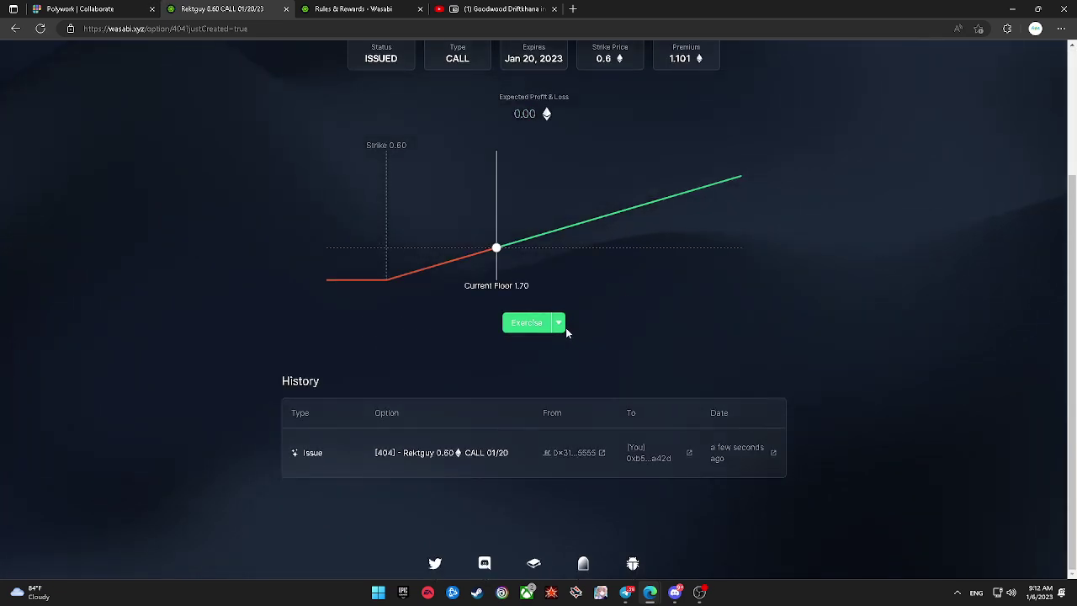
{"action": "left_click", "coordinate": [560, 324]}
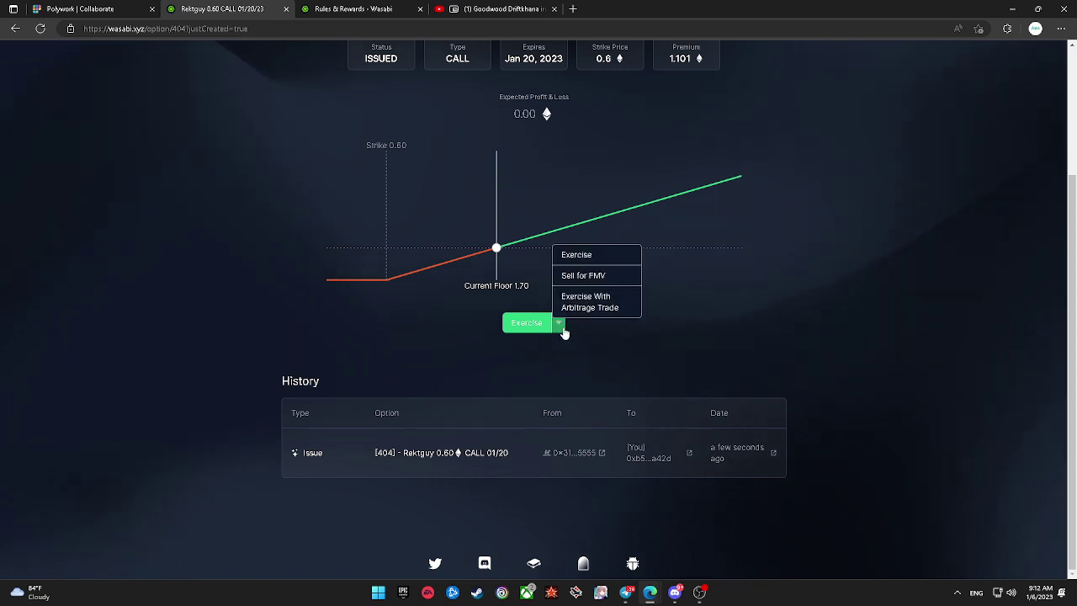
{"action": "left_click", "coordinate": [599, 279]}
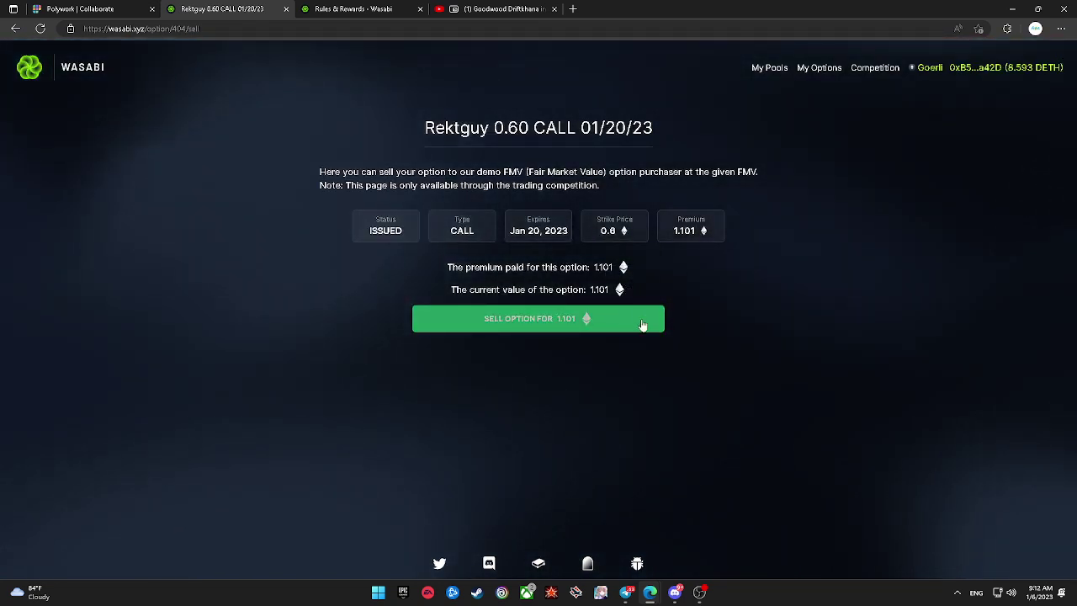
Step: Sell the Rektguy option for 1.101 DETH and approve both transactions in MetaMask
{"action": "left_click", "coordinate": [645, 320]}
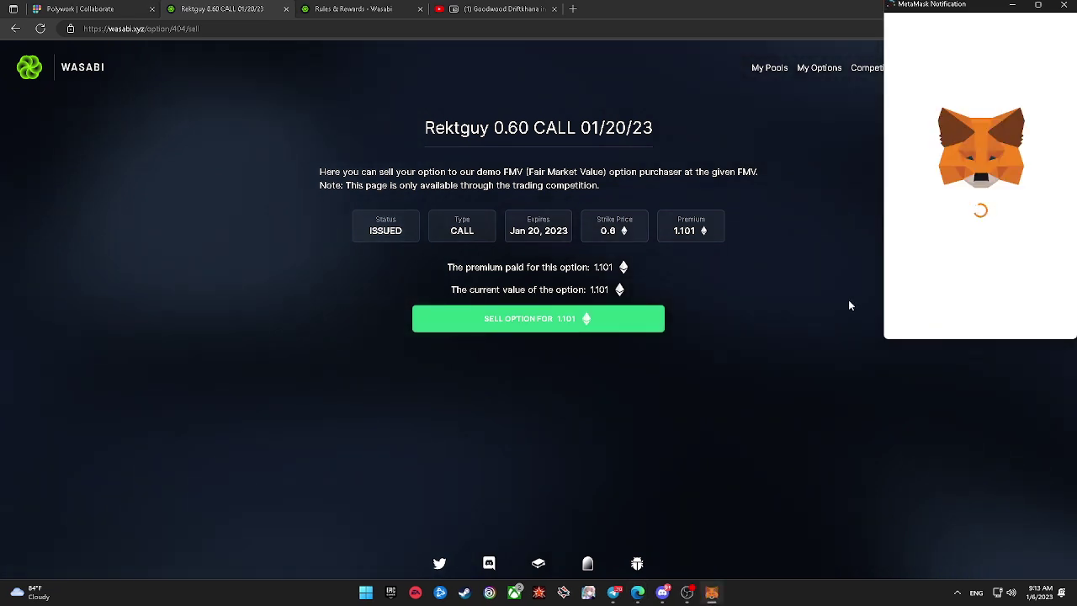
{"action": "scroll", "coordinate": [976, 286], "scroll_direction": "down", "scroll_amount": 2}
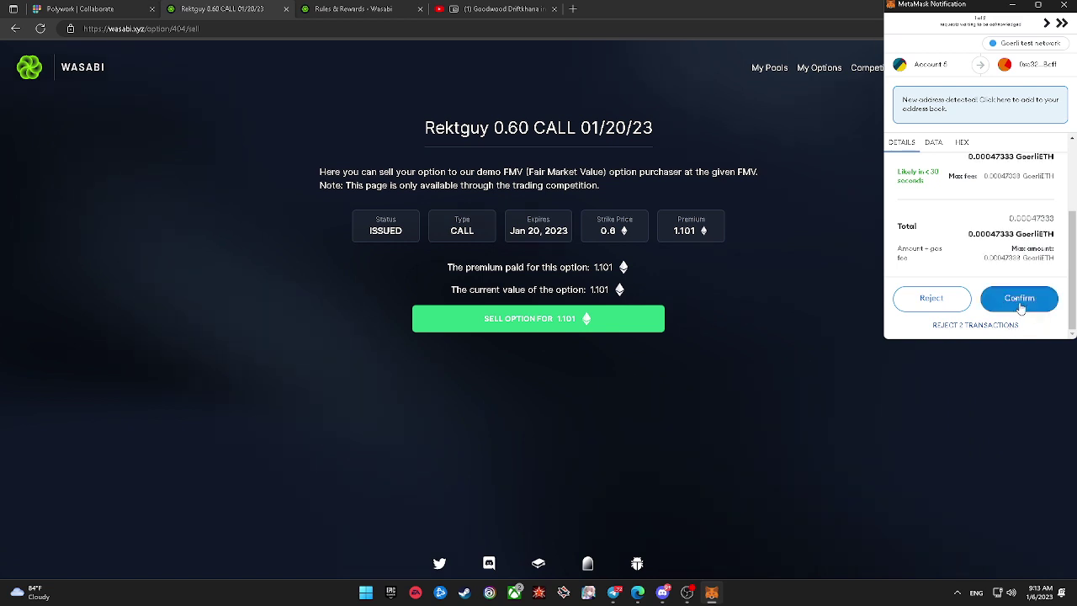
{"action": "left_click", "coordinate": [1006, 302]}
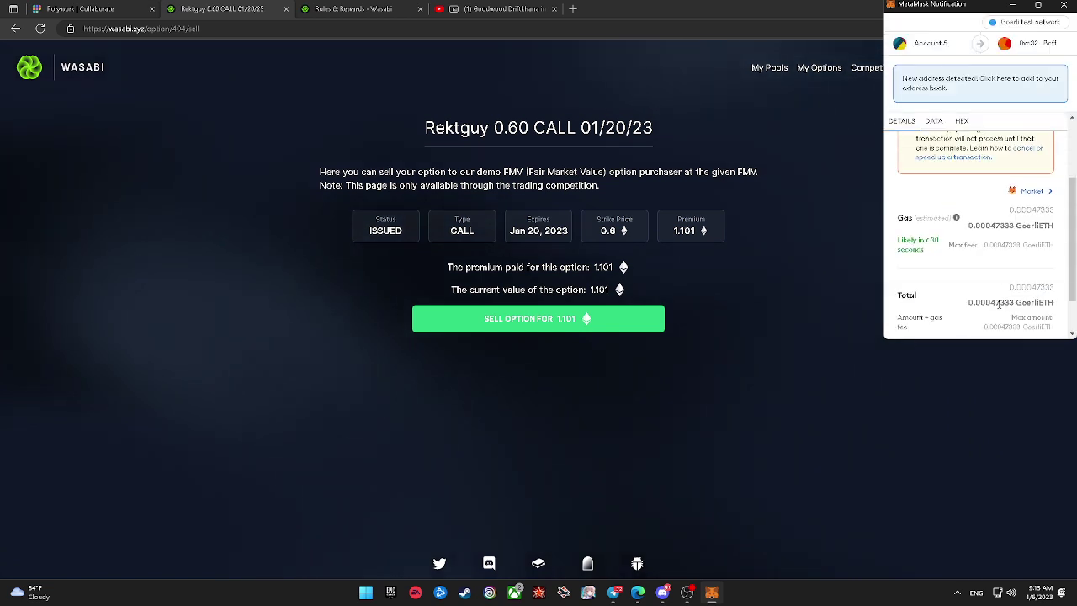
{"action": "scroll", "coordinate": [1014, 313], "scroll_direction": "down", "scroll_amount": 1}
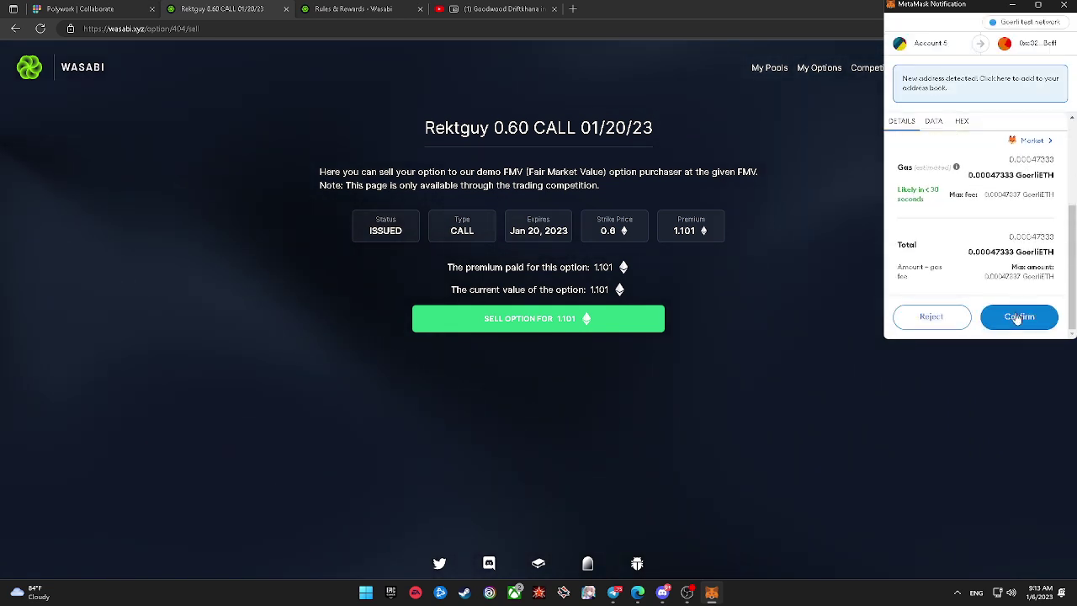
{"action": "left_click", "coordinate": [1016, 317]}
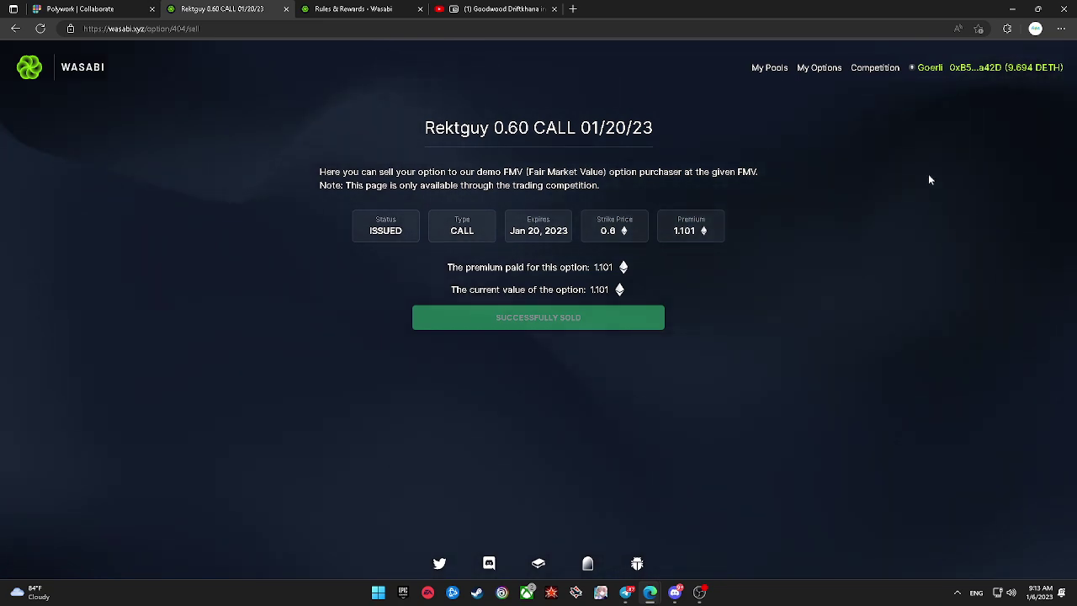
Step: Check the personal stats, the list of trades and the leaderboard on the competition page
{"action": "left_click", "coordinate": [875, 69]}
{"action": "scroll", "coordinate": [853, 135], "scroll_direction": "down", "scroll_amount": 10}
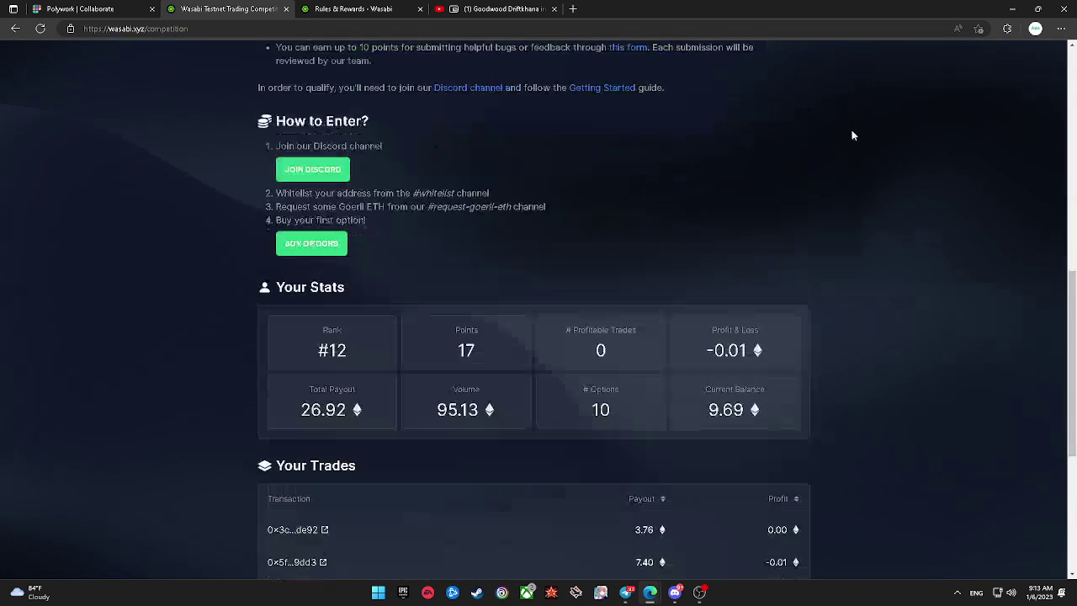
{"action": "scroll", "coordinate": [853, 141], "scroll_direction": "down", "scroll_amount": 5}
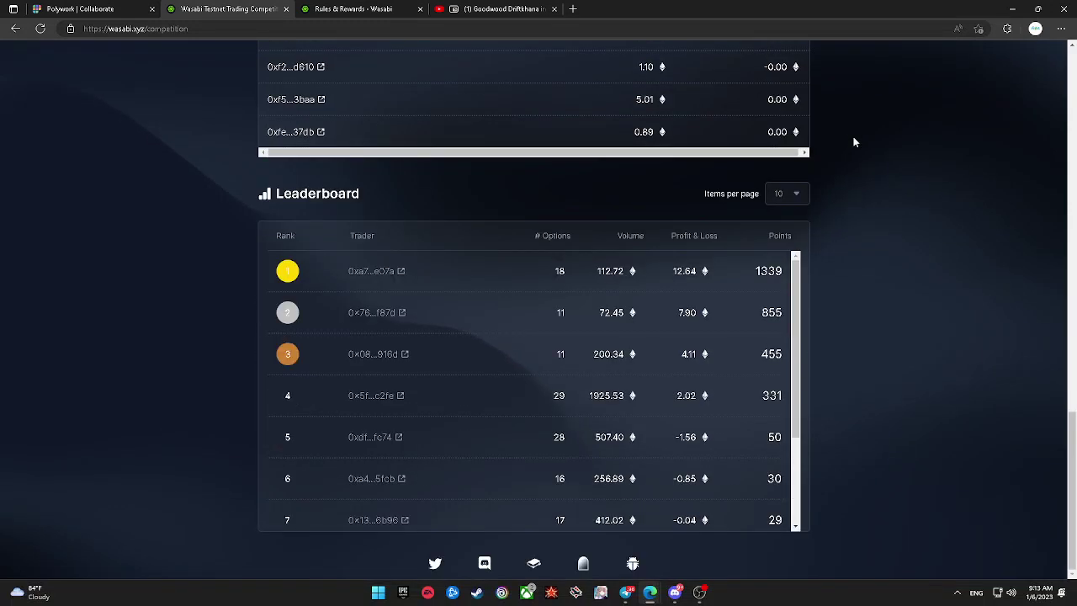
{"action": "scroll", "coordinate": [854, 141], "scroll_direction": "up", "scroll_amount": 8}
{"action": "scroll", "coordinate": [853, 141], "scroll_direction": "down", "scroll_amount": 6}
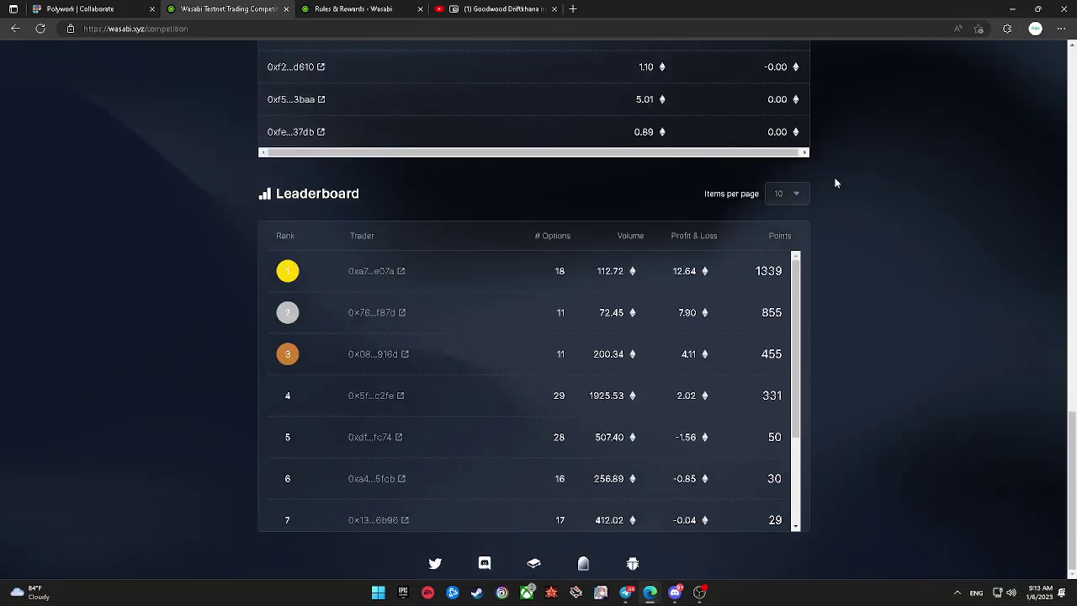
{"action": "scroll", "coordinate": [618, 345], "scroll_direction": "down", "scroll_amount": 3}
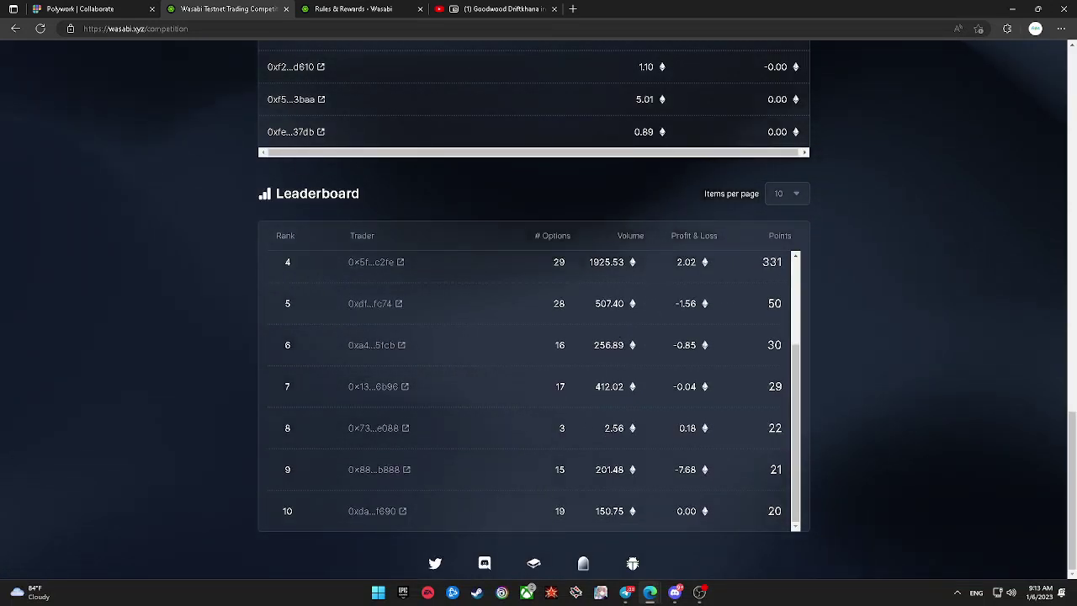
{"action": "scroll", "coordinate": [917, 370], "scroll_direction": "up", "scroll_amount": 20}
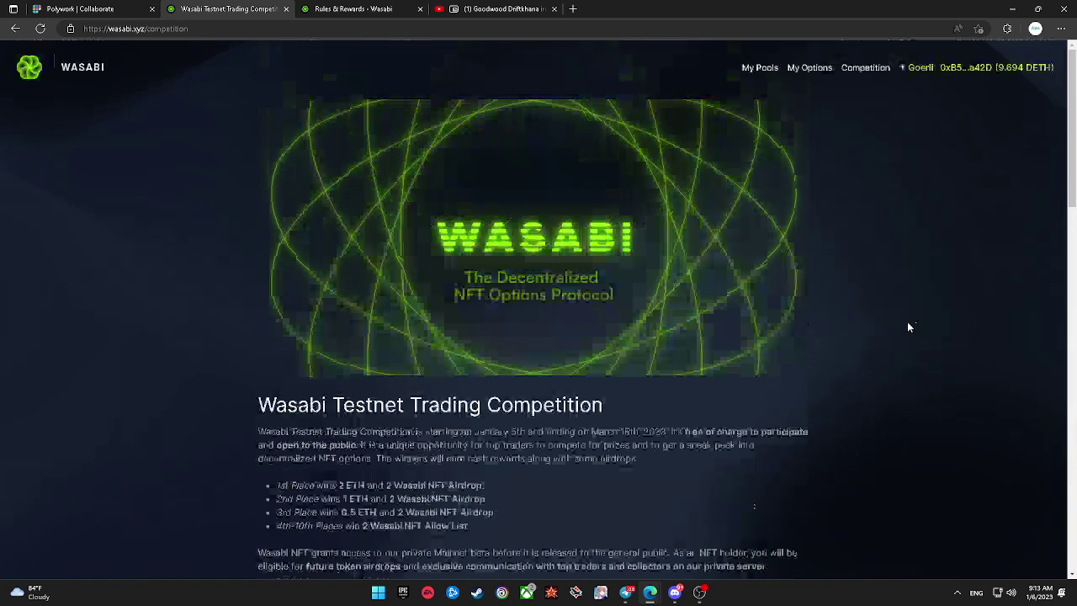
Step: Open the Test Moonbirds collection and choose its 4.50 call option expiring Jan 20, 2023
{"action": "left_click", "coordinate": [767, 71]}
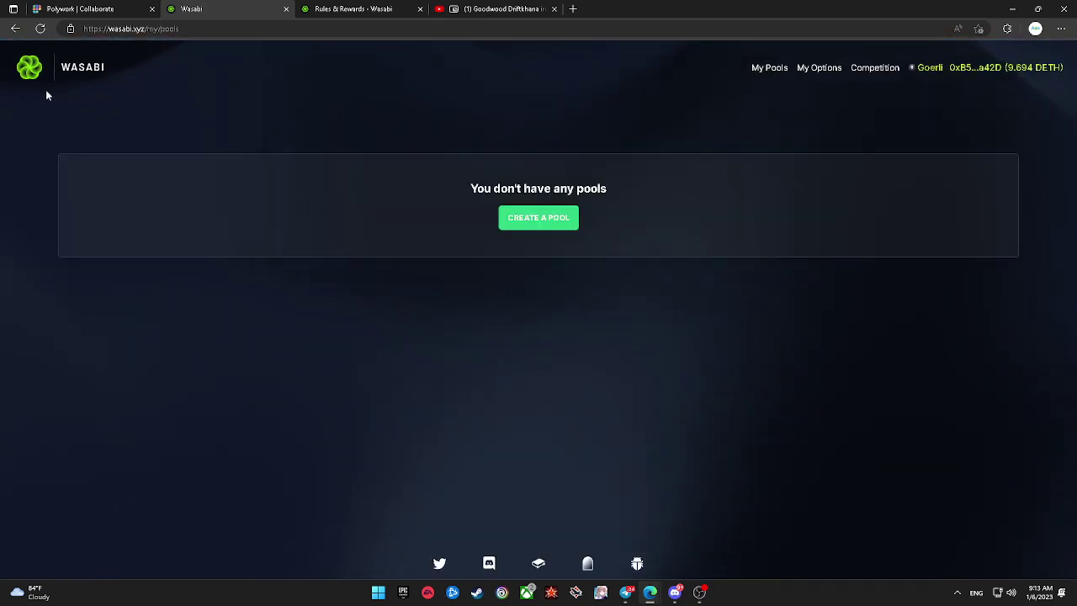
{"action": "left_click", "coordinate": [61, 75]}
{"action": "left_click", "coordinate": [564, 367]}
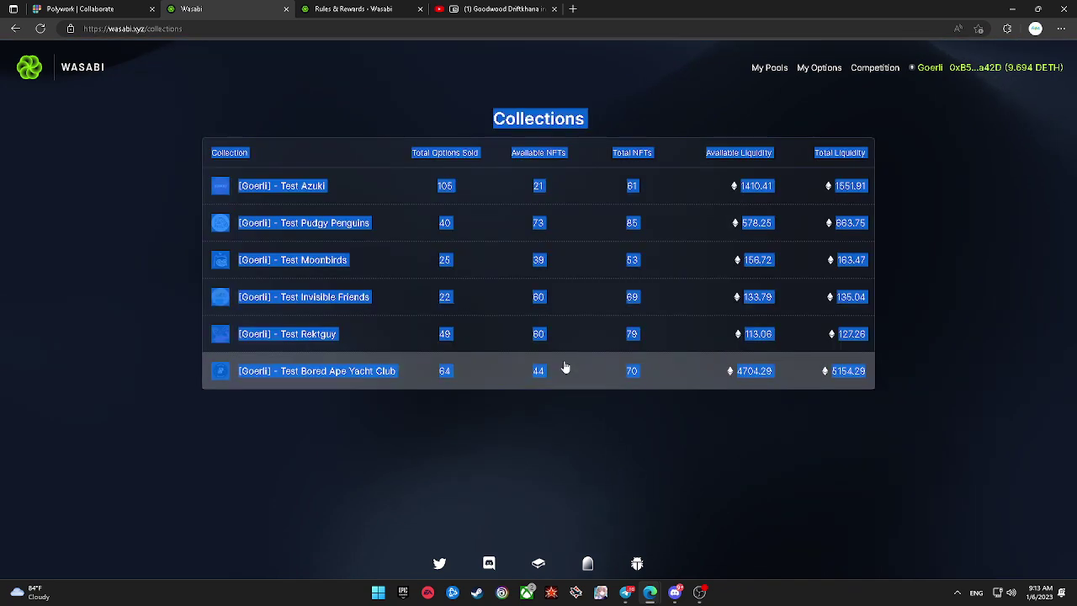
{"action": "left_click_drag", "start_coordinate": [244, 335], "coordinate": [194, 317]}
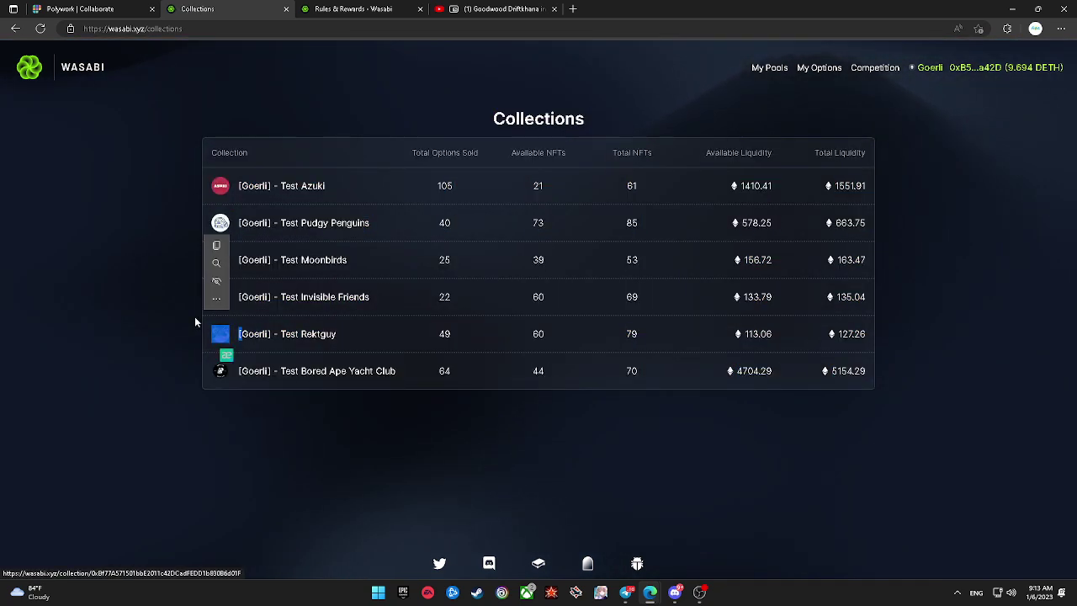
{"action": "left_click", "coordinate": [373, 260]}
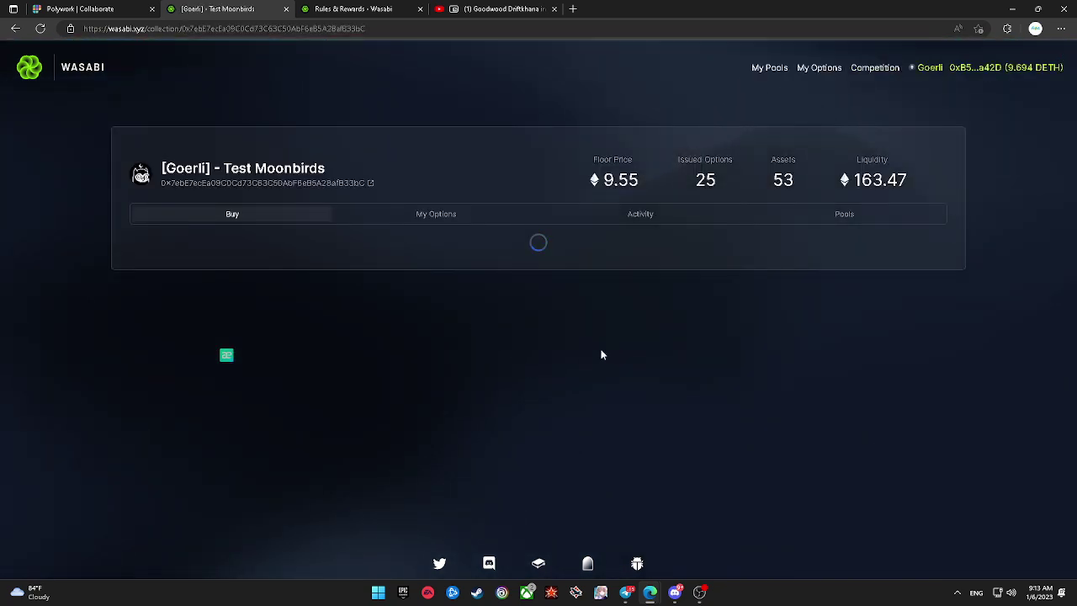
{"action": "scroll", "coordinate": [660, 340], "scroll_direction": "down", "scroll_amount": 5}
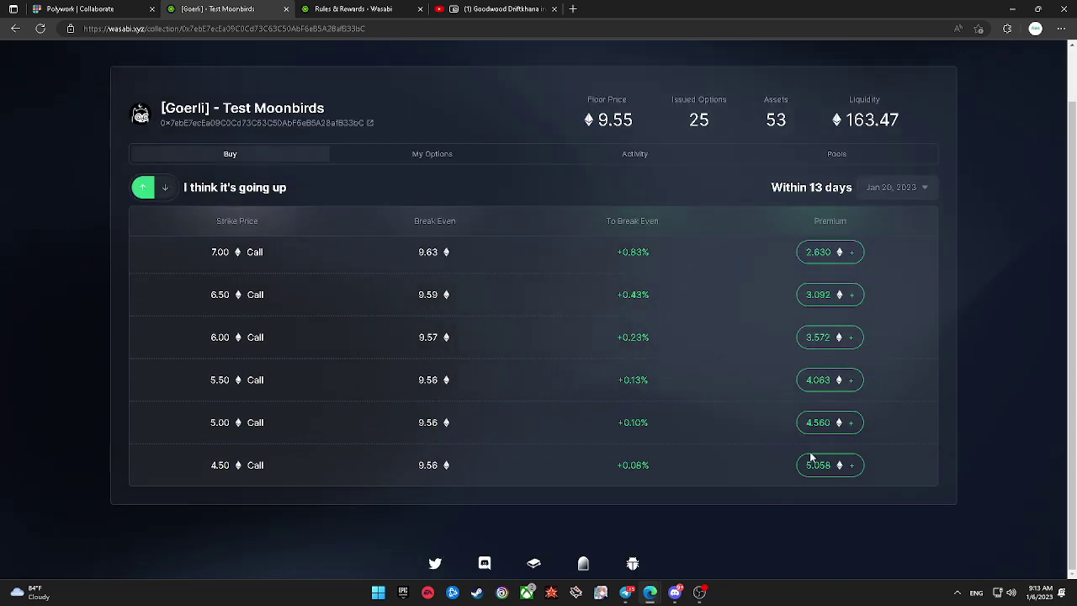
{"action": "left_click", "coordinate": [813, 462]}
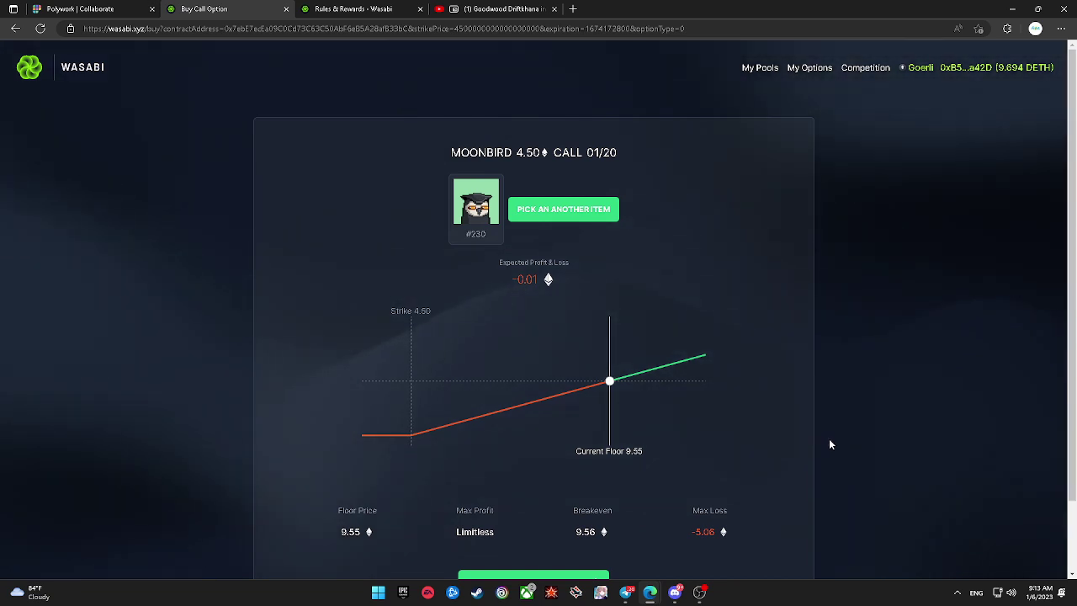
Step: Approve the transfer of 5.058 DETH for the Moonbird 4.50 call and grant the permission in MetaMask
{"action": "scroll", "coordinate": [829, 445], "scroll_direction": "down", "scroll_amount": 1}
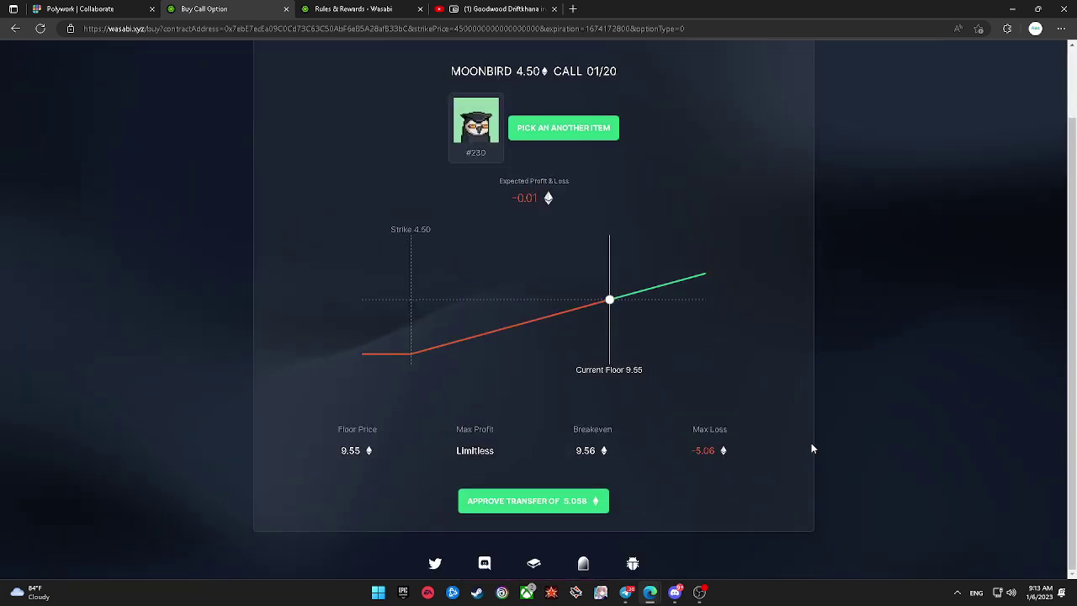
{"action": "left_click", "coordinate": [568, 503]}
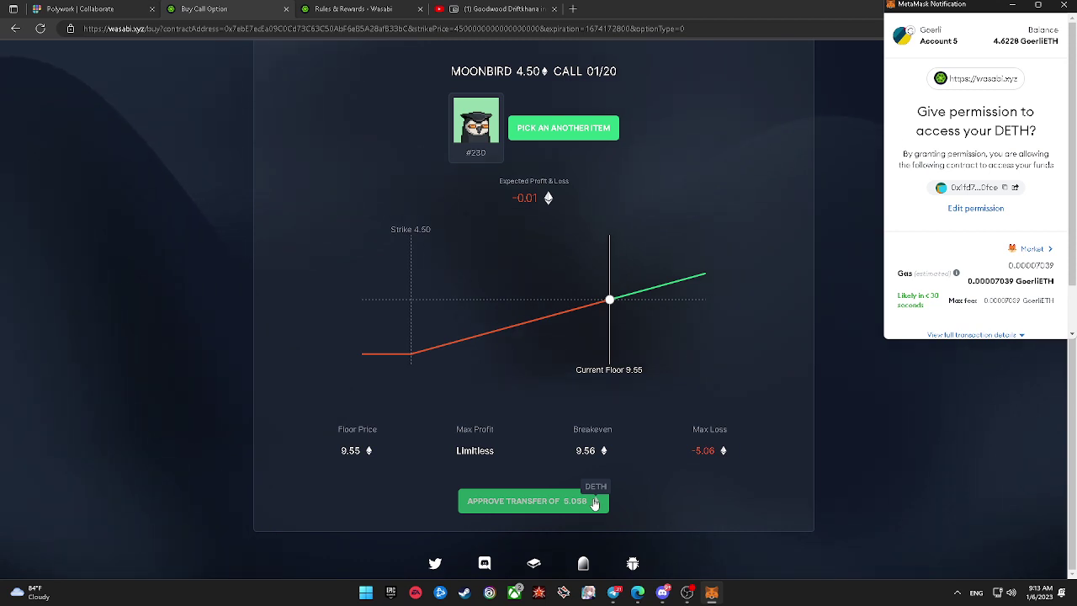
{"action": "scroll", "coordinate": [970, 288], "scroll_direction": "down", "scroll_amount": 2}
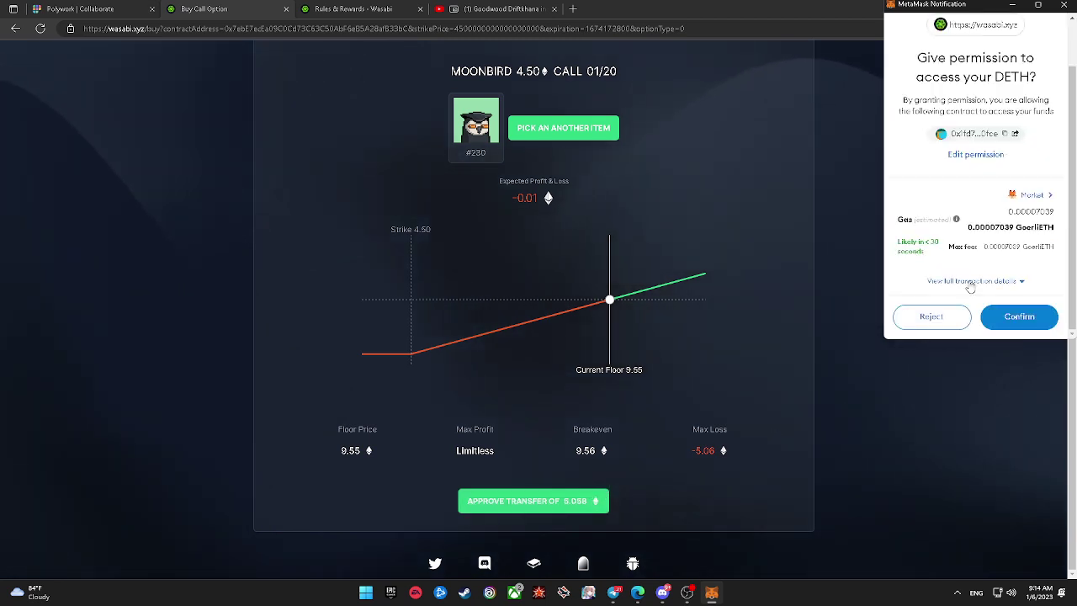
{"action": "left_click", "coordinate": [985, 316]}
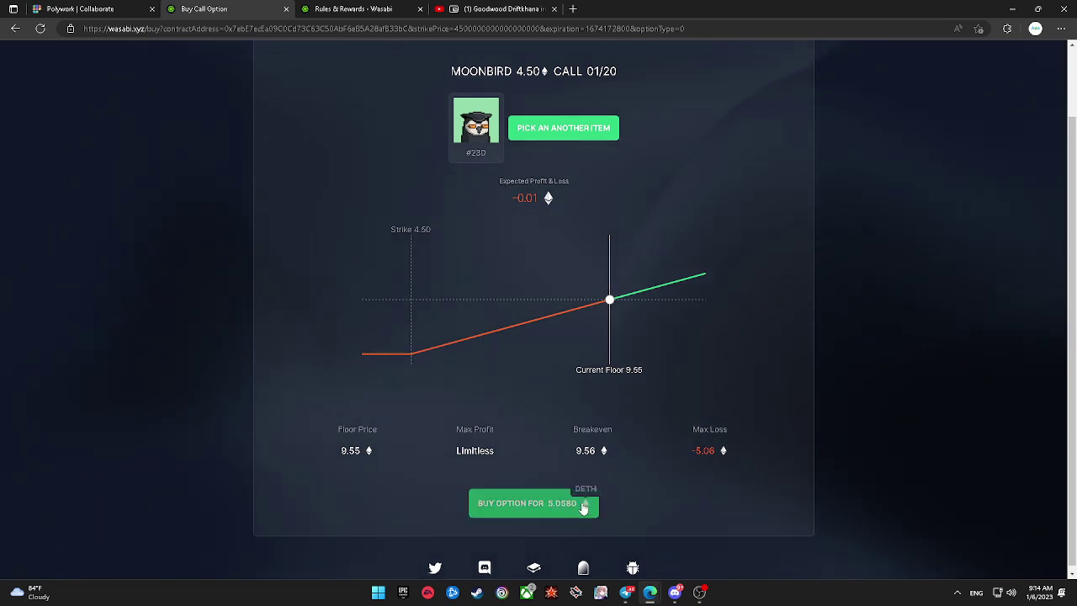
Step: Buy the Moonbird 4.50 call option for 5.058 DETH and confirm the contract interaction in MetaMask
{"action": "scroll", "coordinate": [850, 375], "scroll_direction": "up", "scroll_amount": 1}
{"action": "scroll", "coordinate": [847, 377], "scroll_direction": "down", "scroll_amount": 1}
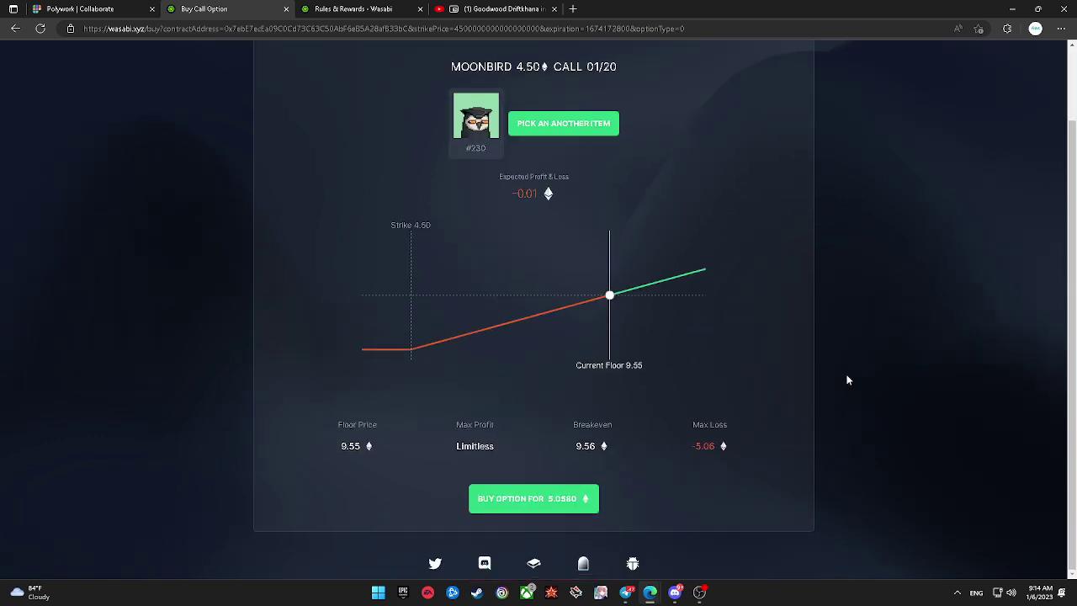
{"action": "left_click", "coordinate": [593, 501]}
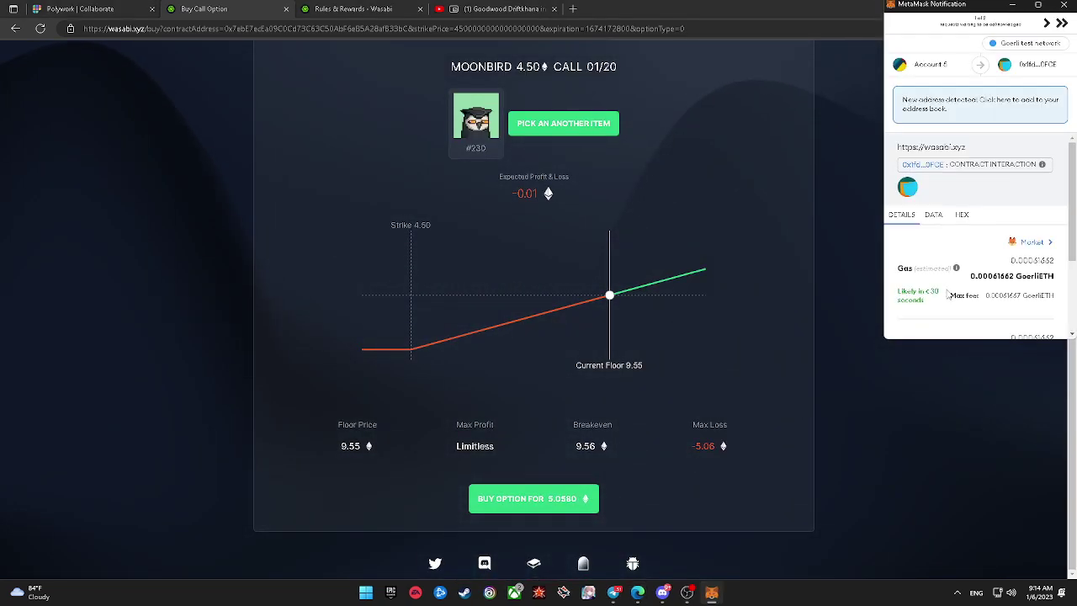
{"action": "left_click", "coordinate": [987, 310]}
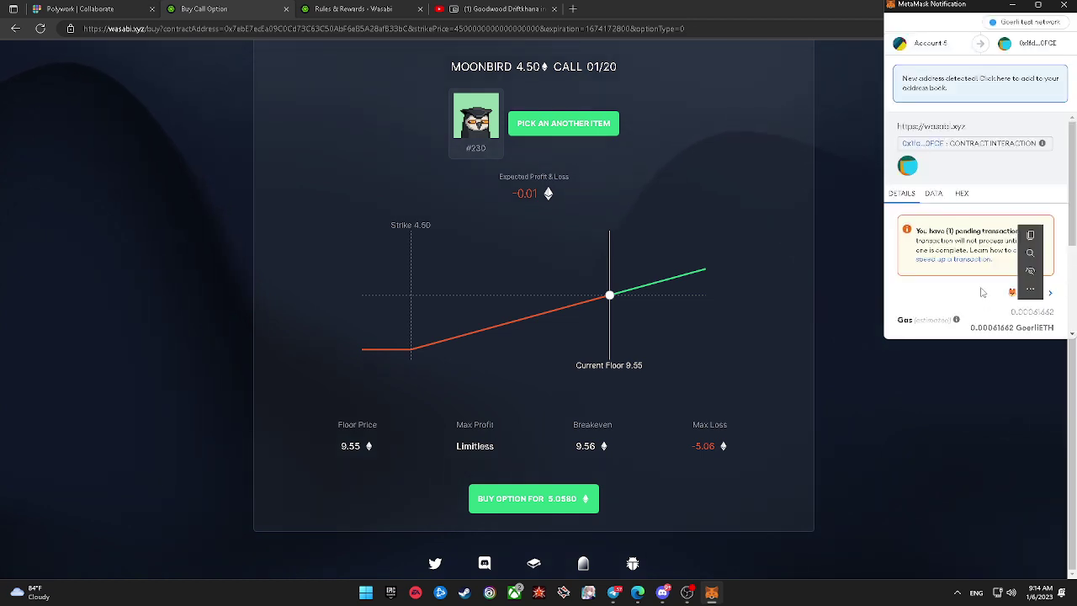
{"action": "scroll", "coordinate": [987, 303], "scroll_direction": "down", "scroll_amount": 3}
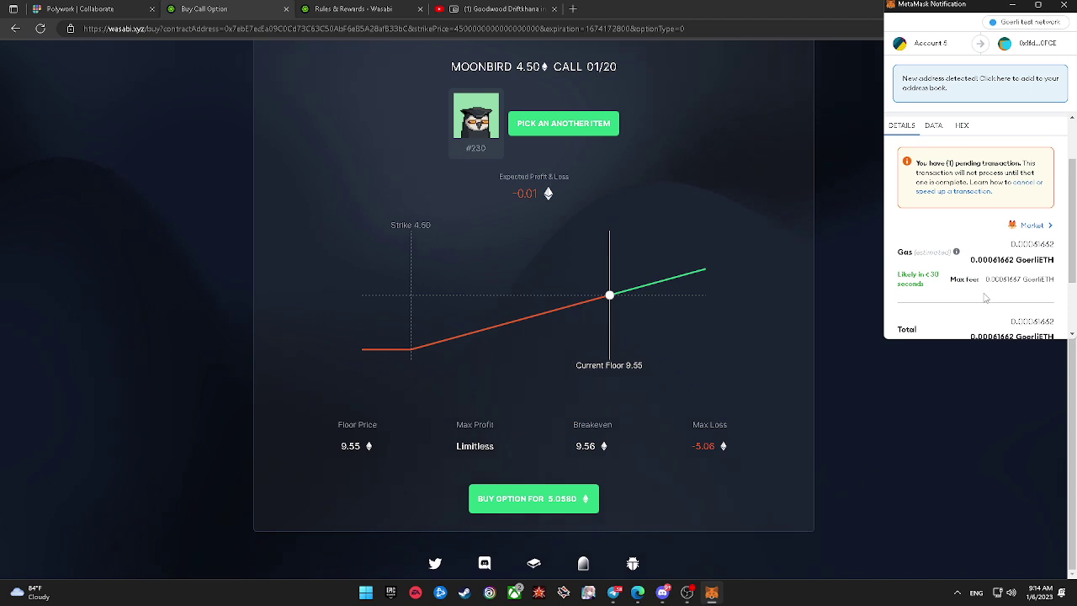
{"action": "scroll", "coordinate": [984, 297], "scroll_direction": "down", "scroll_amount": 3}
{"action": "left_click", "coordinate": [1020, 316]}
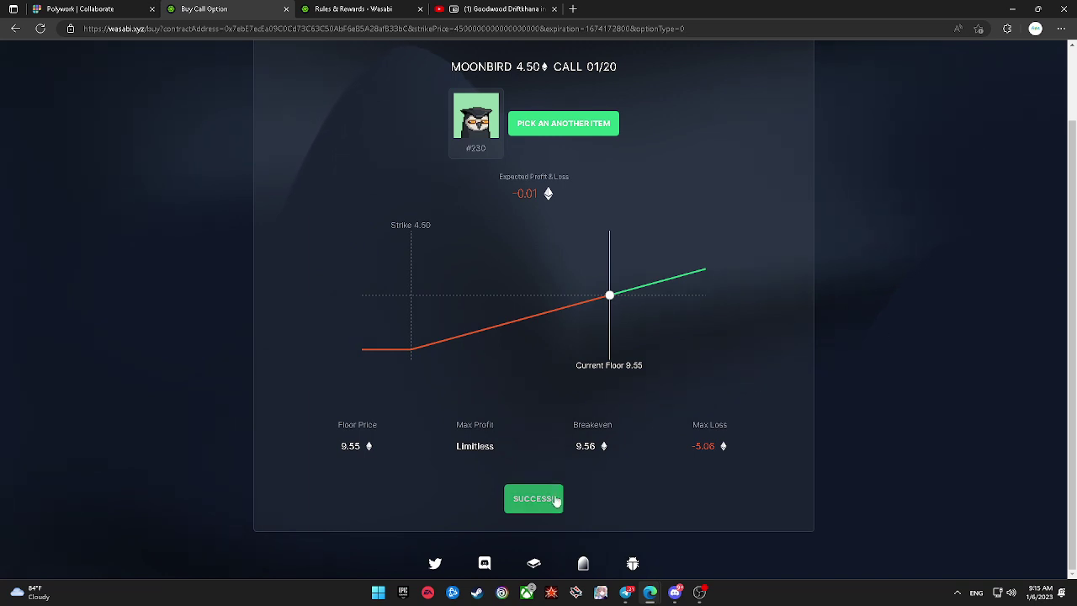
Step: Open the purchased Moonbird 4.50 call from the owned options and choose to sell it for fair market value
{"action": "scroll", "coordinate": [791, 377], "scroll_direction": "up", "scroll_amount": 1}
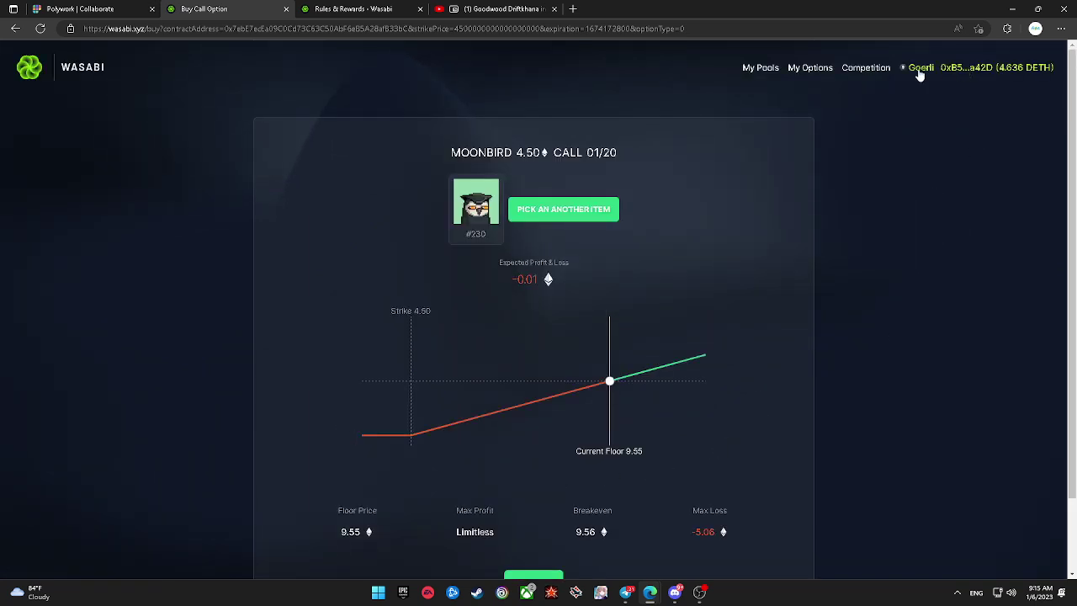
{"action": "left_click", "coordinate": [818, 68]}
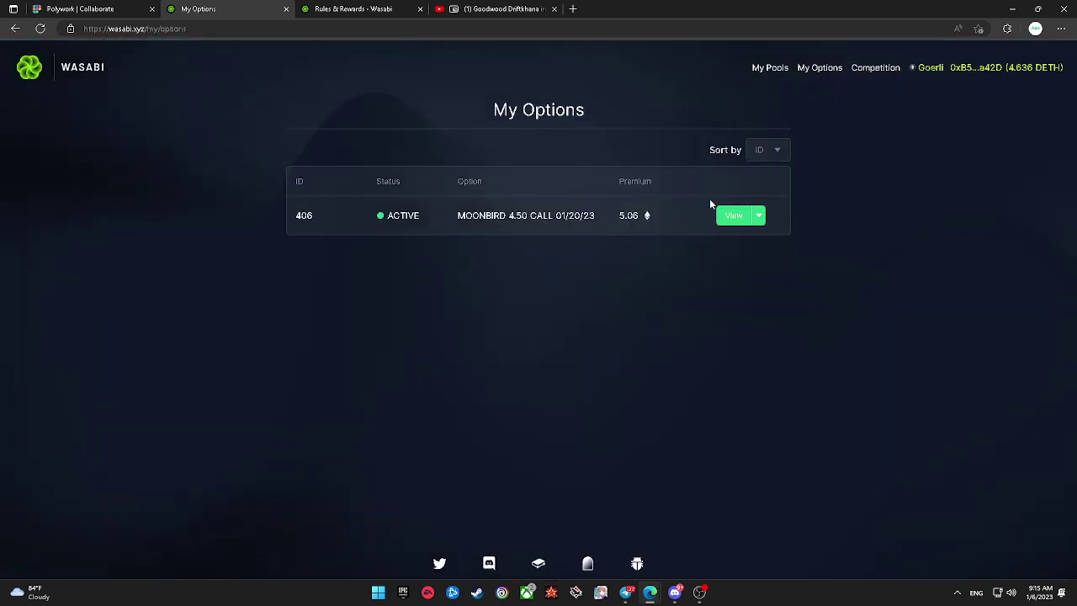
{"action": "left_click", "coordinate": [733, 215]}
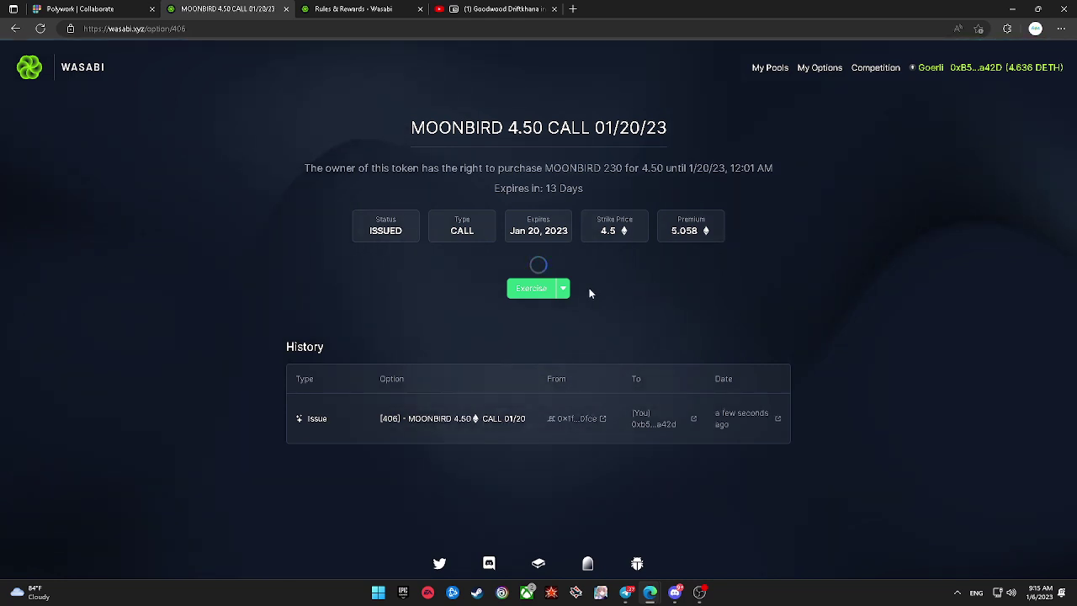
{"action": "scroll", "coordinate": [580, 477], "scroll_direction": "down", "scroll_amount": 2}
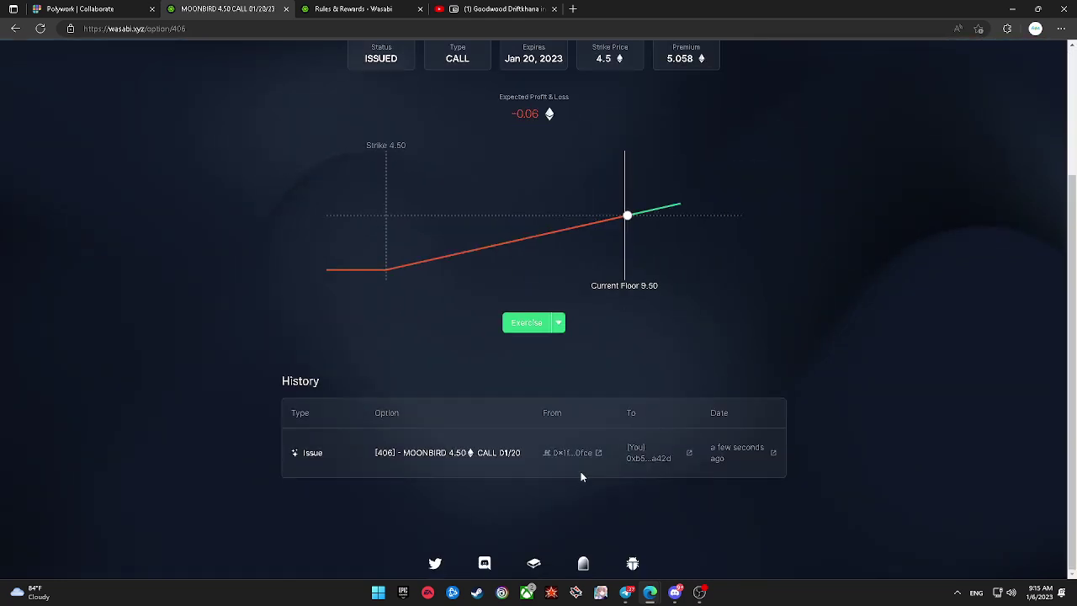
{"action": "left_click", "coordinate": [560, 333]}
{"action": "left_click", "coordinate": [594, 289]}
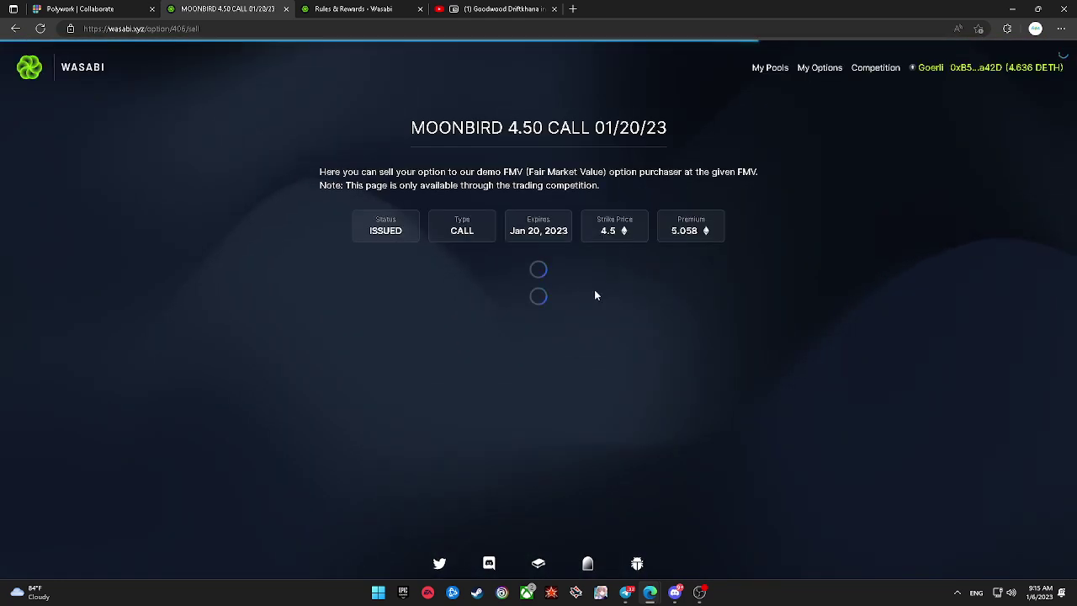
Step: Sell the Moonbird 4.50 call for 5.008 DETH and confirm the transaction in MetaMask
{"action": "left_click", "coordinate": [601, 319]}
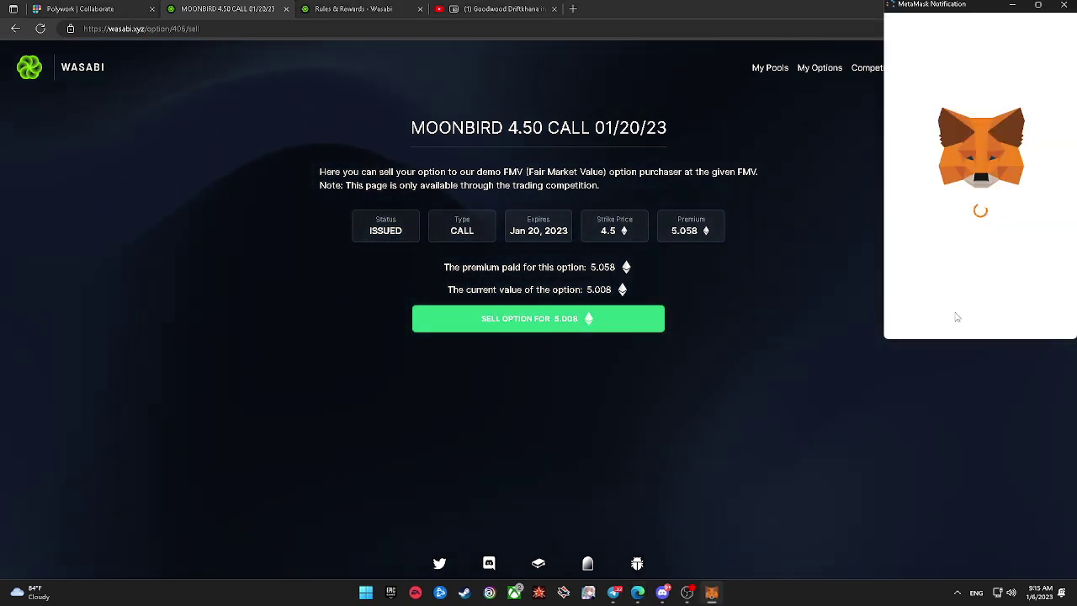
{"action": "scroll", "coordinate": [1003, 298], "scroll_direction": "down", "scroll_amount": 3}
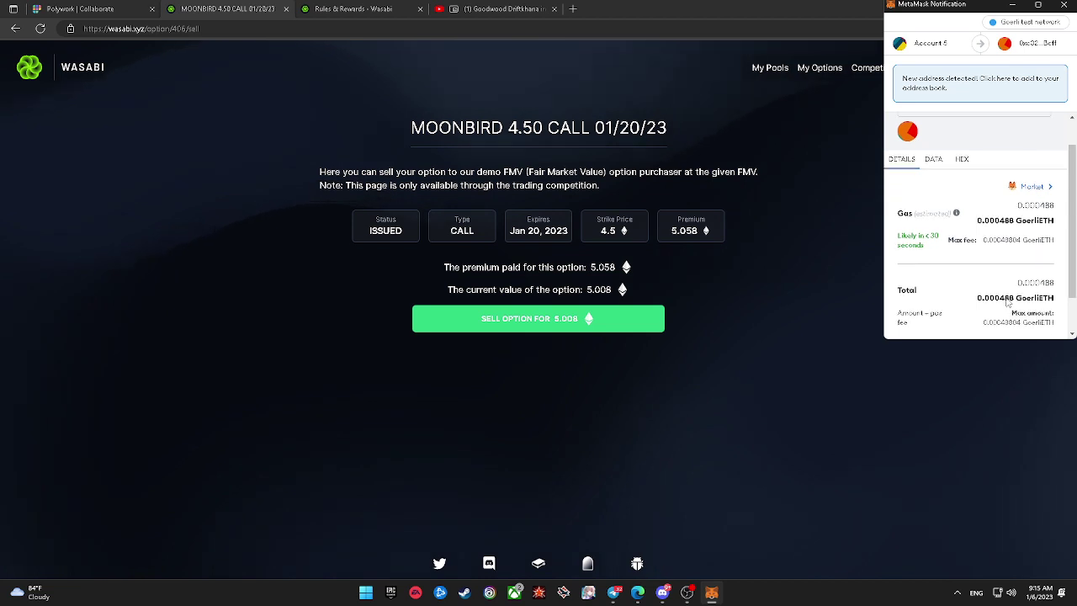
{"action": "left_click", "coordinate": [1003, 311]}
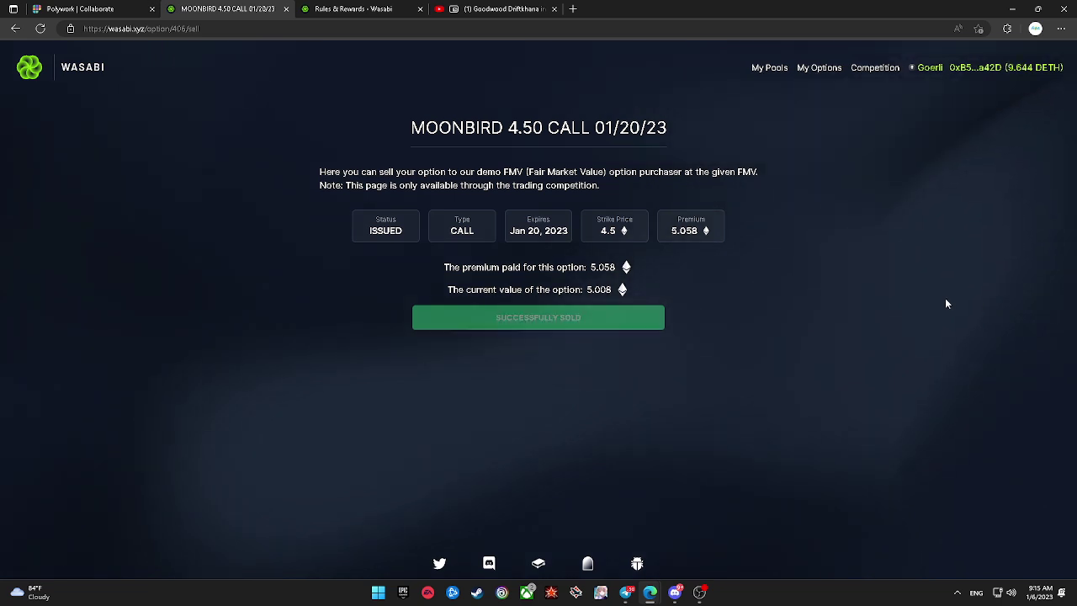
Step: Check the owned options, then examine the personal stats, trades and leaderboard on the competition page
{"action": "left_click", "coordinate": [808, 71]}
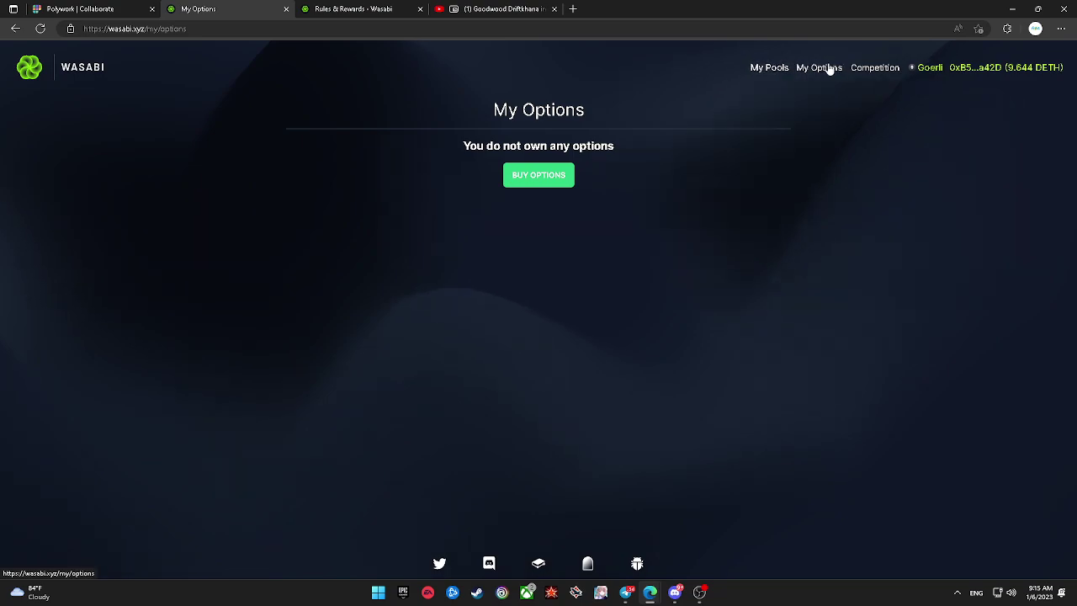
{"action": "left_click", "coordinate": [865, 70]}
{"action": "scroll", "coordinate": [690, 244], "scroll_direction": "down", "scroll_amount": 10}
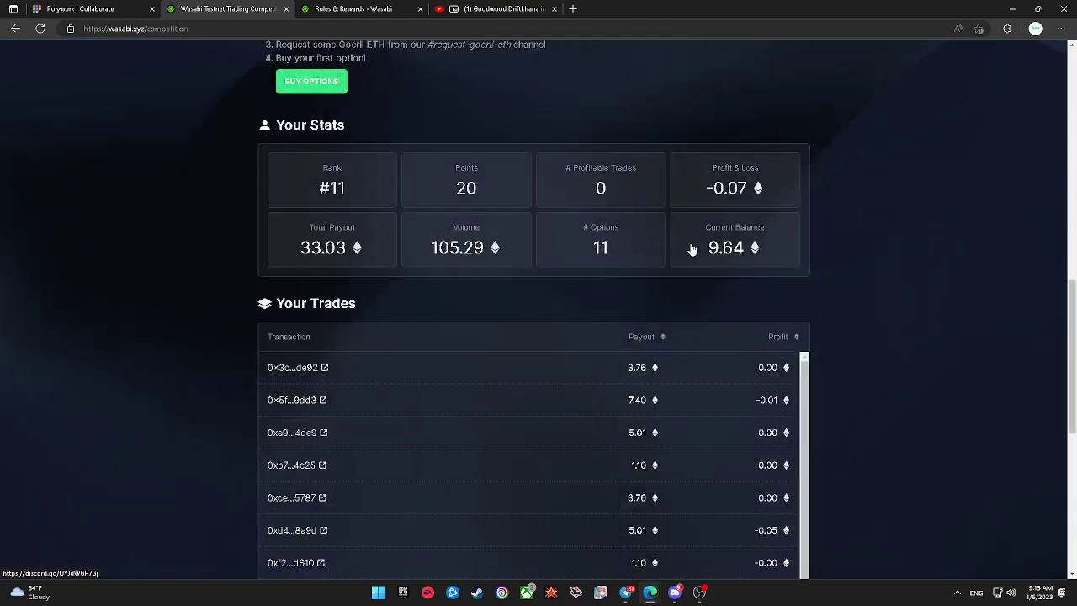
{"action": "scroll", "coordinate": [688, 246], "scroll_direction": "down", "scroll_amount": 2}
{"action": "scroll", "coordinate": [687, 245], "scroll_direction": "up", "scroll_amount": 4}
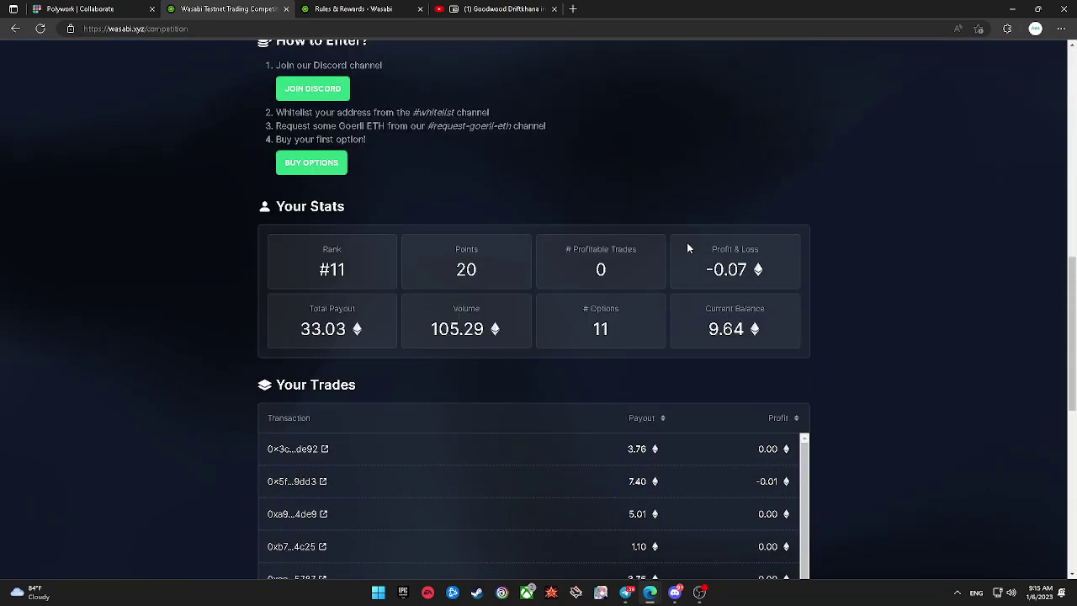
{"action": "scroll", "coordinate": [698, 250], "scroll_direction": "down", "scroll_amount": 6}
{"action": "scroll", "coordinate": [707, 265], "scroll_direction": "down", "scroll_amount": 3}
{"action": "scroll", "coordinate": [717, 287], "scroll_direction": "down", "scroll_amount": 2}
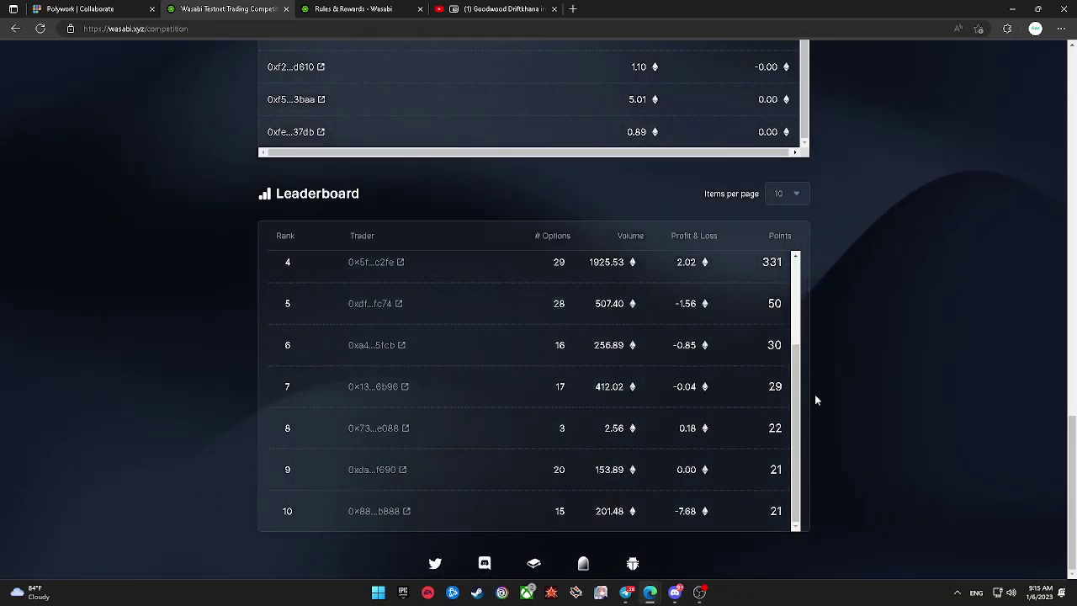
{"action": "scroll", "coordinate": [875, 378], "scroll_direction": "up", "scroll_amount": 7}
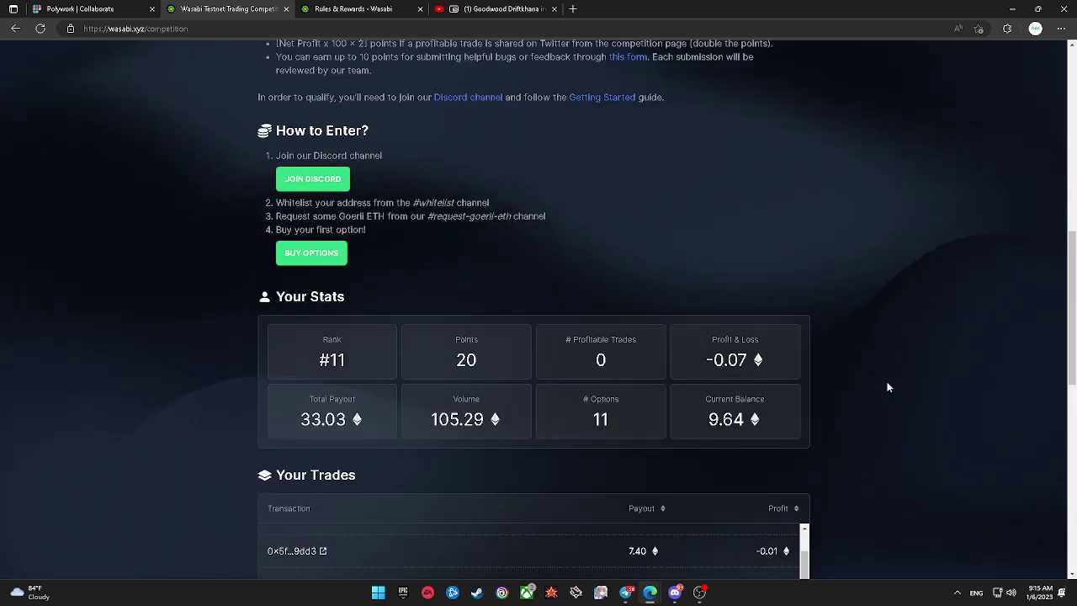
{"action": "scroll", "coordinate": [887, 384], "scroll_direction": "down", "scroll_amount": 7}
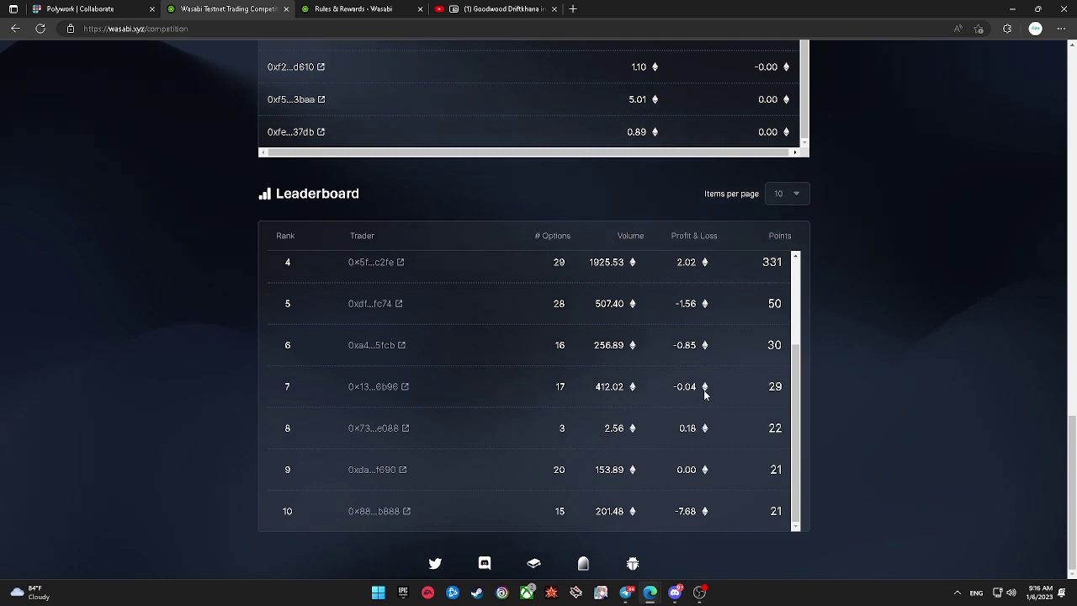
{"action": "scroll", "coordinate": [717, 365], "scroll_direction": "up", "scroll_amount": 2}
{"action": "scroll", "coordinate": [717, 366], "scroll_direction": "down", "scroll_amount": 2}
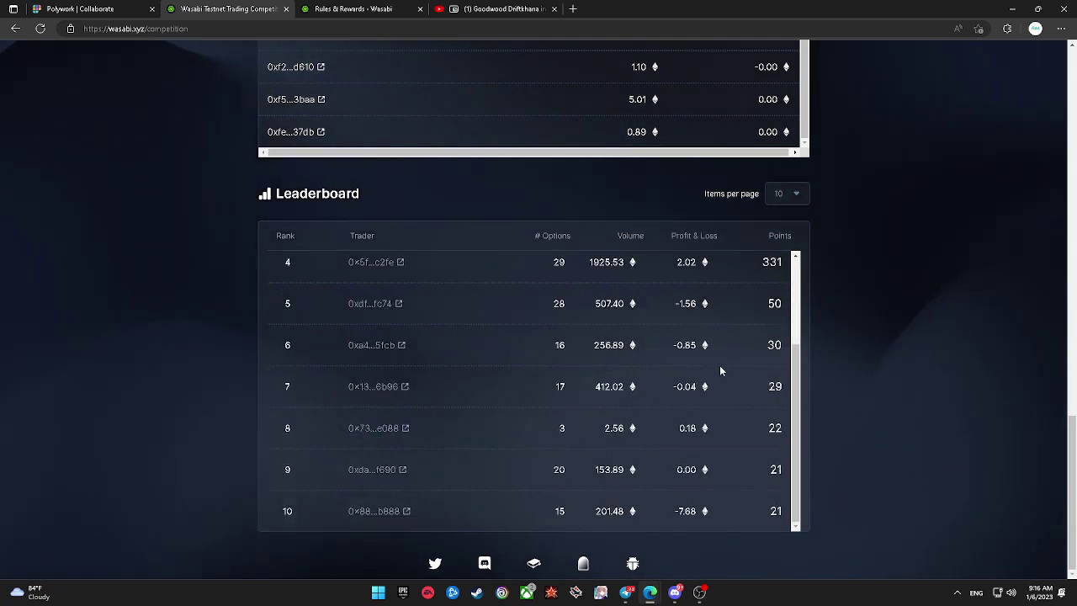
{"action": "scroll", "coordinate": [720, 367], "scroll_direction": "up", "scroll_amount": 2}
{"action": "scroll", "coordinate": [721, 370], "scroll_direction": "down", "scroll_amount": 2}
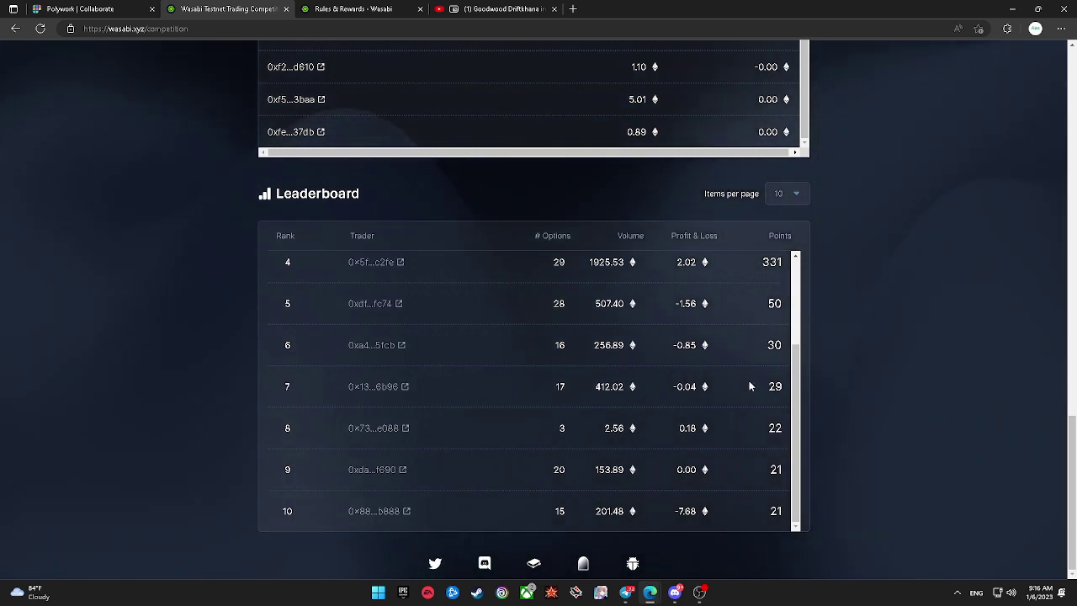
{"action": "scroll", "coordinate": [856, 378], "scroll_direction": "up", "scroll_amount": 20}
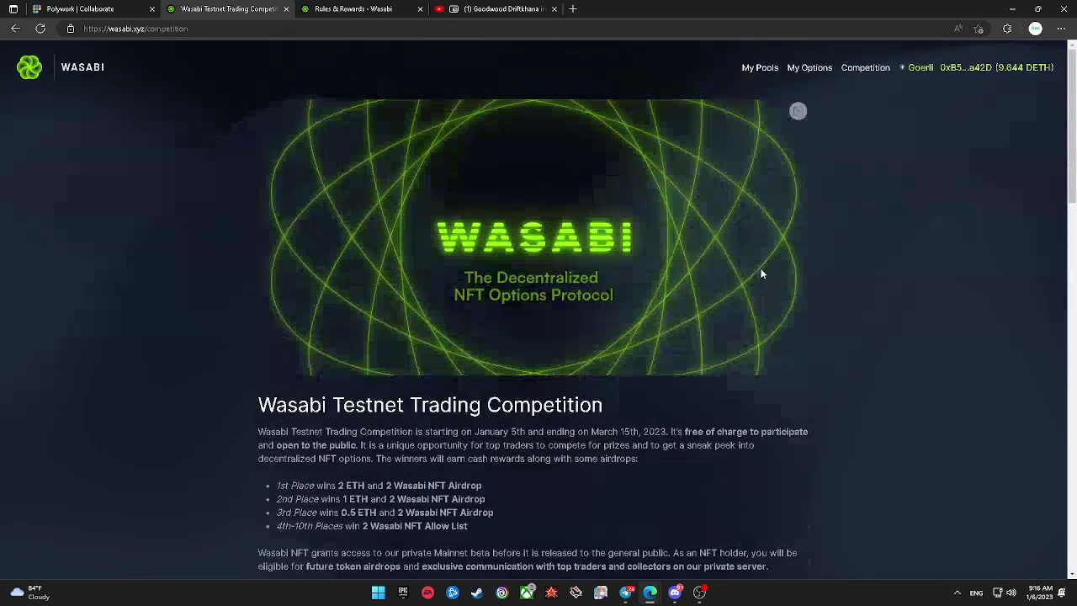
Step: Browse the collections for buying options, open Test Moonbirds and choose the 4.50 call expiring Jan 20, 2023
{"action": "left_click", "coordinate": [812, 70]}
{"action": "left_click", "coordinate": [565, 177]}
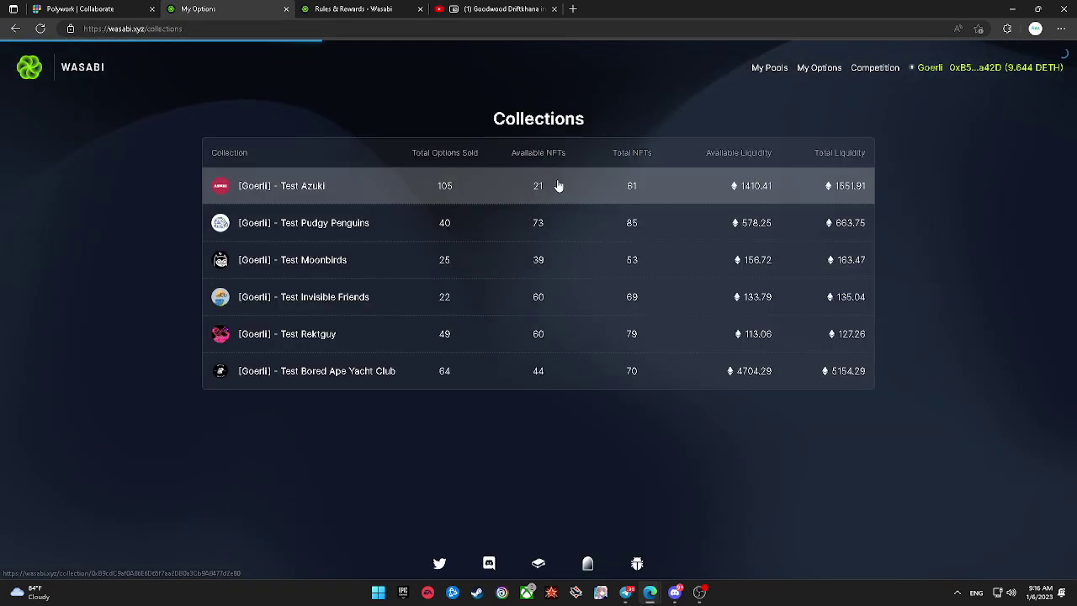
{"action": "left_click", "coordinate": [593, 265]}
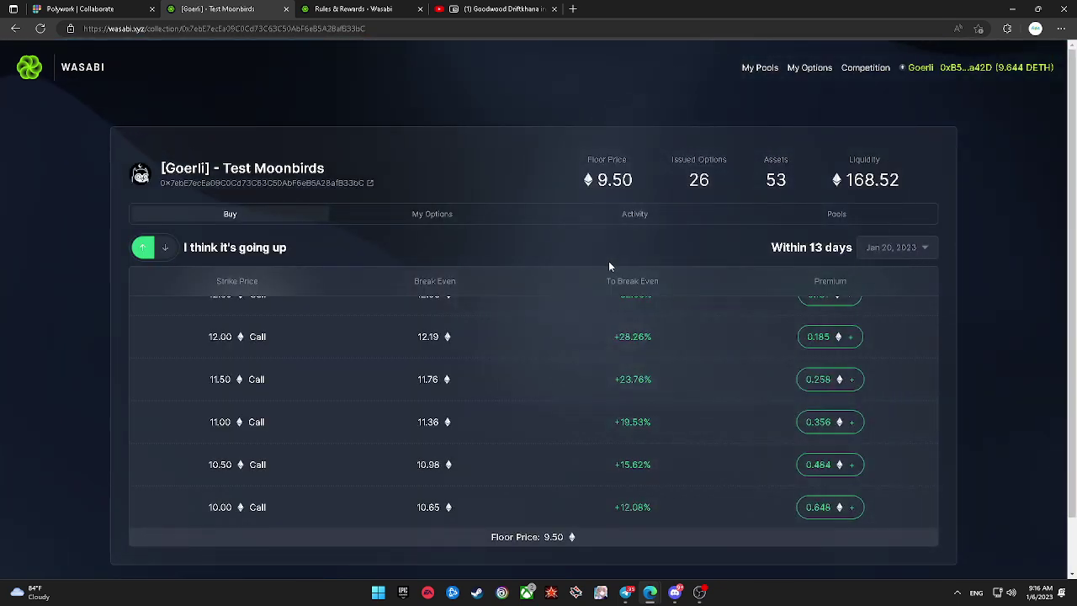
{"action": "scroll", "coordinate": [574, 325], "scroll_direction": "down", "scroll_amount": 3}
{"action": "scroll", "coordinate": [556, 421], "scroll_direction": "down", "scroll_amount": 5}
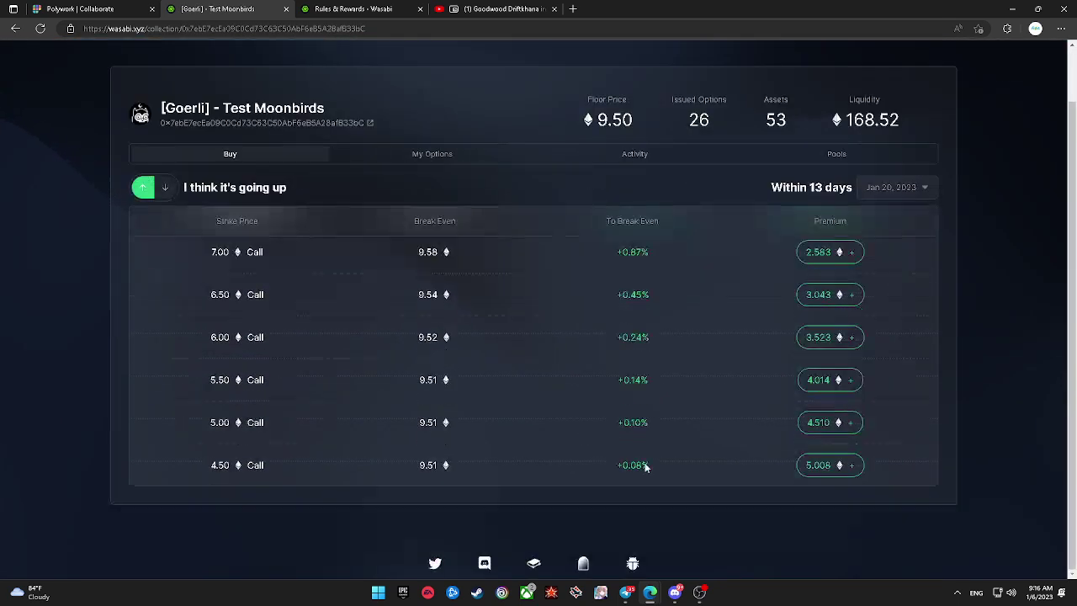
{"action": "left_click", "coordinate": [810, 463]}
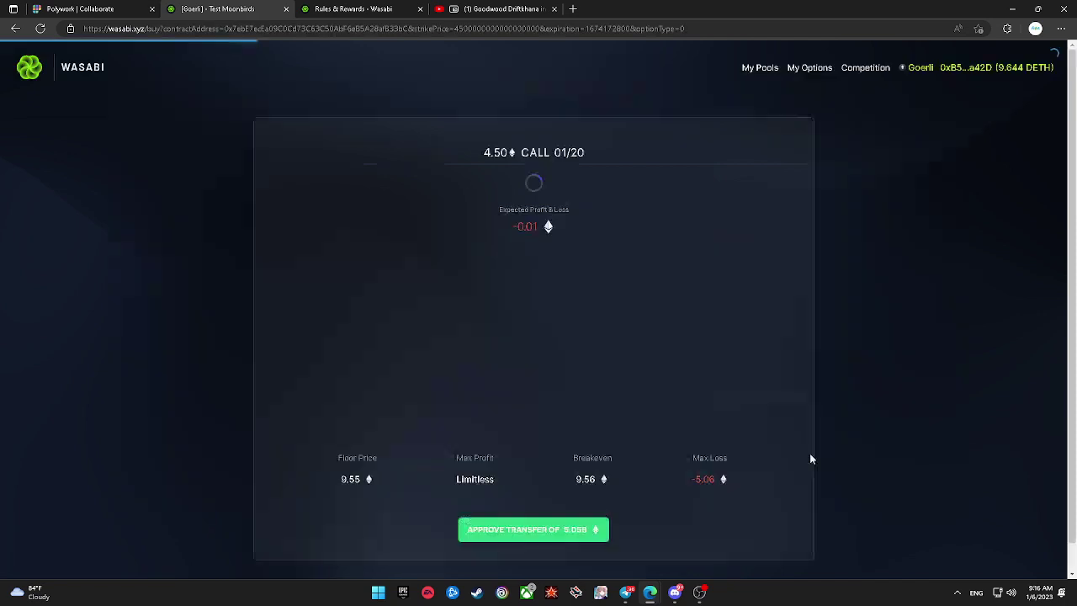
Step: Approve the DETH transfer and buy the Moonbird 4.50 call for 5.008 DETH, confirming both requests in MetaMask
{"action": "left_click", "coordinate": [528, 530]}
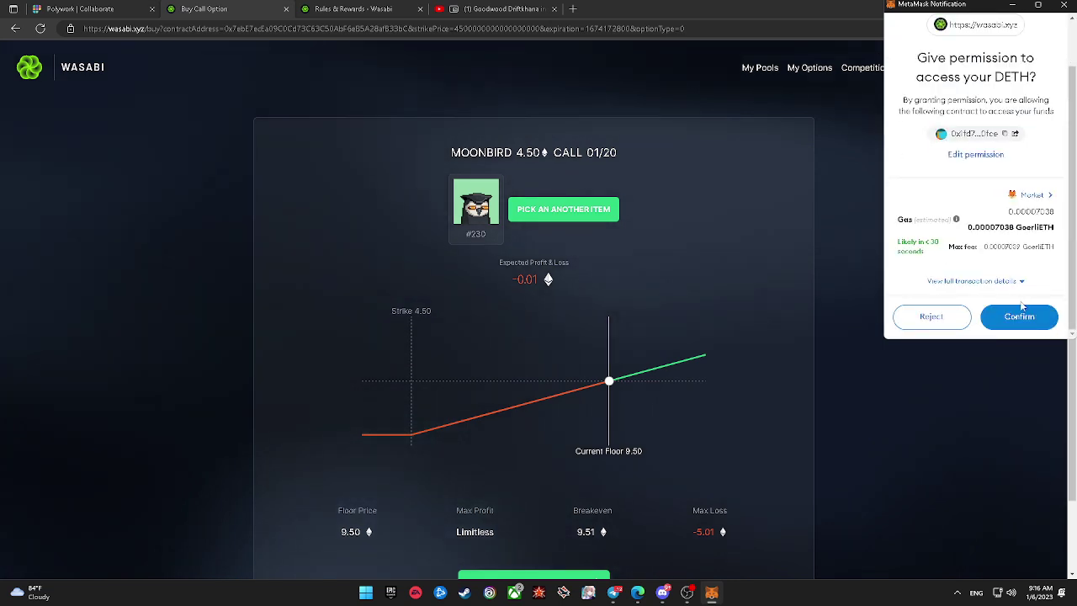
{"action": "left_click", "coordinate": [1021, 313]}
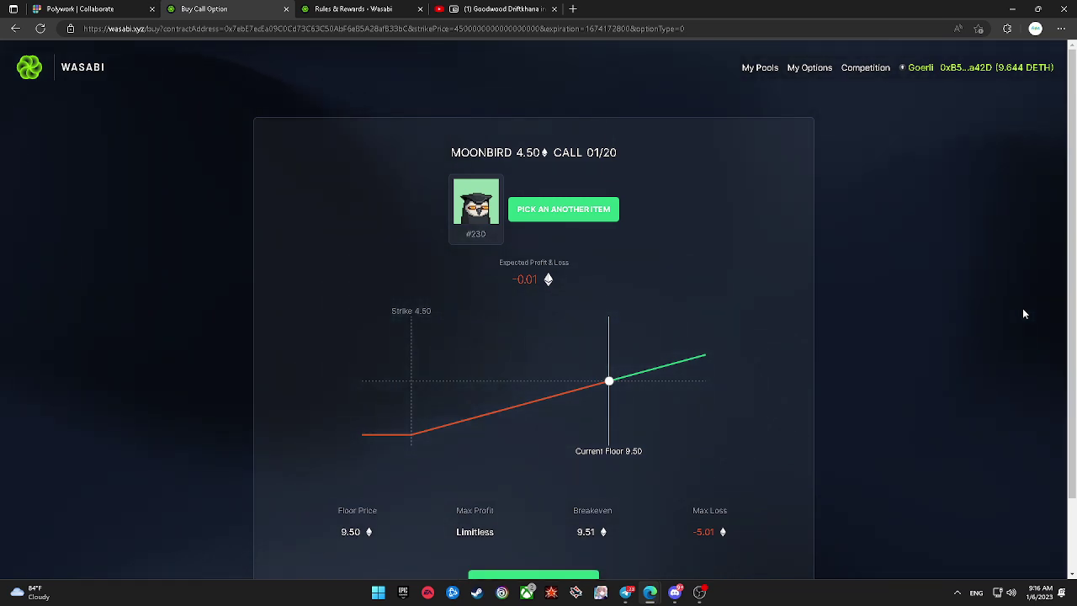
{"action": "scroll", "coordinate": [802, 371], "scroll_direction": "down", "scroll_amount": 1}
{"action": "left_click", "coordinate": [588, 488]}
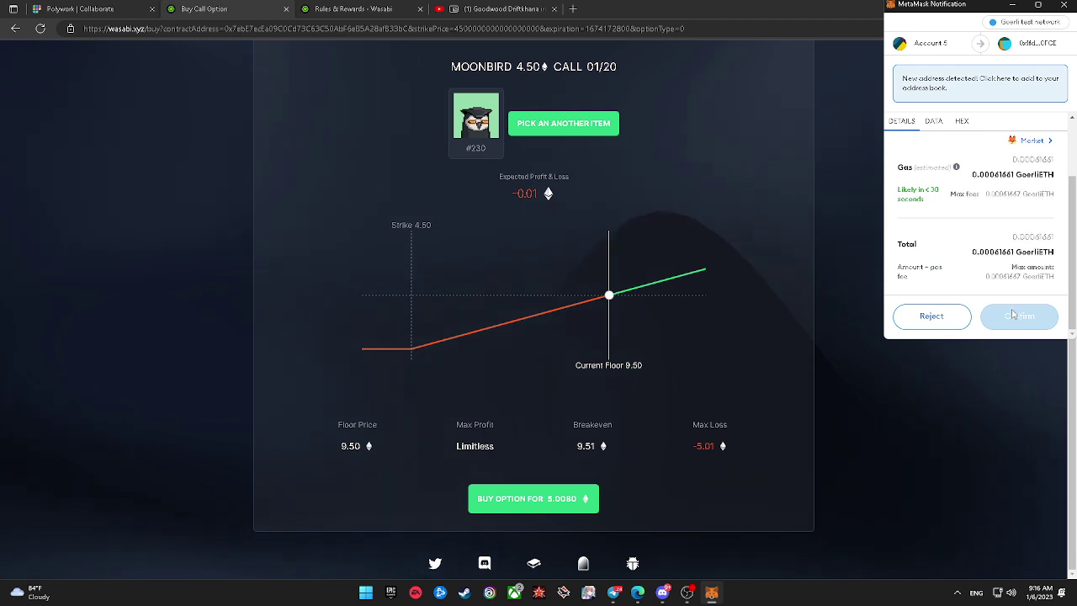
{"action": "left_click", "coordinate": [1013, 315]}
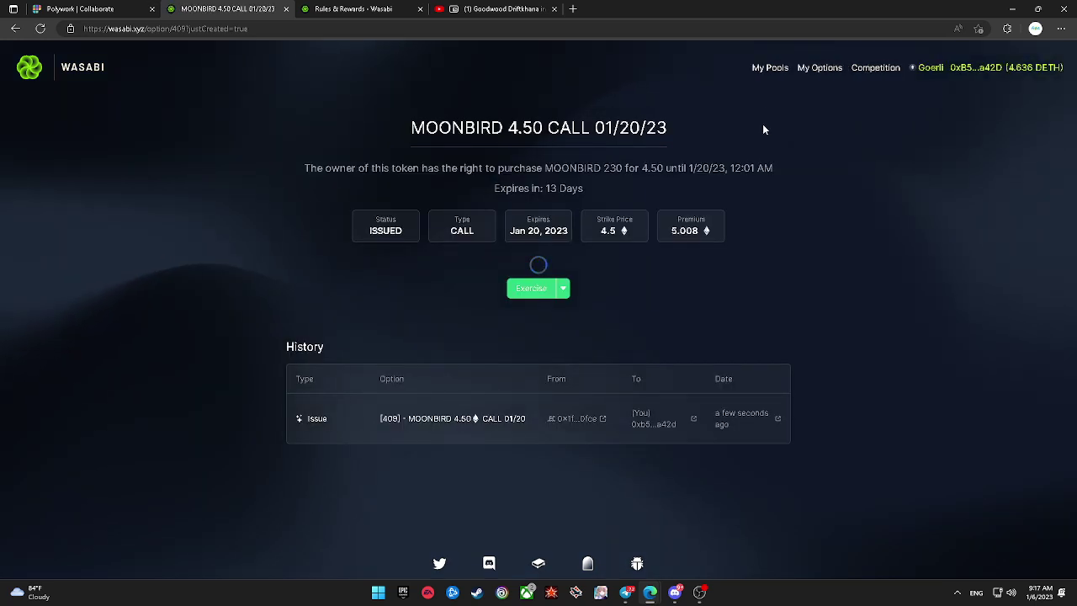
Step: Sell the newly bought Moonbird 4.50 call at fair market value for 5.008 DETH and confirm the transaction in MetaMask
{"action": "scroll", "coordinate": [762, 135], "scroll_direction": "down", "scroll_amount": 2}
{"action": "scroll", "coordinate": [554, 340], "scroll_direction": "up", "scroll_amount": 2}
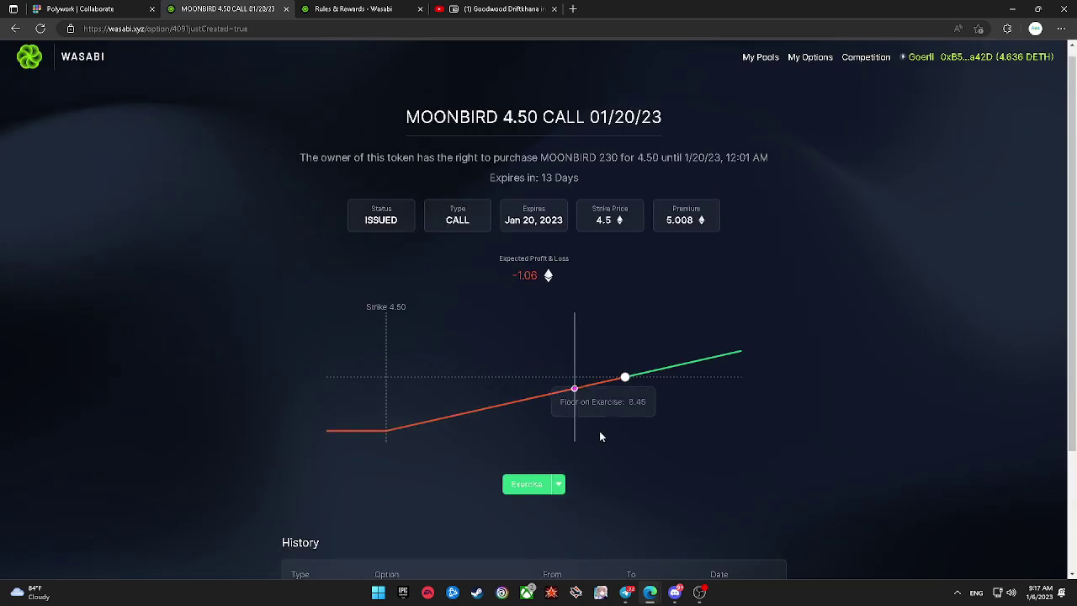
{"action": "scroll", "coordinate": [665, 358], "scroll_direction": "down", "scroll_amount": 2}
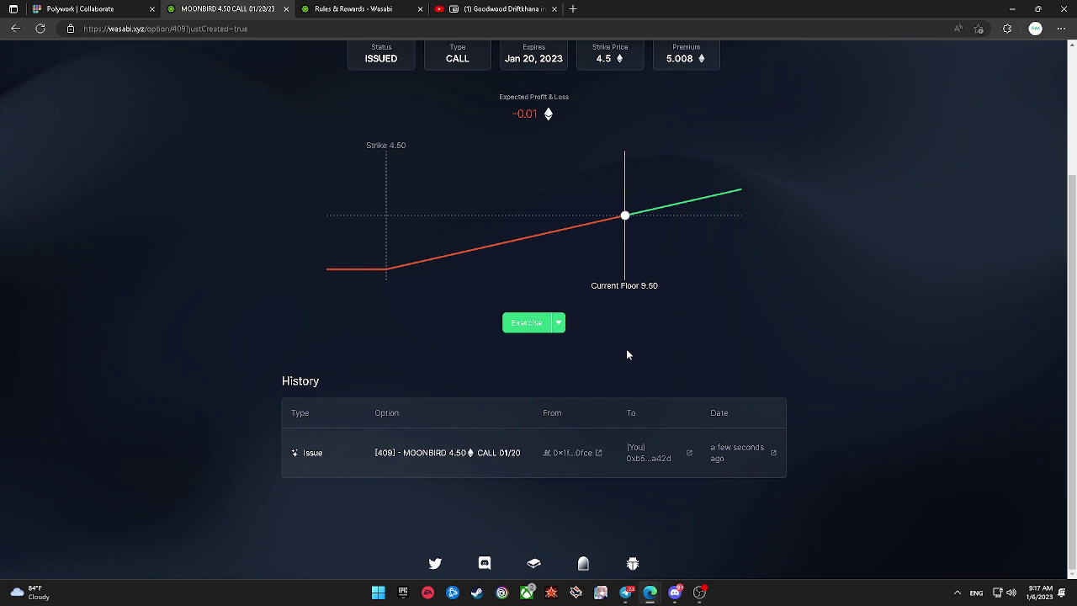
{"action": "left_click", "coordinate": [560, 326]}
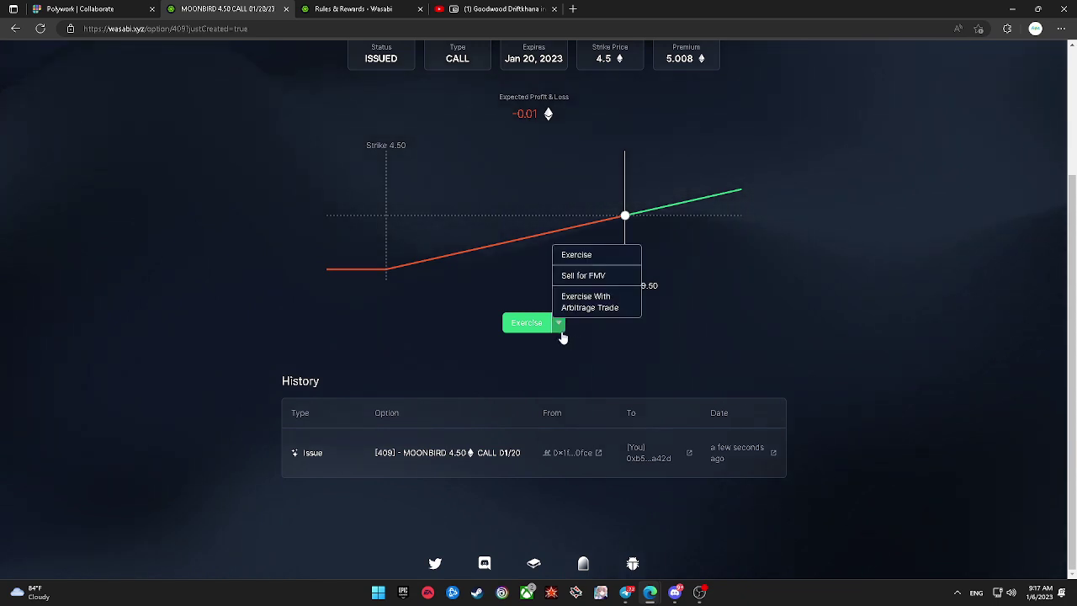
{"action": "left_click", "coordinate": [599, 287]}
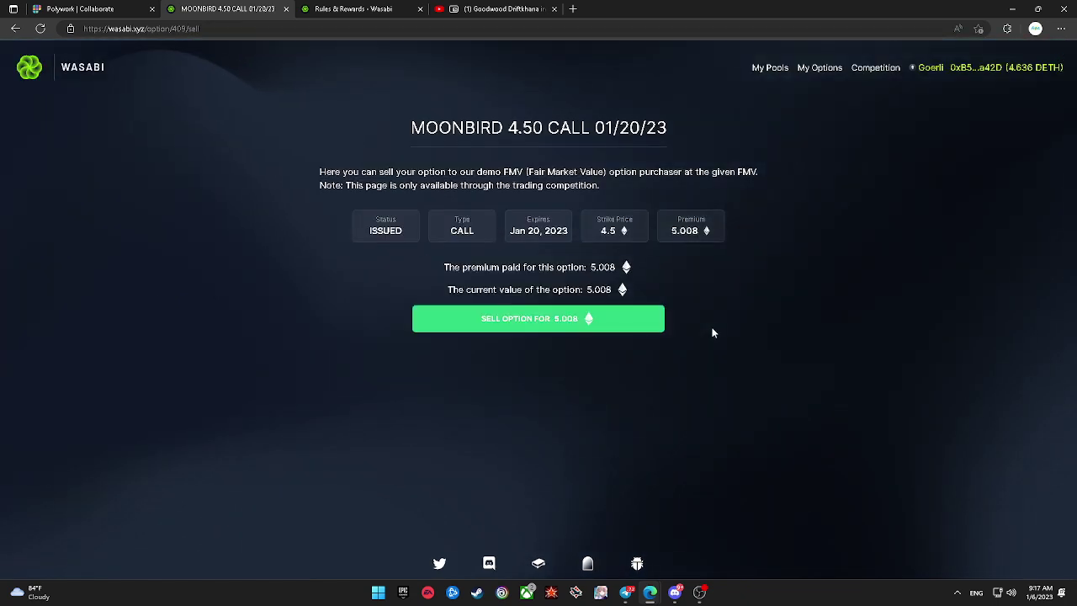
{"action": "left_click", "coordinate": [597, 318]}
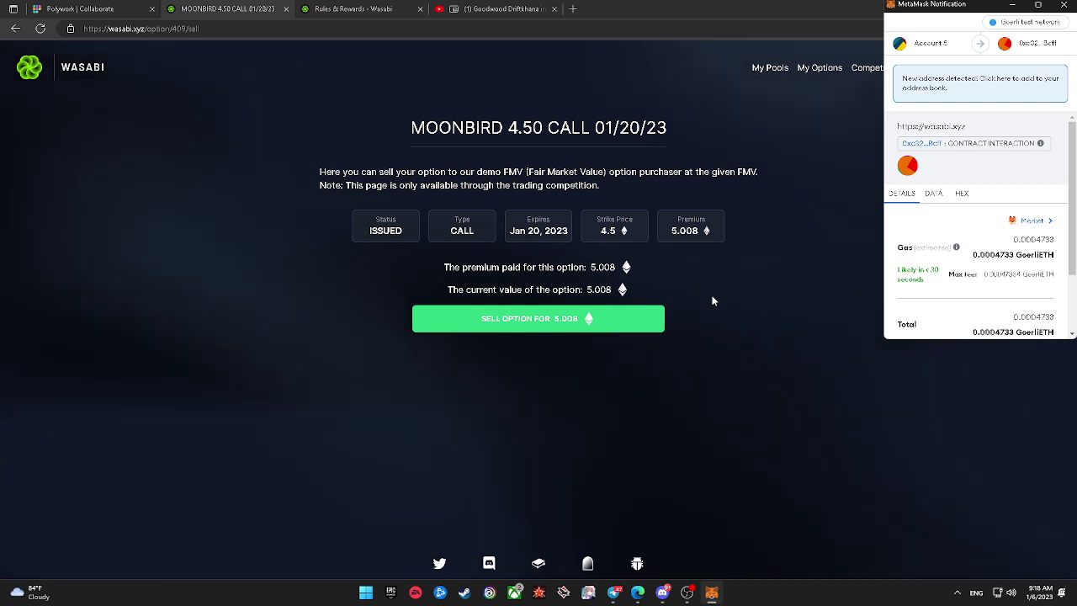
{"action": "scroll", "coordinate": [976, 252], "scroll_direction": "down", "scroll_amount": 2}
{"action": "left_click", "coordinate": [1010, 318]}
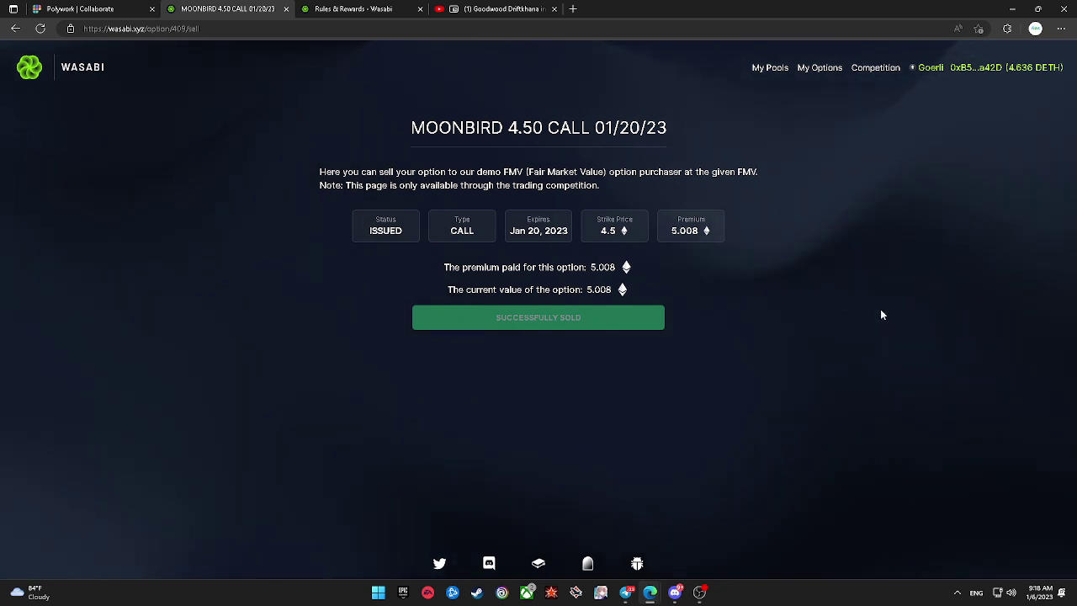
Step: Browse the collections for buying options, open Test Rektguy and choose the 0.60 call expiring Jan 20, 2023
{"action": "left_click", "coordinate": [763, 67]}
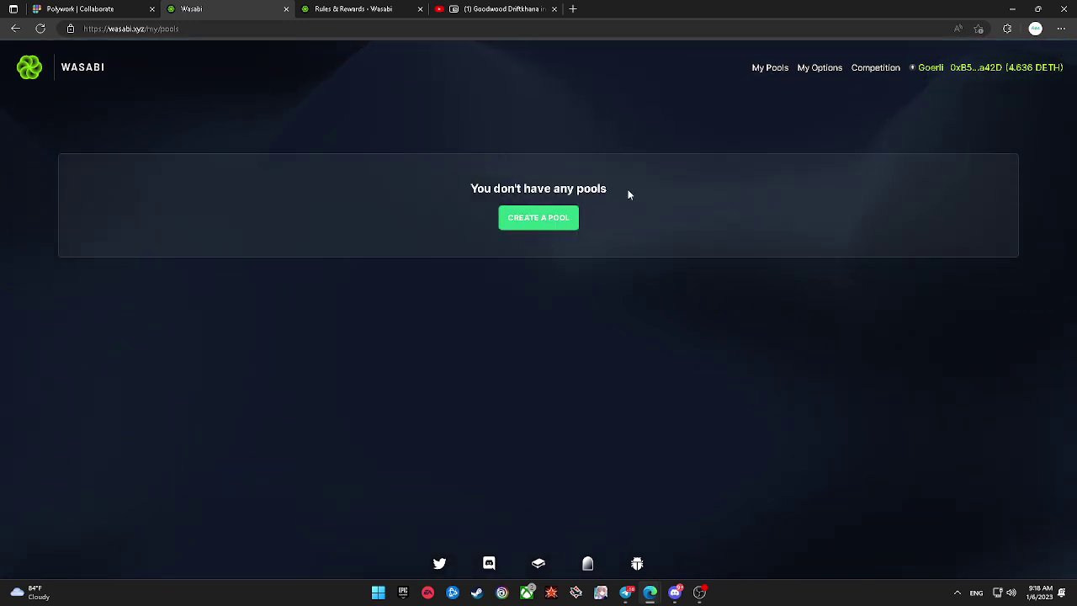
{"action": "left_click", "coordinate": [88, 69]}
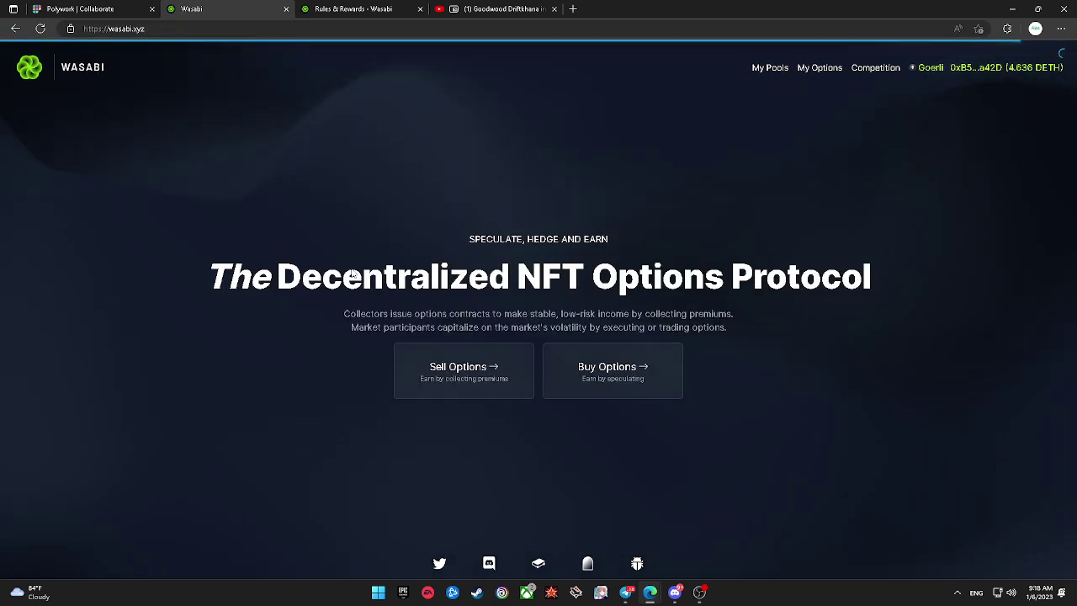
{"action": "left_click", "coordinate": [589, 395]}
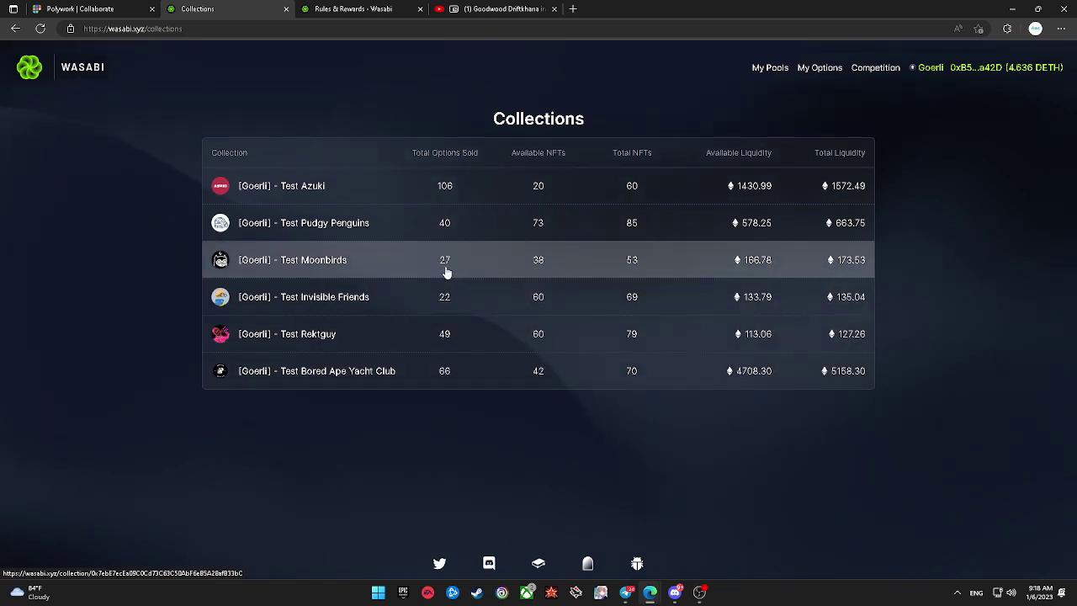
{"action": "left_click", "coordinate": [468, 336]}
{"action": "scroll", "coordinate": [727, 445], "scroll_direction": "down", "scroll_amount": 5}
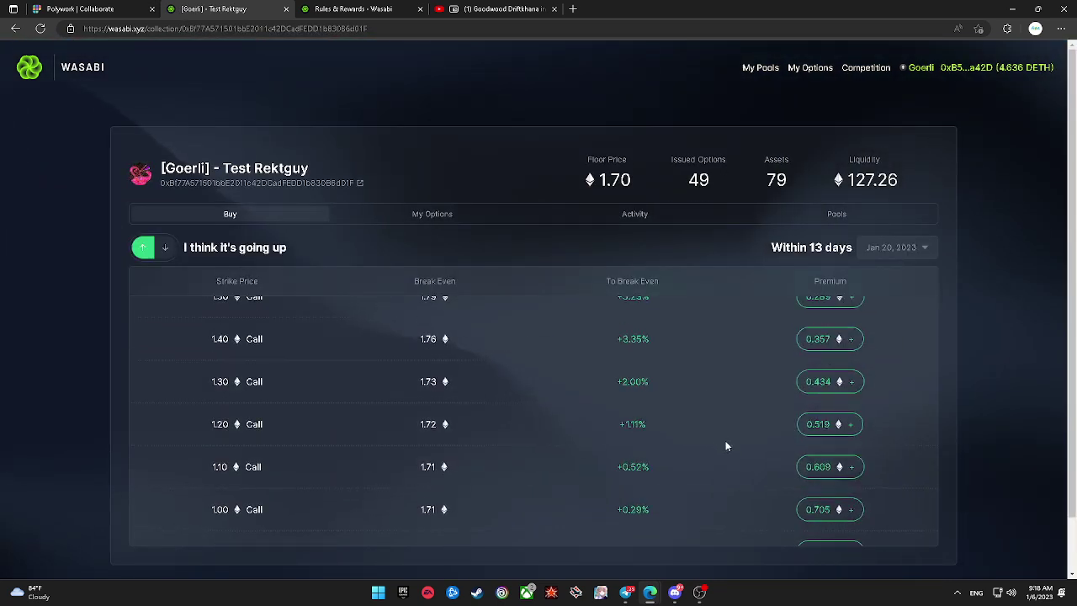
{"action": "left_click", "coordinate": [813, 466]}
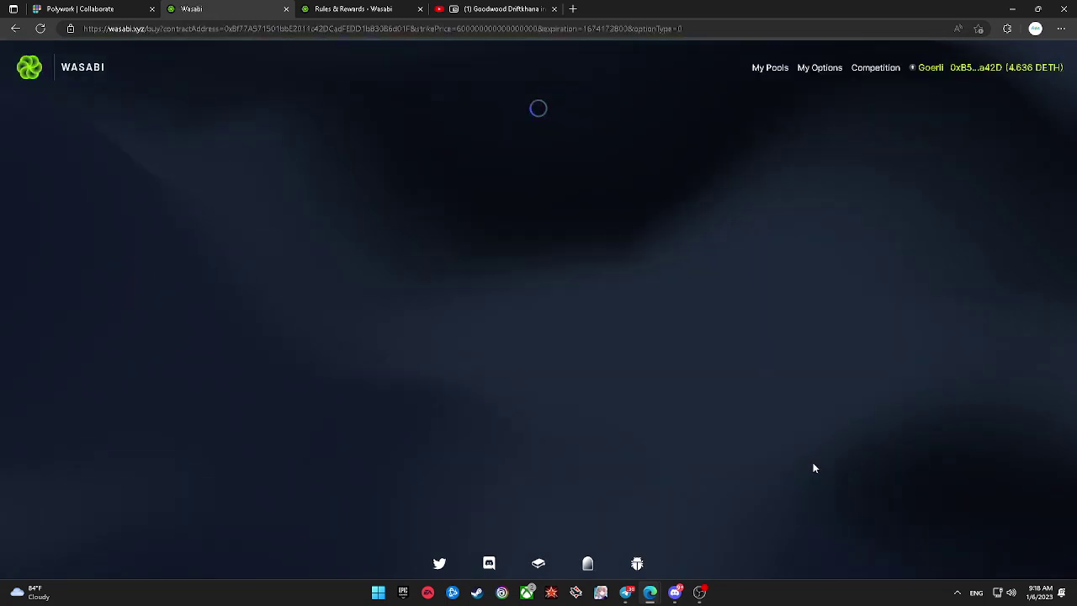
Step: Approve the 1.101 DETH transfer and buy the Rektguy 0.60 call, confirming both requests in MetaMask
{"action": "scroll", "coordinate": [814, 464], "scroll_direction": "down", "scroll_amount": 2}
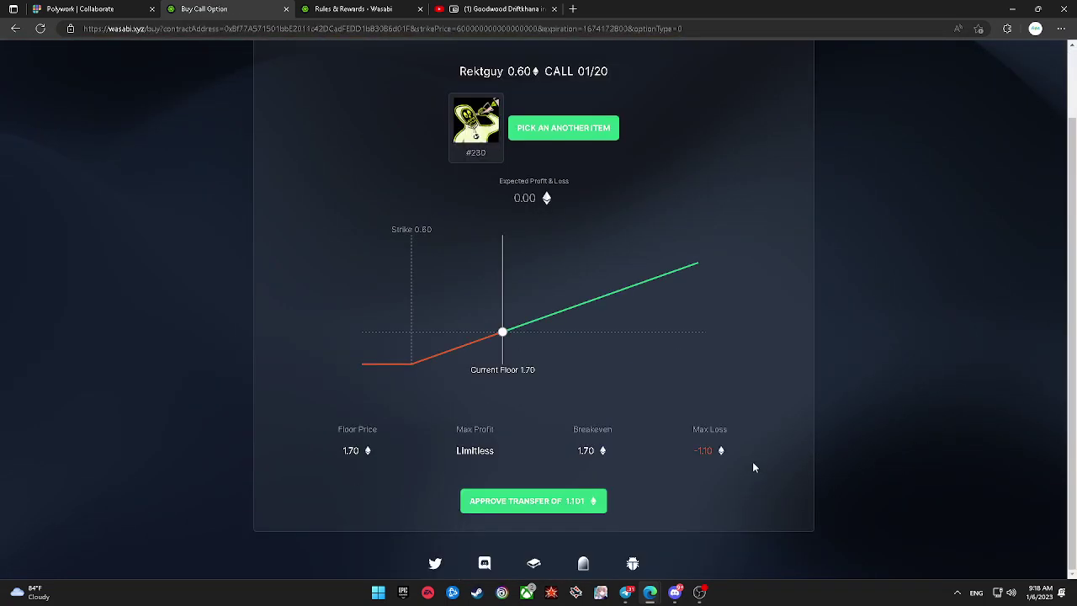
{"action": "left_click", "coordinate": [585, 498]}
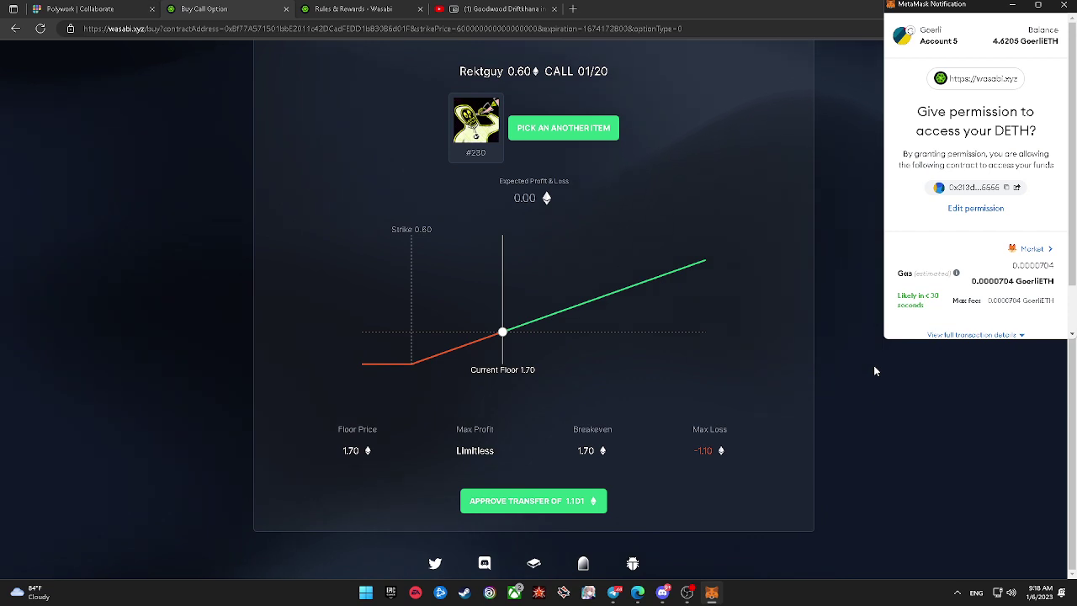
{"action": "scroll", "coordinate": [985, 303], "scroll_direction": "down", "scroll_amount": 2}
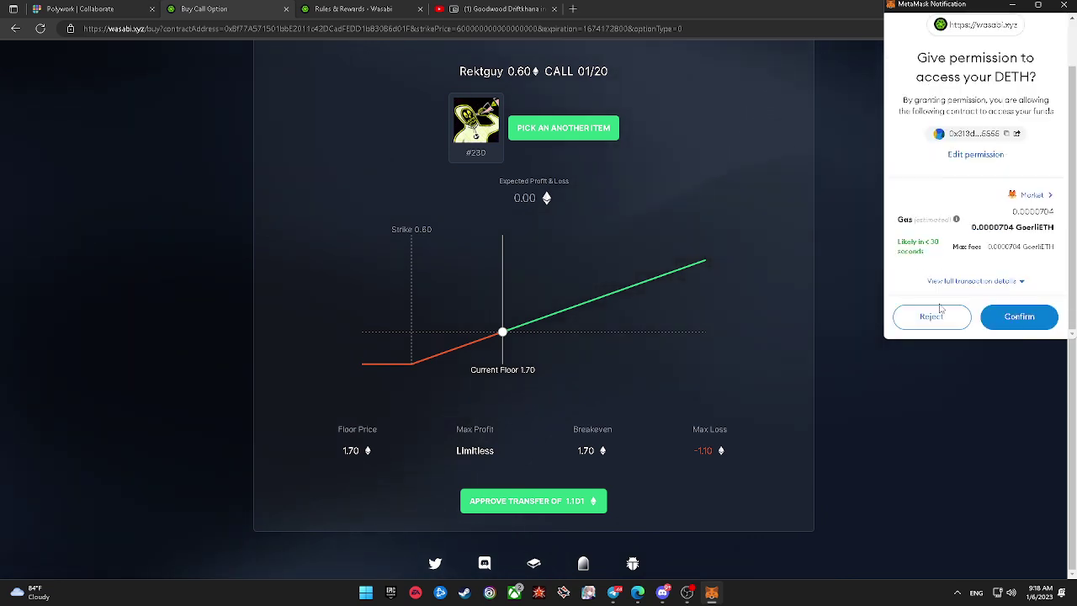
{"action": "left_click", "coordinate": [996, 315]}
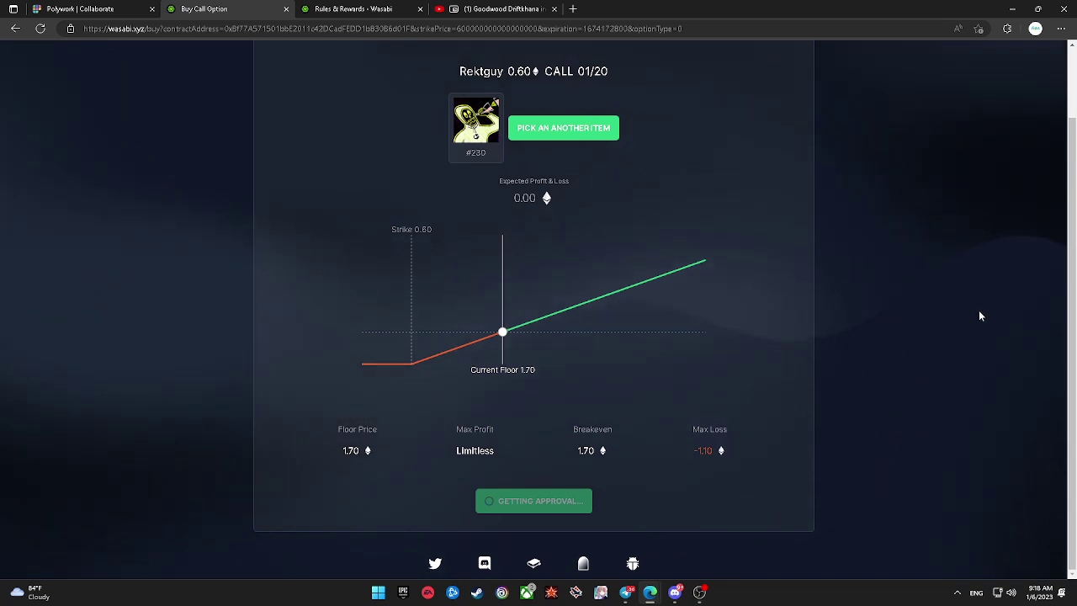
{"action": "left_click", "coordinate": [594, 500]}
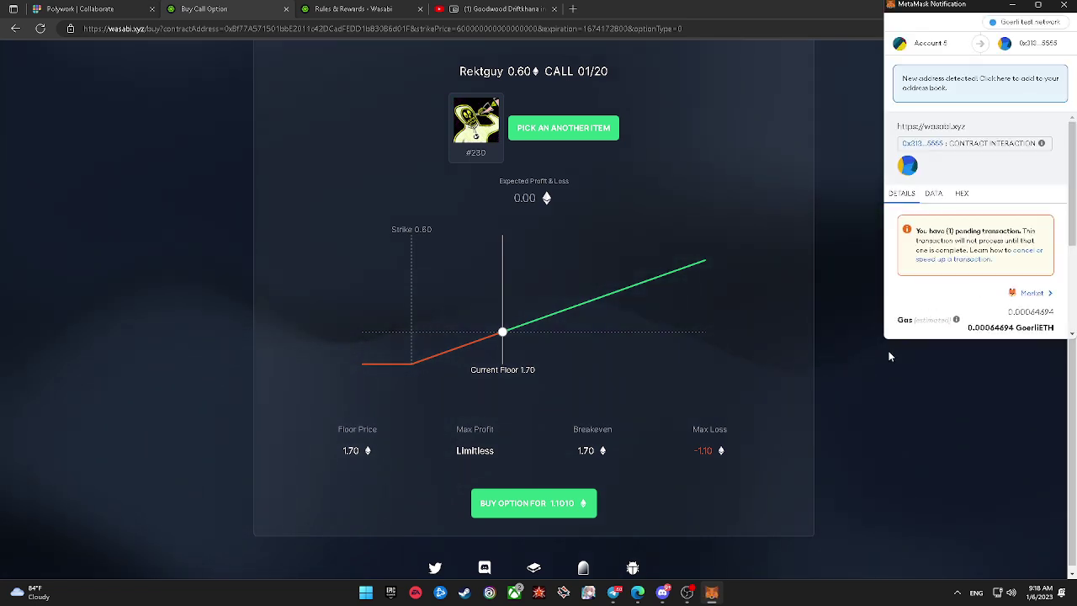
{"action": "scroll", "coordinate": [958, 308], "scroll_direction": "down", "scroll_amount": 2}
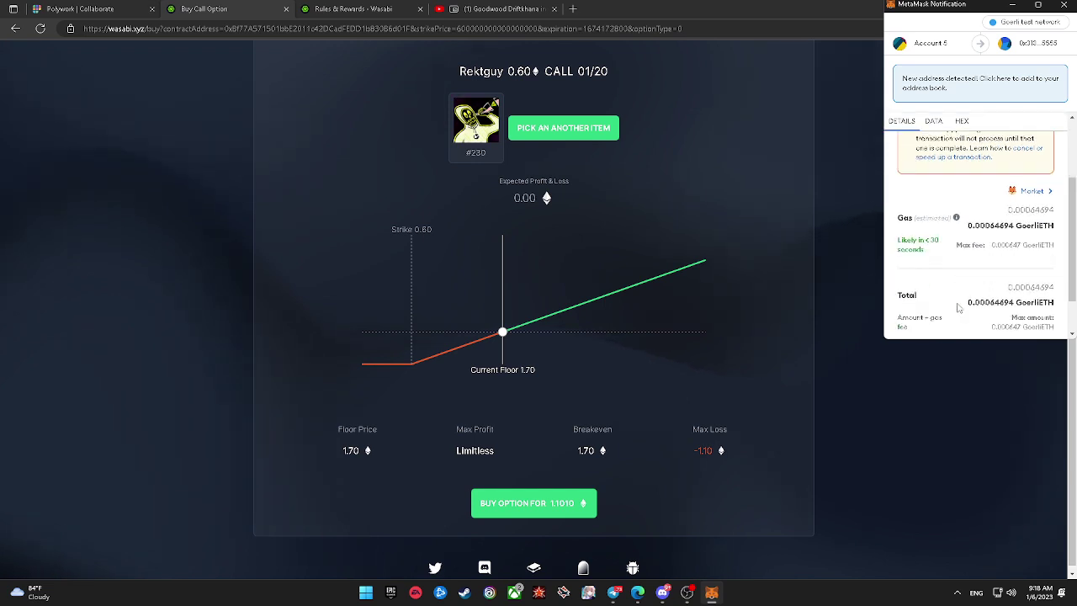
{"action": "scroll", "coordinate": [958, 308], "scroll_direction": "down", "scroll_amount": 1}
{"action": "left_click", "coordinate": [1004, 321]}
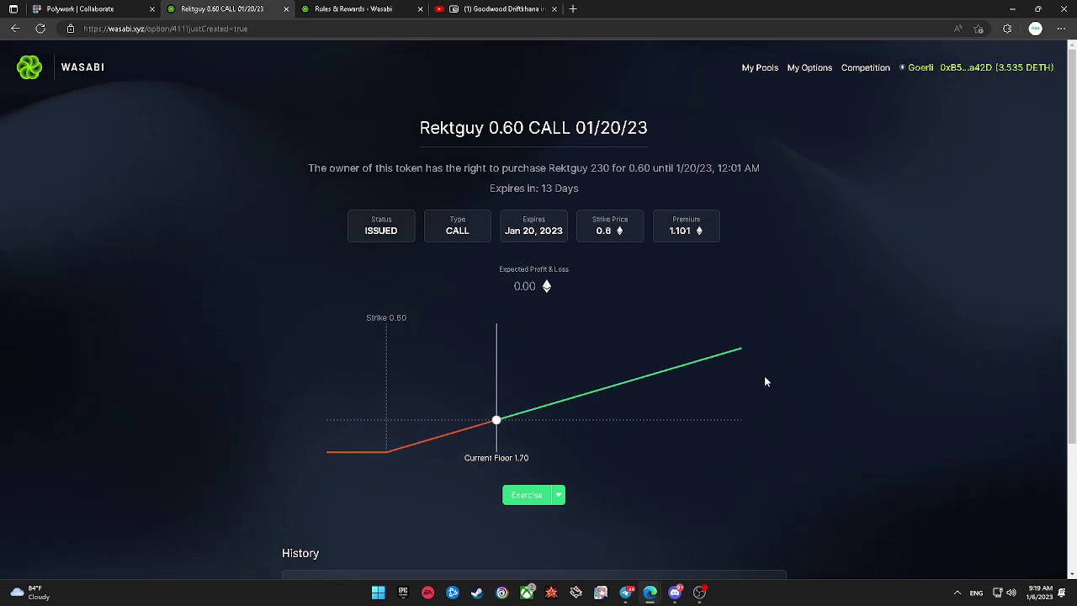
Step: Sell the Rektguy 0.60 call at fair market value for 1.101 DETH and confirm the transaction in MetaMask
{"action": "left_click", "coordinate": [558, 495]}
{"action": "left_click", "coordinate": [592, 454]}
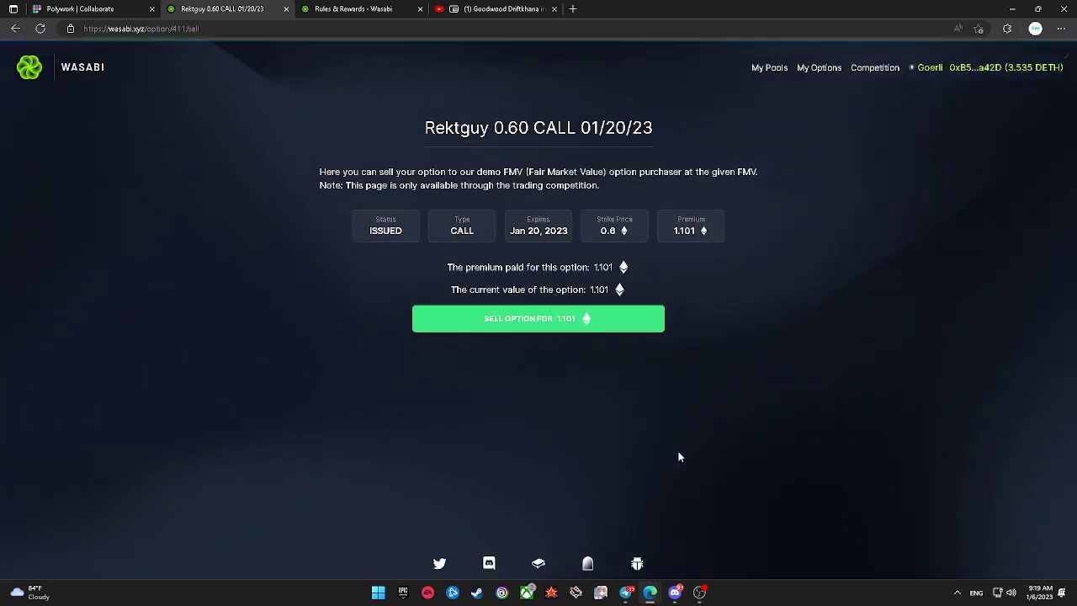
{"action": "left_click", "coordinate": [602, 327]}
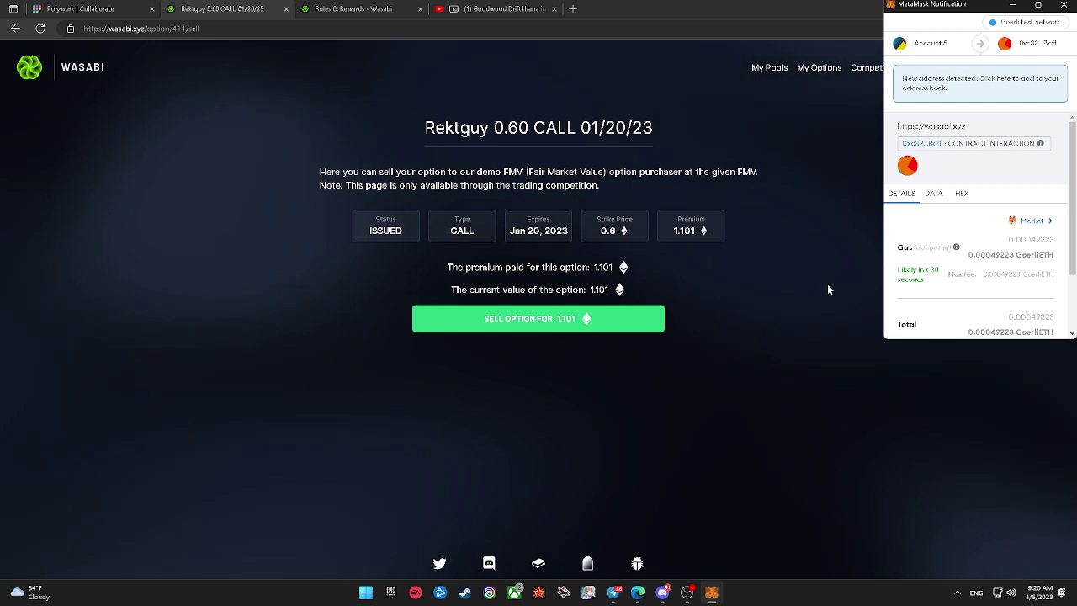
{"action": "scroll", "coordinate": [985, 294], "scroll_direction": "down", "scroll_amount": 2}
{"action": "left_click", "coordinate": [1010, 316]}
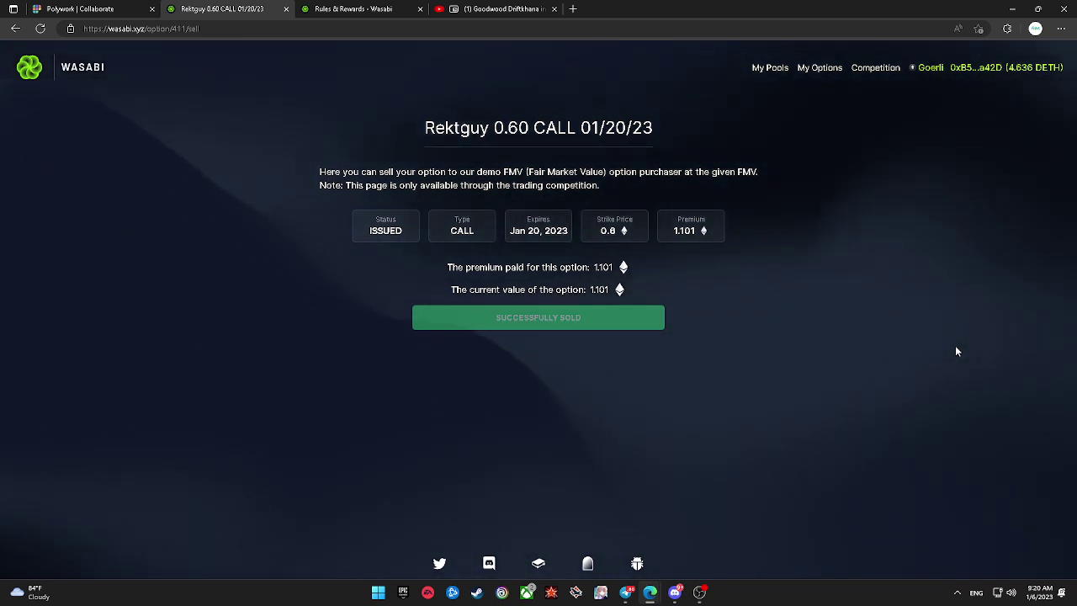
Step: Return to the Test Rektguy collection and choose the 0.60 call with the 1.101 premium again
{"action": "left_click", "coordinate": [76, 75]}
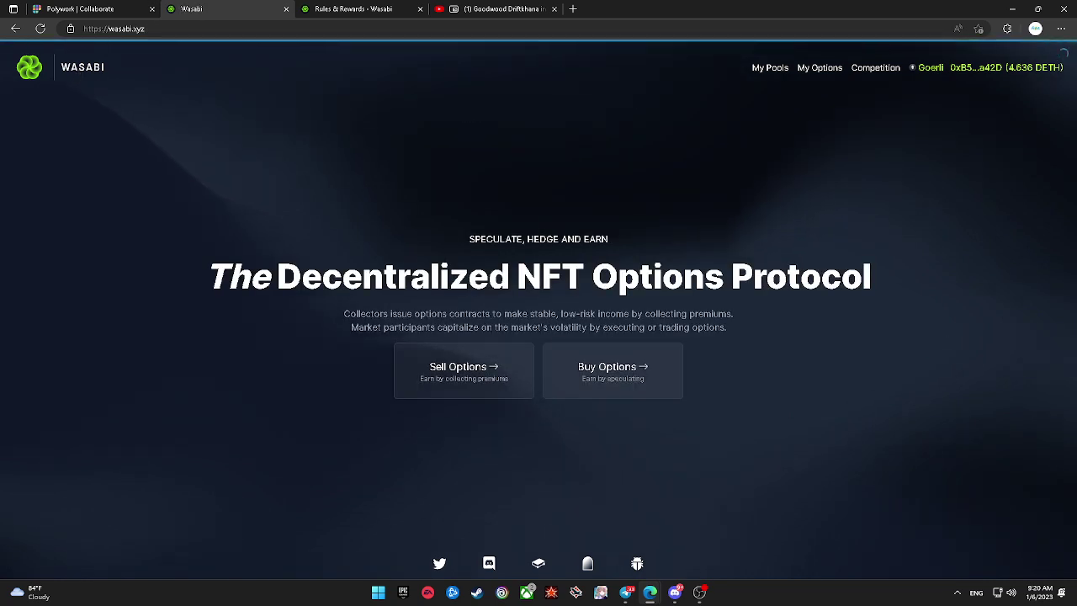
{"action": "left_click", "coordinate": [577, 356]}
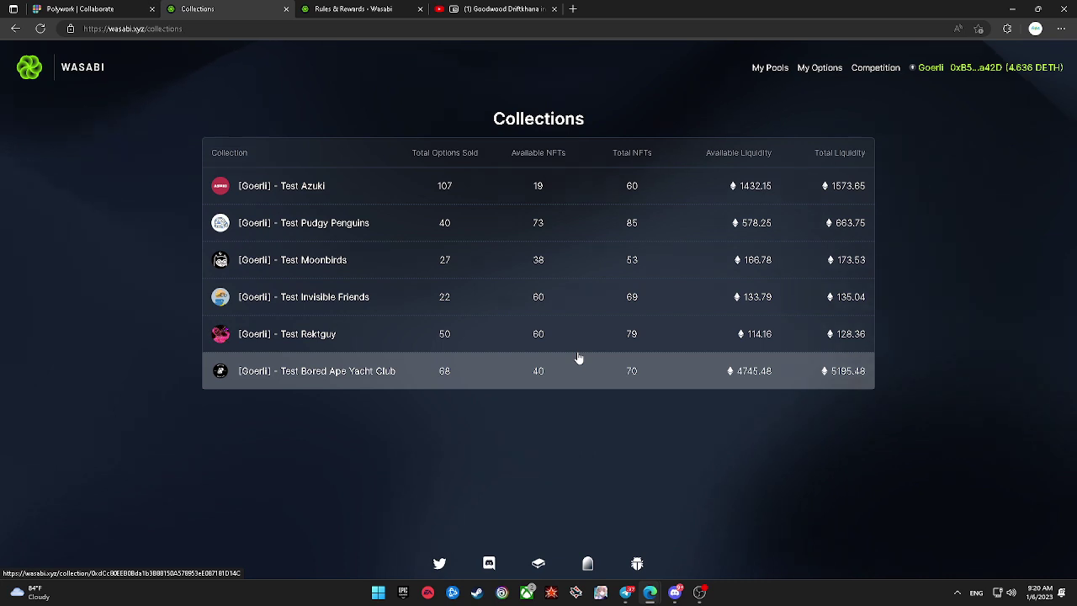
{"action": "left_click", "coordinate": [551, 343]}
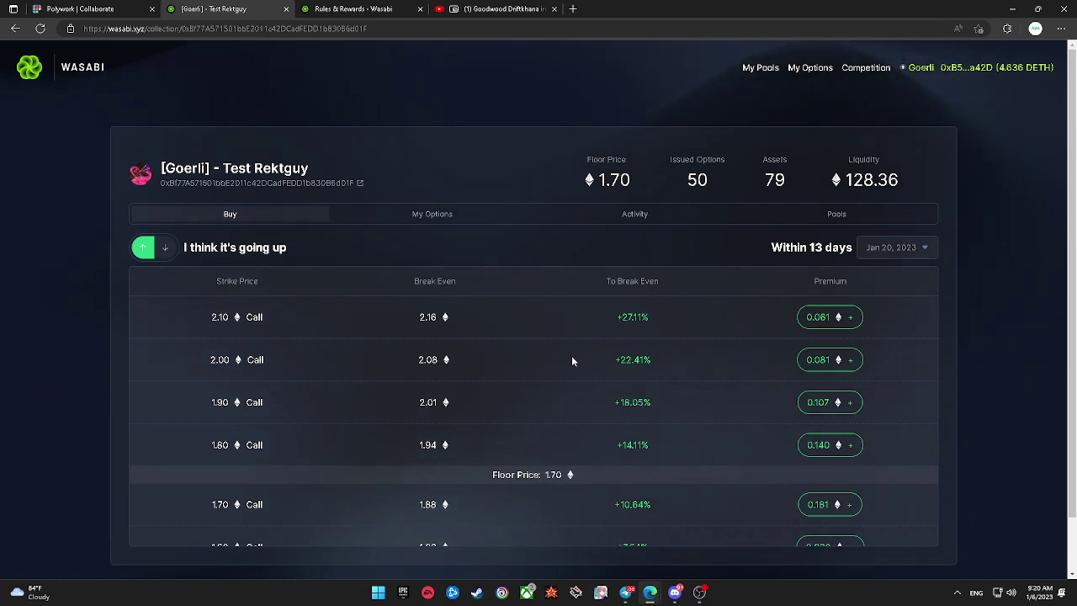
{"action": "scroll", "coordinate": [569, 363], "scroll_direction": "down", "scroll_amount": 6}
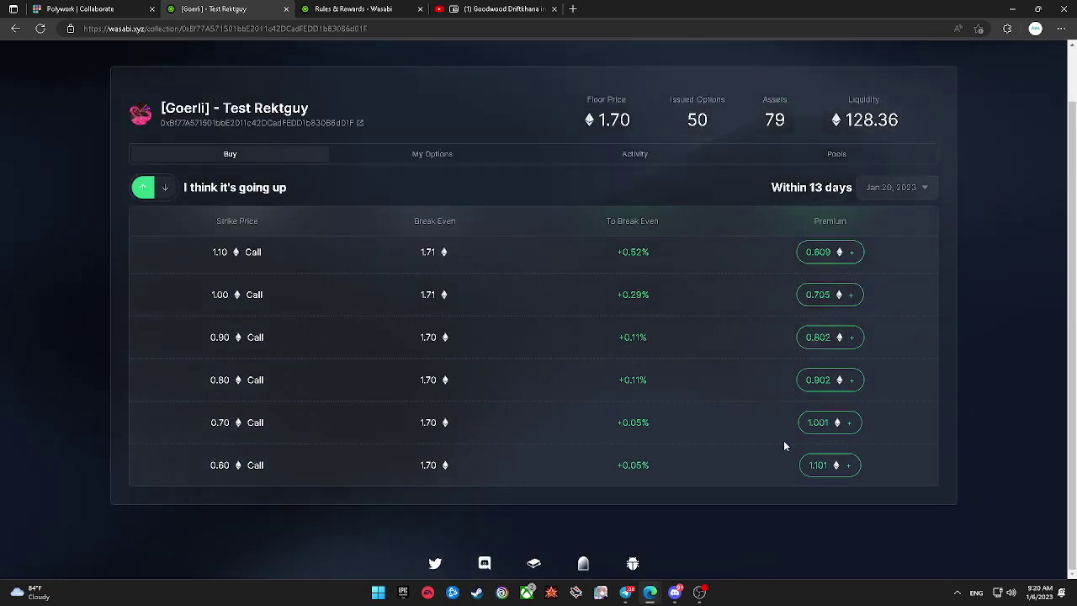
{"action": "left_click", "coordinate": [818, 465]}
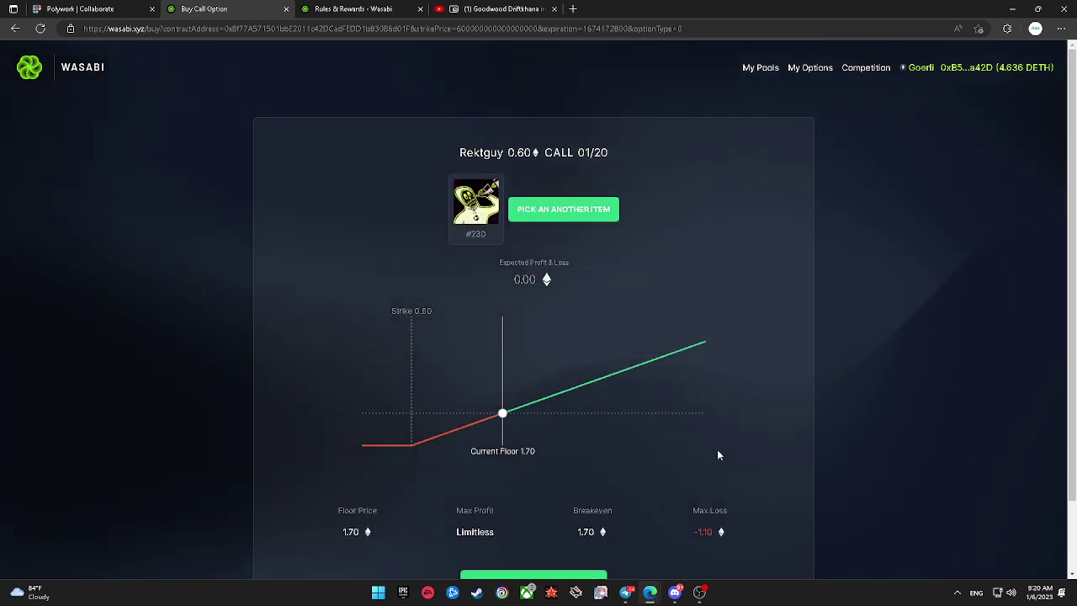
Step: Approve another 1.101 DETH transfer and buy a second Rektguy 0.60 call, confirming both requests in MetaMask
{"action": "scroll", "coordinate": [719, 456], "scroll_direction": "down", "scroll_amount": 1}
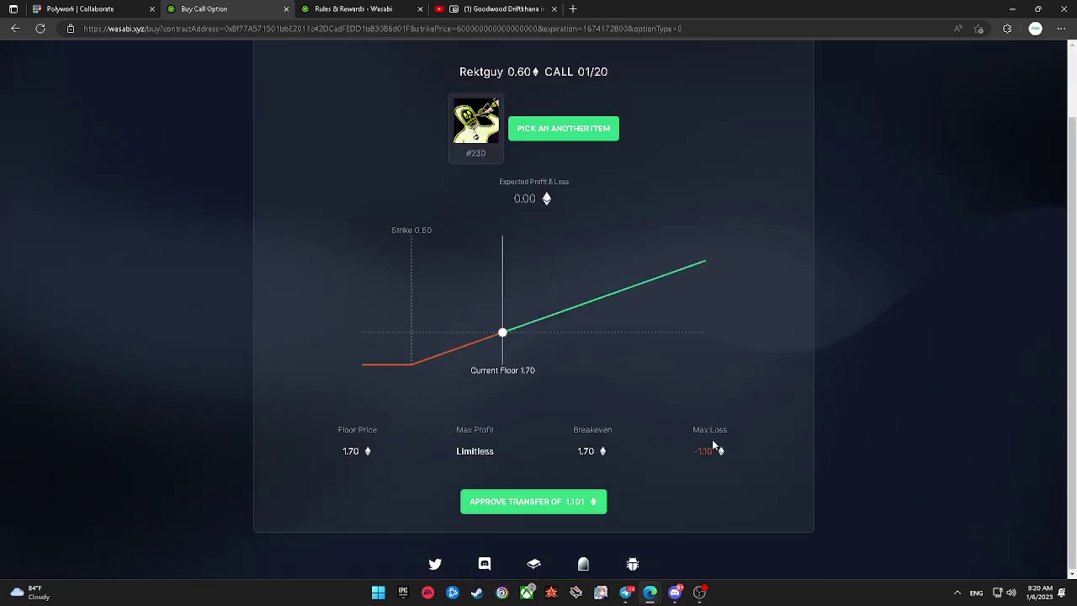
{"action": "left_click", "coordinate": [553, 503]}
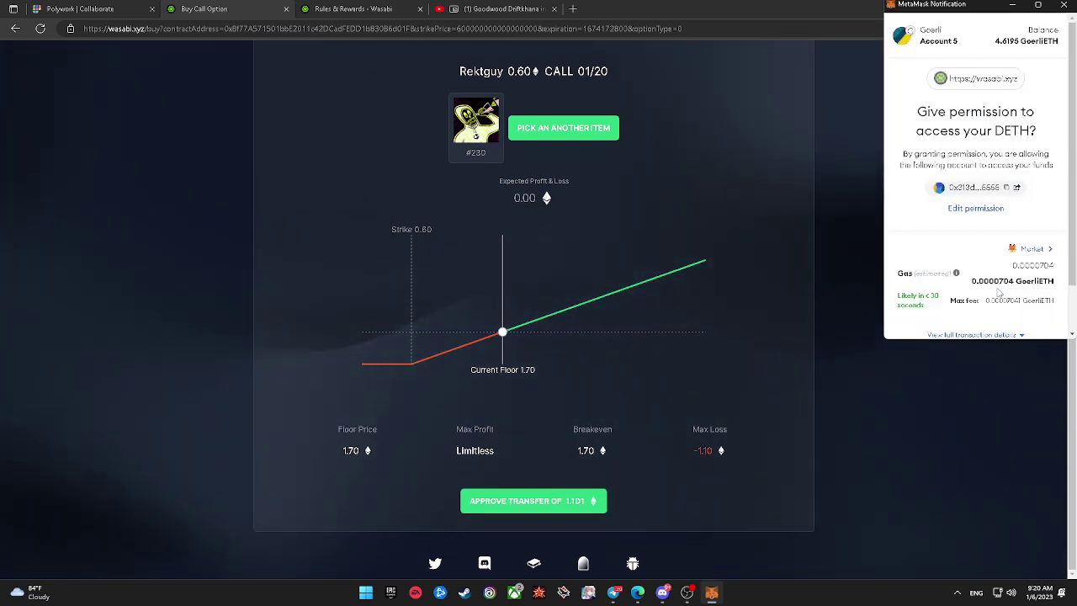
{"action": "scroll", "coordinate": [997, 303], "scroll_direction": "down", "scroll_amount": 1}
{"action": "left_click", "coordinate": [1008, 317]}
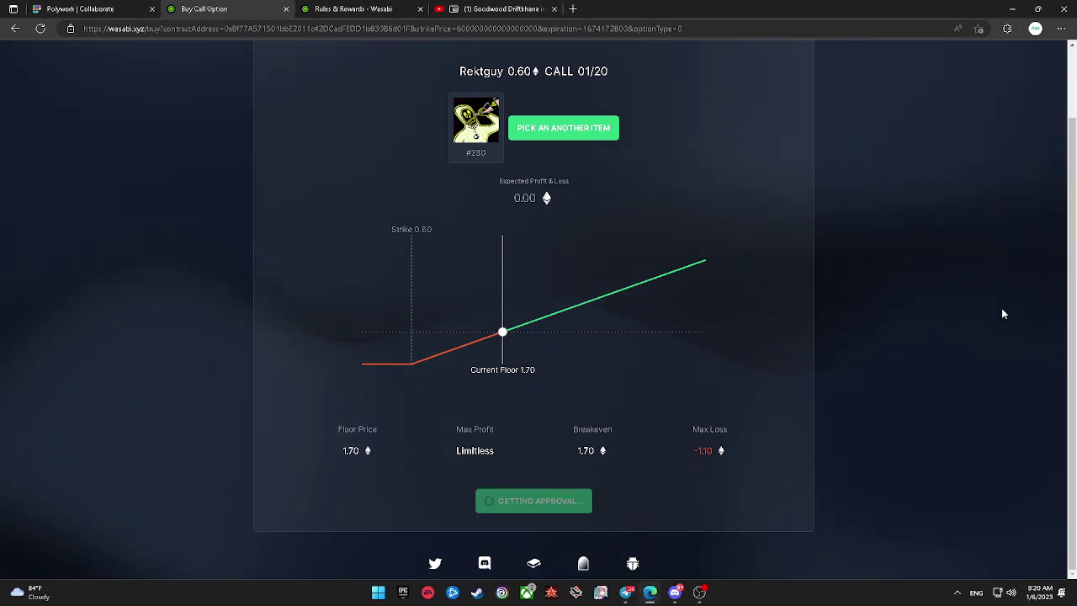
{"action": "scroll", "coordinate": [974, 265], "scroll_direction": "up", "scroll_amount": 1}
{"action": "scroll", "coordinate": [974, 277], "scroll_direction": "down", "scroll_amount": 1}
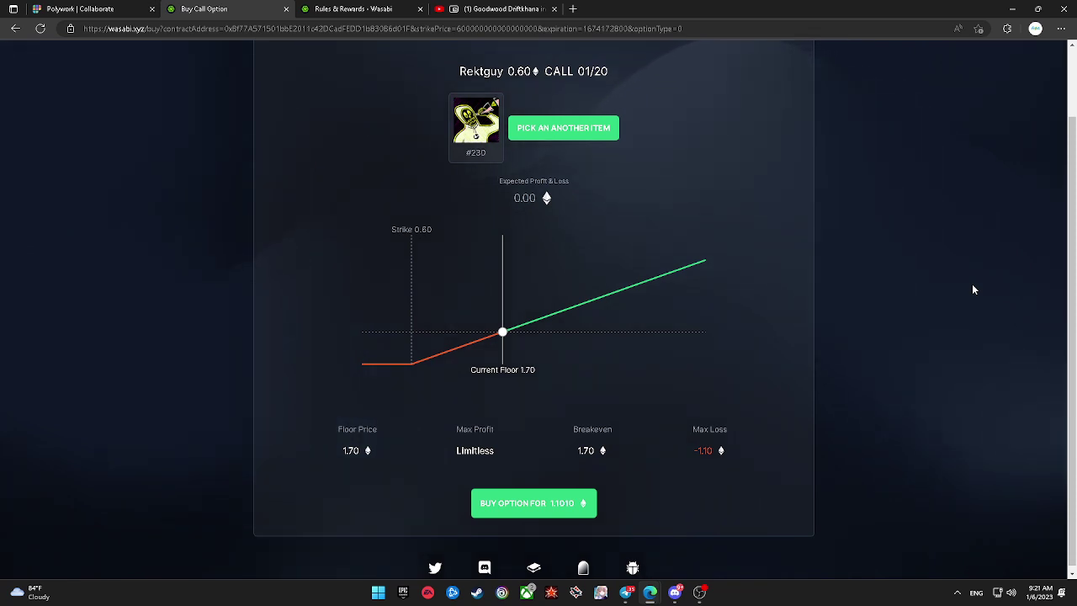
{"action": "left_click", "coordinate": [580, 507]}
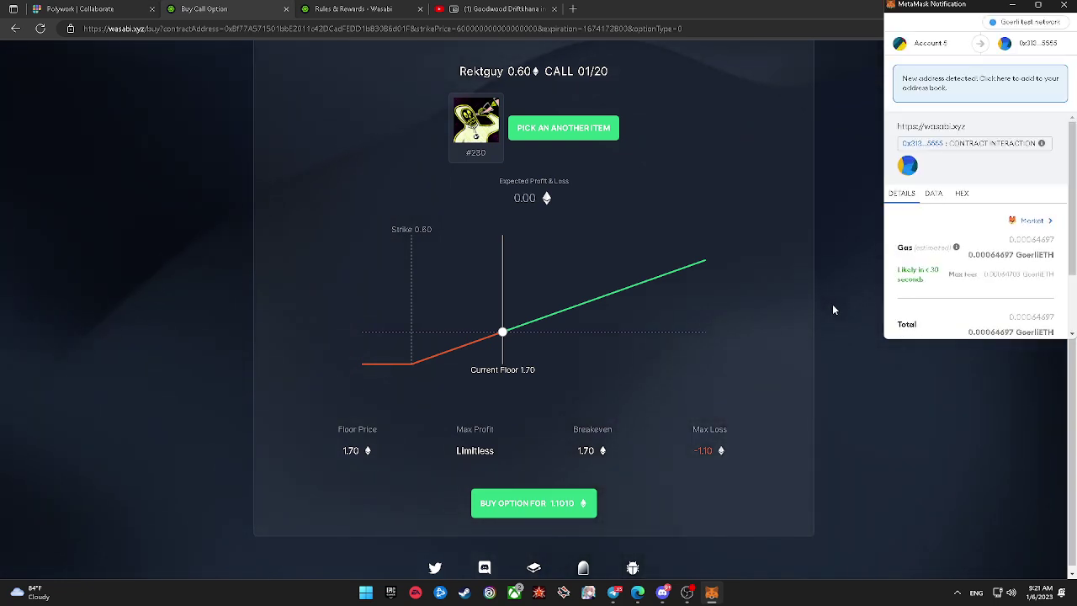
{"action": "left_click", "coordinate": [1025, 315]}
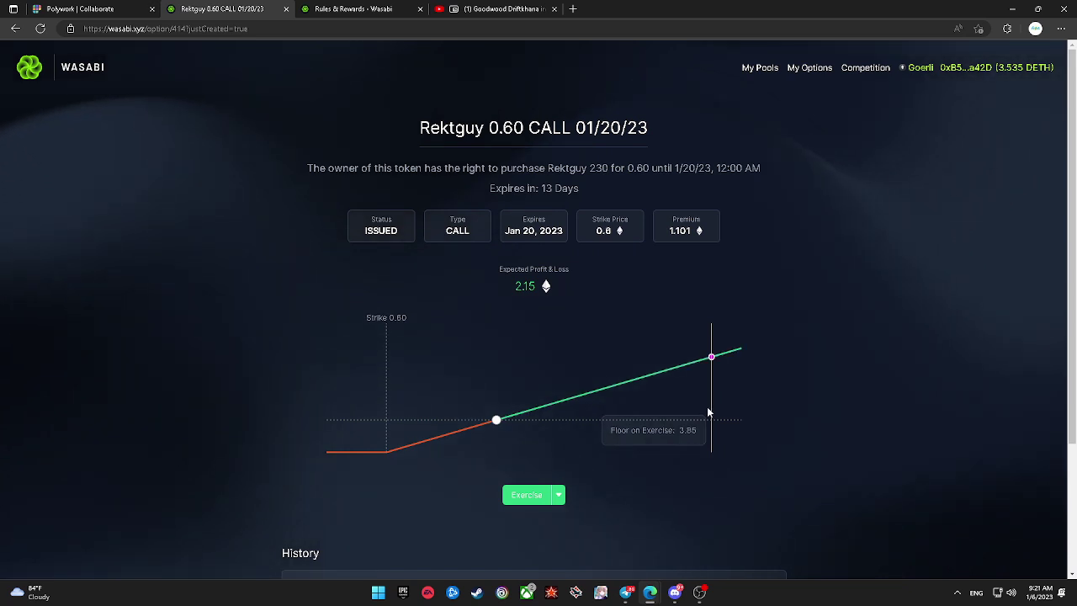
Step: Try to sell the newly bought Rektguy 0.60 call at fair market value for 1.101 DETH, confirming the request in MetaMask
{"action": "scroll", "coordinate": [578, 490], "scroll_direction": "down", "scroll_amount": 2}
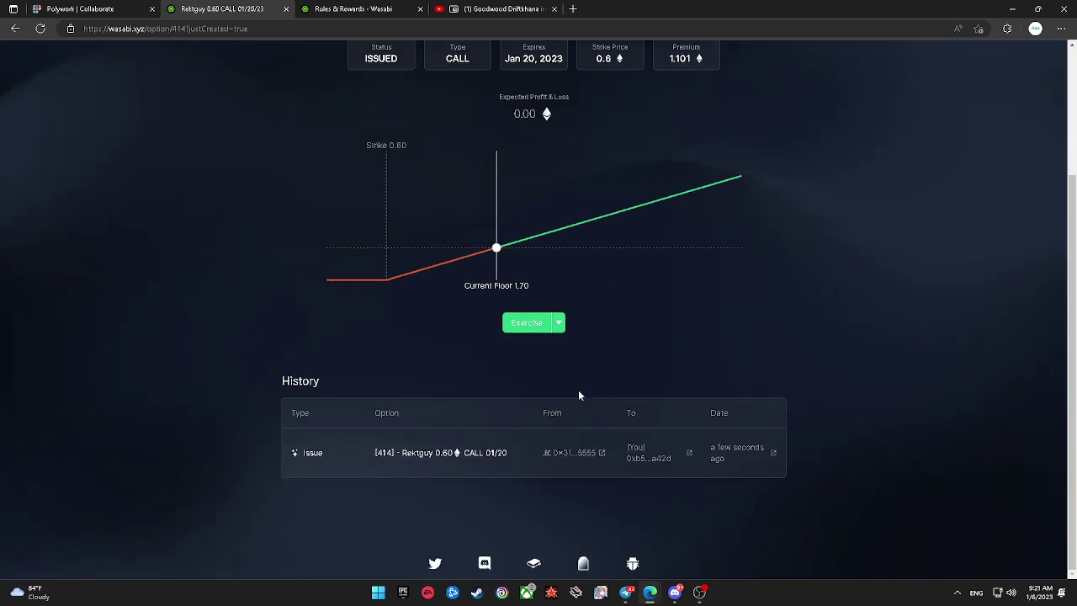
{"action": "left_click", "coordinate": [559, 323]}
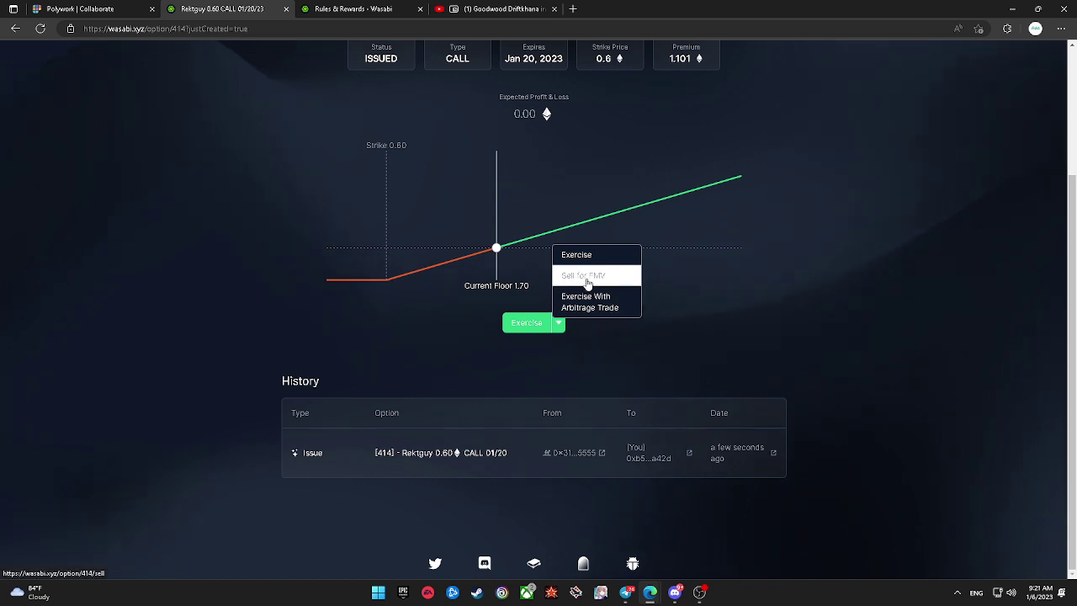
{"action": "left_click", "coordinate": [588, 275]}
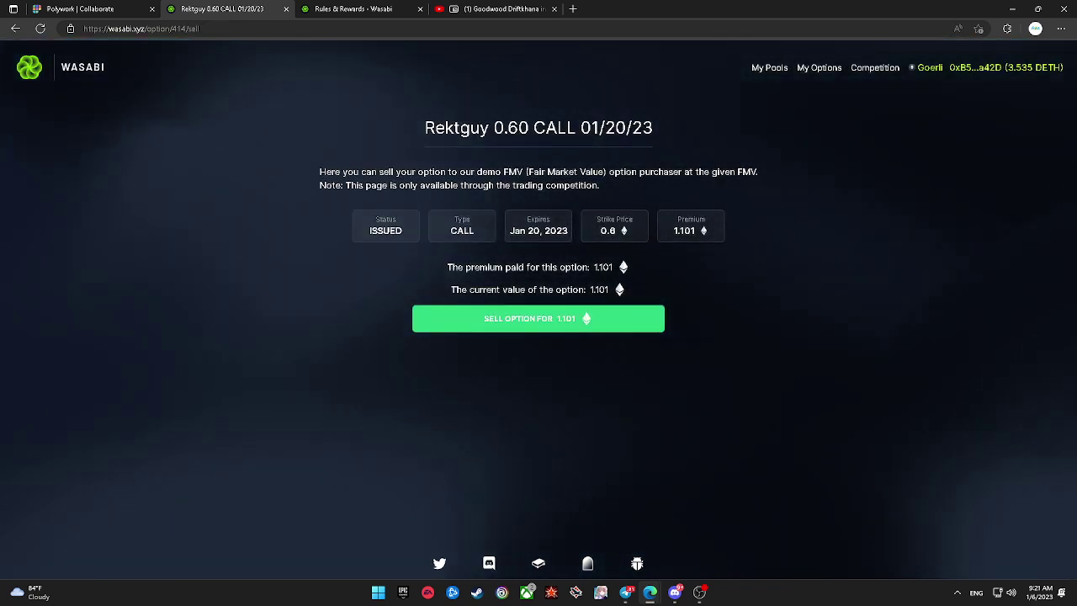
{"action": "left_click", "coordinate": [603, 315]}
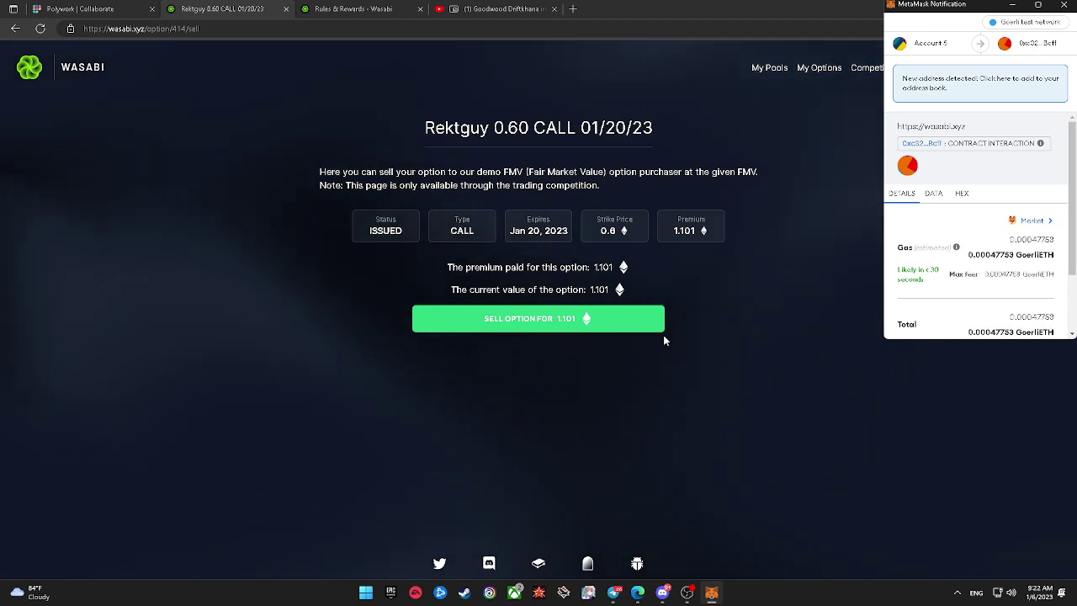
{"action": "scroll", "coordinate": [993, 269], "scroll_direction": "down", "scroll_amount": 3}
{"action": "left_click", "coordinate": [1022, 315]}
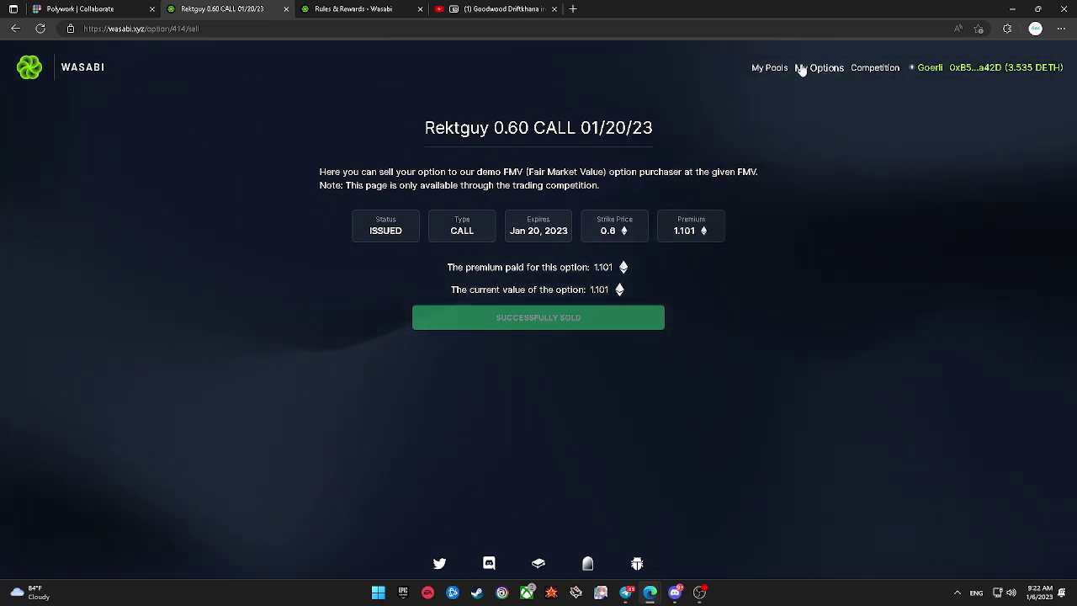
Step: Open the MOONBIRD 4.50 call from the owned options and choose to sell it for fair market value
{"action": "left_click", "coordinate": [769, 69]}
{"action": "left_click", "coordinate": [872, 70]}
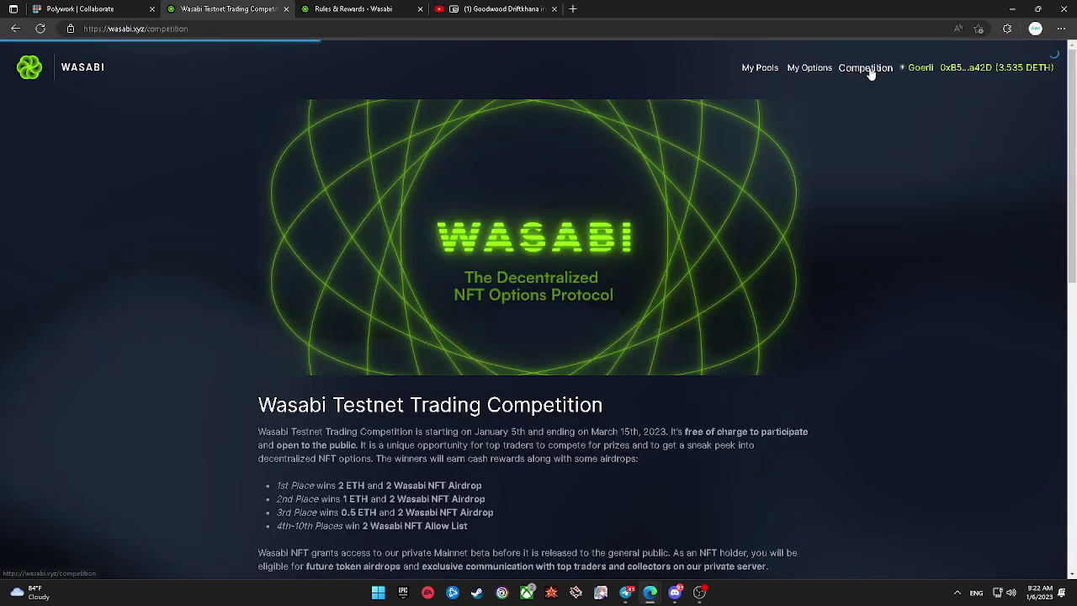
{"action": "left_click", "coordinate": [813, 73]}
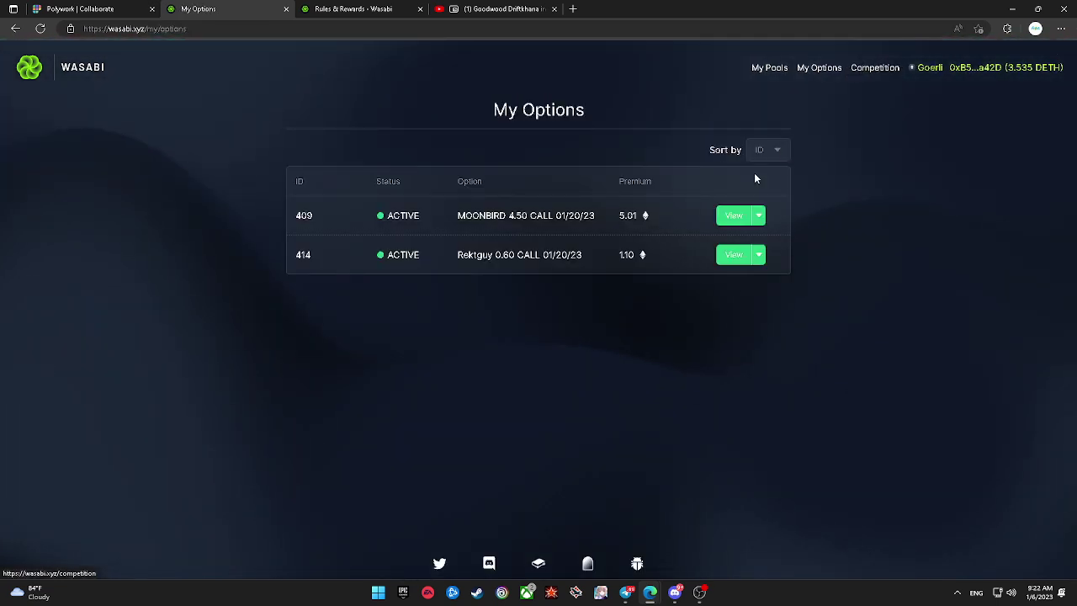
{"action": "left_click", "coordinate": [737, 216]}
{"action": "scroll", "coordinate": [692, 258], "scroll_direction": "down", "scroll_amount": 1}
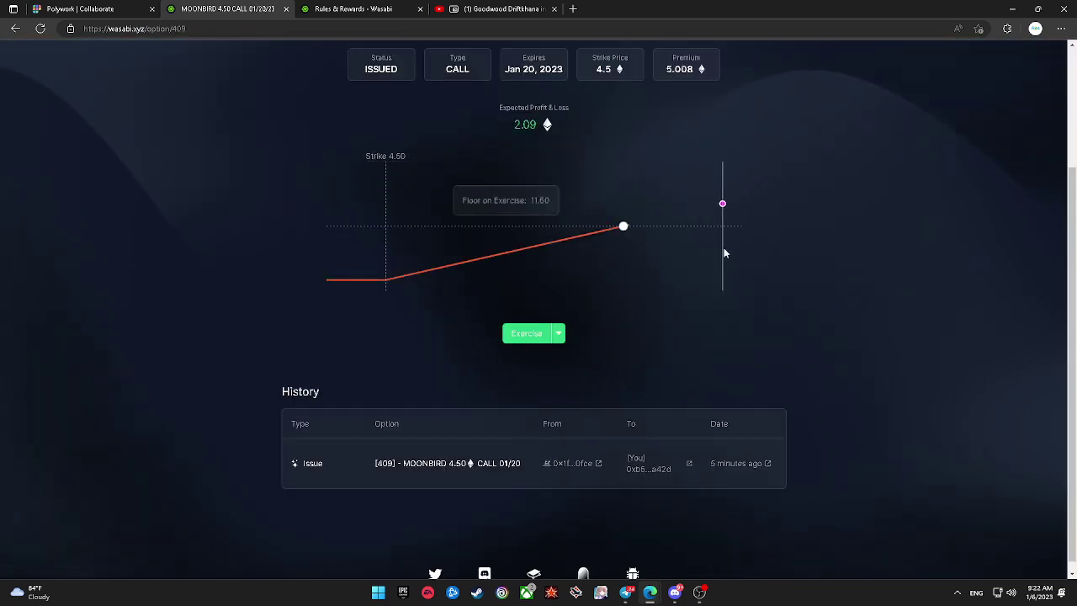
{"action": "left_click", "coordinate": [558, 414]}
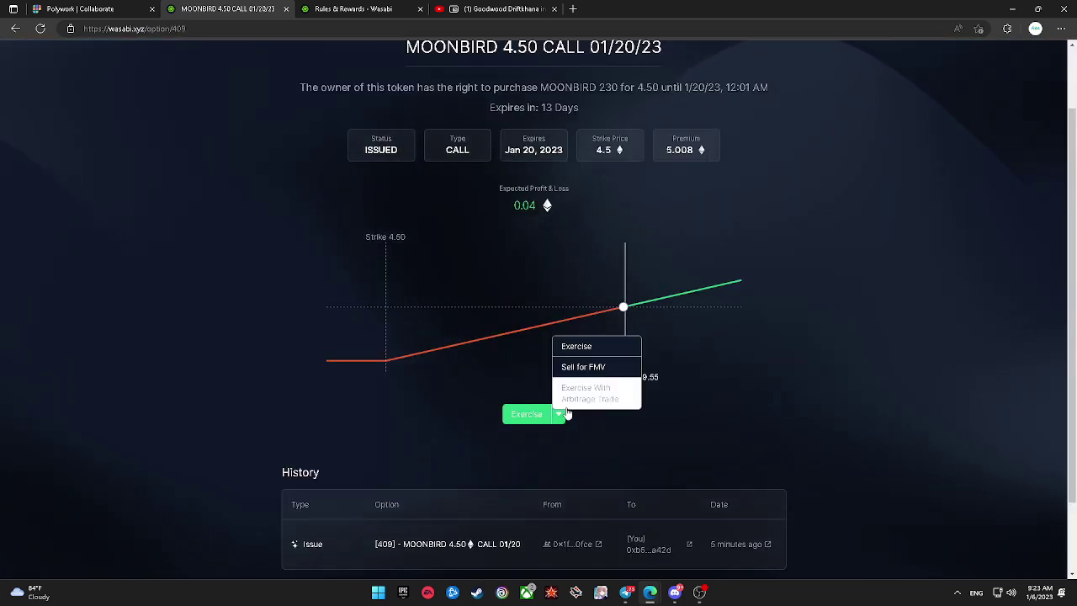
{"action": "left_click", "coordinate": [591, 370]}
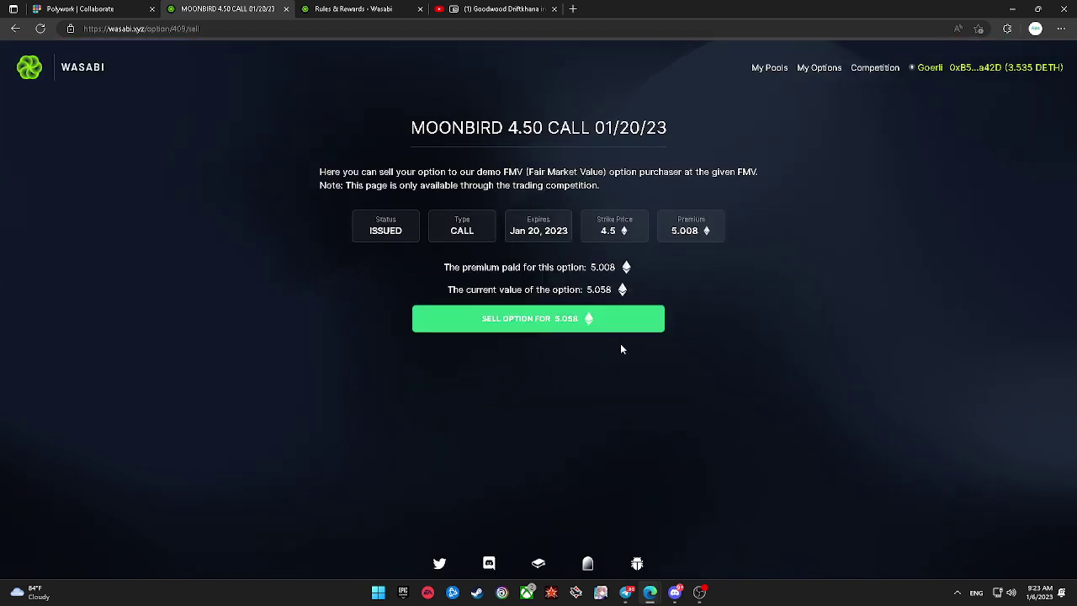
Step: Sell the MOONBIRD 4.50 call for 5.058 DETH, confirming both requests in MetaMask
{"action": "left_click", "coordinate": [603, 323]}
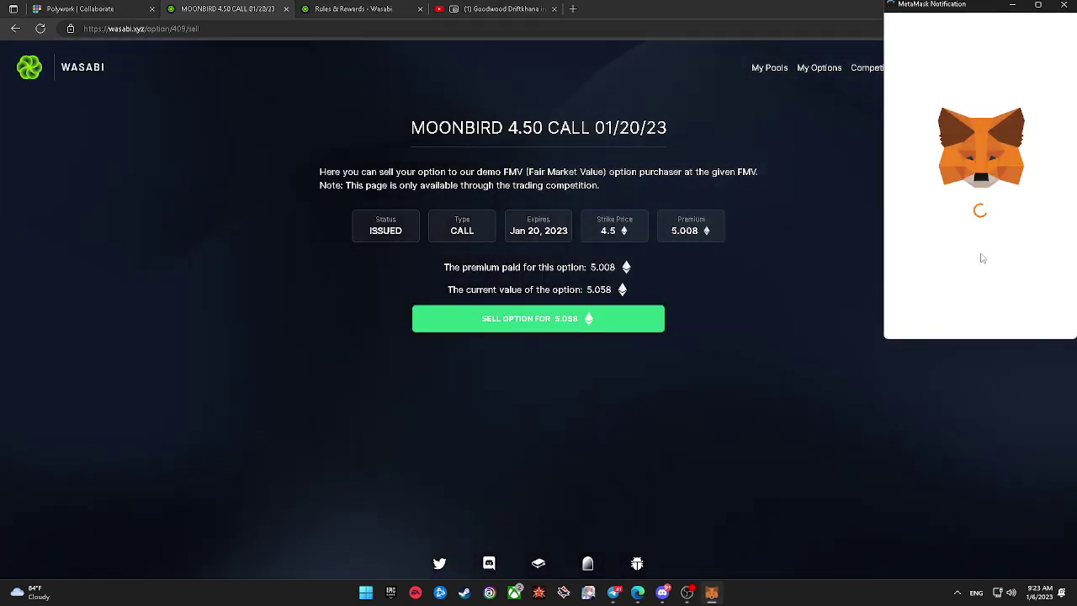
{"action": "scroll", "coordinate": [983, 258], "scroll_direction": "down", "scroll_amount": 3}
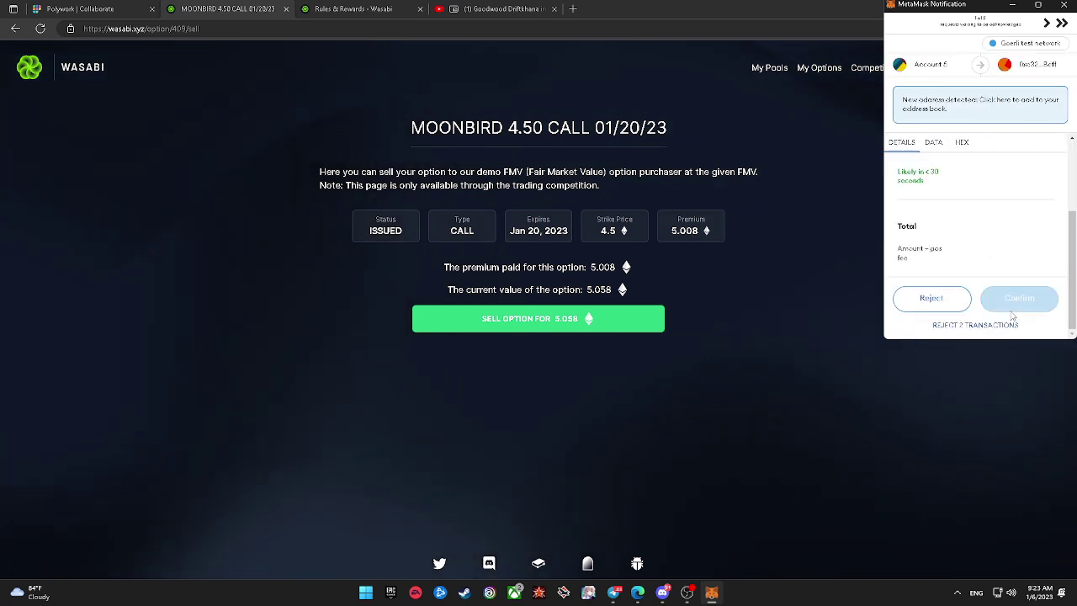
{"action": "left_click", "coordinate": [1013, 301]}
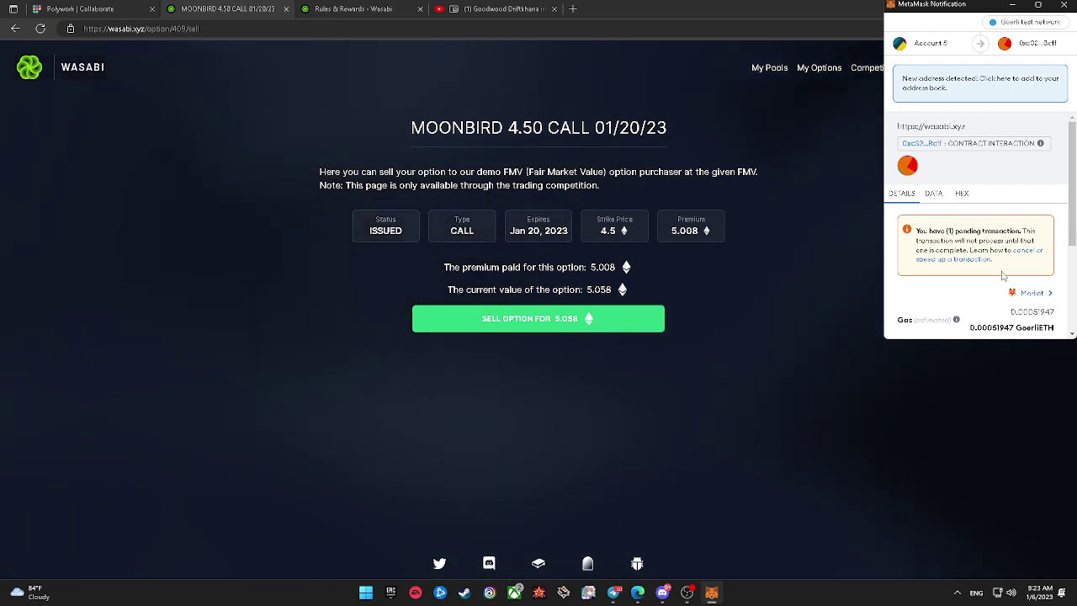
{"action": "scroll", "coordinate": [1009, 308], "scroll_direction": "down", "scroll_amount": 5}
{"action": "left_click", "coordinate": [993, 323]}
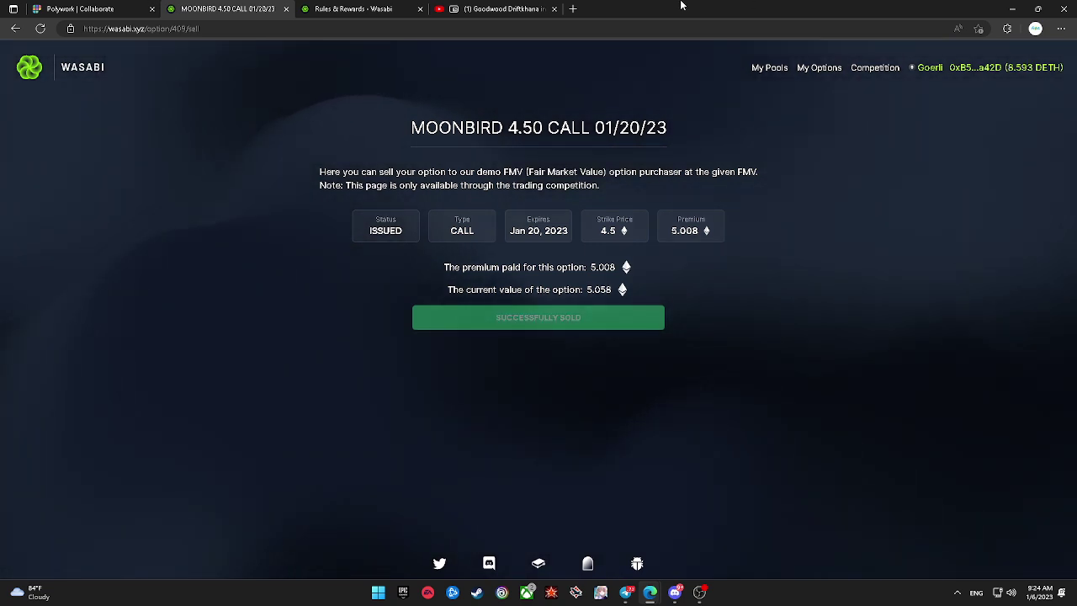
Step: Reopen the remaining Rektguy 0.60 call from the owned options and sell it for 1.101 DETH, confirming in MetaMask
{"action": "left_click", "coordinate": [807, 69]}
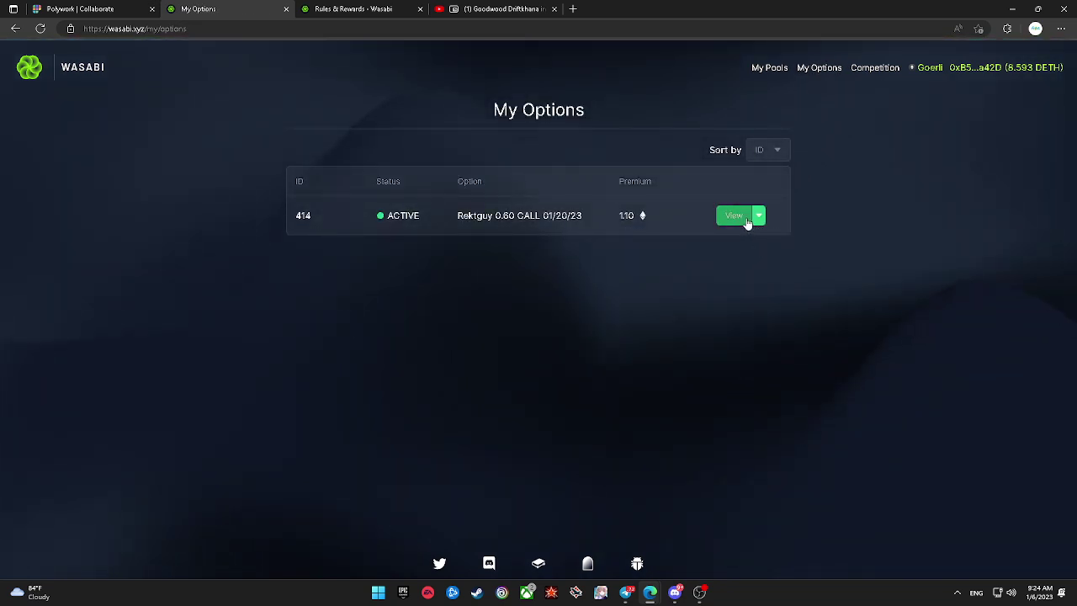
{"action": "left_click", "coordinate": [733, 221]}
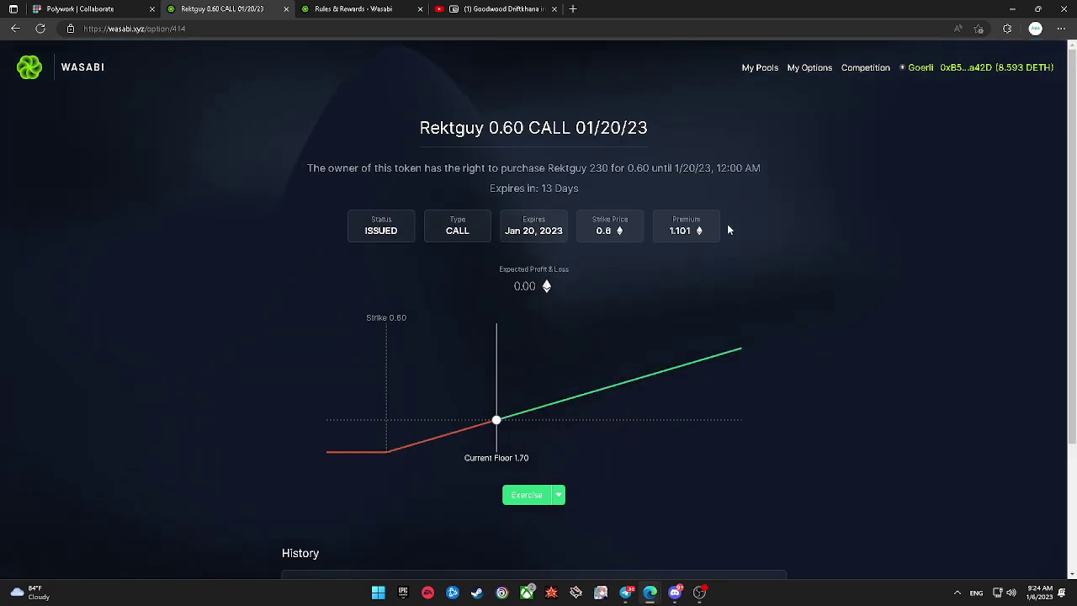
{"action": "scroll", "coordinate": [589, 438], "scroll_direction": "down", "scroll_amount": 2}
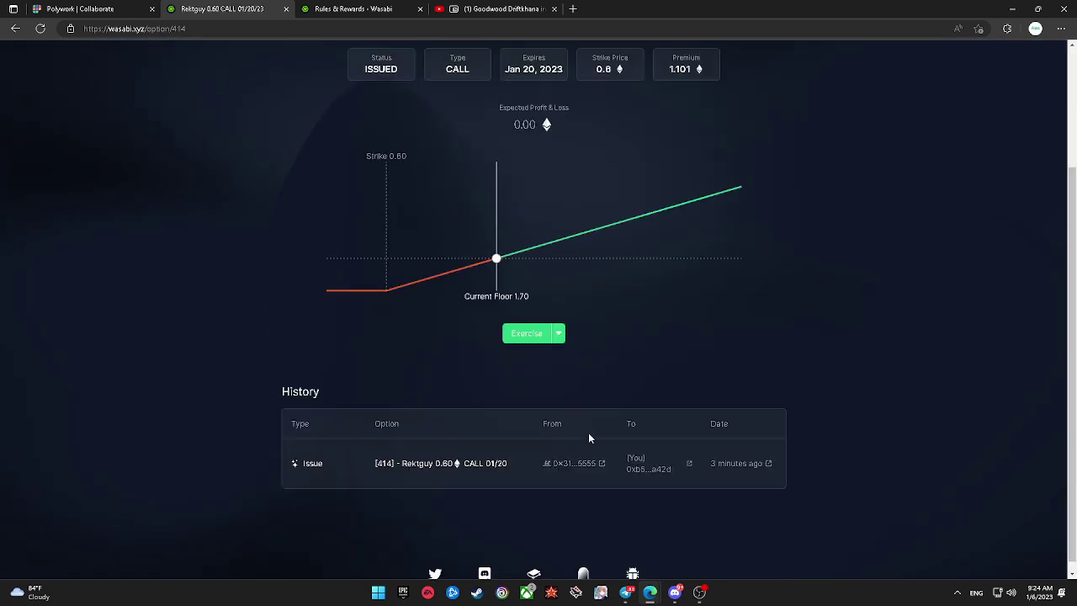
{"action": "left_click", "coordinate": [558, 334]}
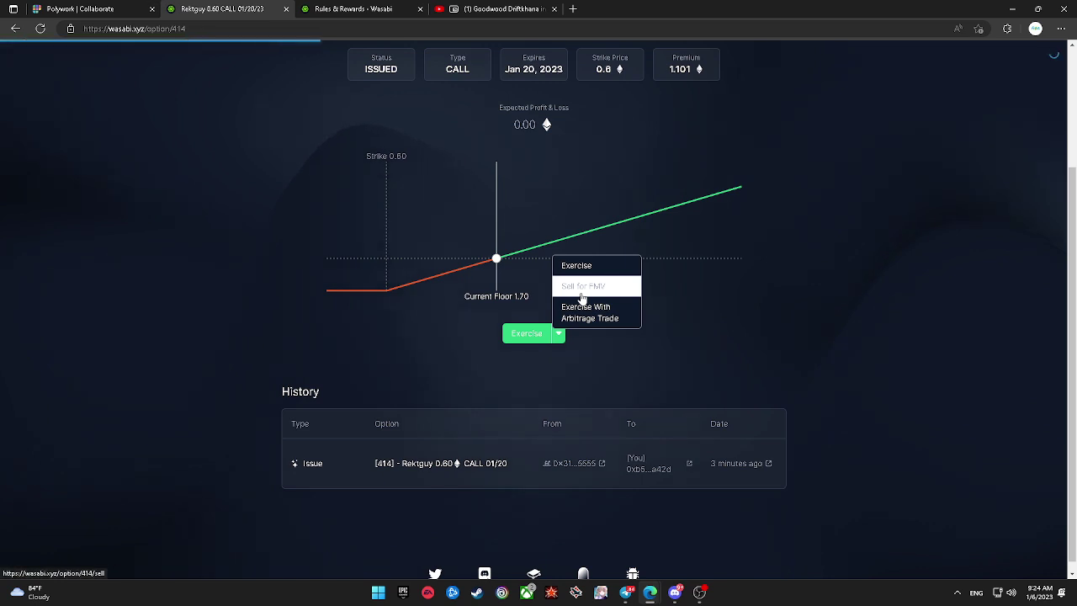
{"action": "left_click", "coordinate": [584, 283]}
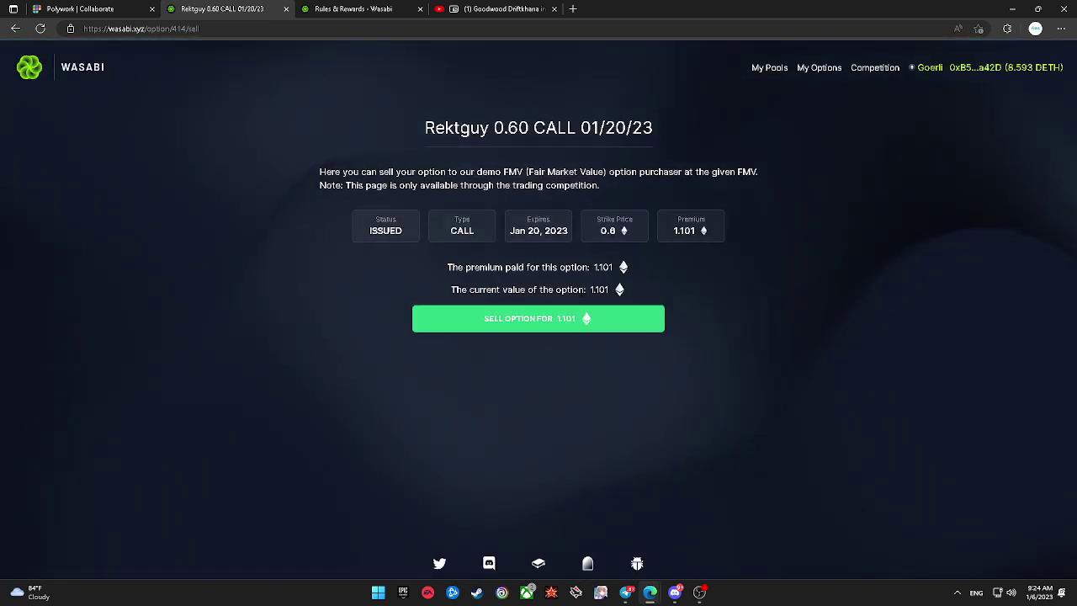
{"action": "left_click", "coordinate": [600, 313]}
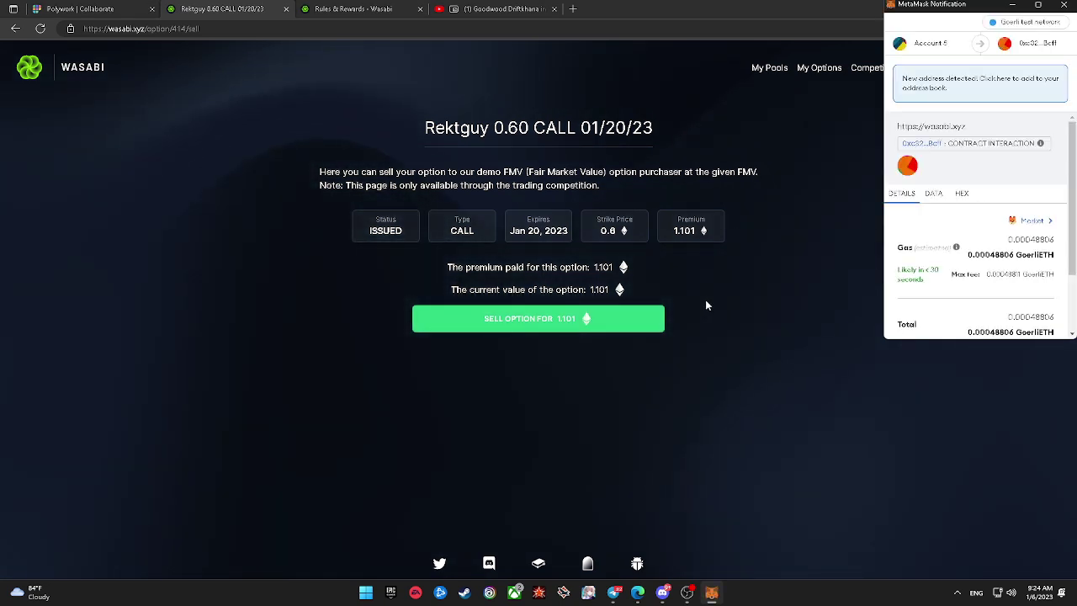
{"action": "scroll", "coordinate": [1006, 305], "scroll_direction": "down", "scroll_amount": 1}
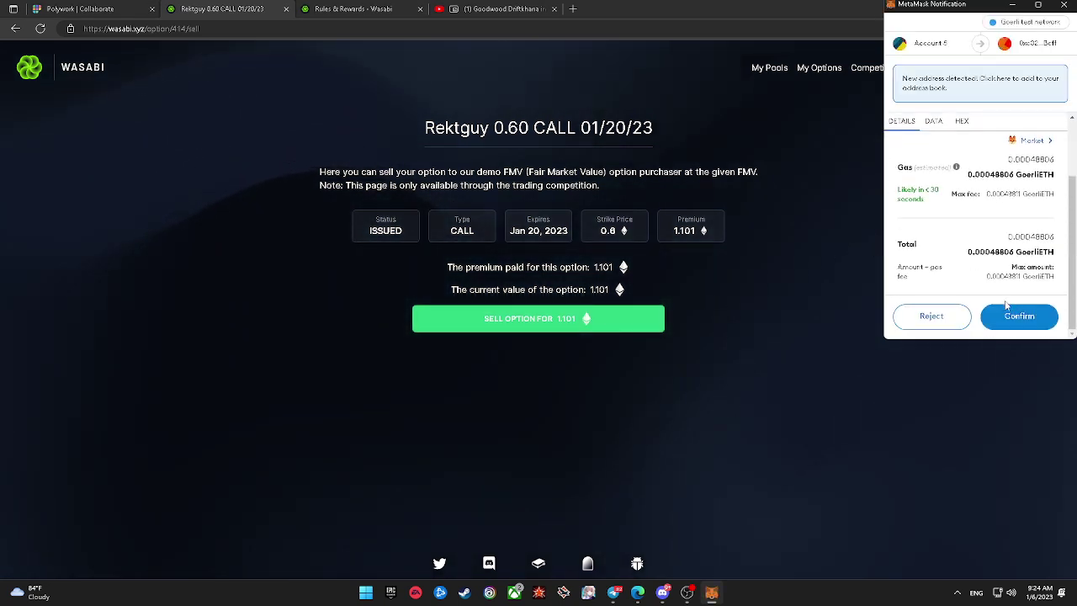
{"action": "left_click", "coordinate": [1010, 313]}
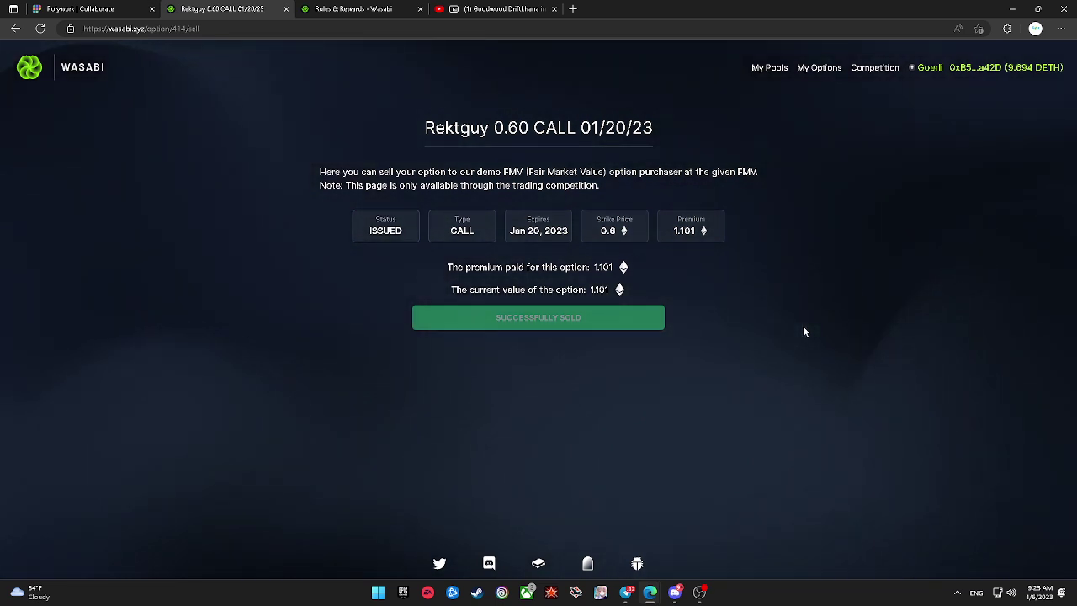
Step: Check the owned options, then examine the personal stats, trade history and leaderboard of the trading competition
{"action": "left_click", "coordinate": [821, 69]}
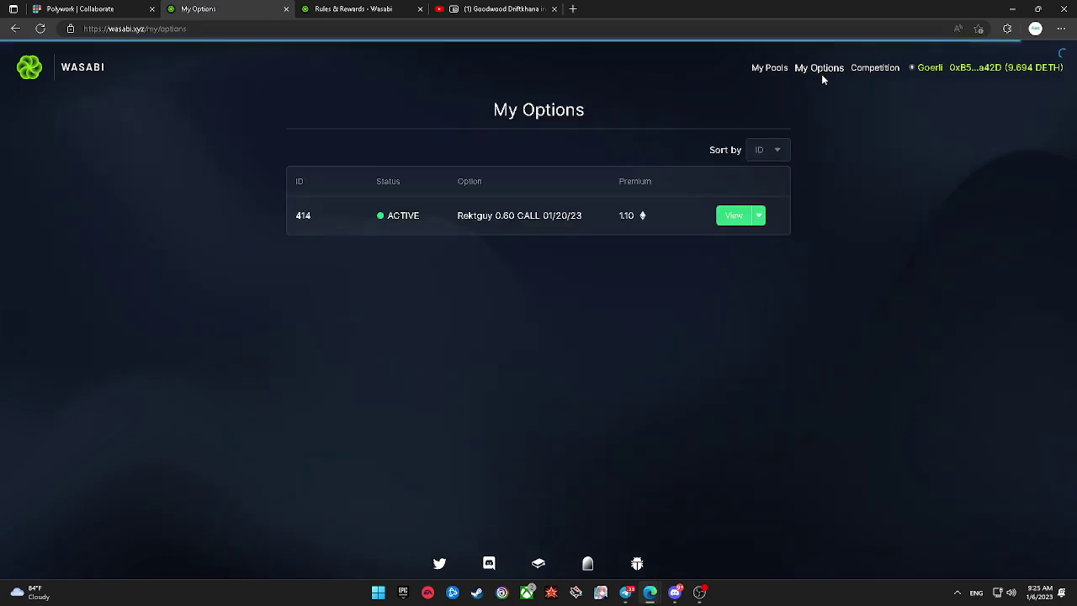
{"action": "left_click", "coordinate": [875, 69]}
{"action": "scroll", "coordinate": [711, 287], "scroll_direction": "down", "scroll_amount": 6}
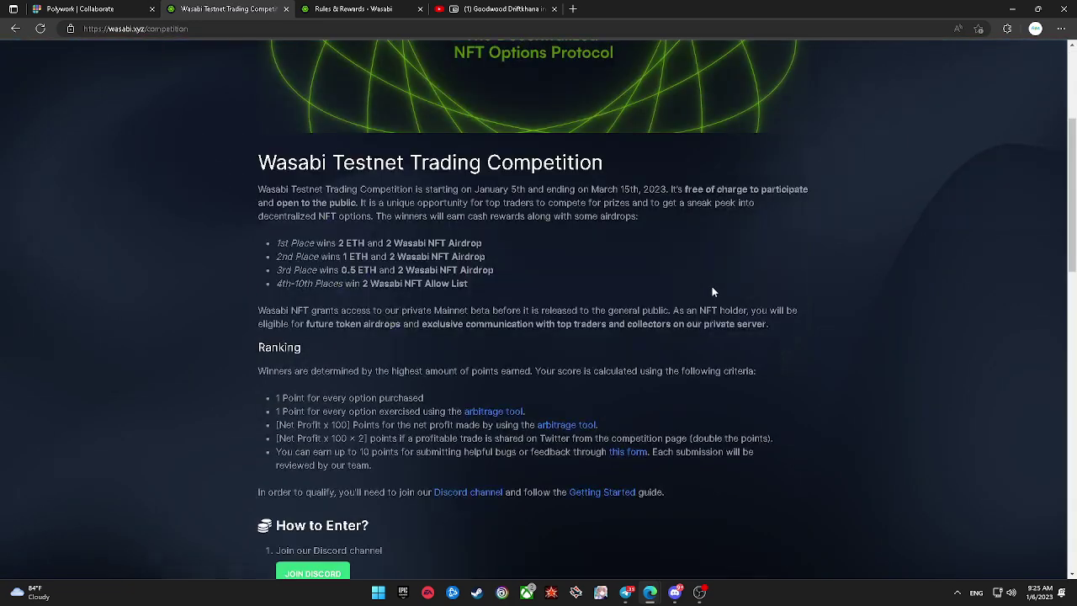
{"action": "scroll", "coordinate": [716, 296], "scroll_direction": "down", "scroll_amount": 3}
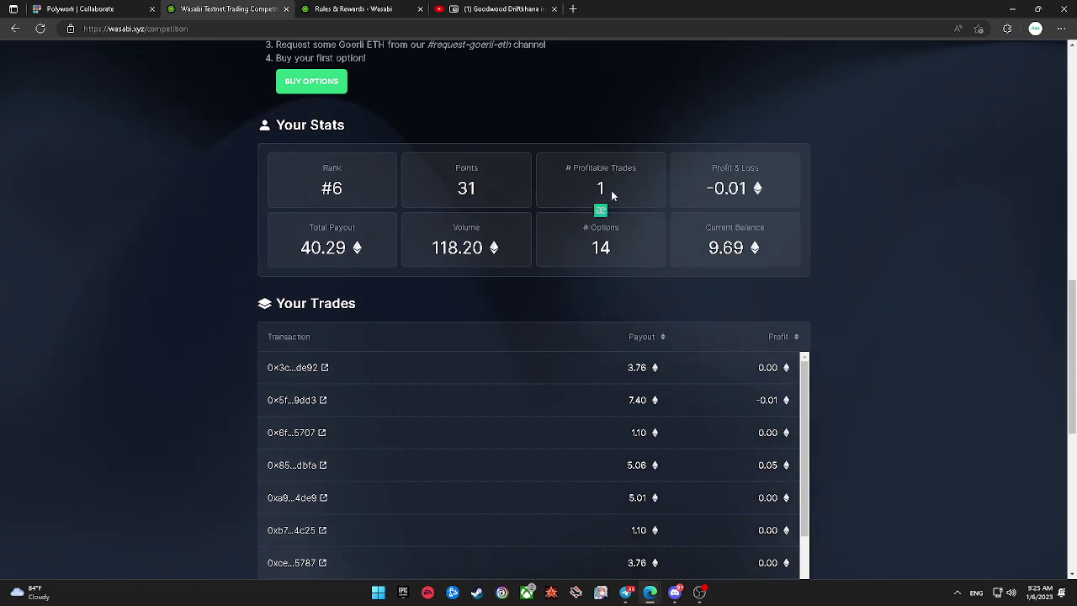
{"action": "scroll", "coordinate": [602, 316], "scroll_direction": "down", "scroll_amount": 10}
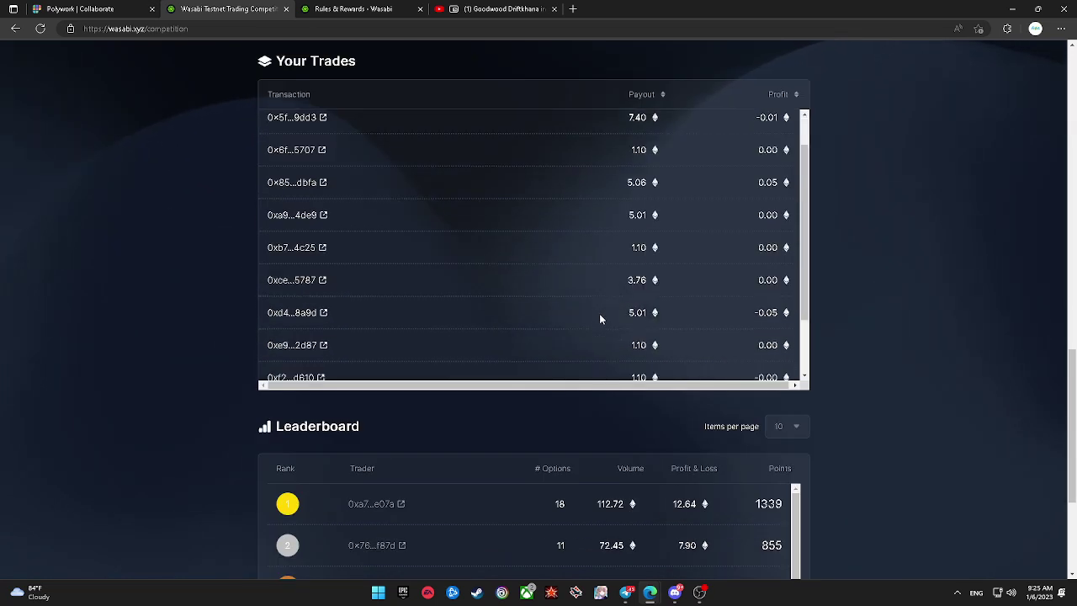
{"action": "scroll", "coordinate": [633, 356], "scroll_direction": "down", "scroll_amount": 3}
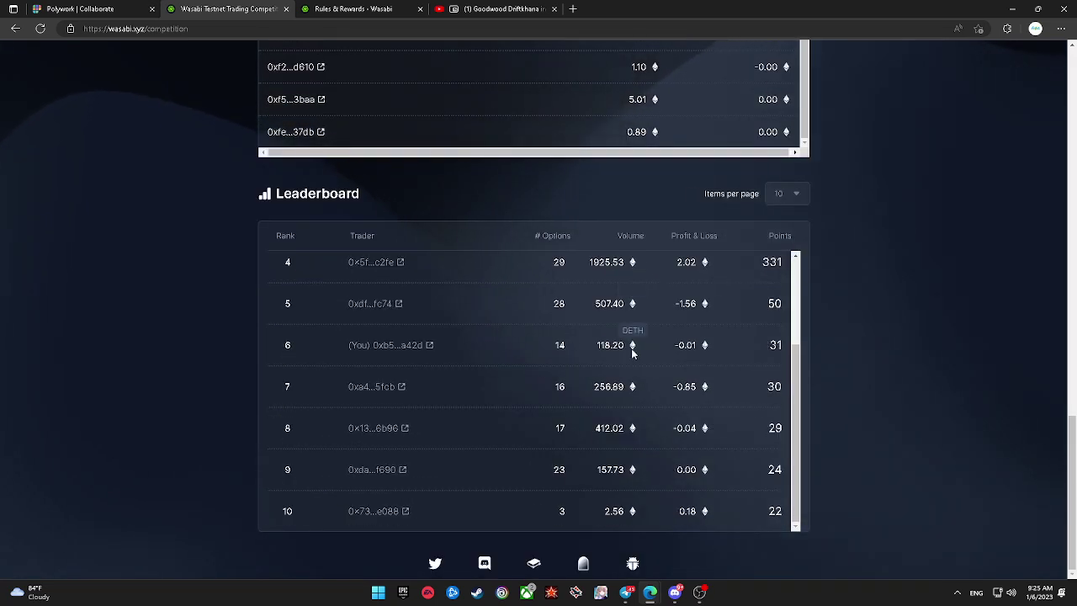
{"action": "scroll", "coordinate": [633, 348], "scroll_direction": "up", "scroll_amount": 7}
{"action": "scroll", "coordinate": [933, 278], "scroll_direction": "up", "scroll_amount": 4}
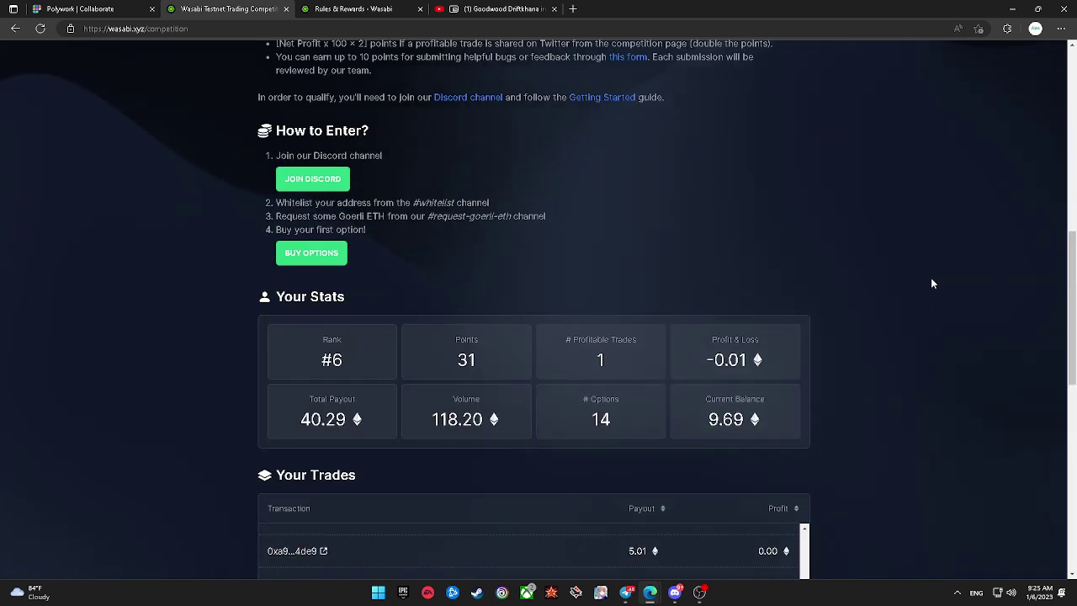
{"action": "scroll", "coordinate": [928, 288], "scroll_direction": "down", "scroll_amount": 6}
{"action": "scroll", "coordinate": [925, 297], "scroll_direction": "down", "scroll_amount": 2}
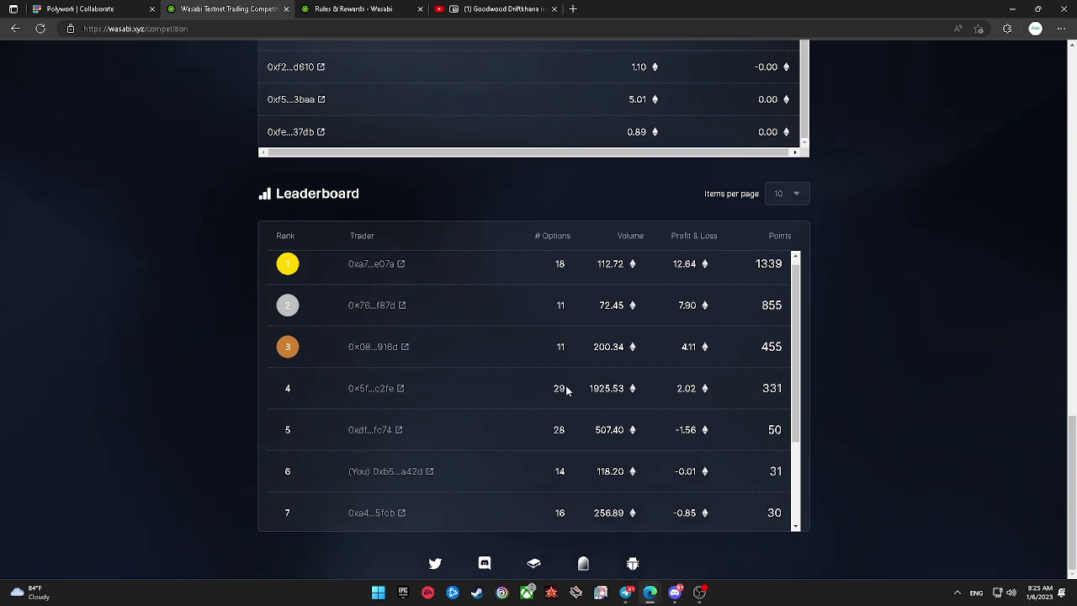
{"action": "scroll", "coordinate": [856, 329], "scroll_direction": "up", "scroll_amount": 10}
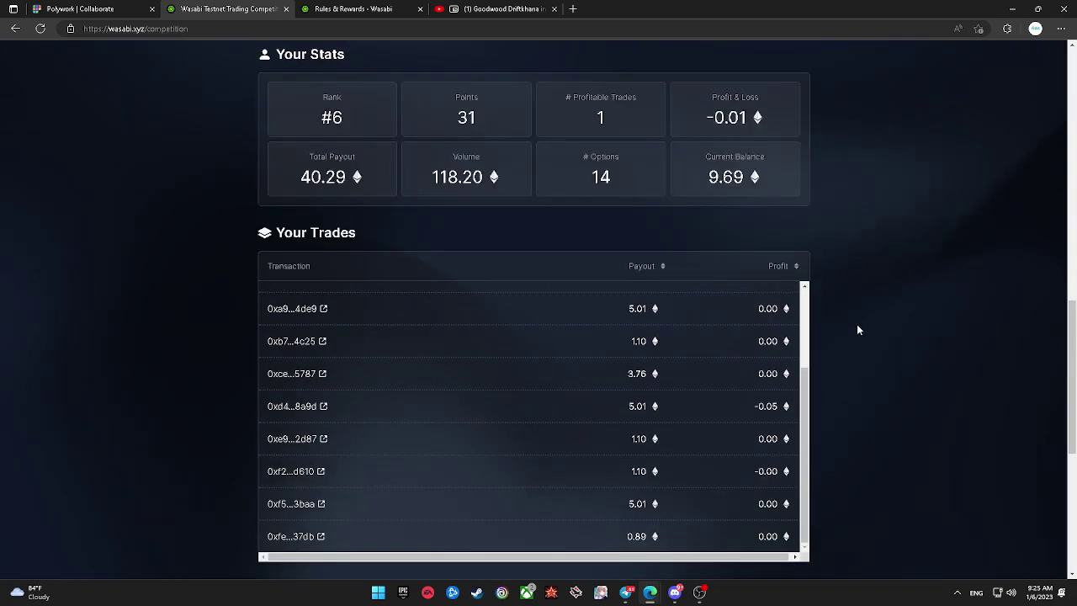
{"action": "scroll", "coordinate": [806, 194], "scroll_direction": "up", "scroll_amount": 3}
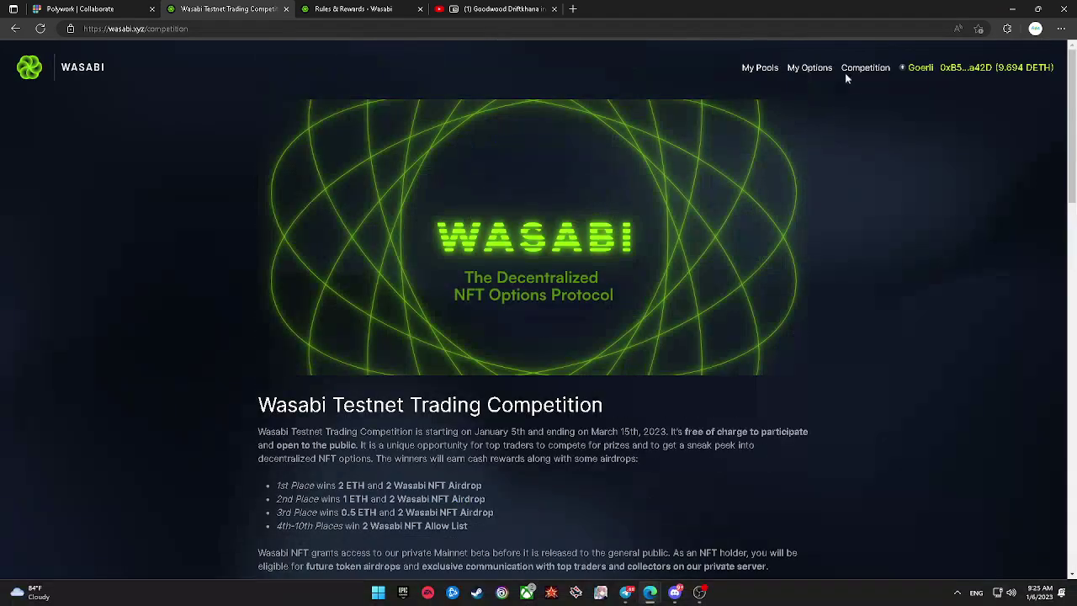
Step: Return to the Test Rektguy collection and choose the 0.60 call with the 1.101 premium for another purchase
{"action": "left_click", "coordinate": [760, 70]}
{"action": "left_click", "coordinate": [81, 78]}
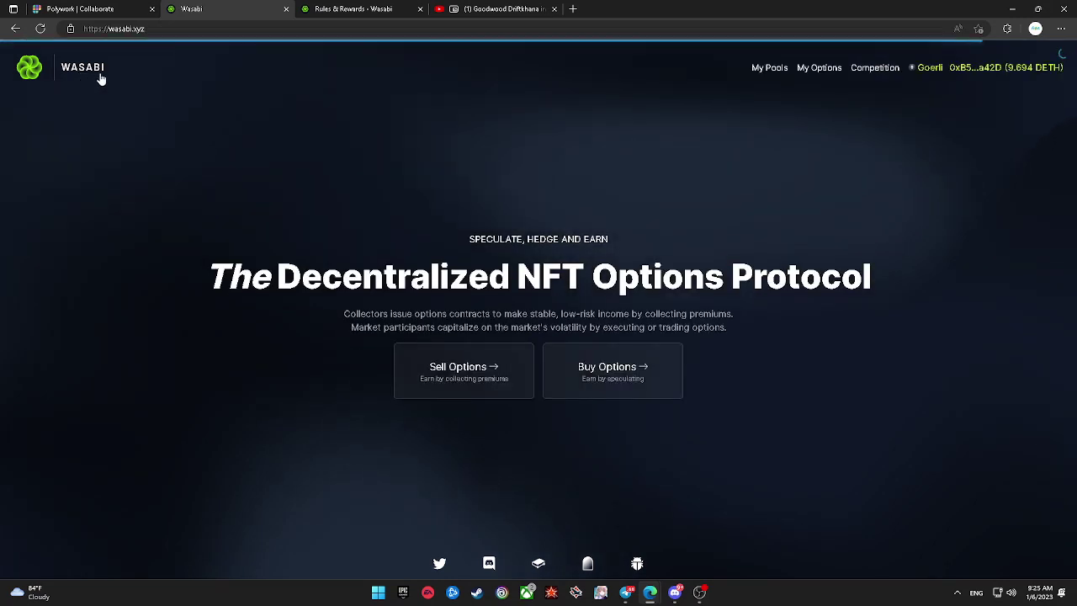
{"action": "left_click", "coordinate": [579, 385]}
{"action": "left_click", "coordinate": [471, 334]}
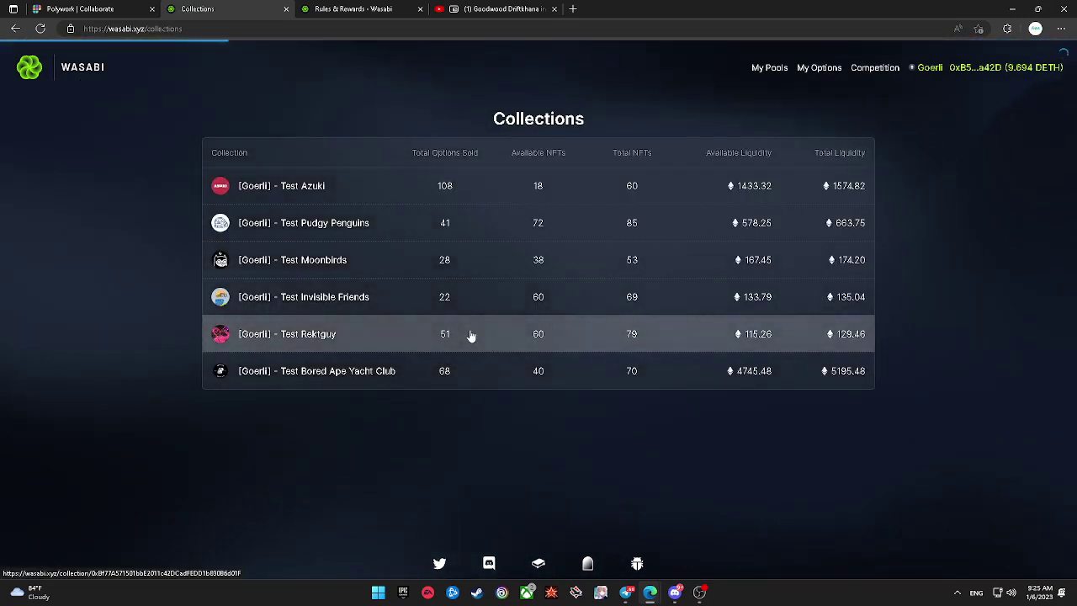
{"action": "scroll", "coordinate": [712, 442], "scroll_direction": "down", "scroll_amount": 5}
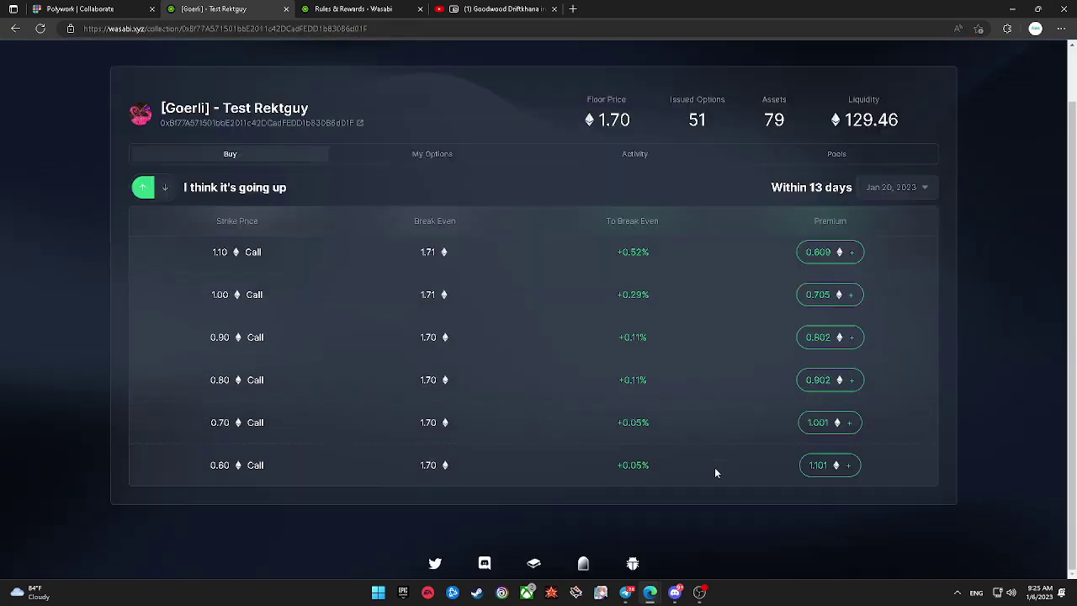
{"action": "left_click", "coordinate": [809, 467]}
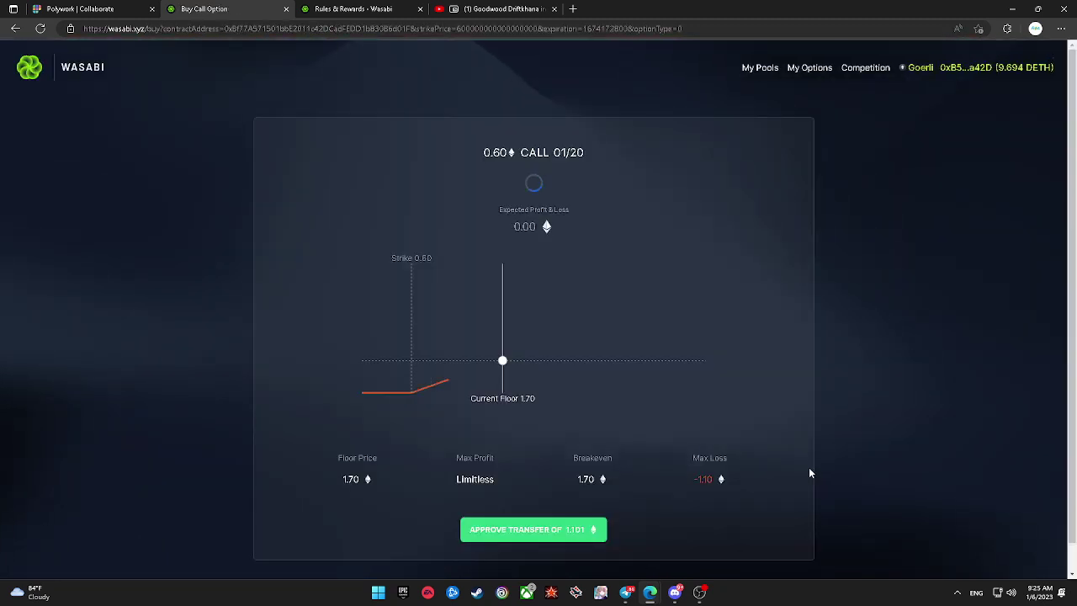
Step: Approve the 1.101 DETH transfer and buy the Rektguy 0.60 call on item #230, confirming both requests in MetaMask
{"action": "scroll", "coordinate": [708, 471], "scroll_direction": "down", "scroll_amount": 2}
{"action": "left_click", "coordinate": [572, 502]}
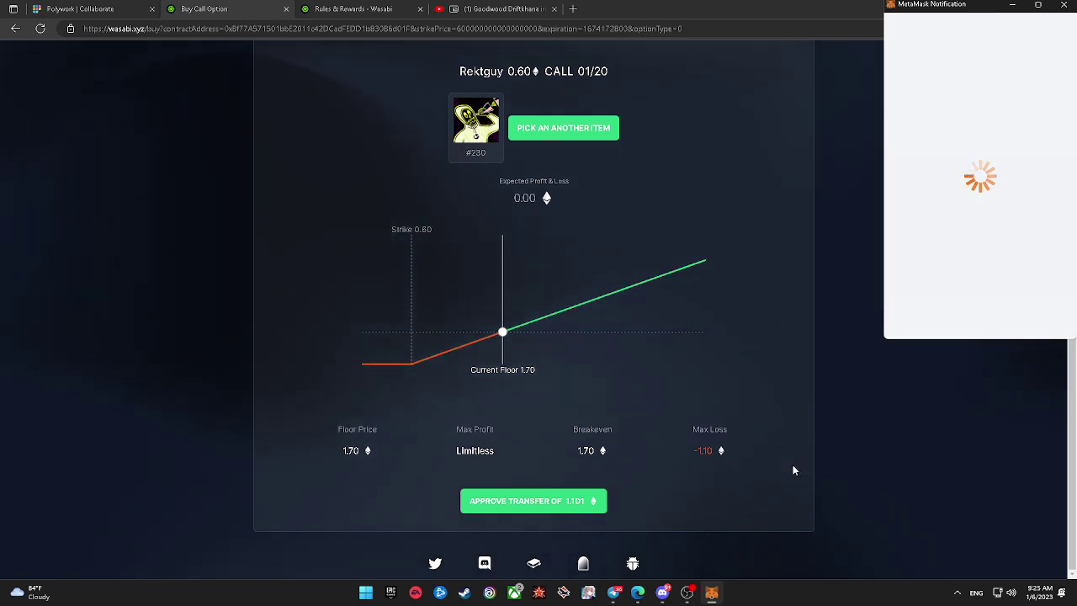
{"action": "scroll", "coordinate": [993, 286], "scroll_direction": "down", "scroll_amount": 1}
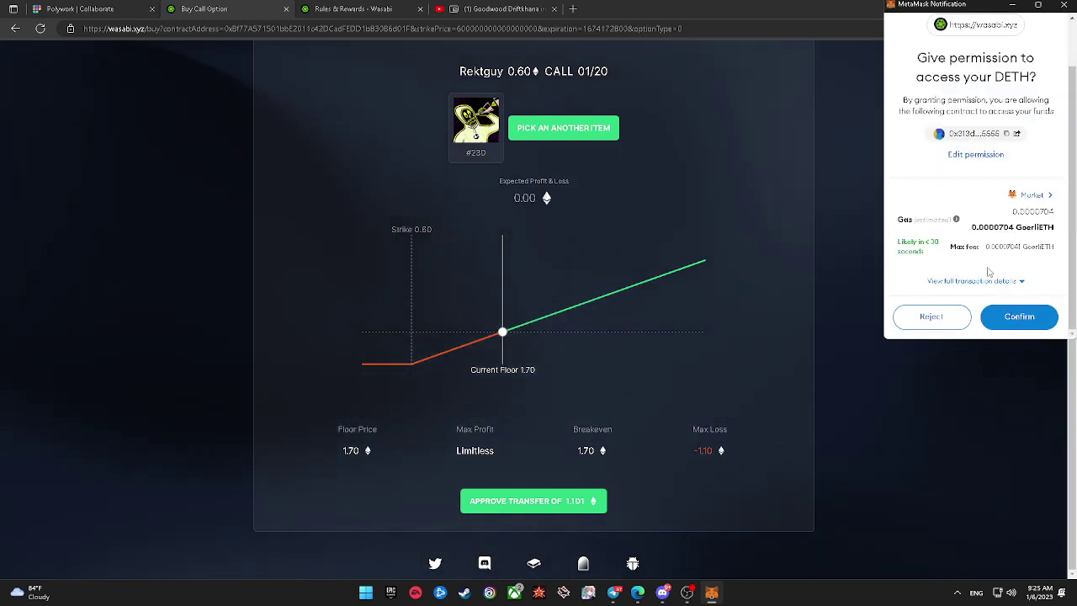
{"action": "left_click", "coordinate": [995, 315]}
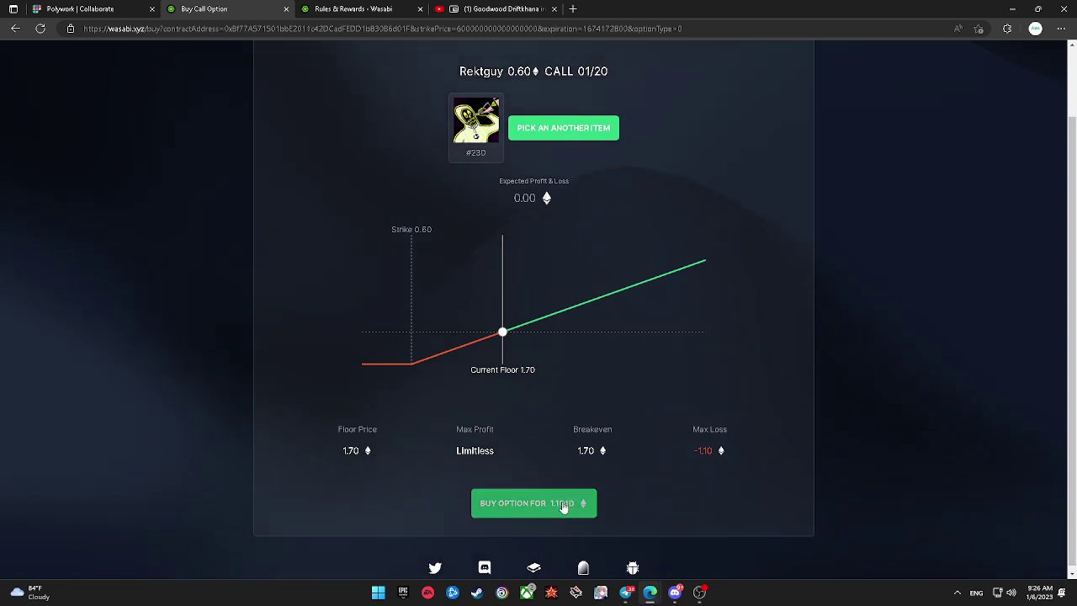
{"action": "left_click", "coordinate": [589, 503]}
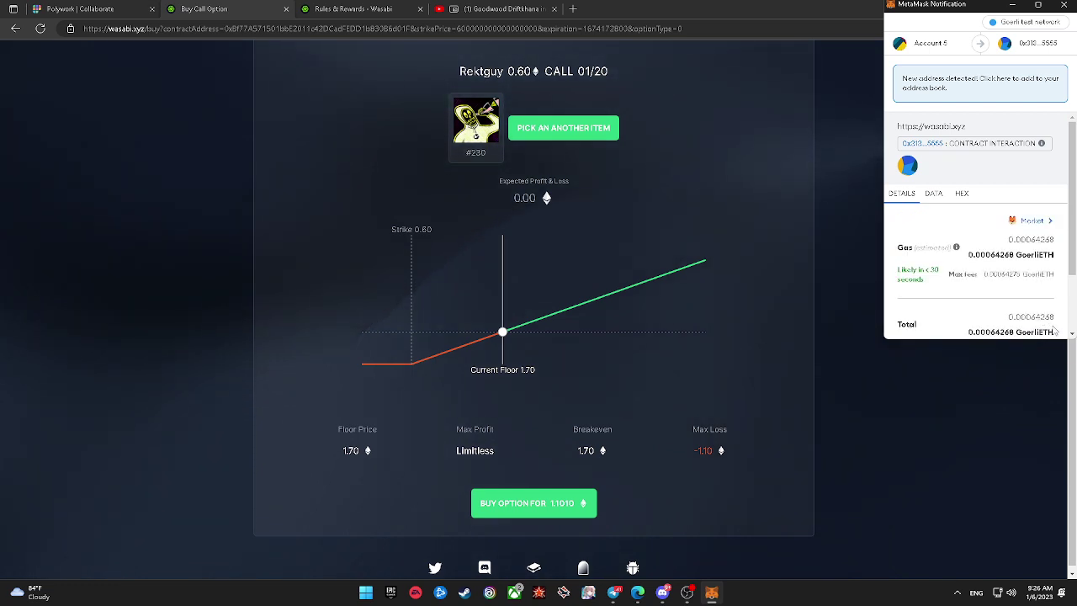
{"action": "scroll", "coordinate": [1054, 330], "scroll_direction": "down", "scroll_amount": 2}
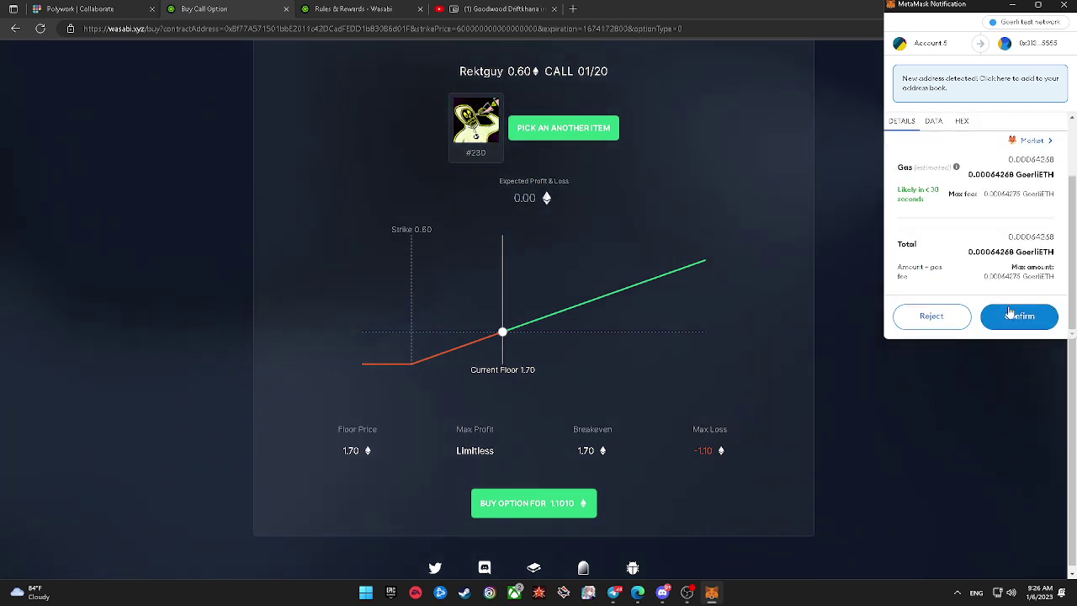
{"action": "left_click", "coordinate": [1012, 315]}
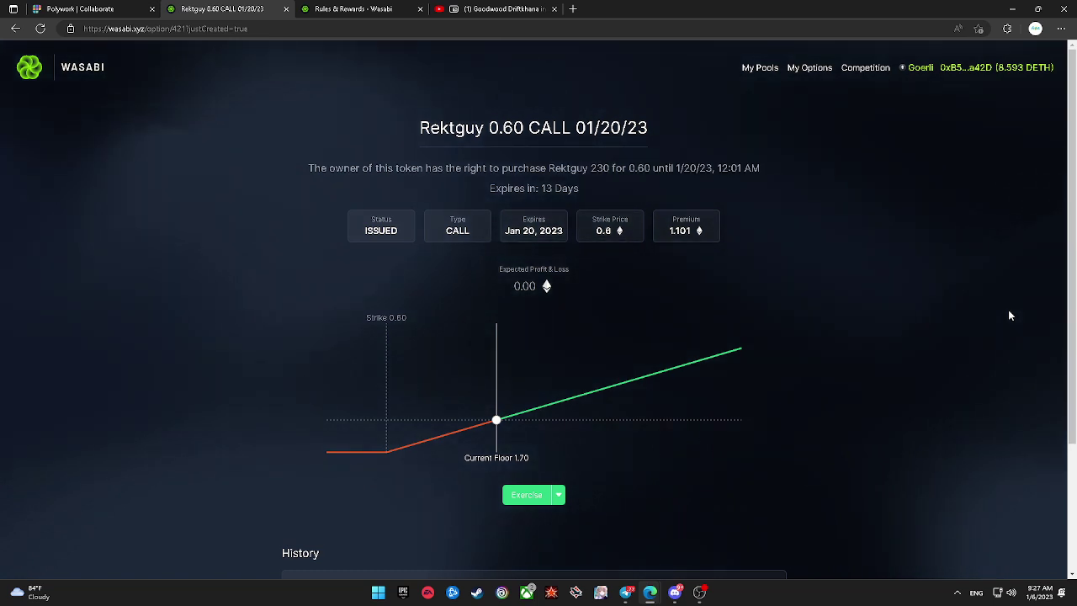
{"action": "scroll", "coordinate": [912, 322], "scroll_direction": "down", "scroll_amount": 2}
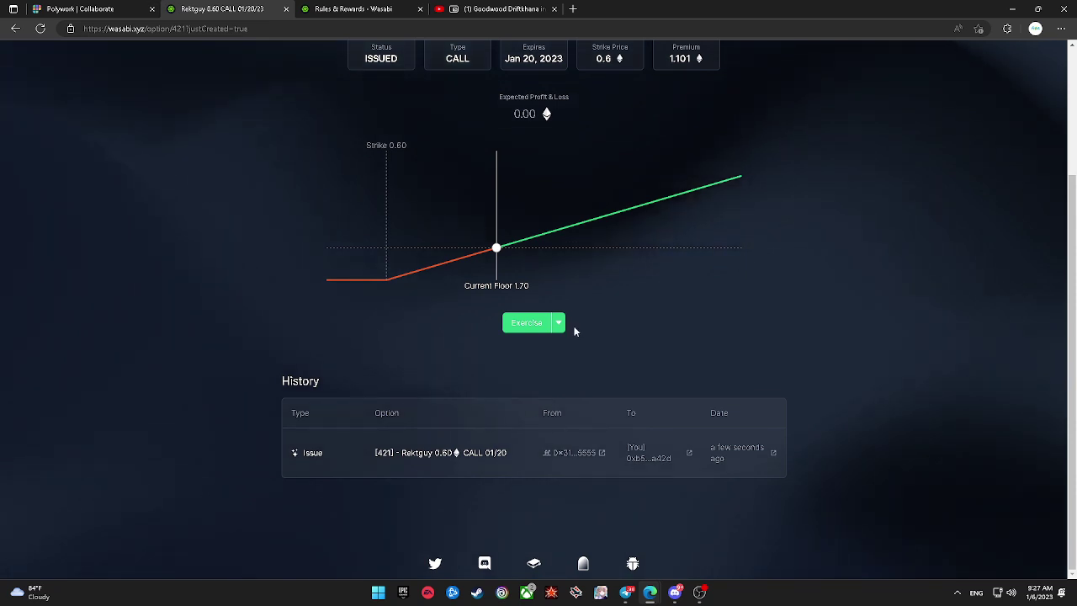
{"action": "left_click", "coordinate": [559, 323]}
{"action": "left_click", "coordinate": [592, 278]}
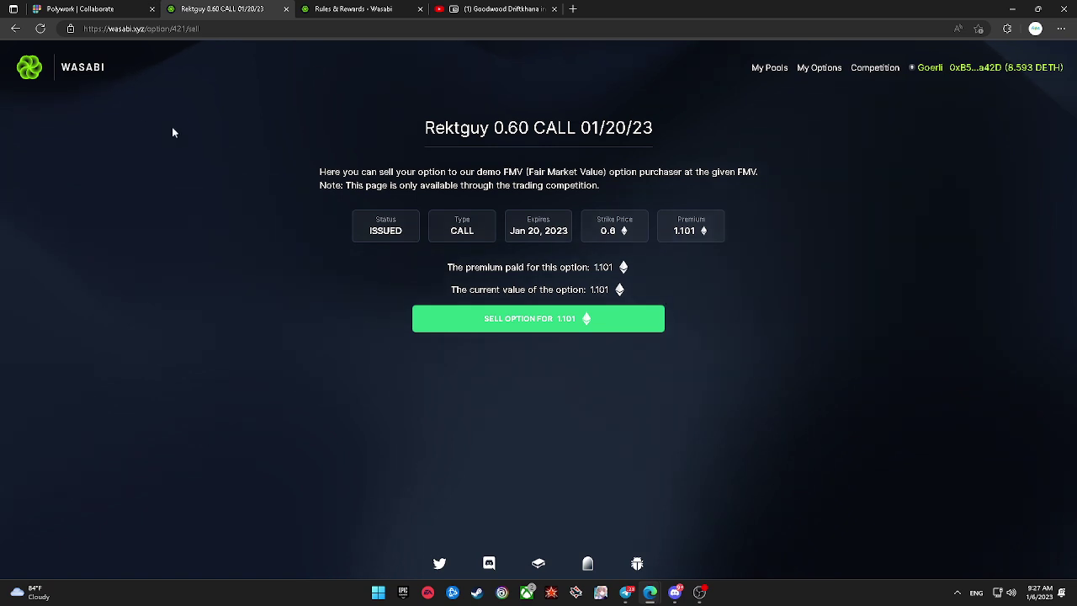
Step: Return to the Test Rektguy collection and choose the 0.60 call with the 1.101 premium again
{"action": "left_click", "coordinate": [81, 73]}
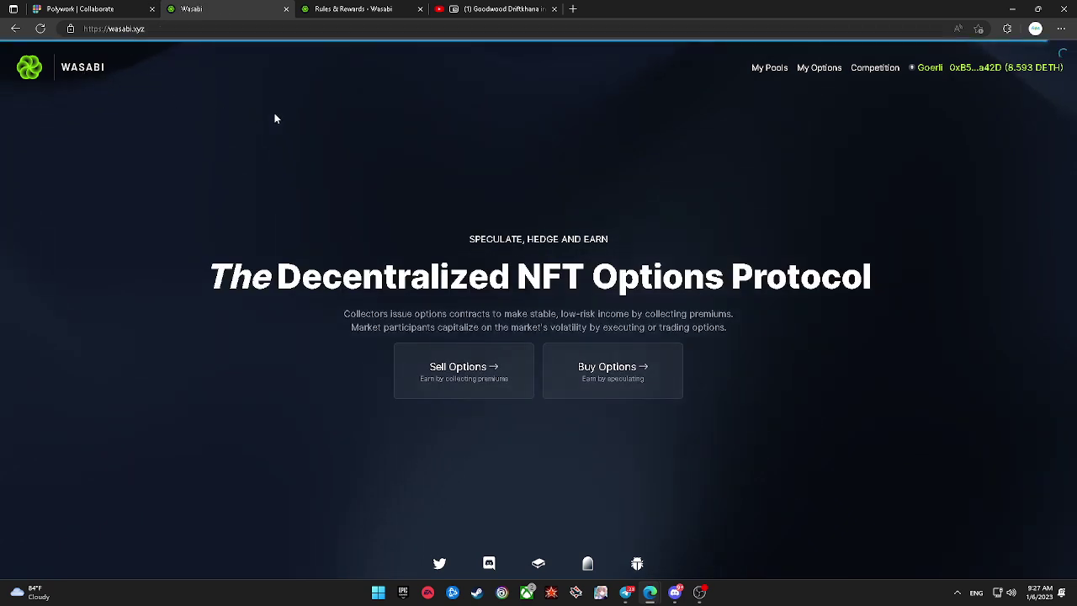
{"action": "left_click", "coordinate": [627, 364]}
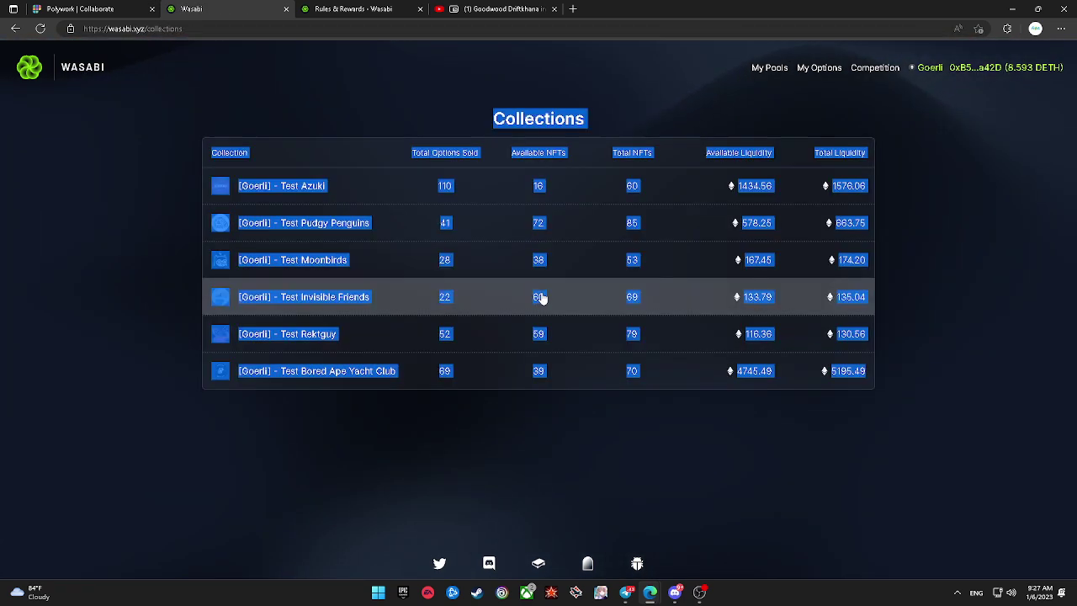
{"action": "left_click", "coordinate": [48, 233]}
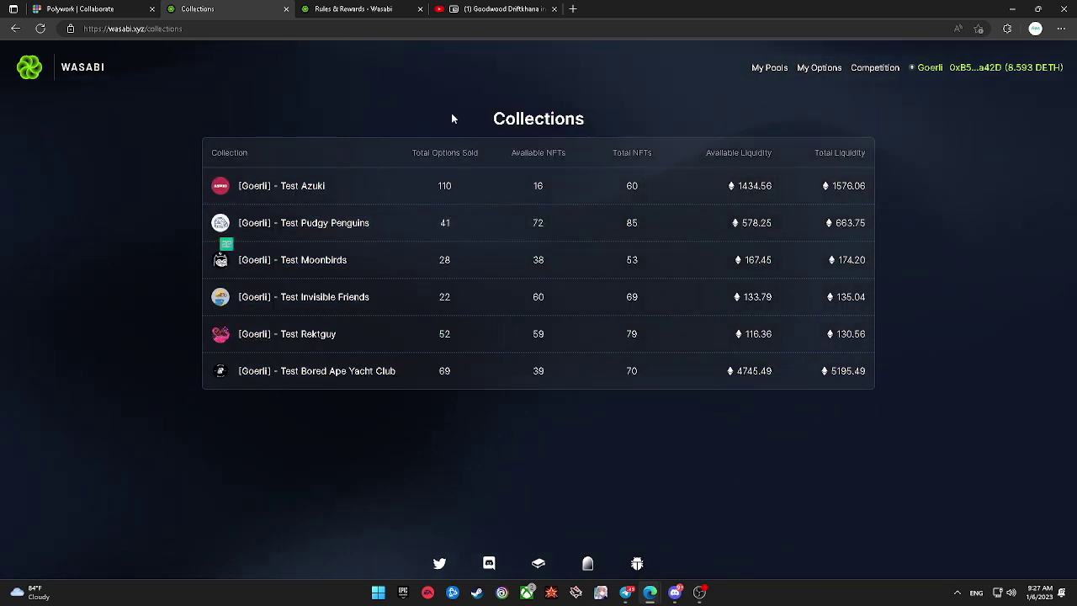
{"action": "left_click", "coordinate": [368, 335]}
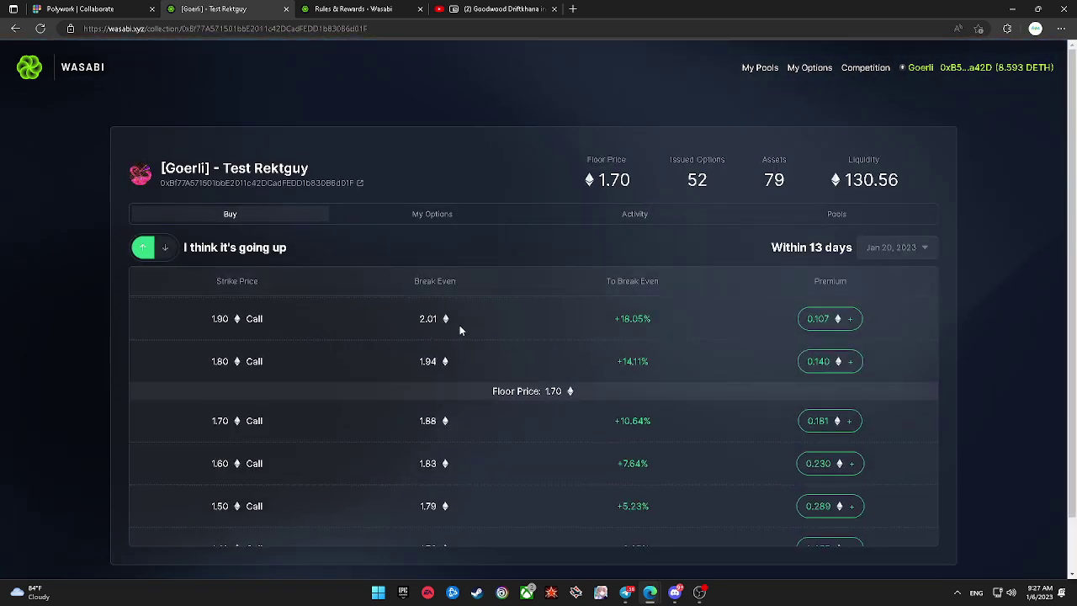
{"action": "scroll", "coordinate": [460, 339], "scroll_direction": "down", "scroll_amount": 8}
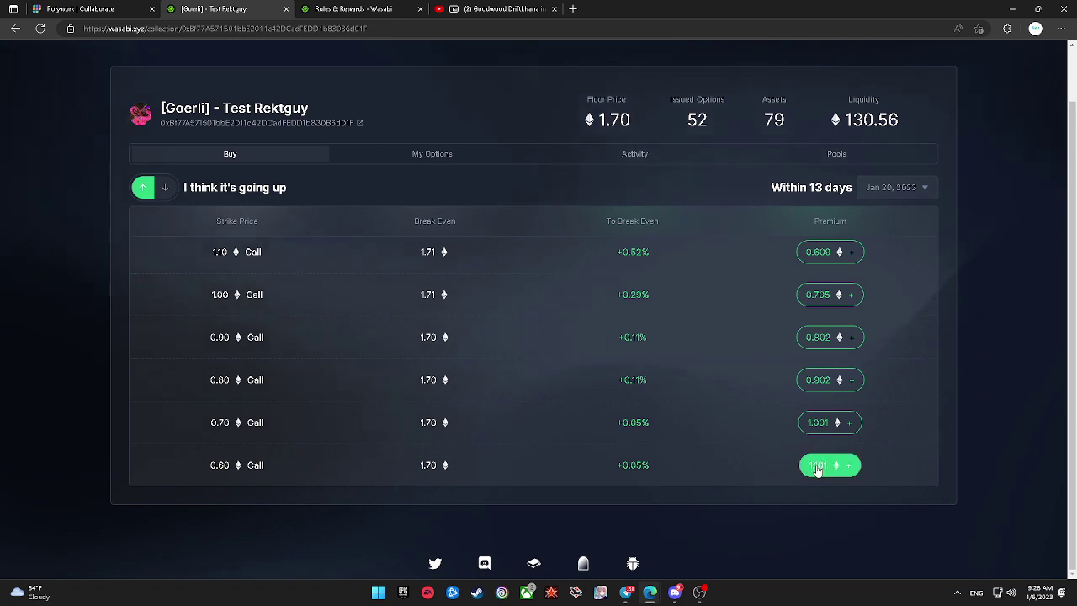
{"action": "left_click", "coordinate": [817, 467]}
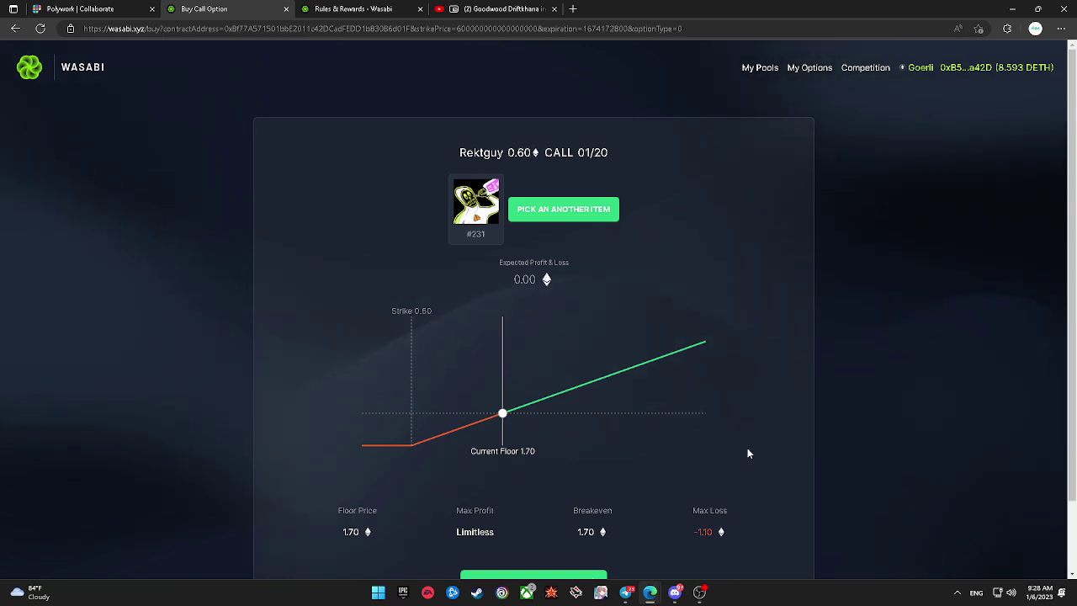
Step: Approve the 1.101 DETH transfer and buy the Rektguy 0.60 call on item #231, confirming both requests in MetaMask
{"action": "scroll", "coordinate": [747, 452], "scroll_direction": "down", "scroll_amount": 1}
{"action": "left_click", "coordinate": [585, 502]}
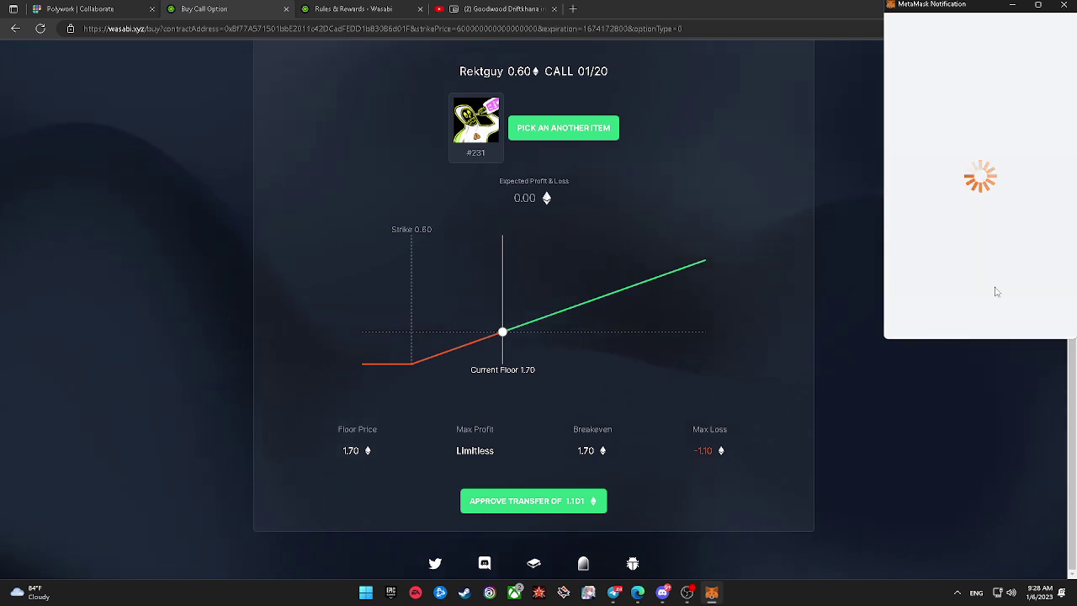
{"action": "left_click", "coordinate": [1009, 316]}
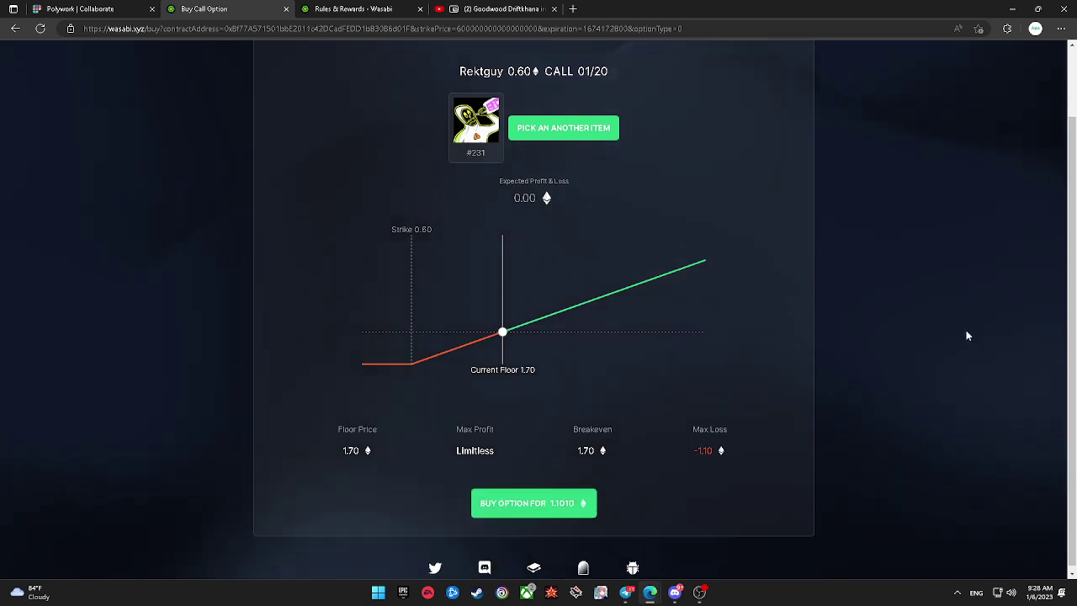
{"action": "left_click", "coordinate": [581, 504]}
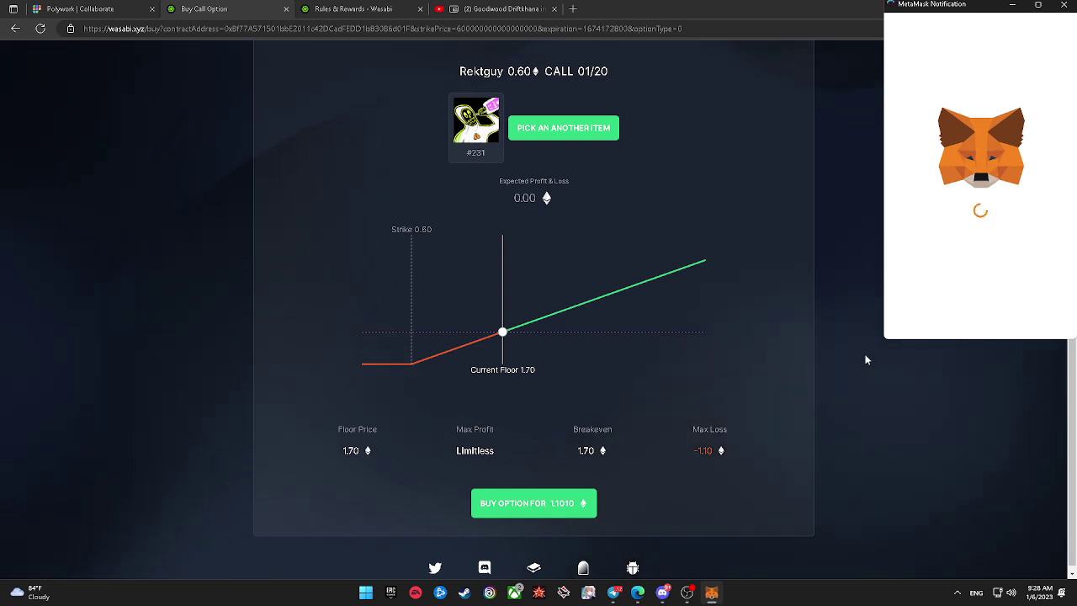
{"action": "scroll", "coordinate": [1024, 290], "scroll_direction": "down", "scroll_amount": 3}
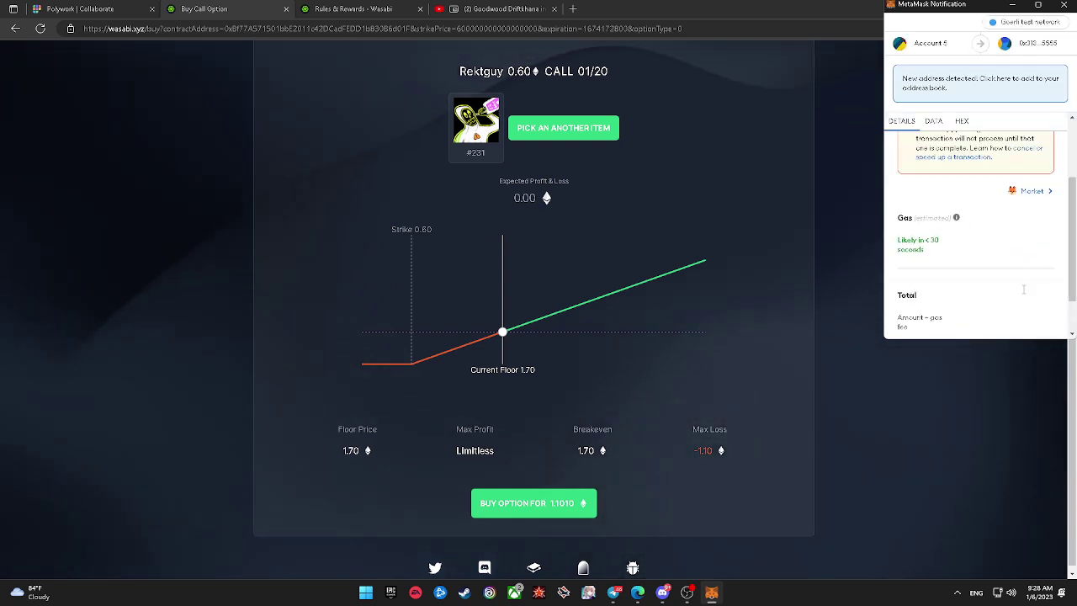
{"action": "scroll", "coordinate": [1024, 289], "scroll_direction": "down", "scroll_amount": 2}
{"action": "left_click", "coordinate": [1019, 314]}
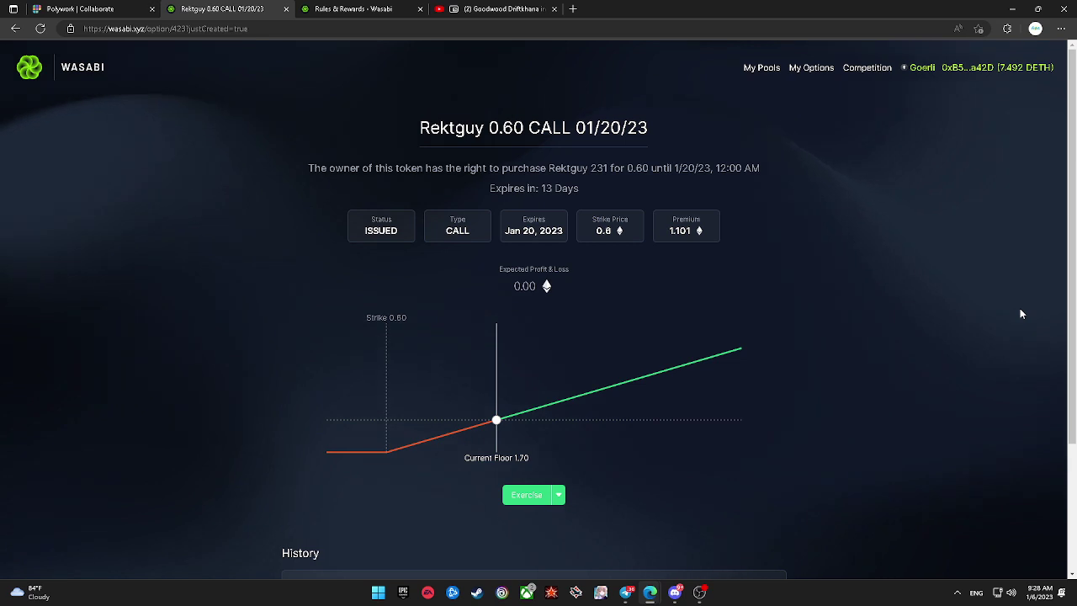
Step: Submit the new Rektguy 231 call for sale at its fair market value of 1.101 DETH, confirming in MetaMask
{"action": "scroll", "coordinate": [544, 381], "scroll_direction": "down", "scroll_amount": 2}
{"action": "left_click", "coordinate": [559, 323]}
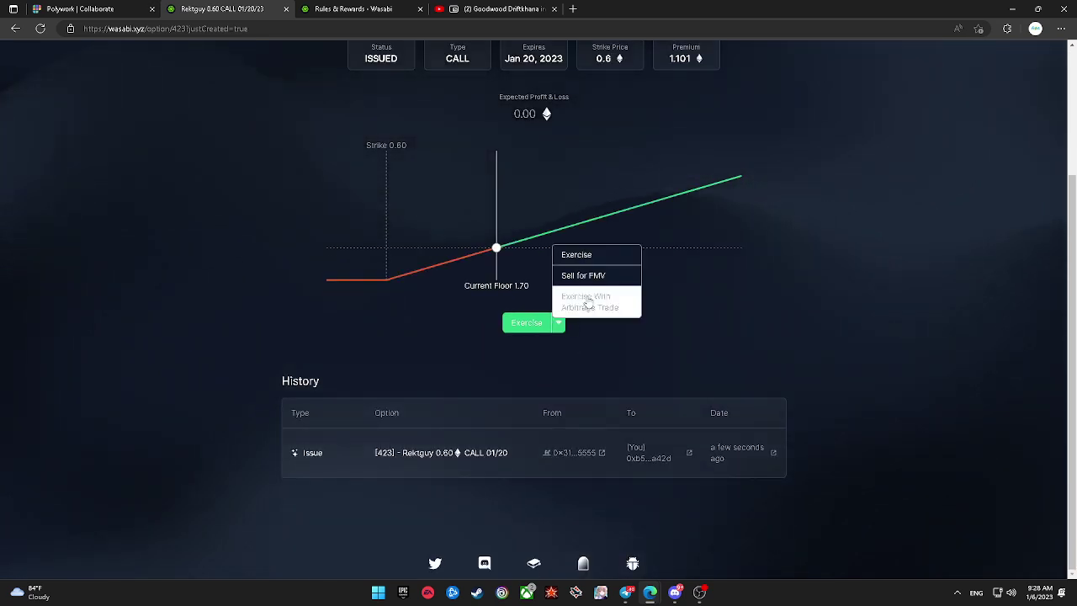
{"action": "left_click", "coordinate": [593, 283]}
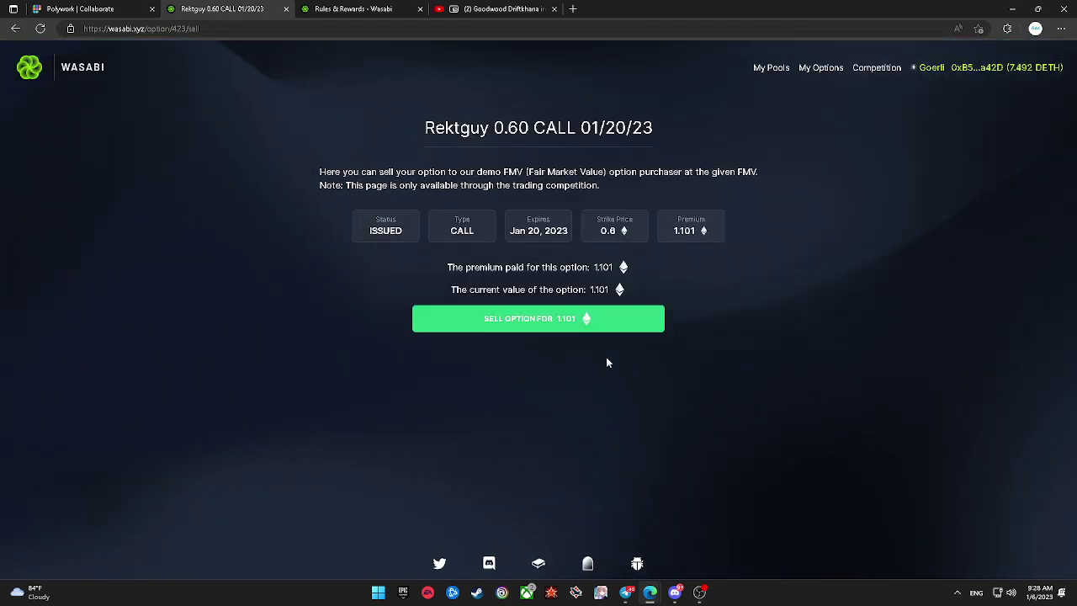
{"action": "left_click", "coordinate": [604, 321]}
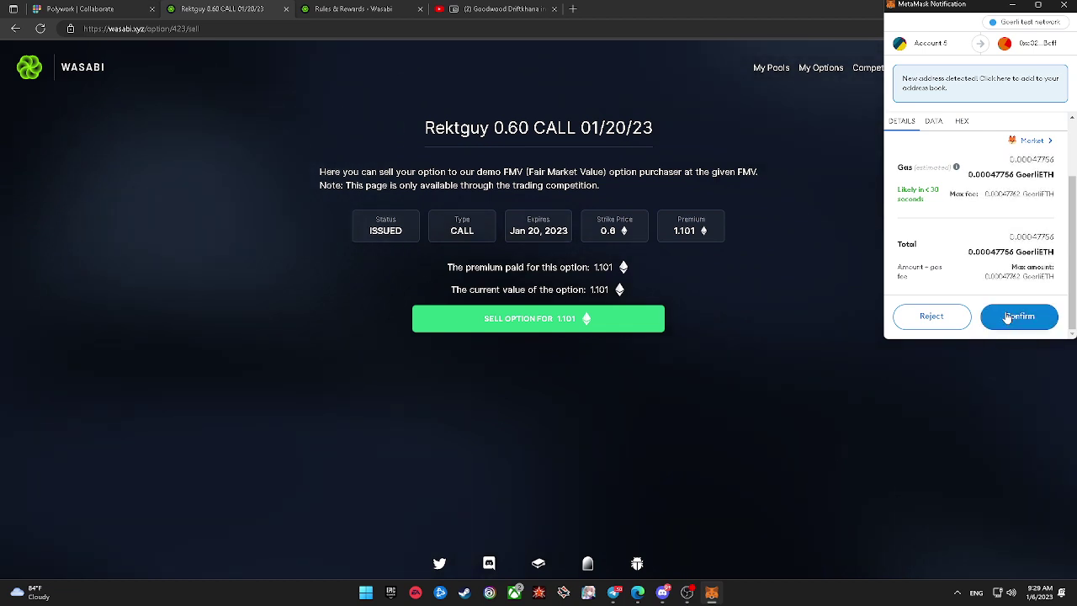
{"action": "left_click", "coordinate": [1010, 318]}
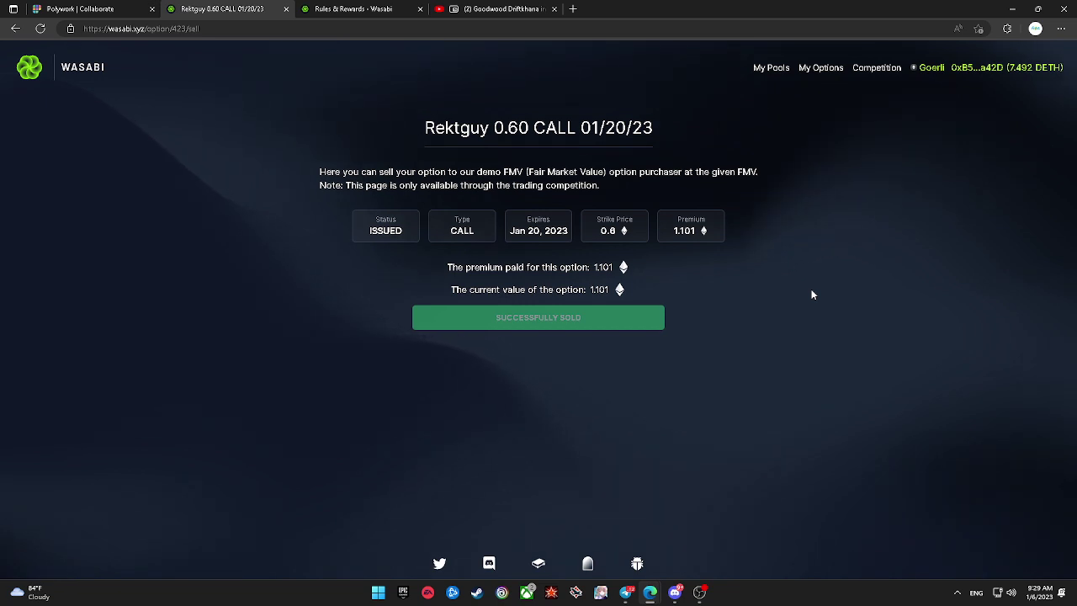
Step: Reopen the Rektguy 231 call from the owned options and sell it for 1.101 DETH, confirming in MetaMask
{"action": "left_click", "coordinate": [838, 69]}
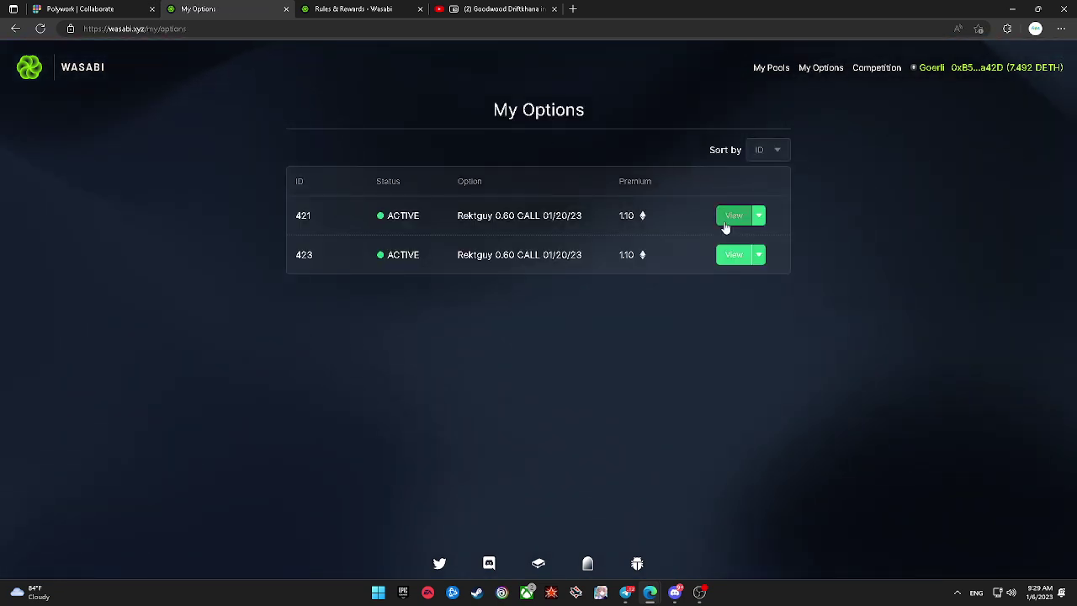
{"action": "left_click", "coordinate": [729, 258]}
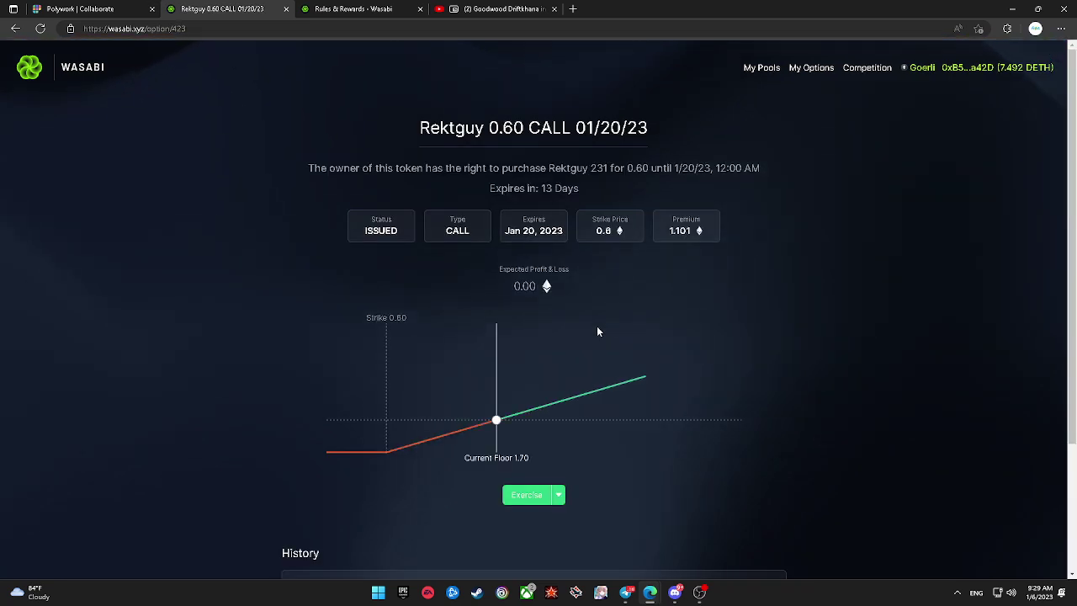
{"action": "scroll", "coordinate": [597, 331], "scroll_direction": "down", "scroll_amount": 2}
{"action": "left_click", "coordinate": [559, 335]}
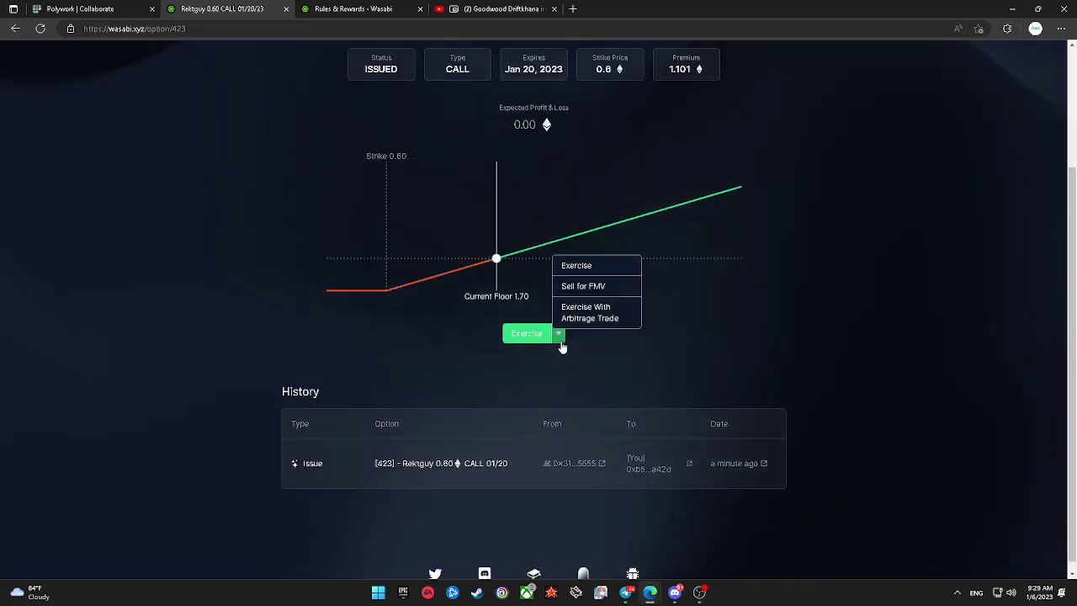
{"action": "left_click", "coordinate": [582, 288]}
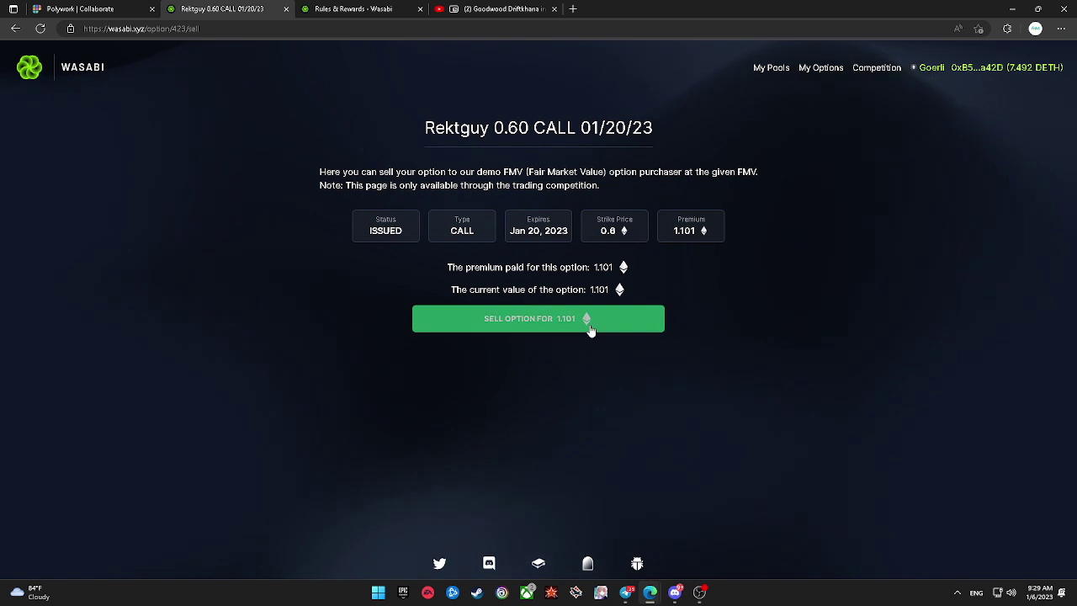
{"action": "left_click", "coordinate": [591, 328]}
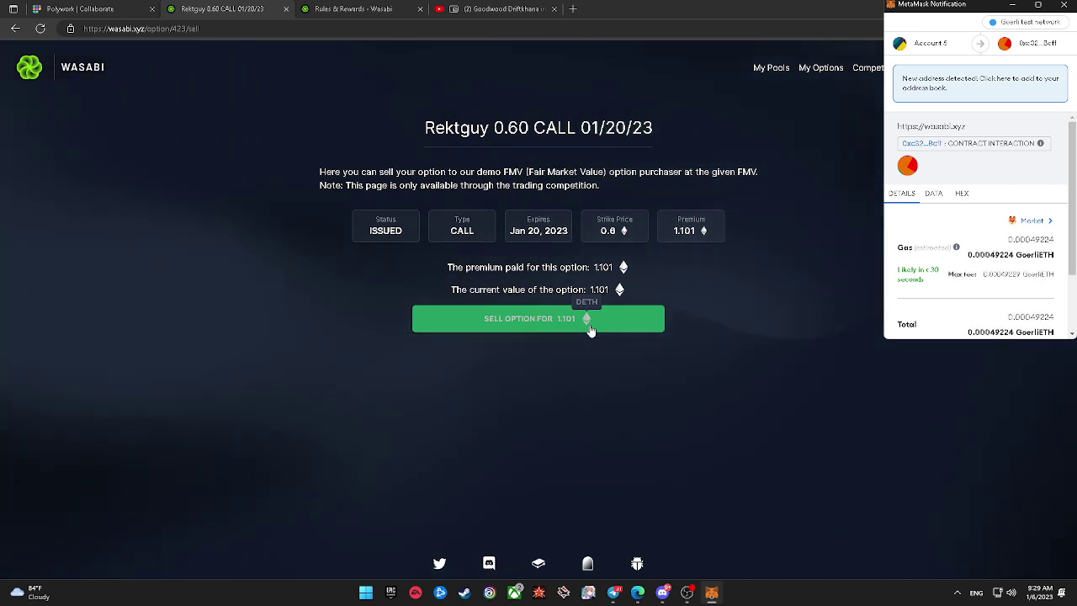
{"action": "scroll", "coordinate": [1006, 313], "scroll_direction": "down", "scroll_amount": 2}
{"action": "left_click", "coordinate": [1006, 313]}
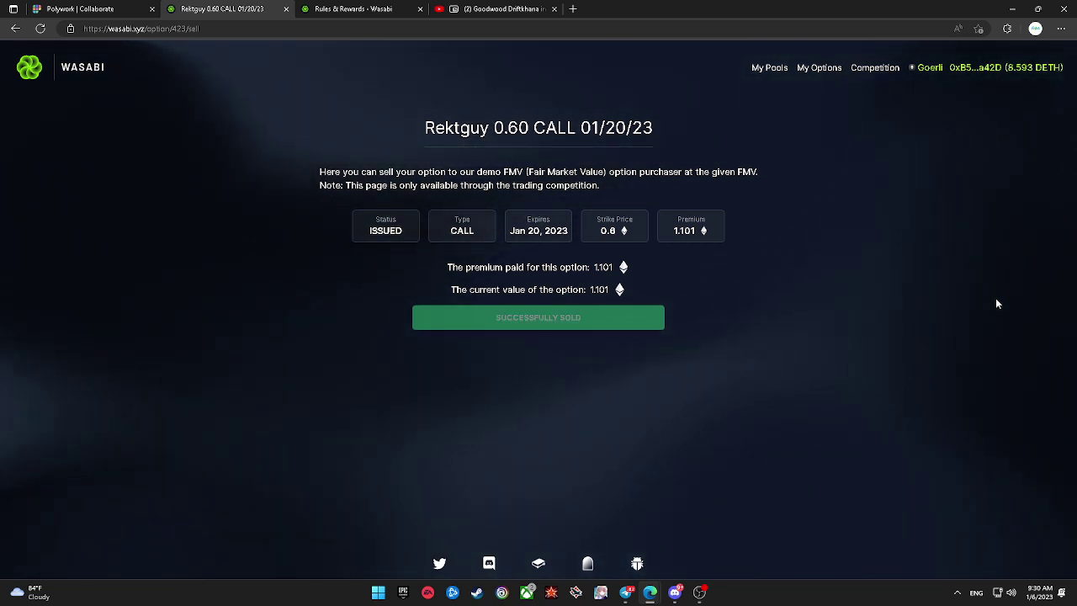
Step: Open the Rektguy 230 call from the owned options and sell it for 1.101 DETH, confirming in MetaMask
{"action": "left_click", "coordinate": [804, 67]}
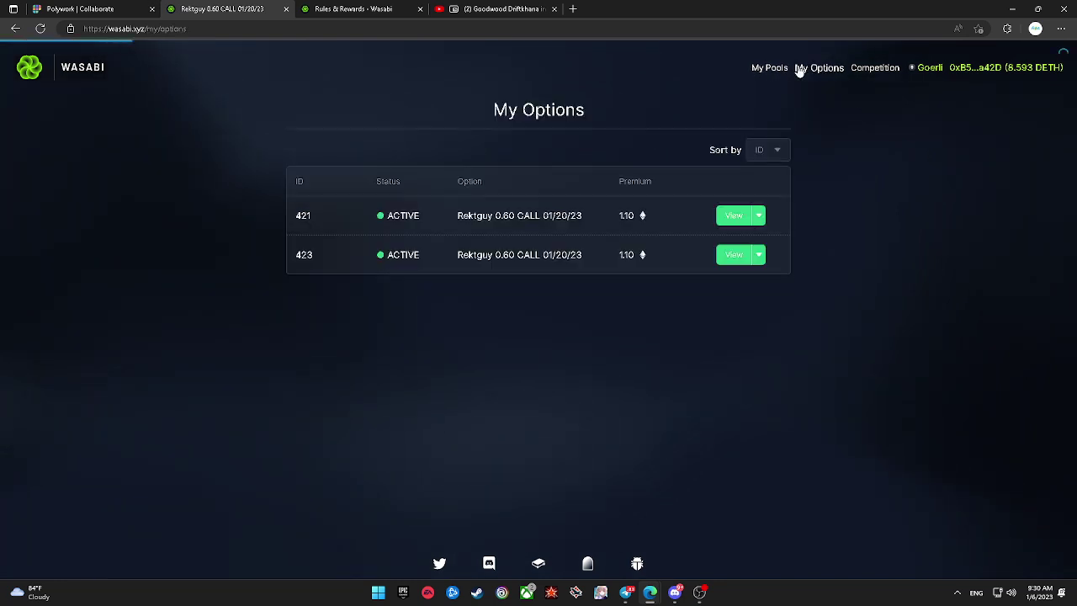
{"action": "left_click", "coordinate": [734, 216]}
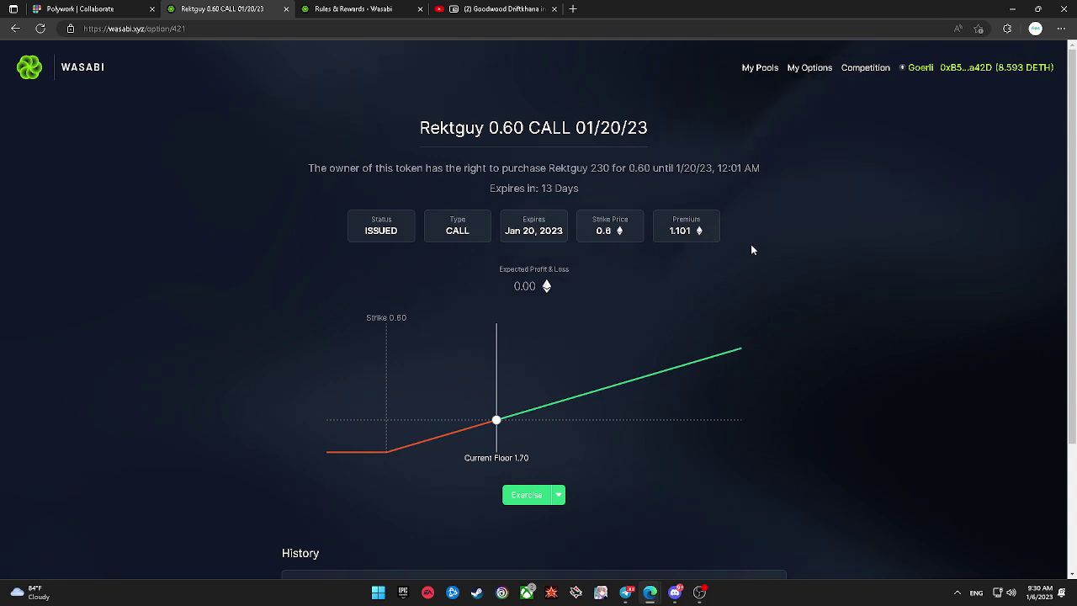
{"action": "scroll", "coordinate": [621, 360], "scroll_direction": "down", "scroll_amount": 2}
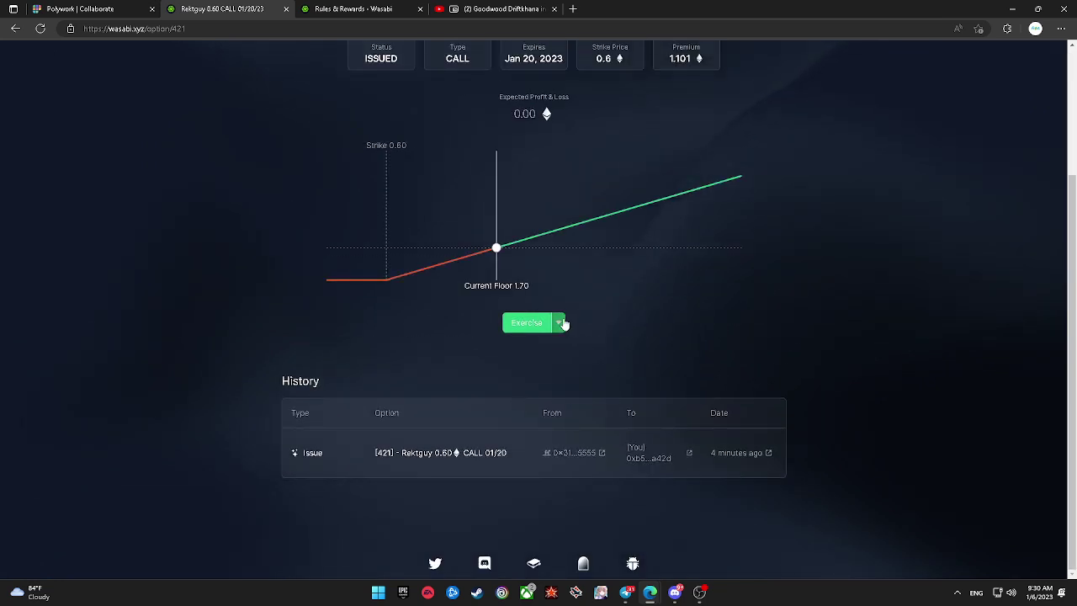
{"action": "left_click", "coordinate": [560, 323]}
{"action": "left_click", "coordinate": [584, 276]}
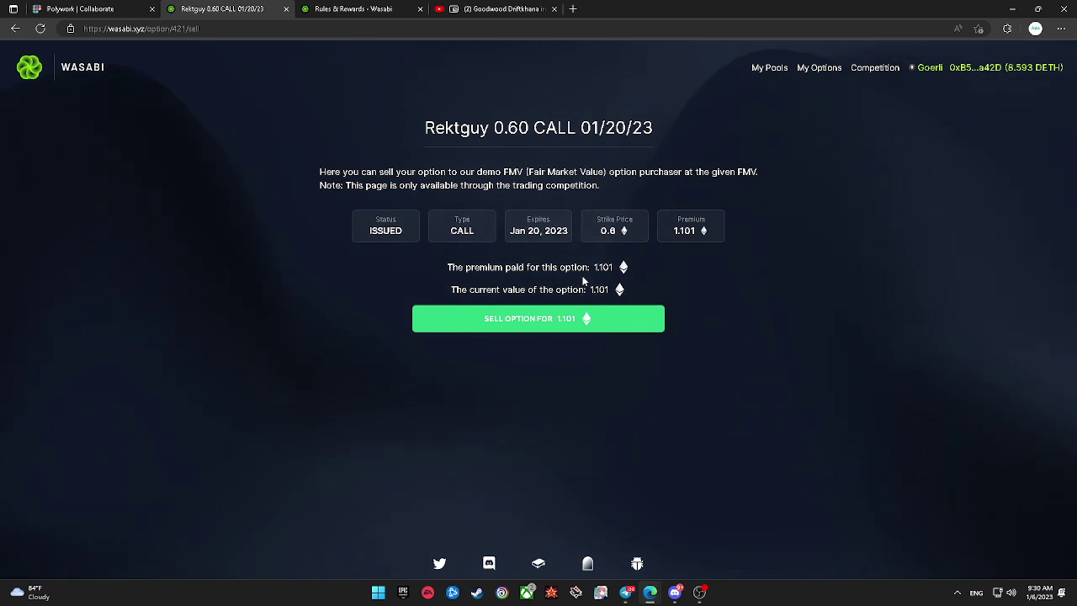
{"action": "left_click", "coordinate": [564, 322]}
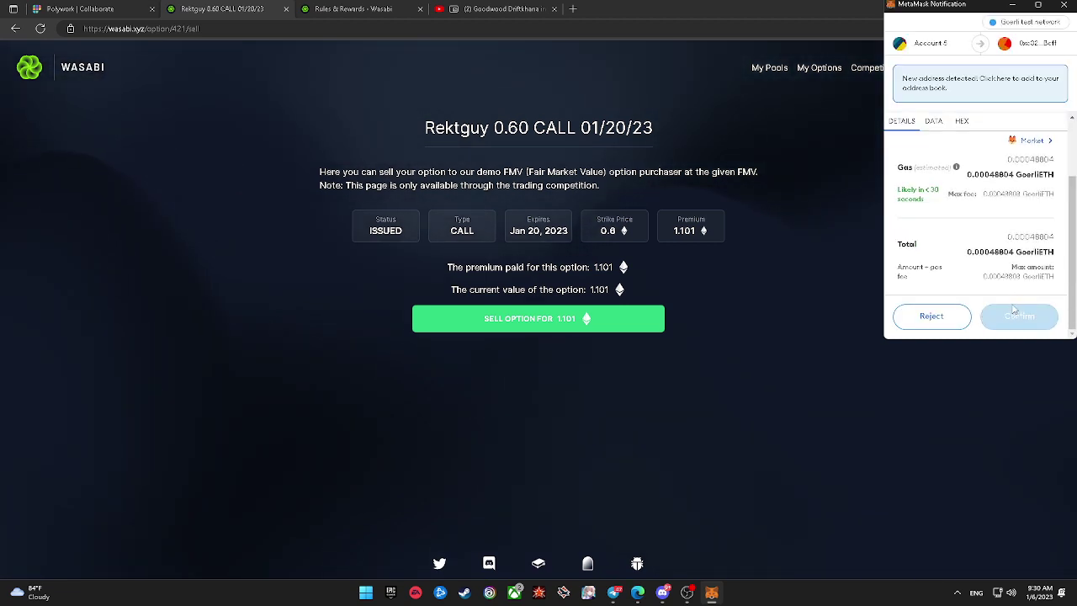
{"action": "left_click", "coordinate": [1018, 315]}
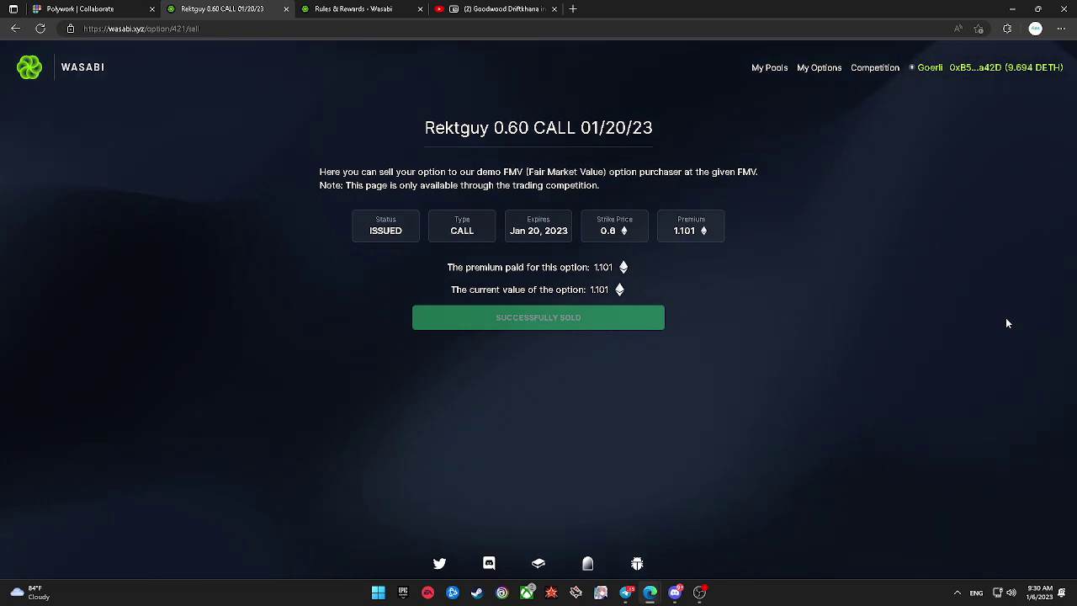
Step: Check the owned options and examine the personal stats, completed trades and leaderboard on the competition page
{"action": "left_click", "coordinate": [817, 71]}
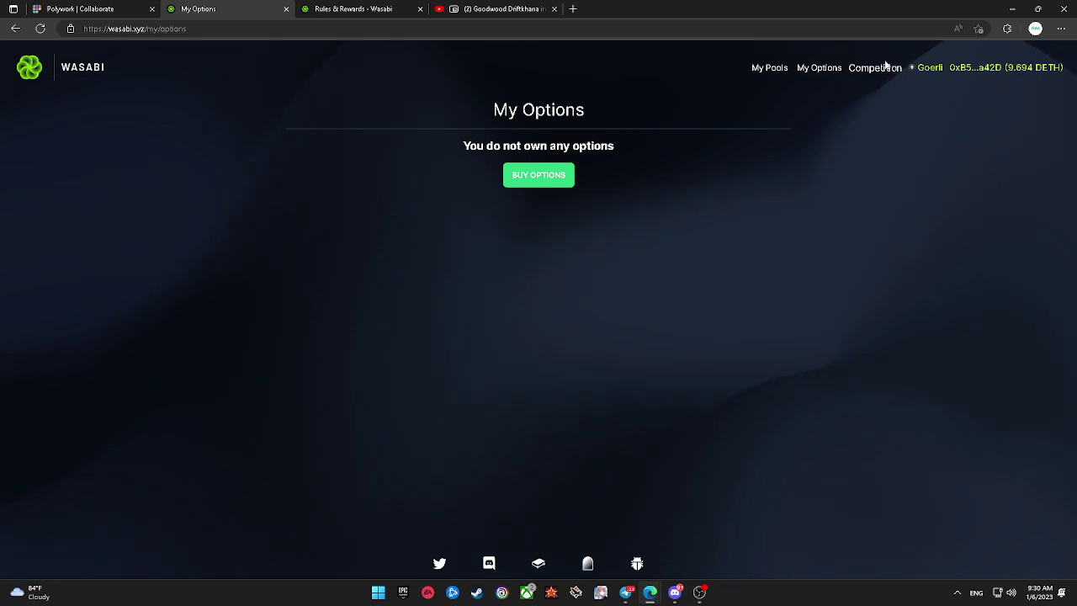
{"action": "left_click", "coordinate": [882, 68]}
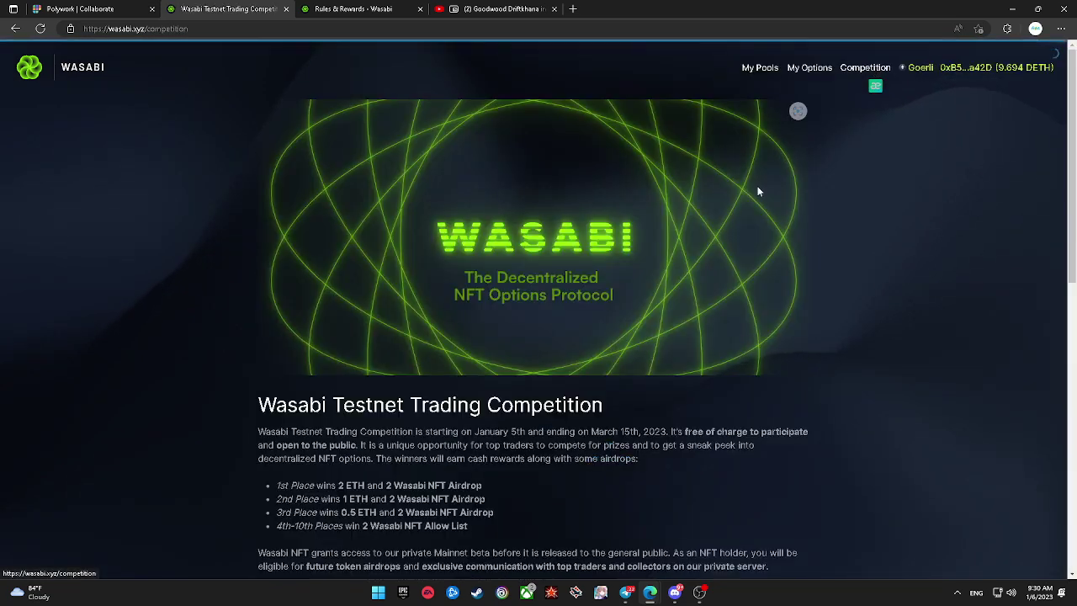
{"action": "scroll", "coordinate": [798, 268], "scroll_direction": "down", "scroll_amount": 10}
{"action": "scroll", "coordinate": [752, 257], "scroll_direction": "up", "scroll_amount": 2}
{"action": "scroll", "coordinate": [677, 282], "scroll_direction": "down", "scroll_amount": 3}
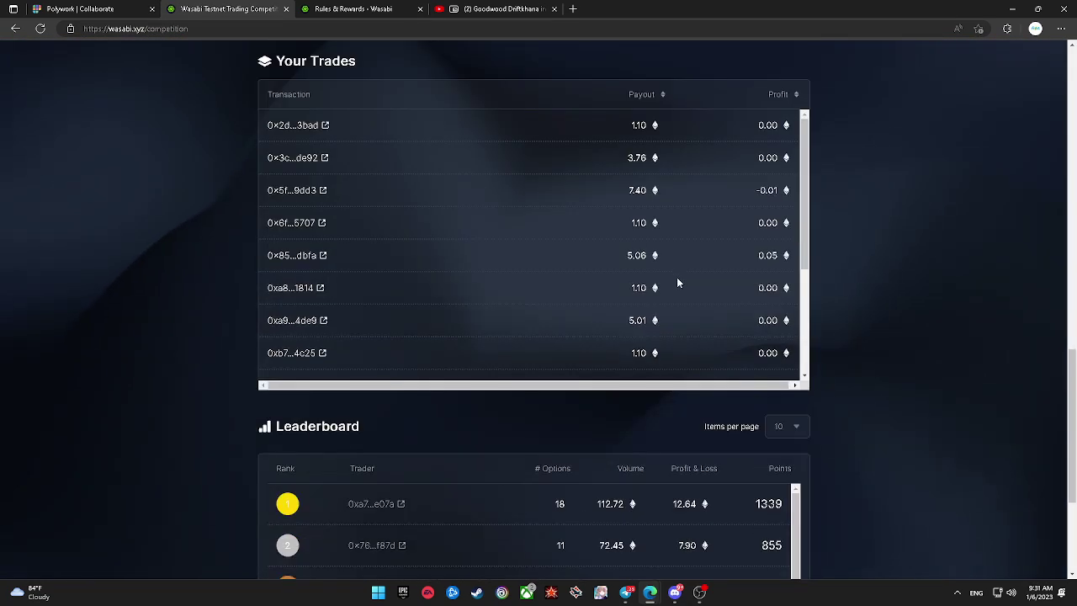
{"action": "scroll", "coordinate": [676, 277], "scroll_direction": "down", "scroll_amount": 12}
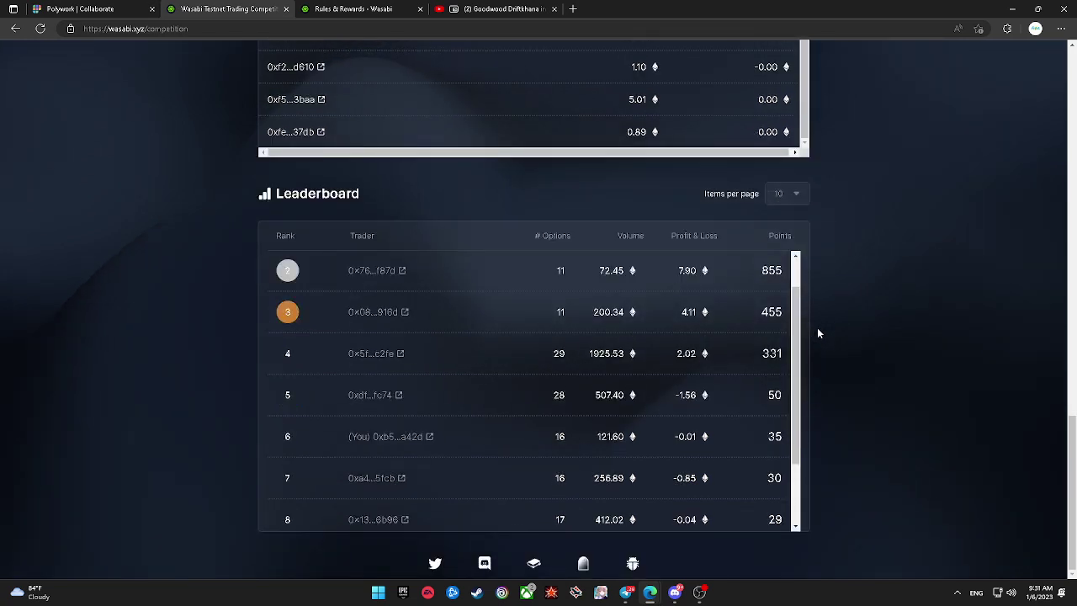
{"action": "scroll", "coordinate": [820, 320], "scroll_direction": "up", "scroll_amount": 6}
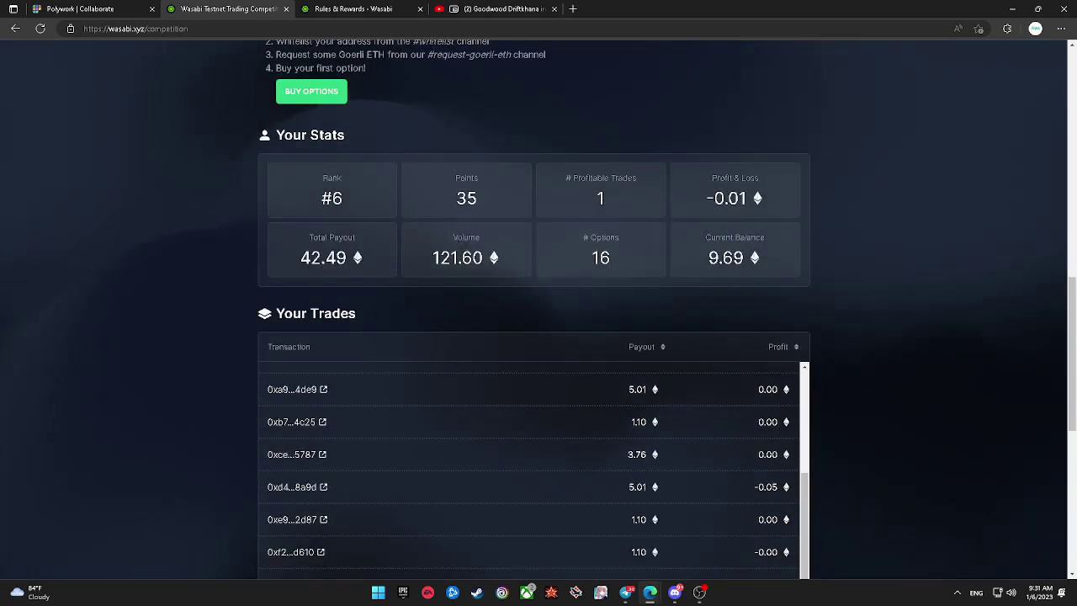
{"action": "scroll", "coordinate": [854, 340], "scroll_direction": "down", "scroll_amount": 5}
{"action": "scroll", "coordinate": [669, 385], "scroll_direction": "down", "scroll_amount": 1}
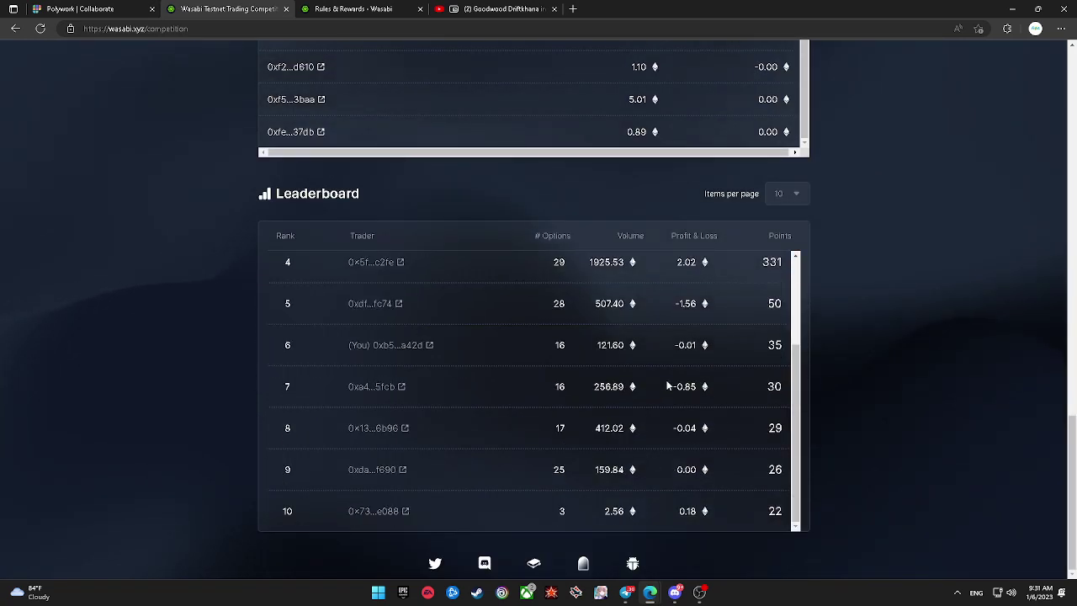
{"action": "scroll", "coordinate": [669, 383], "scroll_direction": "up", "scroll_amount": 2}
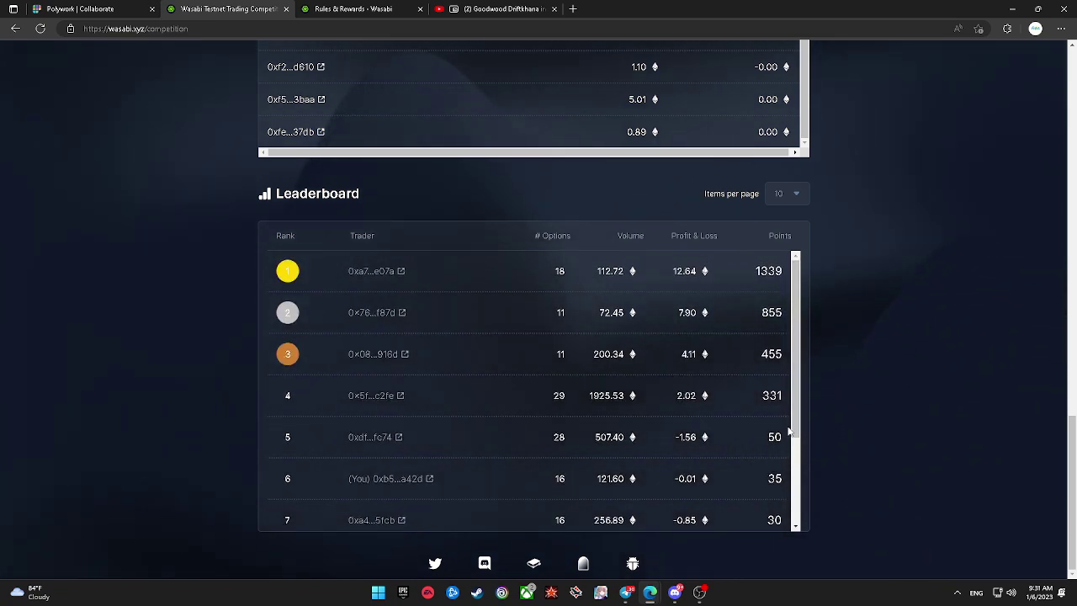
{"action": "scroll", "coordinate": [829, 404], "scroll_direction": "up", "scroll_amount": 3}
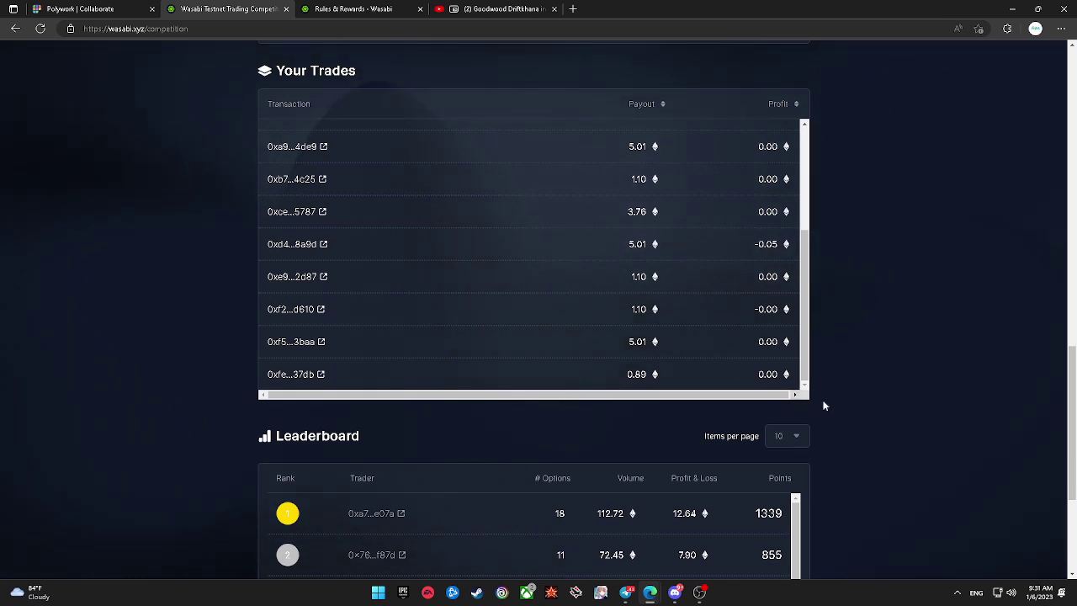
{"action": "scroll", "coordinate": [857, 409], "scroll_direction": "down", "scroll_amount": 3}
{"action": "scroll", "coordinate": [808, 355], "scroll_direction": "up", "scroll_amount": 2}
{"action": "scroll", "coordinate": [807, 355], "scroll_direction": "down", "scroll_amount": 1}
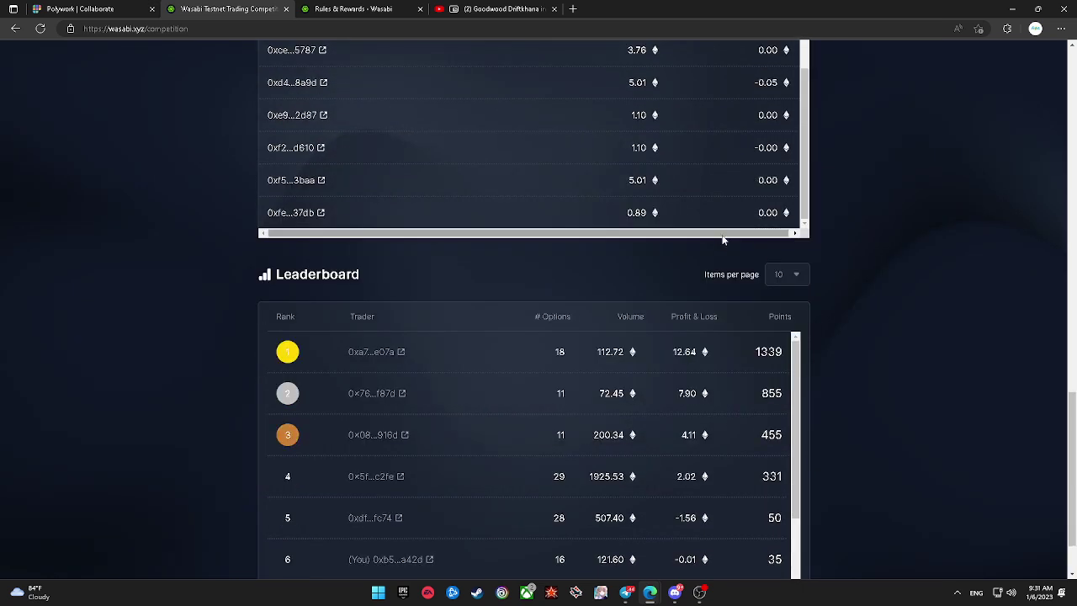
{"action": "scroll", "coordinate": [867, 286], "scroll_direction": "up", "scroll_amount": 3}
{"action": "scroll", "coordinate": [779, 297], "scroll_direction": "down", "scroll_amount": 1}
{"action": "scroll", "coordinate": [846, 310], "scroll_direction": "down", "scroll_amount": 3}
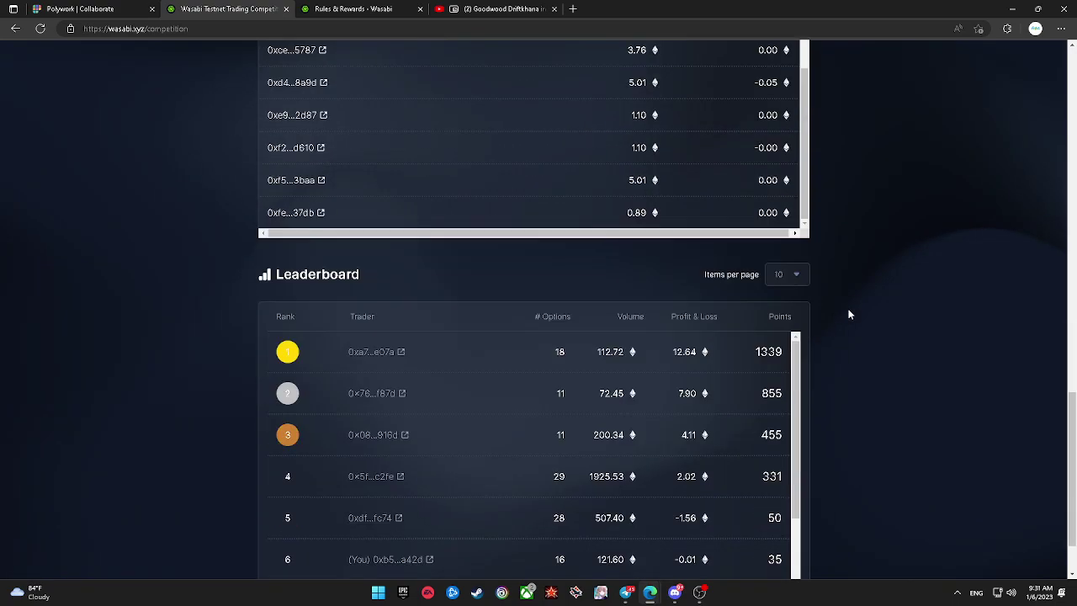
Step: Review the competition's prizes and ranking rules alongside the personal stats and trades
{"action": "scroll", "coordinate": [842, 303], "scroll_direction": "up", "scroll_amount": 9}
{"action": "scroll", "coordinate": [854, 253], "scroll_direction": "up", "scroll_amount": 5}
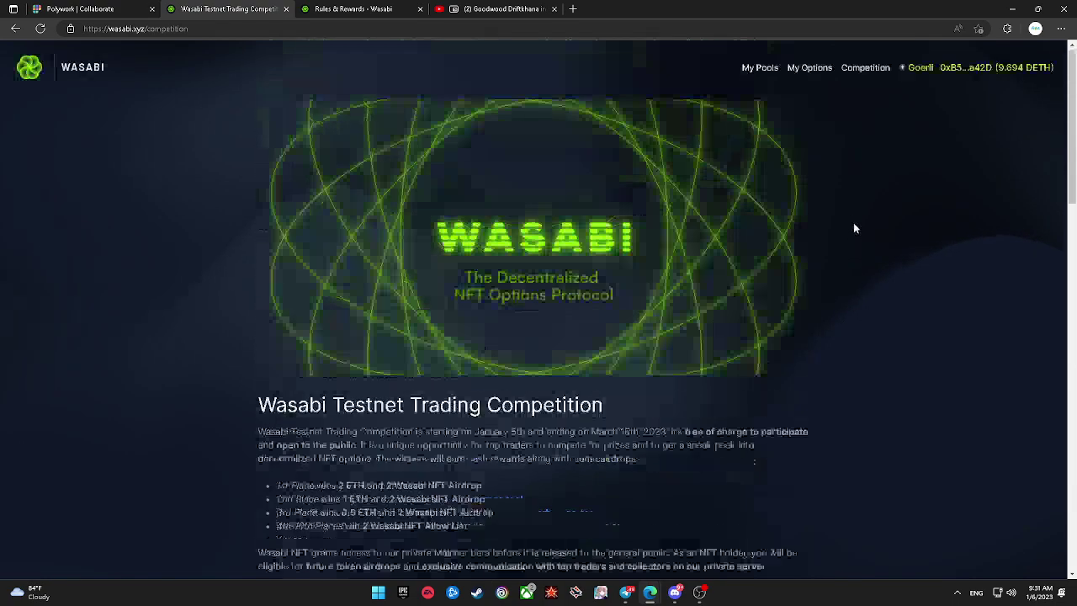
{"action": "scroll", "coordinate": [817, 303], "scroll_direction": "down", "scroll_amount": 16}
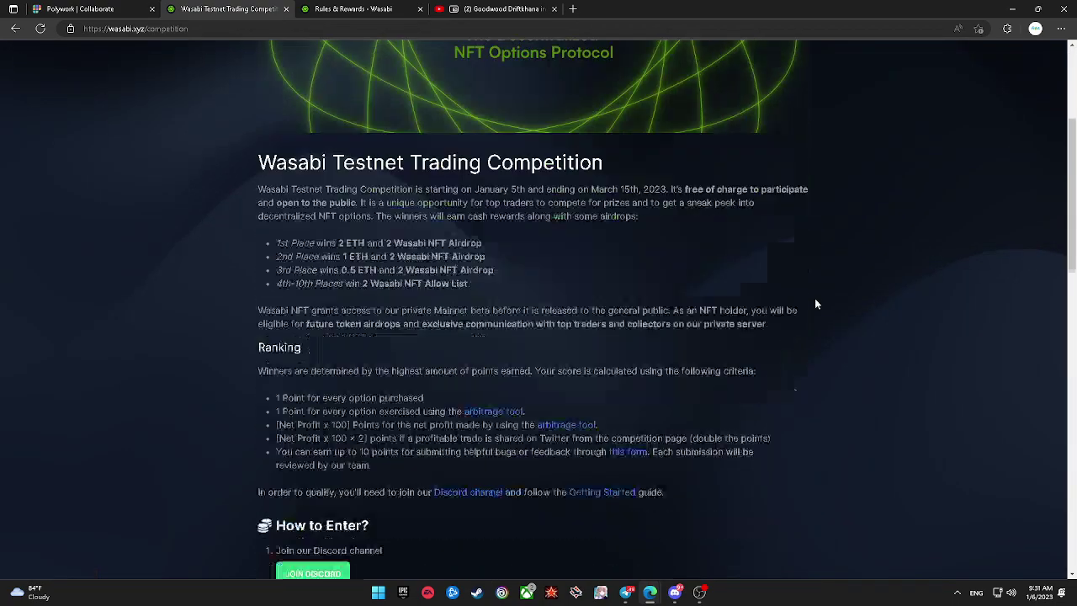
{"action": "scroll", "coordinate": [788, 311], "scroll_direction": "up", "scroll_amount": 1}
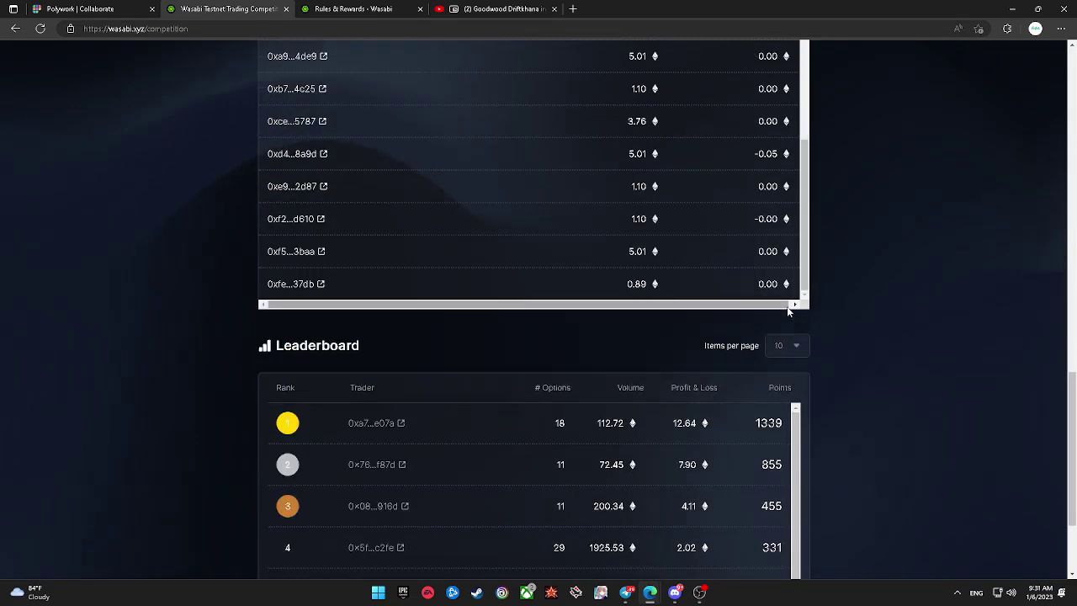
{"action": "scroll", "coordinate": [788, 292], "scroll_direction": "up", "scroll_amount": 1}
{"action": "scroll", "coordinate": [792, 267], "scroll_direction": "down", "scroll_amount": 1}
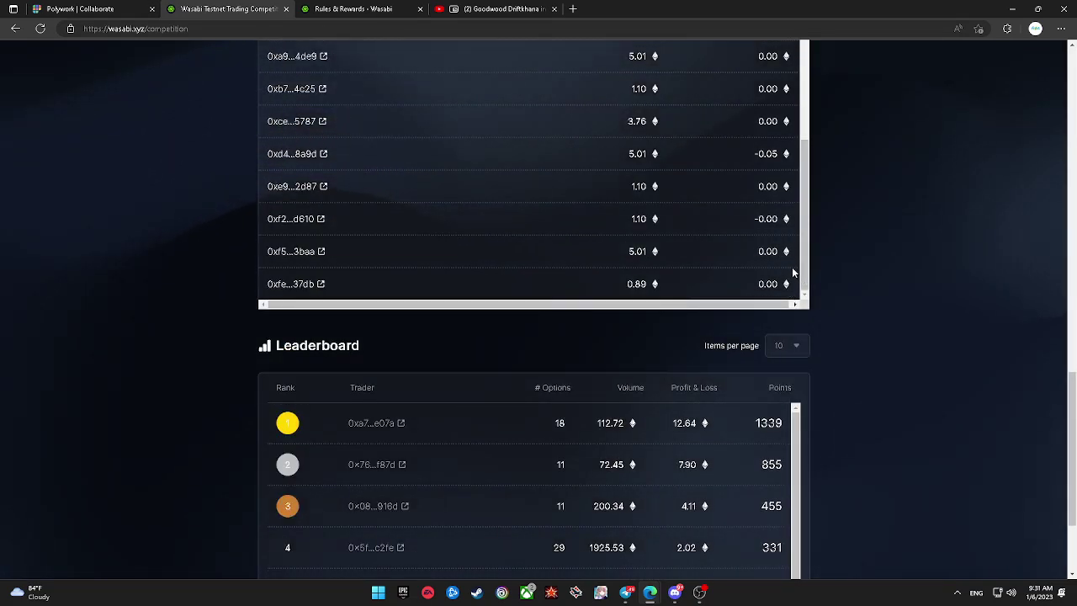
{"action": "scroll", "coordinate": [854, 274], "scroll_direction": "up", "scroll_amount": 2}
{"action": "scroll", "coordinate": [845, 288], "scroll_direction": "up", "scroll_amount": 2}
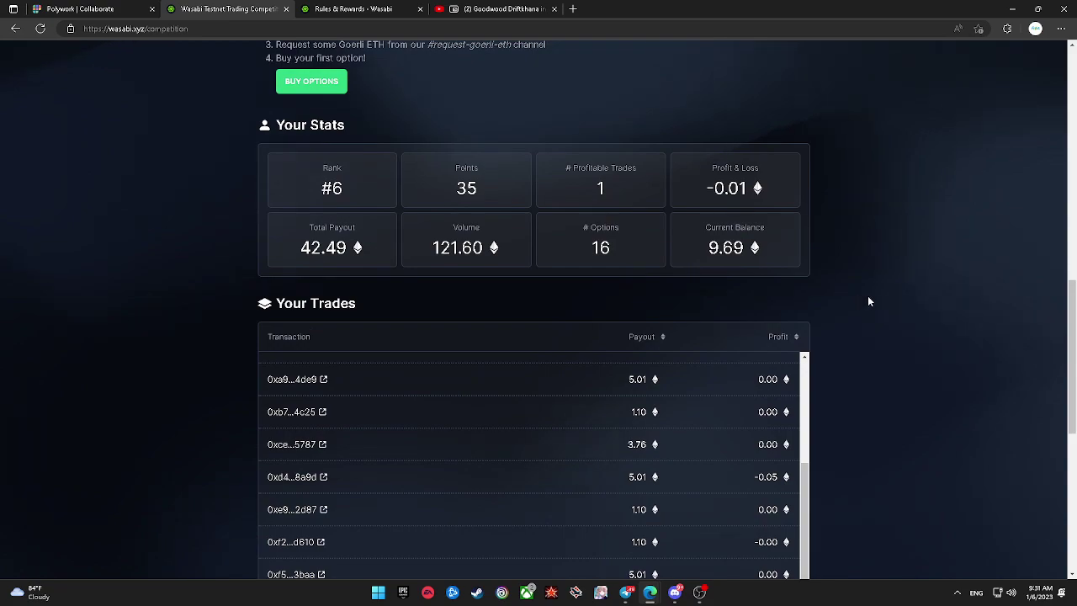
{"action": "scroll", "coordinate": [879, 304], "scroll_direction": "up", "scroll_amount": 7}
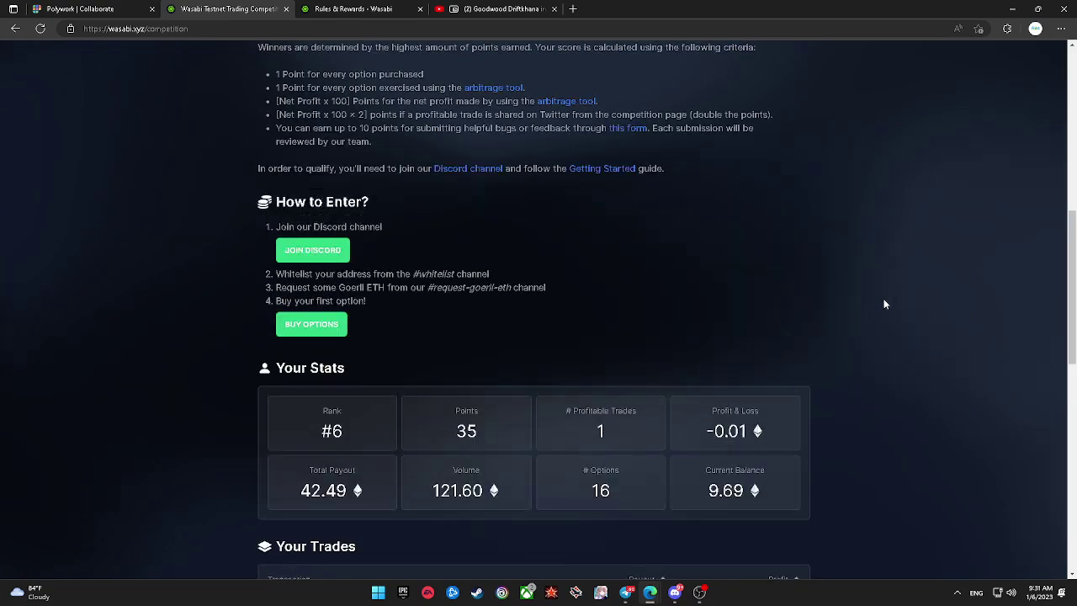
{"action": "scroll", "coordinate": [876, 304], "scroll_direction": "down", "scroll_amount": 6}
{"action": "scroll", "coordinate": [875, 305], "scroll_direction": "up", "scroll_amount": 8}
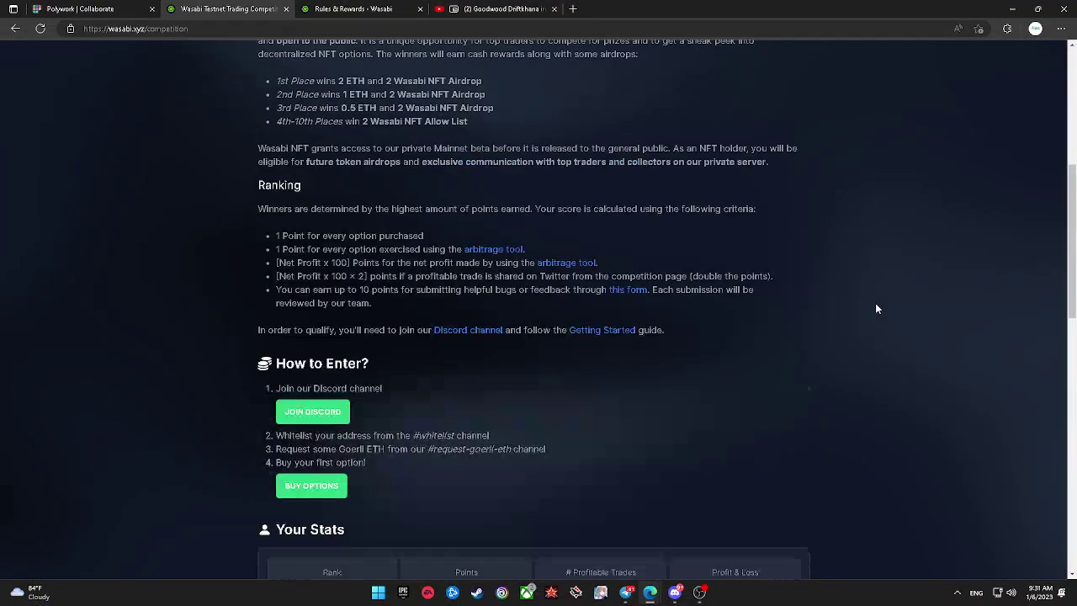
Step: Check the owned pools and open the page for creating a new pool
{"action": "left_click", "coordinate": [763, 69]}
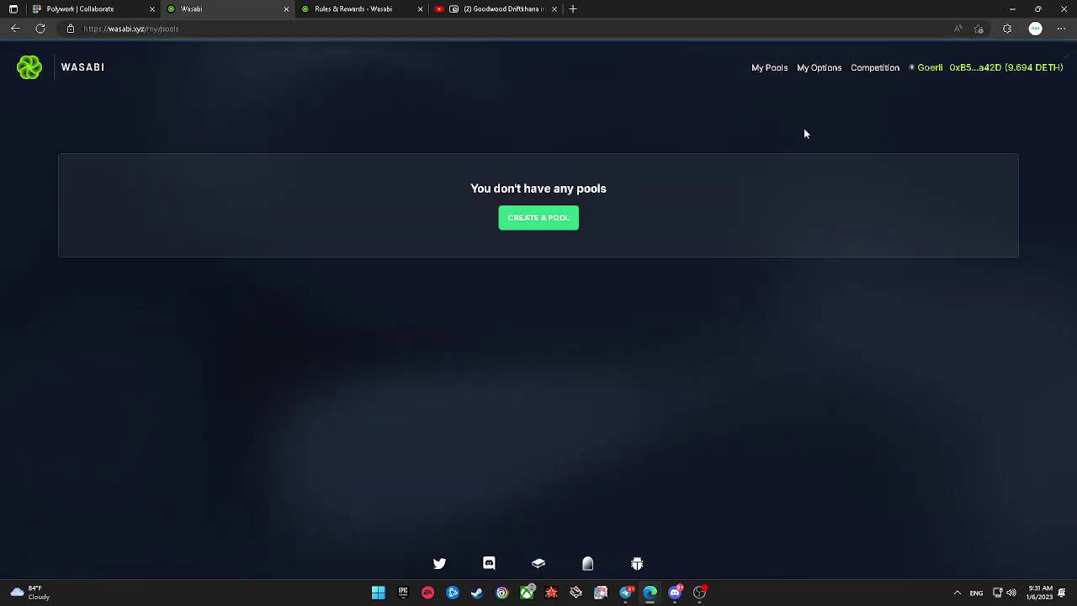
{"action": "left_click", "coordinate": [555, 220]}
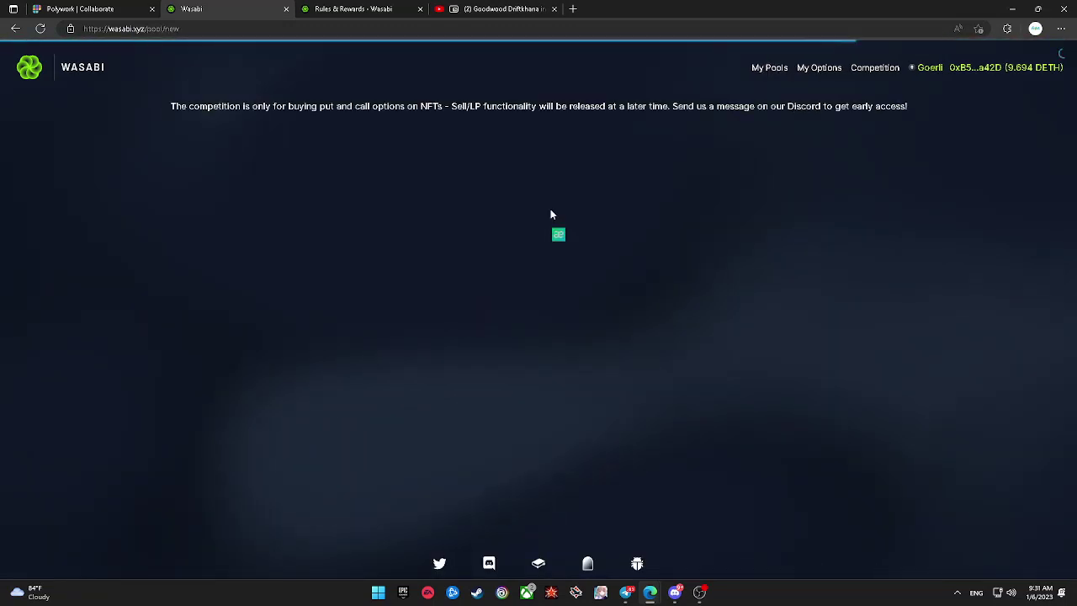
Step: Return to the collections for buying options and open the Test Rektguy 0.60 call priced at 1.101
{"action": "left_click", "coordinate": [49, 71]}
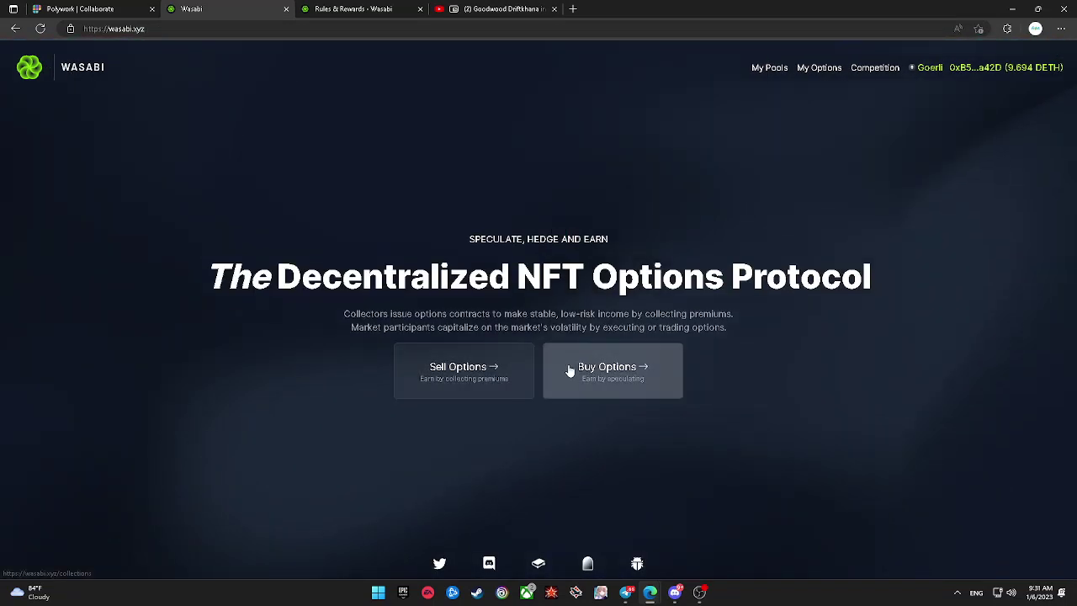
{"action": "left_click", "coordinate": [569, 367]}
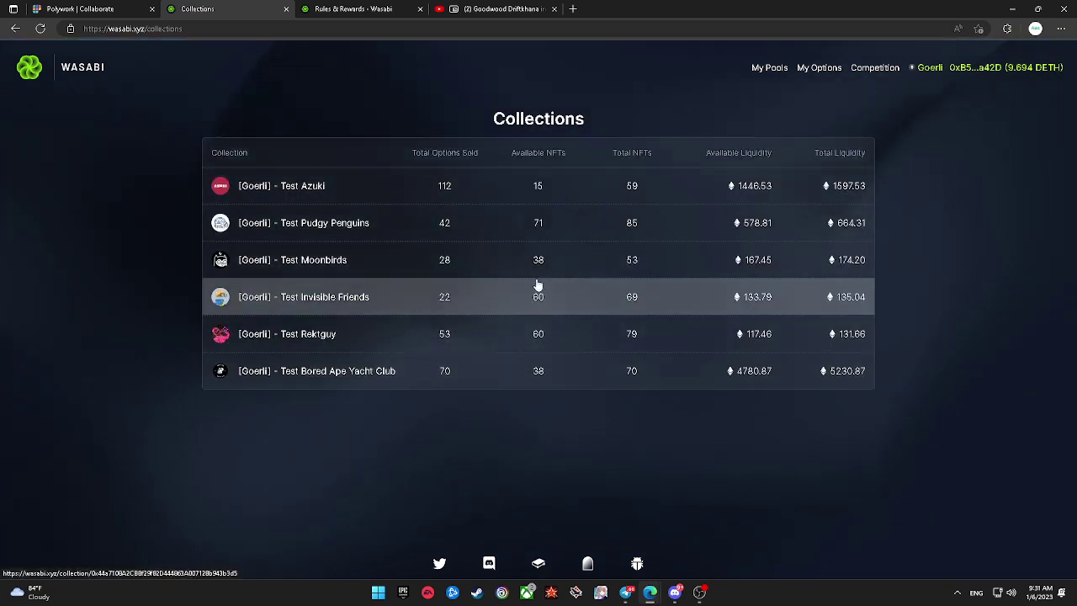
{"action": "left_click", "coordinate": [541, 333]}
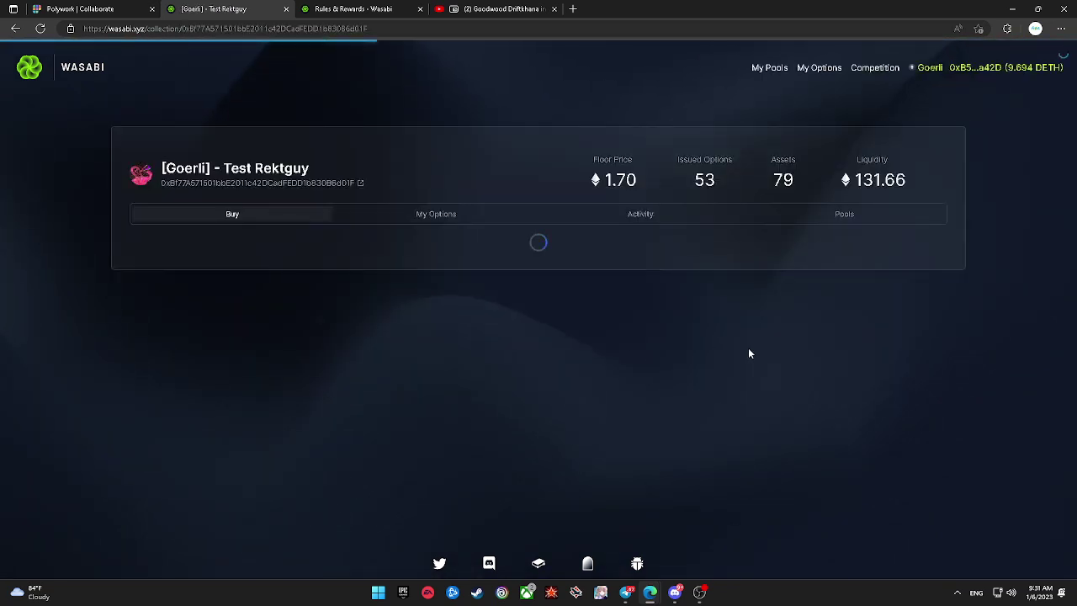
{"action": "scroll", "coordinate": [791, 370], "scroll_direction": "down", "scroll_amount": 3}
{"action": "scroll", "coordinate": [804, 399], "scroll_direction": "down", "scroll_amount": 3}
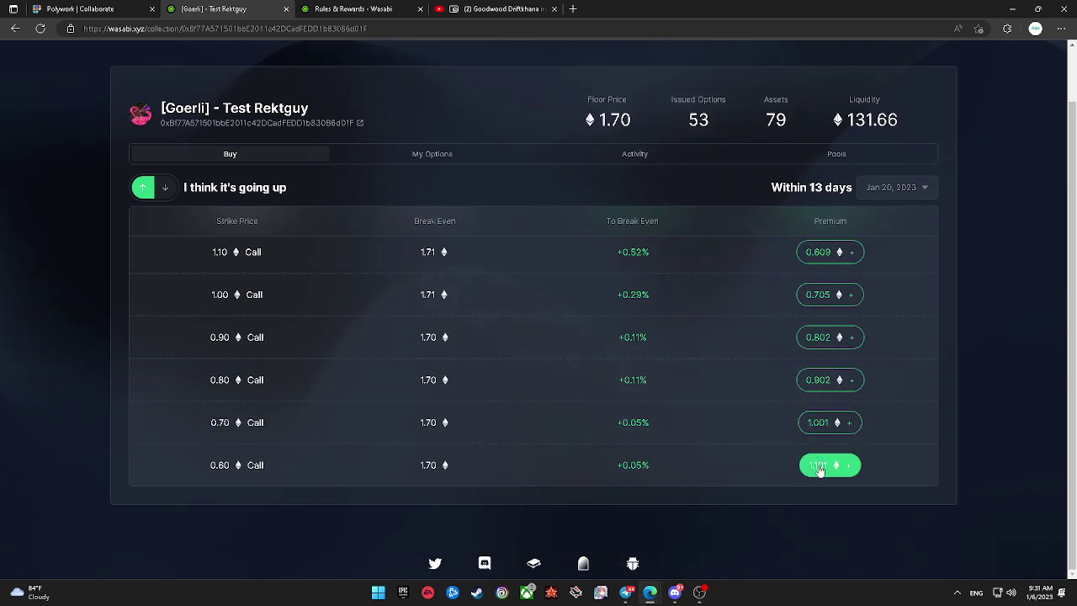
{"action": "left_click", "coordinate": [823, 464]}
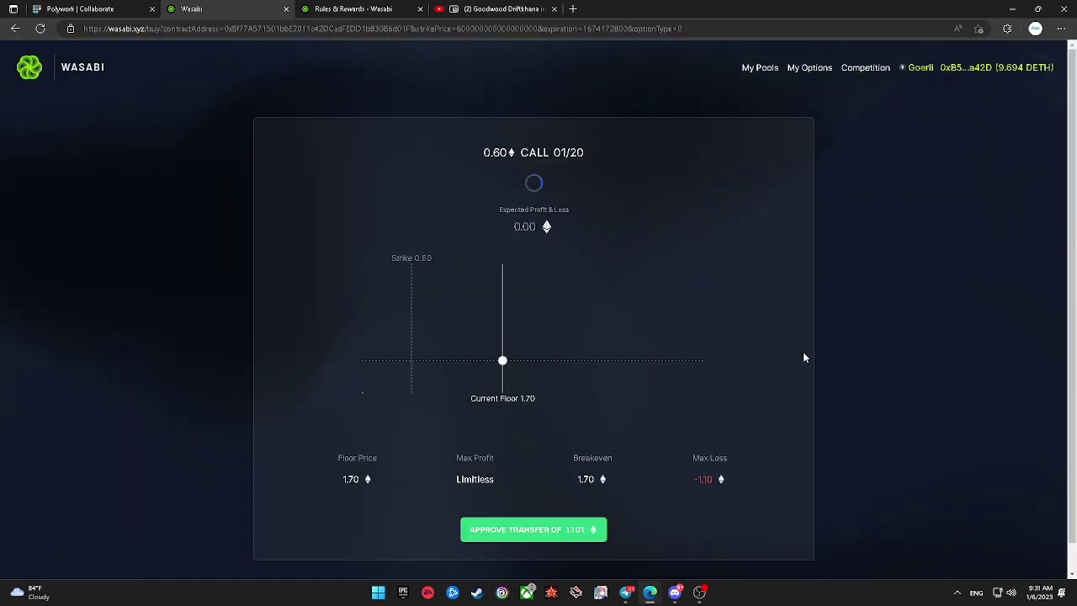
{"action": "scroll", "coordinate": [566, 411], "scroll_direction": "down", "scroll_amount": 1}
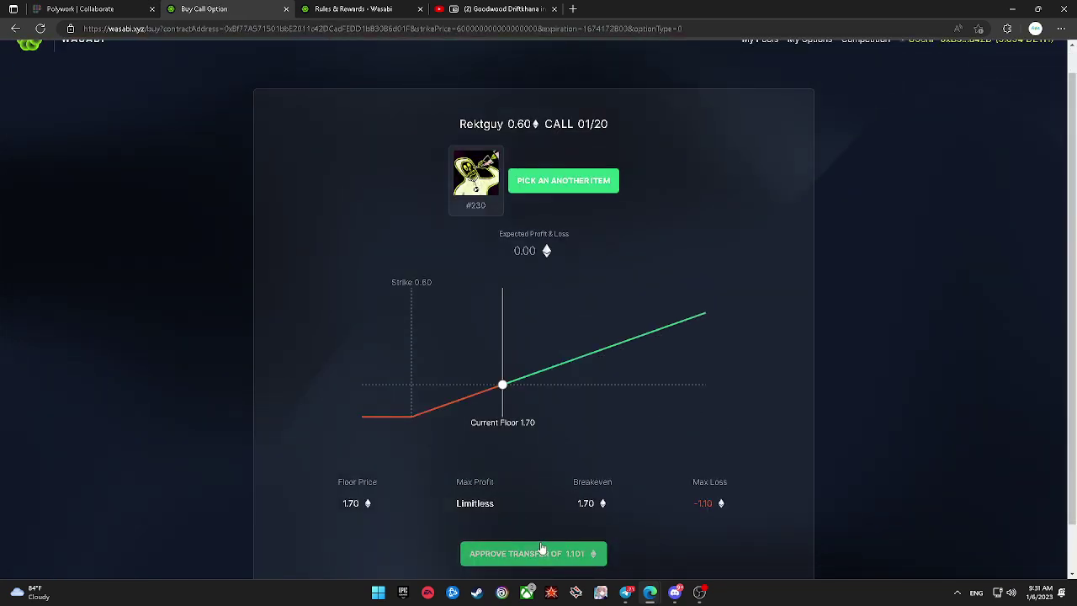
Step: Approve the 1.101 DETH transfer and buy the Rektguy 0.60 call on item #230, confirming both requests in MetaMask
{"action": "left_click", "coordinate": [540, 552]}
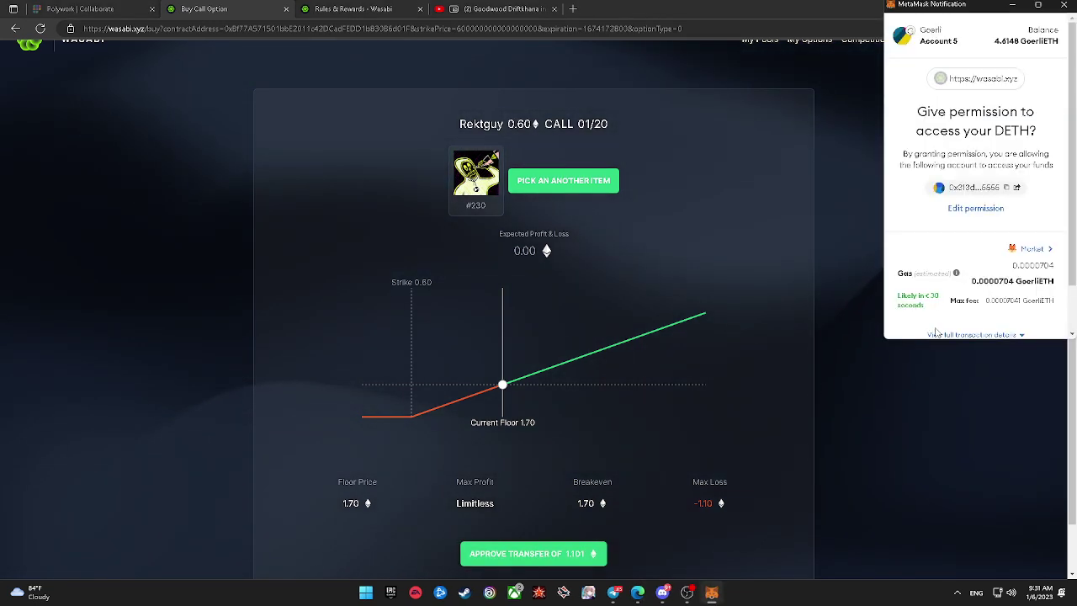
{"action": "scroll", "coordinate": [943, 303], "scroll_direction": "down", "scroll_amount": 2}
{"action": "left_click", "coordinate": [1004, 318]}
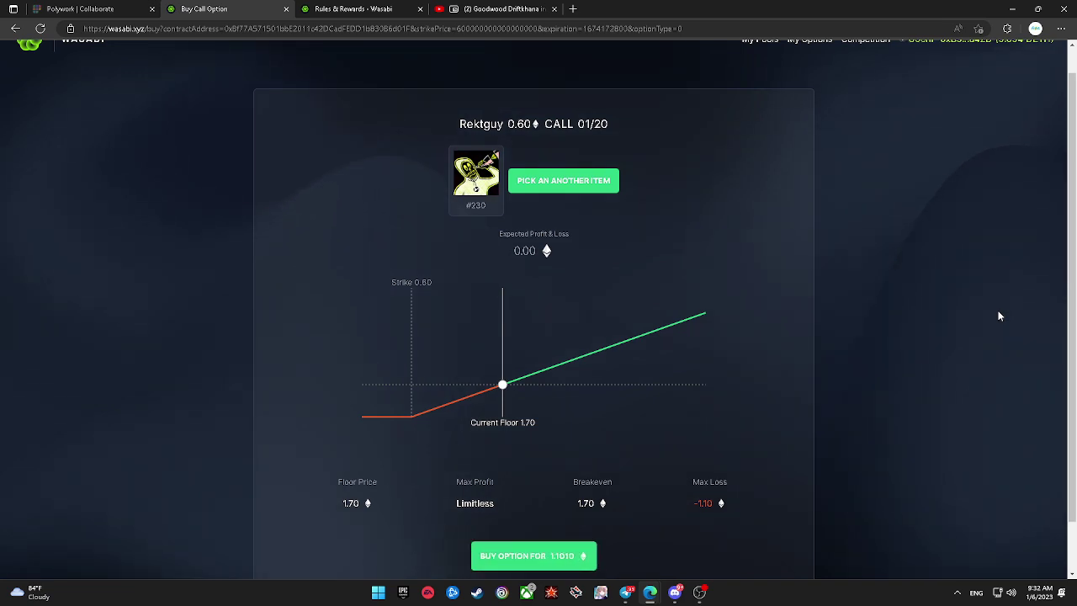
{"action": "left_click", "coordinate": [551, 565]}
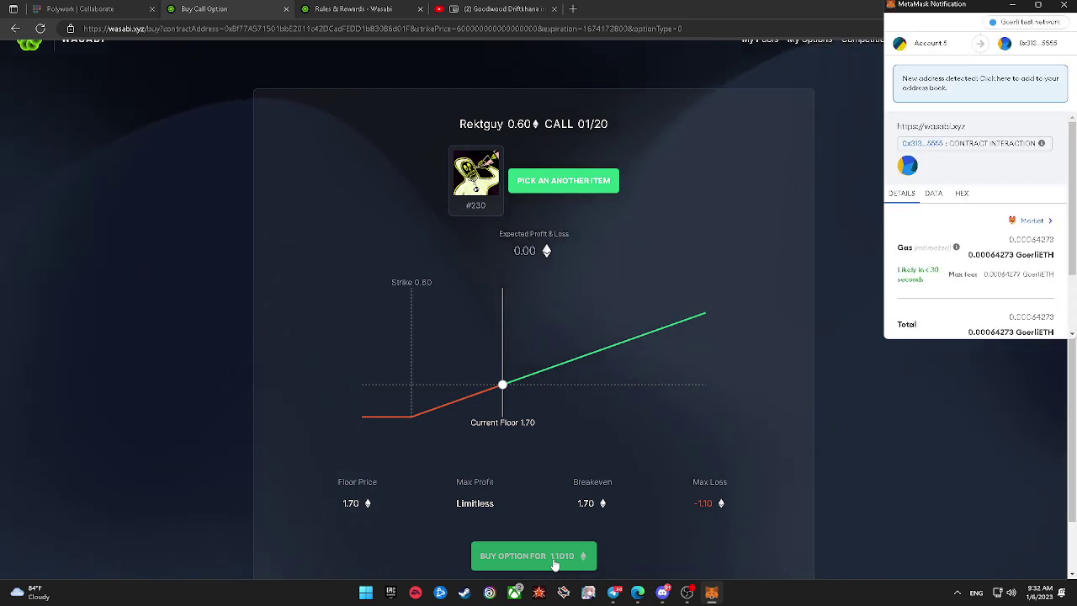
{"action": "scroll", "coordinate": [900, 215], "scroll_direction": "down", "scroll_amount": 2}
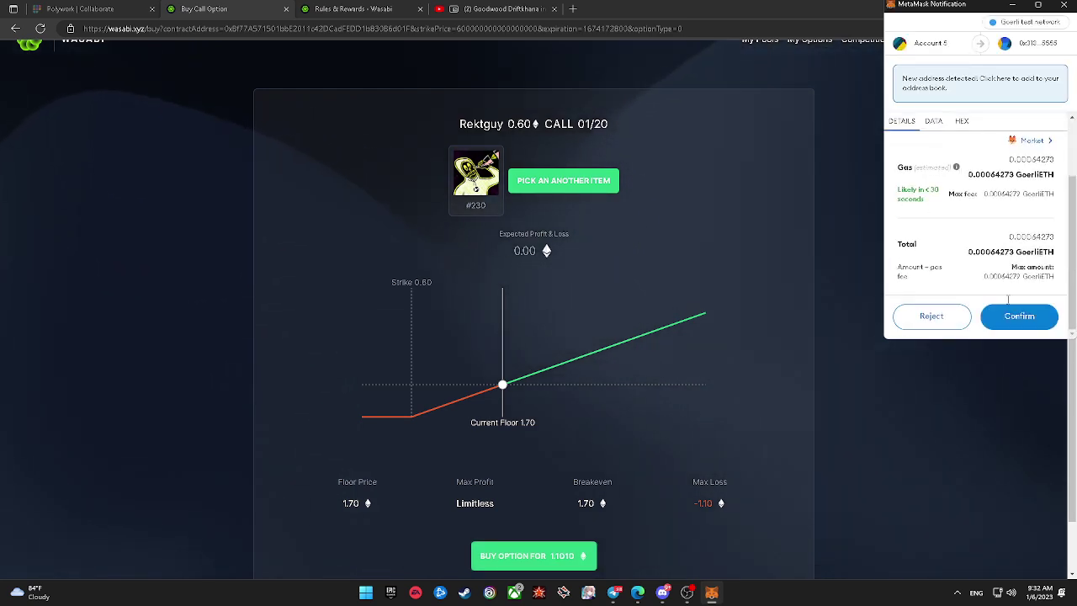
{"action": "left_click", "coordinate": [1000, 312]}
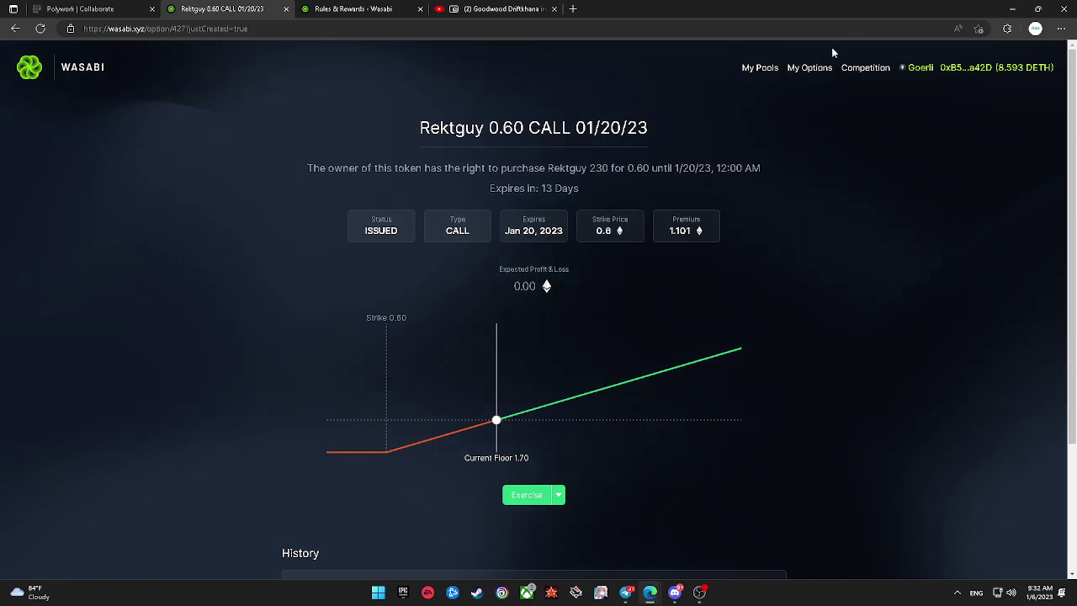
Step: Go back to the collections and open the Test Invisible Friends 0.70 call priced at 0.893 for purchase
{"action": "left_click", "coordinate": [108, 73]}
{"action": "left_click", "coordinate": [670, 373]}
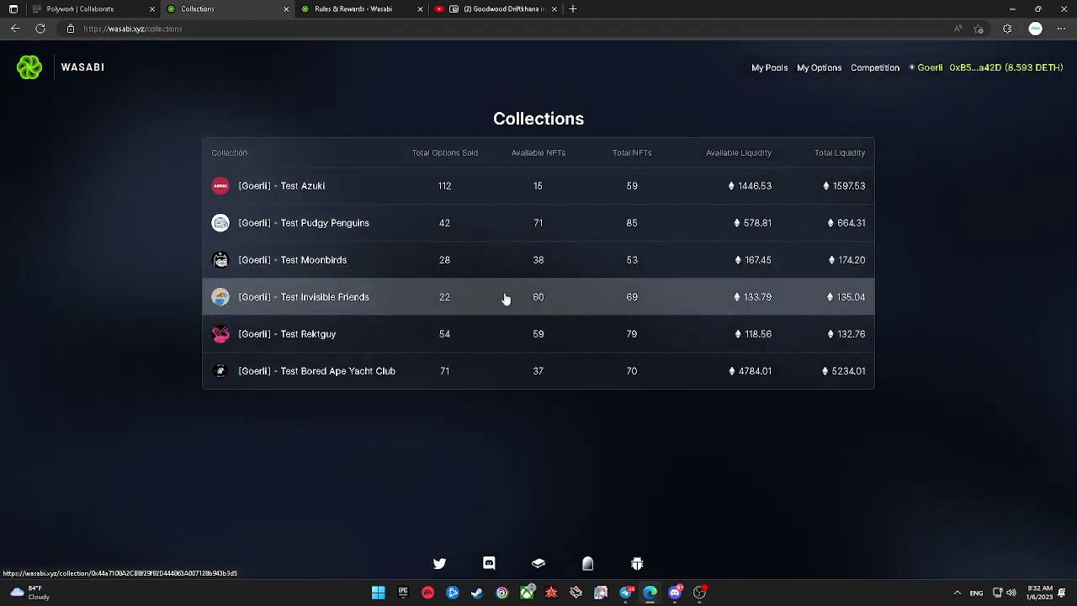
{"action": "left_click", "coordinate": [506, 299]}
{"action": "scroll", "coordinate": [685, 324], "scroll_direction": "down", "scroll_amount": 2}
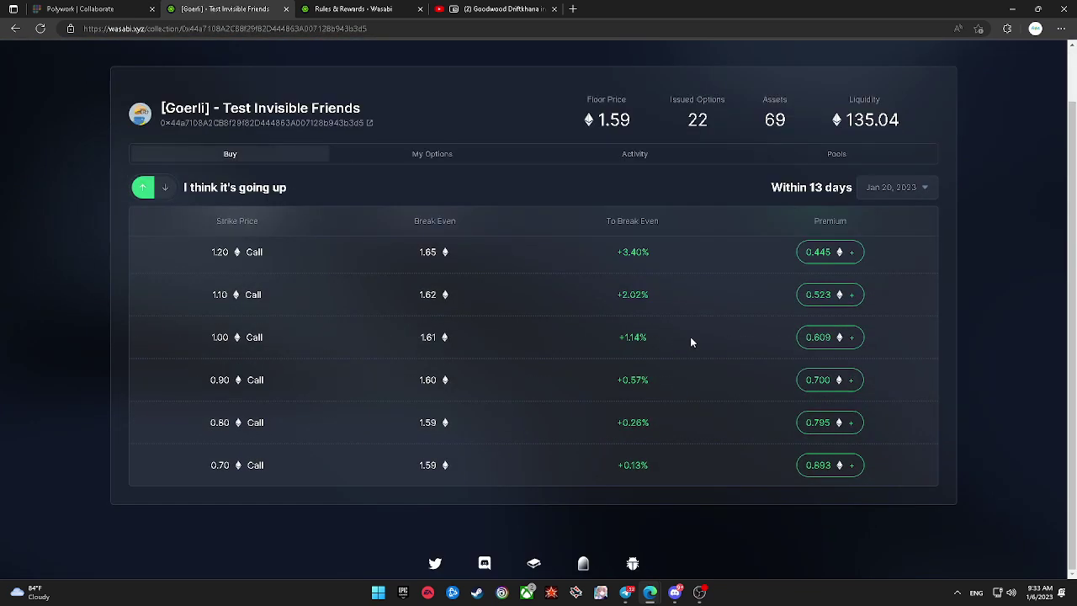
{"action": "left_click", "coordinate": [810, 463]}
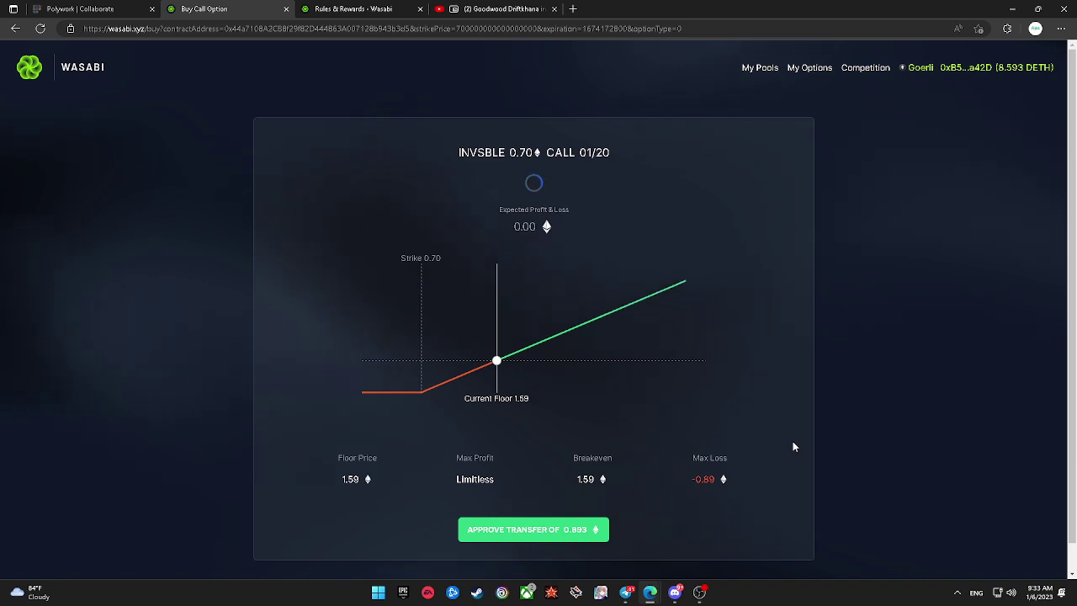
Step: Approve the 0.893 DETH transfer for the Invisible Friends 0.70 call on item #317 and confirm the permission in MetaMask
{"action": "scroll", "coordinate": [723, 416], "scroll_direction": "down", "scroll_amount": 1}
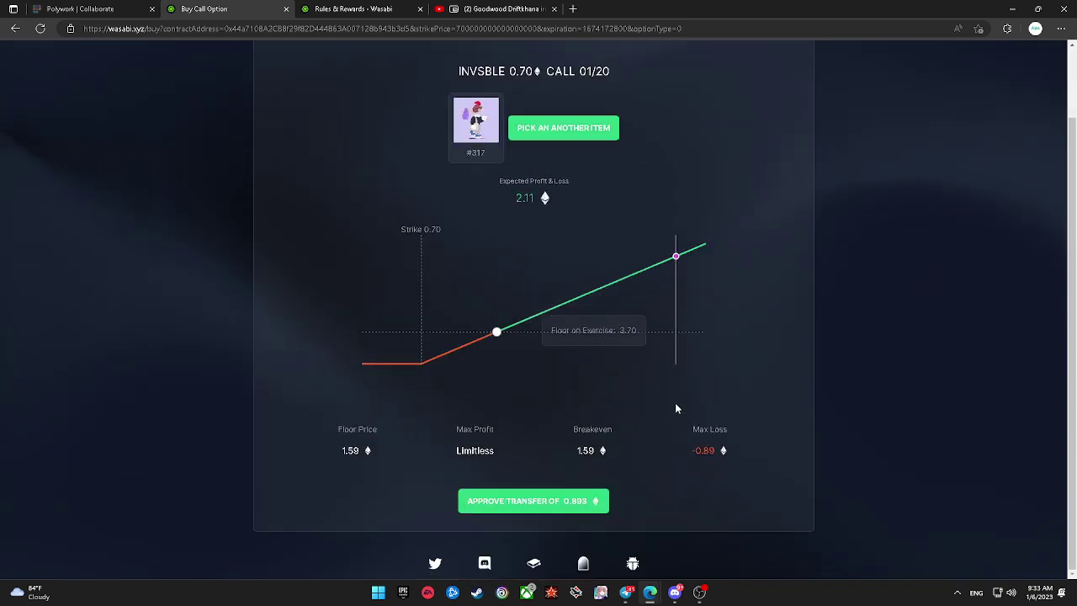
{"action": "left_click", "coordinate": [599, 500]}
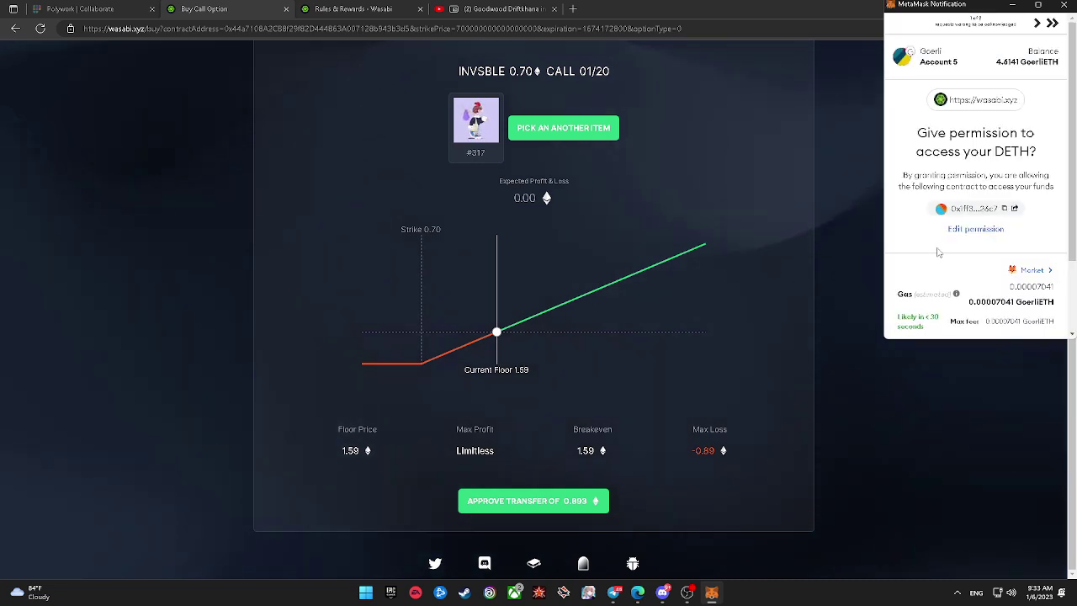
{"action": "scroll", "coordinate": [976, 211], "scroll_direction": "down", "scroll_amount": 2}
{"action": "left_click", "coordinate": [1000, 295]}
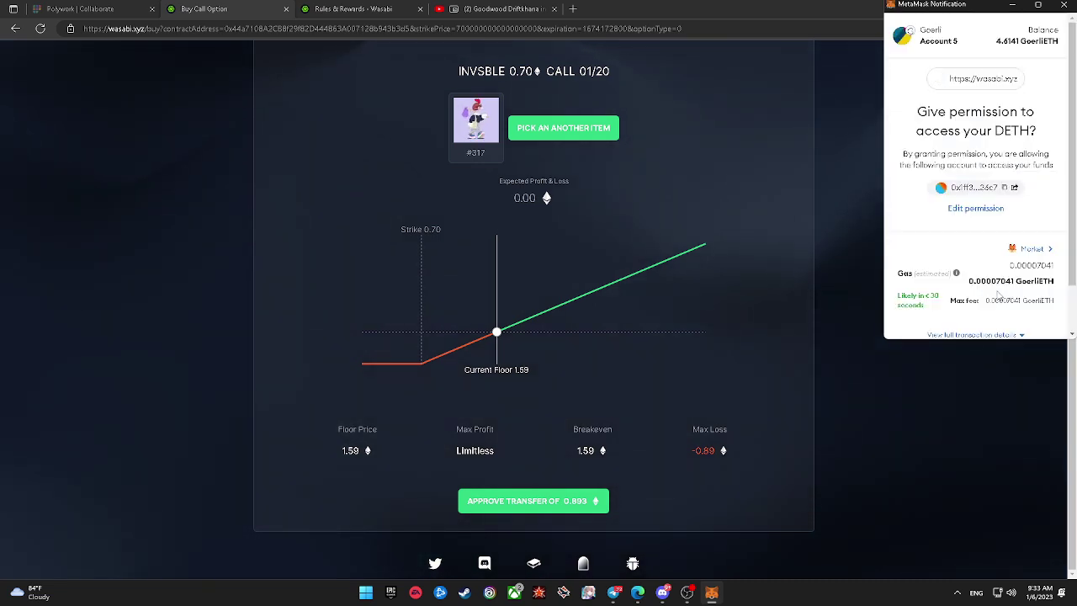
{"action": "scroll", "coordinate": [999, 295], "scroll_direction": "down", "scroll_amount": 2}
{"action": "left_click", "coordinate": [1004, 331]}
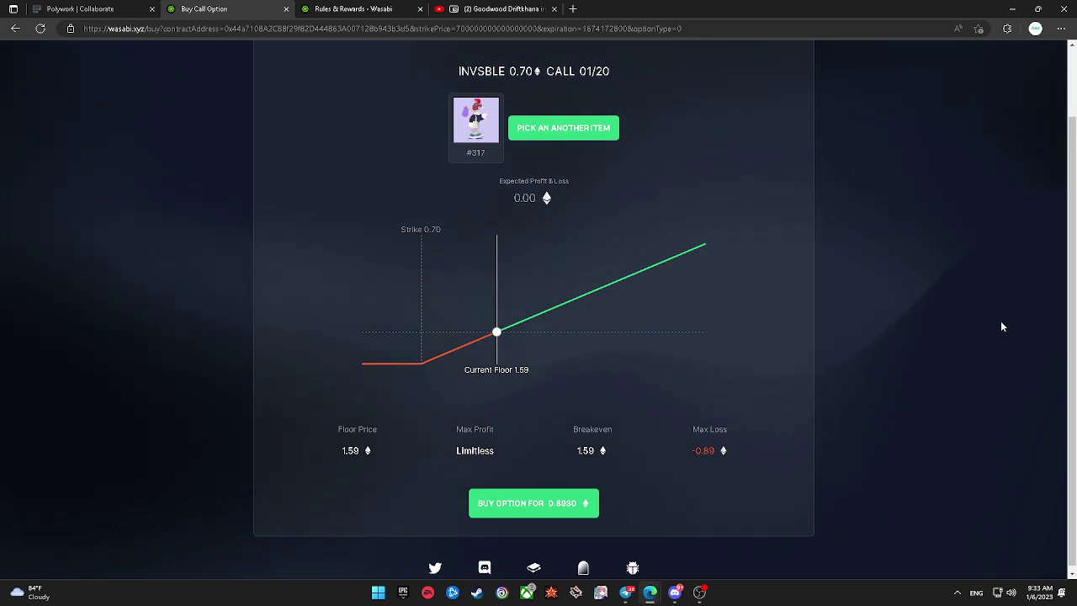
Step: Buy the Invisible Friends 0.70 call on item #317 for 0.8930, confirm it in MetaMask and review the issued option's history
{"action": "left_click", "coordinate": [572, 515]}
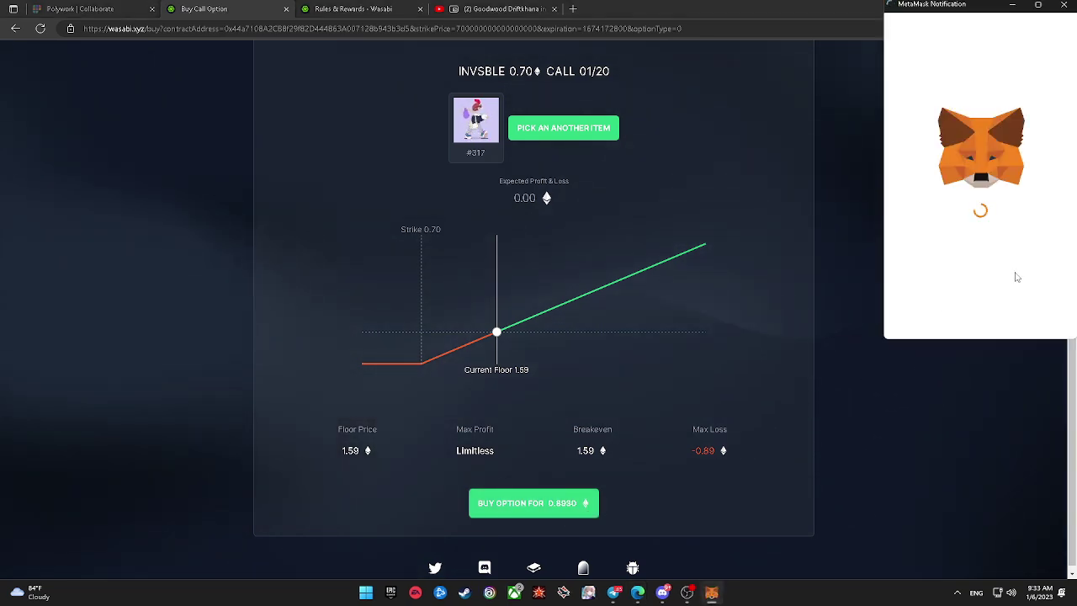
{"action": "scroll", "coordinate": [1026, 316], "scroll_direction": "down", "scroll_amount": 3}
{"action": "left_click", "coordinate": [1014, 320]}
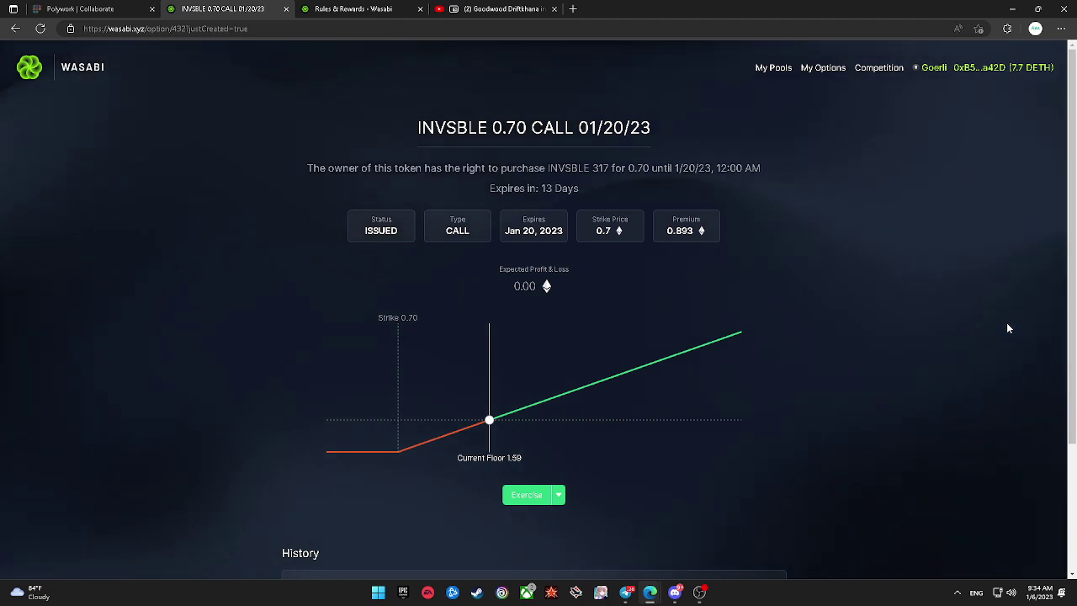
{"action": "scroll", "coordinate": [754, 274], "scroll_direction": "down", "scroll_amount": 2}
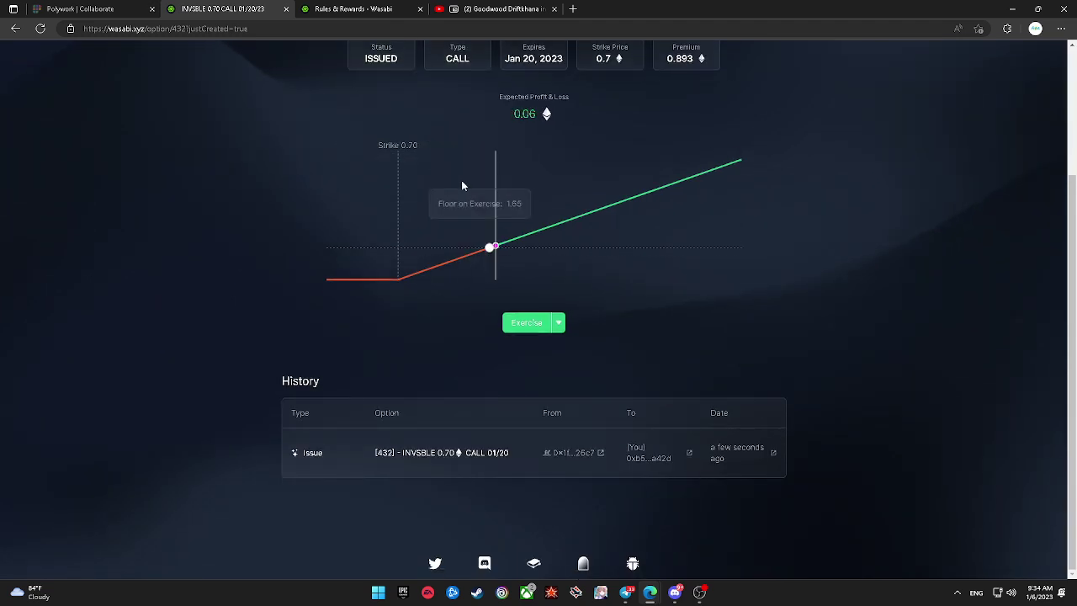
{"action": "scroll", "coordinate": [462, 185], "scroll_direction": "up", "scroll_amount": 2}
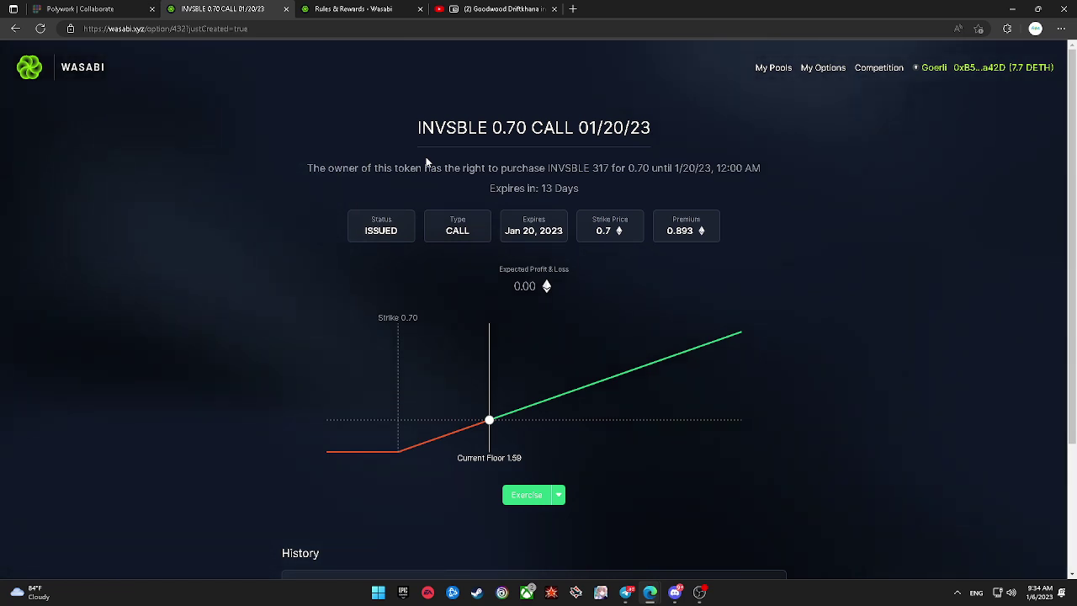
Step: Return to the collections for buying options and open the Test Moonbirds 4.50 call priced at 5.058
{"action": "left_click", "coordinate": [81, 67]}
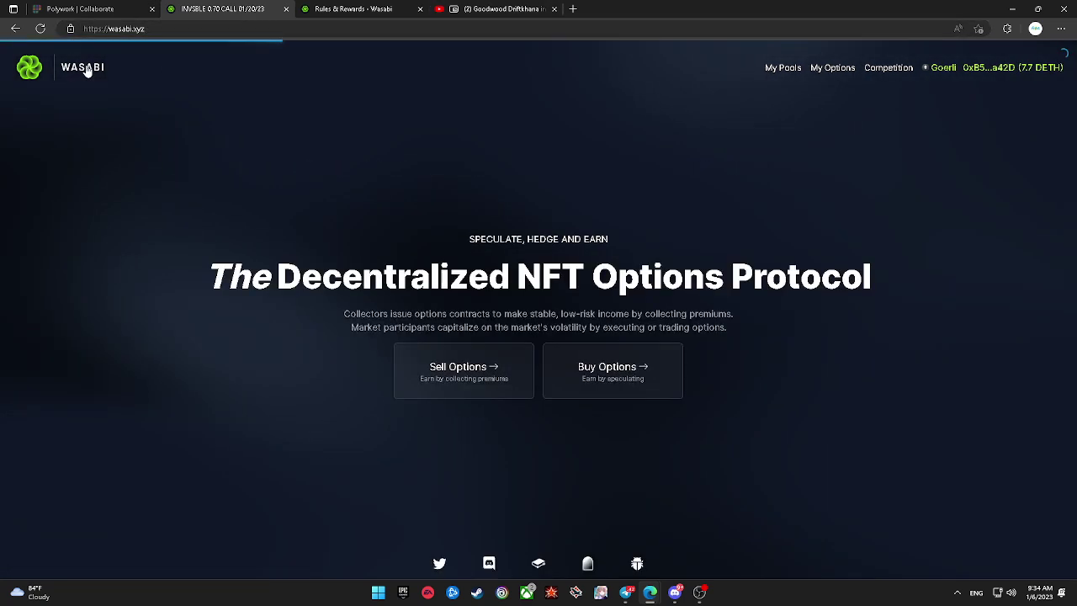
{"action": "left_click", "coordinate": [626, 395]}
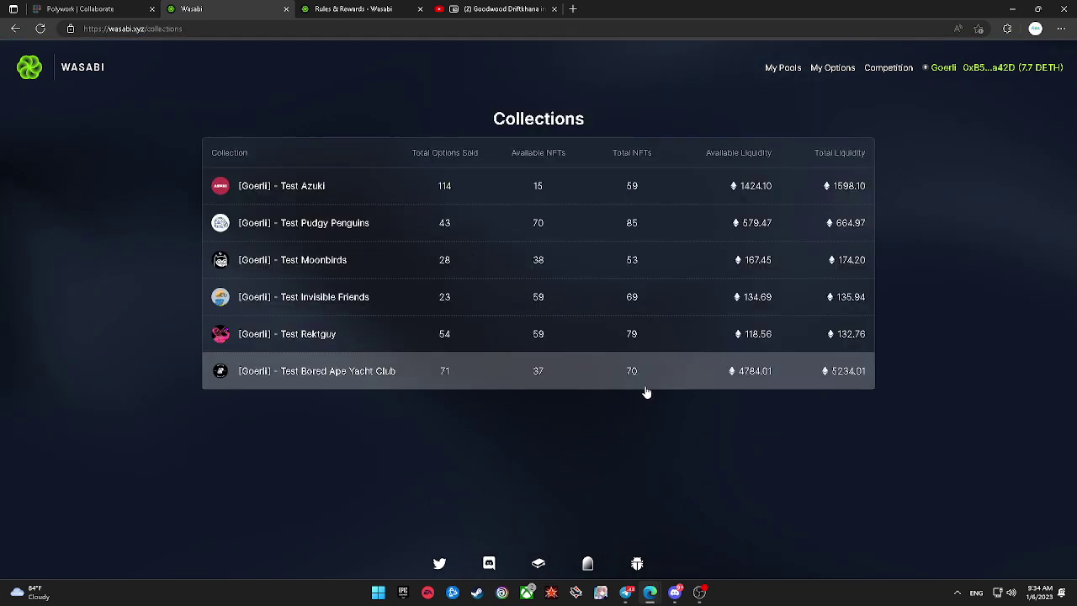
{"action": "left_click", "coordinate": [555, 252]}
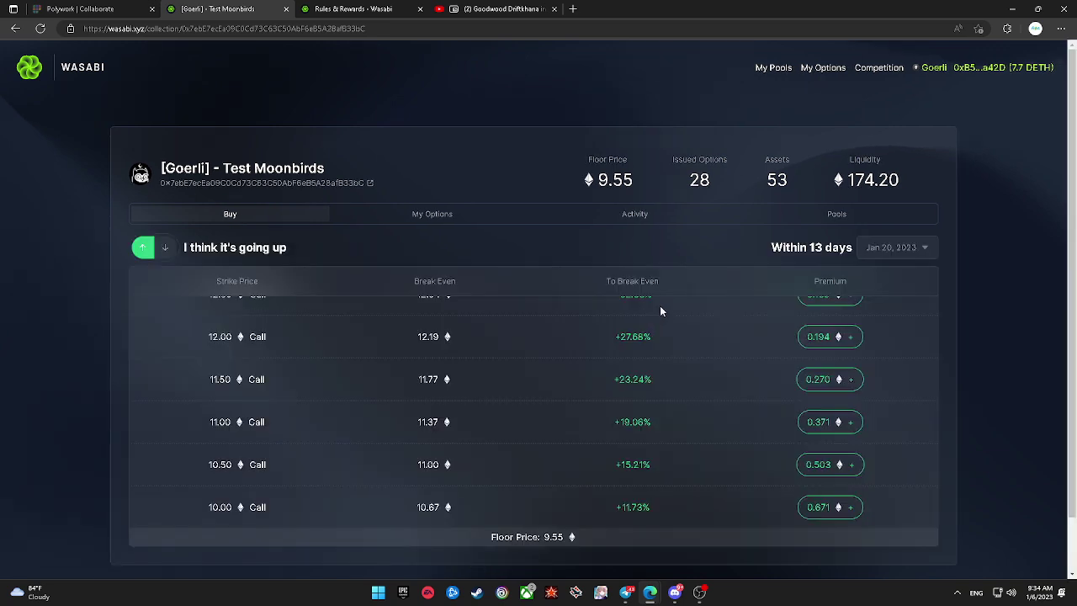
{"action": "scroll", "coordinate": [696, 353], "scroll_direction": "down", "scroll_amount": 3}
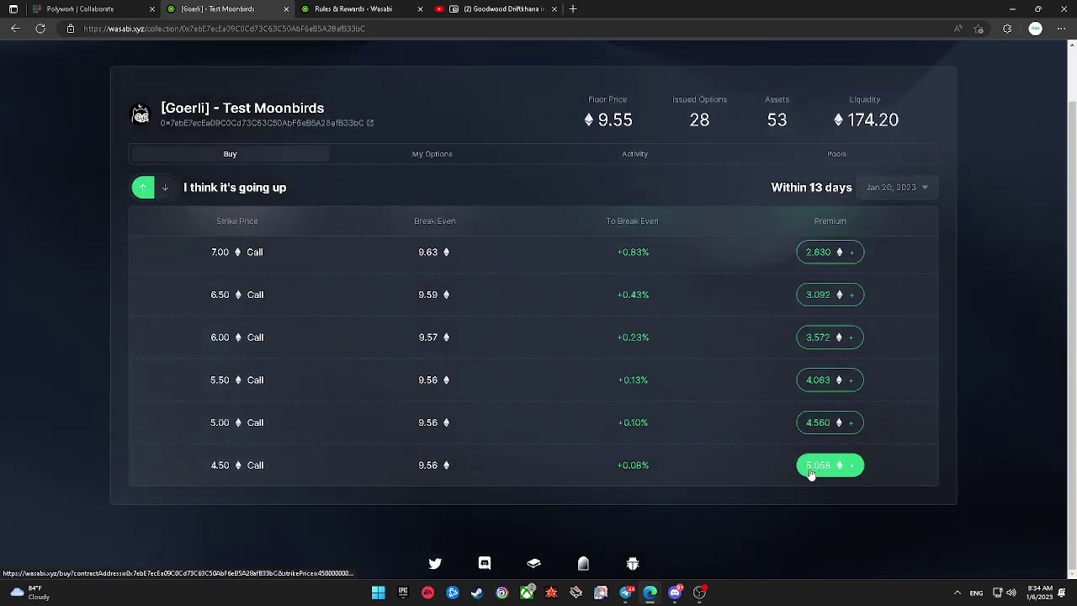
{"action": "left_click", "coordinate": [830, 470]}
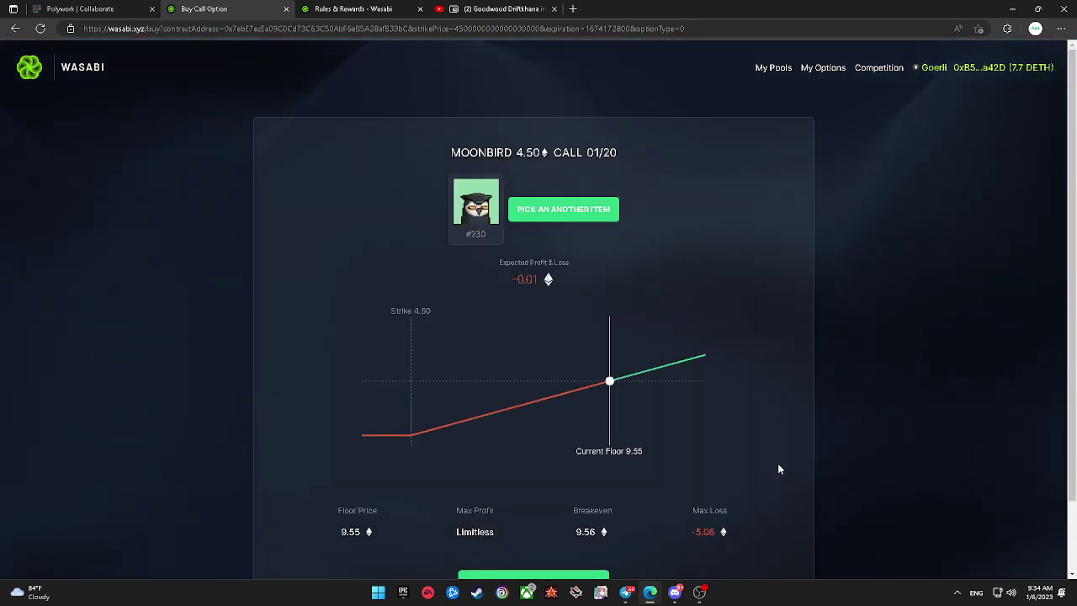
Step: Approve the 5.058 DETH transfer for the Moonbird 4.50 call on item #230 and confirm the permission in MetaMask
{"action": "scroll", "coordinate": [741, 467], "scroll_direction": "down", "scroll_amount": 1}
{"action": "left_click", "coordinate": [603, 503]}
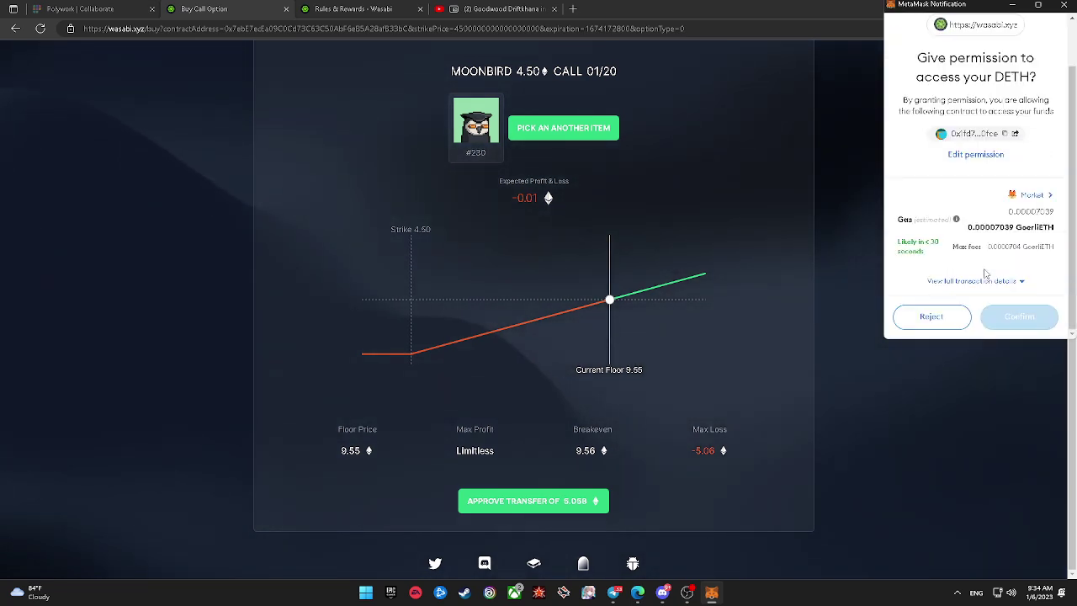
{"action": "left_click", "coordinate": [1002, 318]}
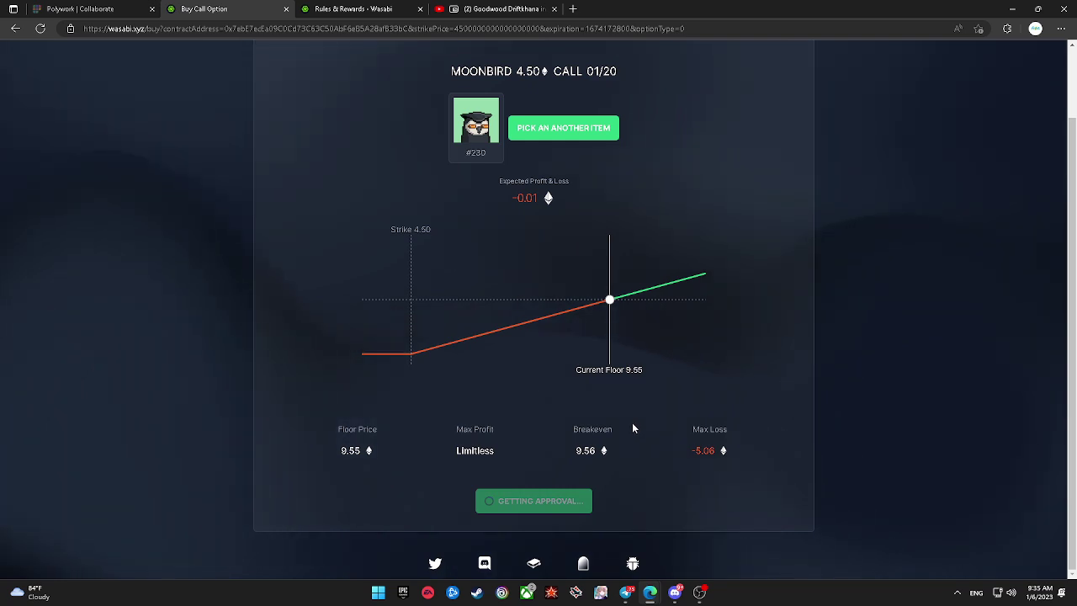
{"action": "scroll", "coordinate": [568, 483], "scroll_direction": "up", "scroll_amount": 1}
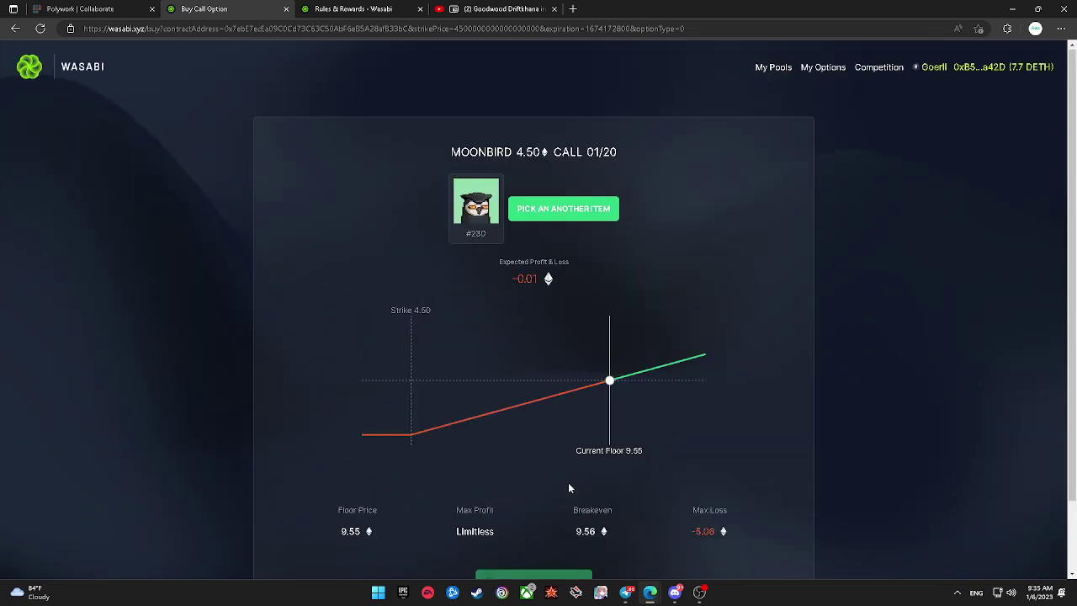
{"action": "scroll", "coordinate": [573, 478], "scroll_direction": "down", "scroll_amount": 1}
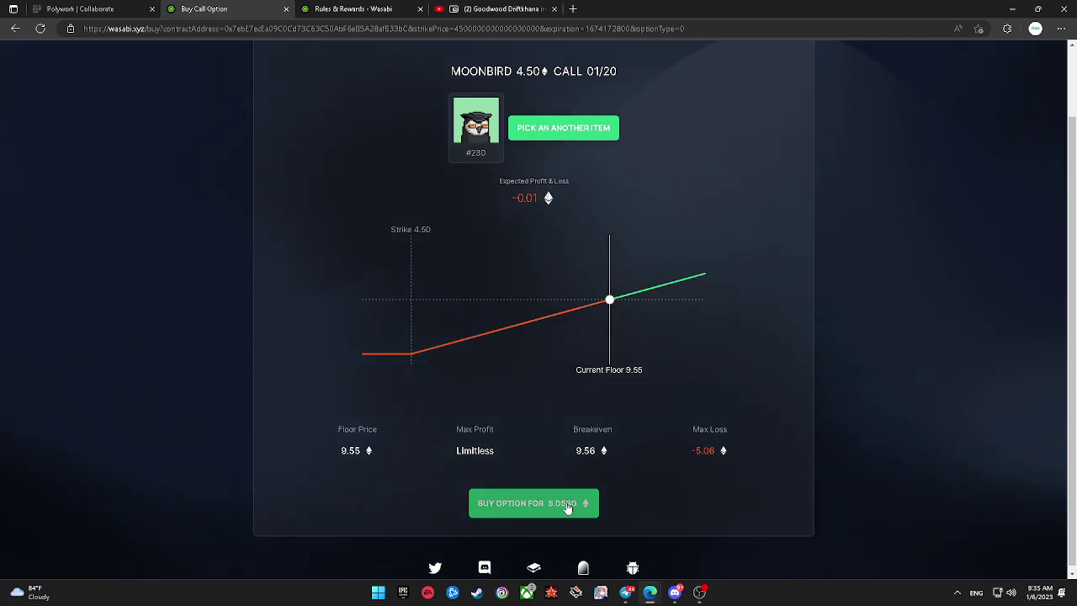
Step: Buy the Moonbird 4.50 call on item #230 for 5.0580, confirm it in MetaMask and review the issued option's history
{"action": "left_click", "coordinate": [566, 507]}
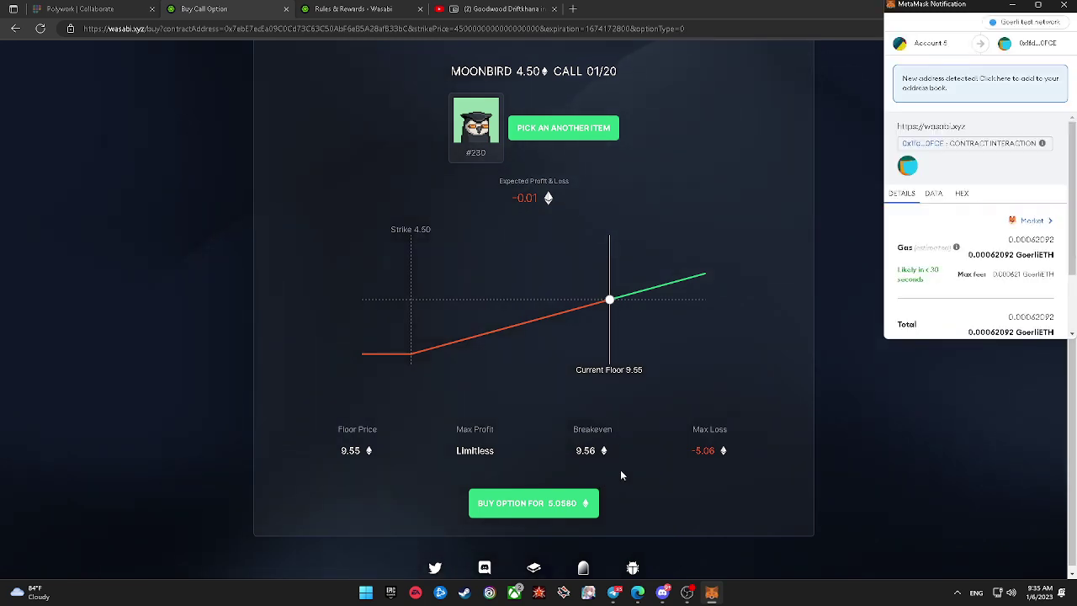
{"action": "scroll", "coordinate": [1029, 294], "scroll_direction": "down", "scroll_amount": 2}
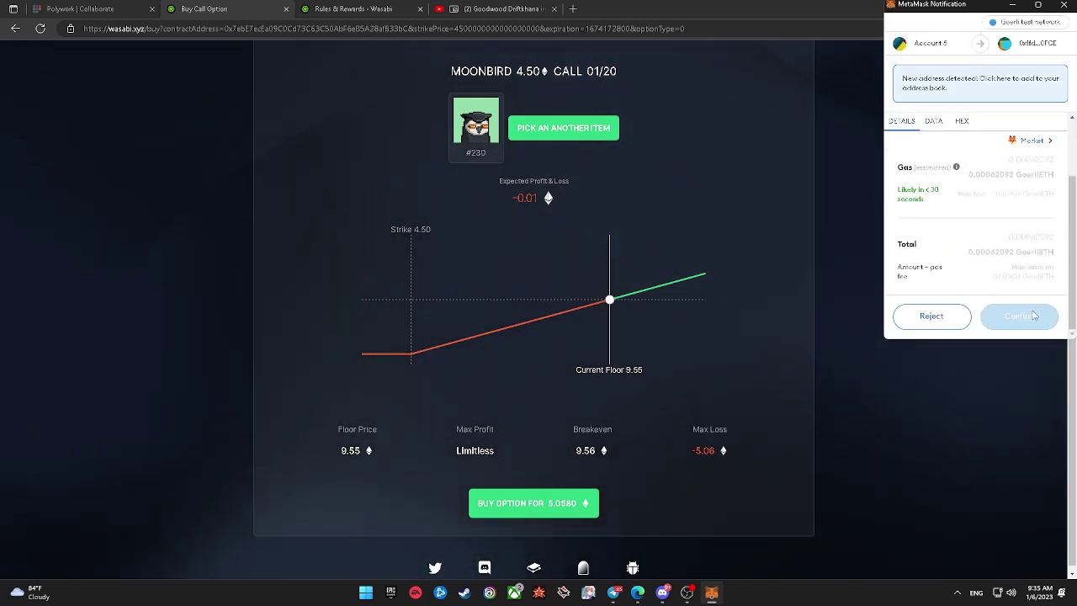
{"action": "left_click", "coordinate": [1021, 316]}
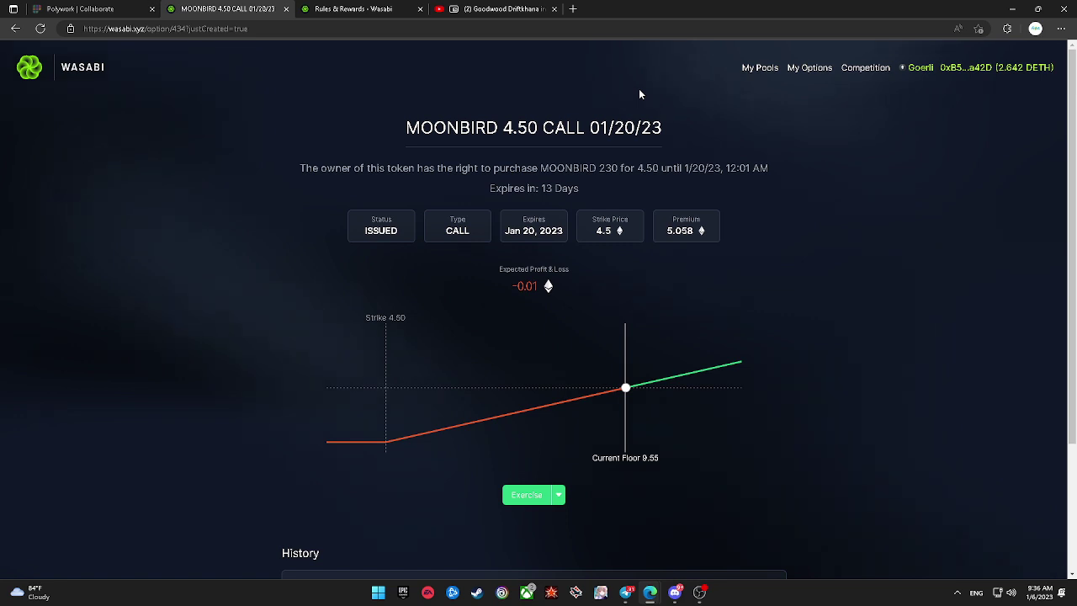
{"action": "scroll", "coordinate": [699, 222], "scroll_direction": "down", "scroll_amount": 2}
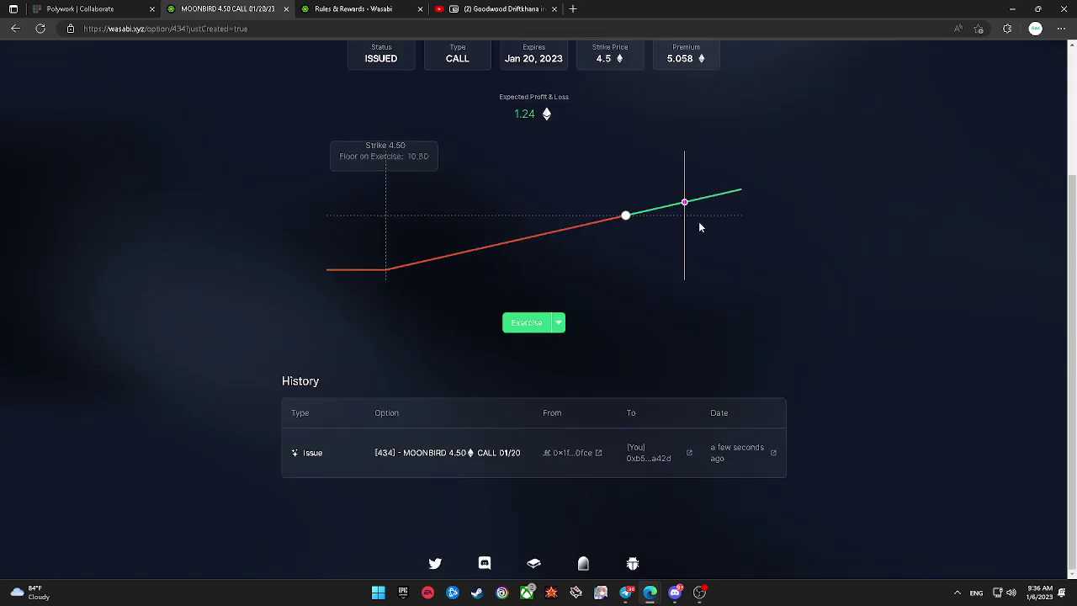
{"action": "scroll", "coordinate": [699, 202], "scroll_direction": "up", "scroll_amount": 2}
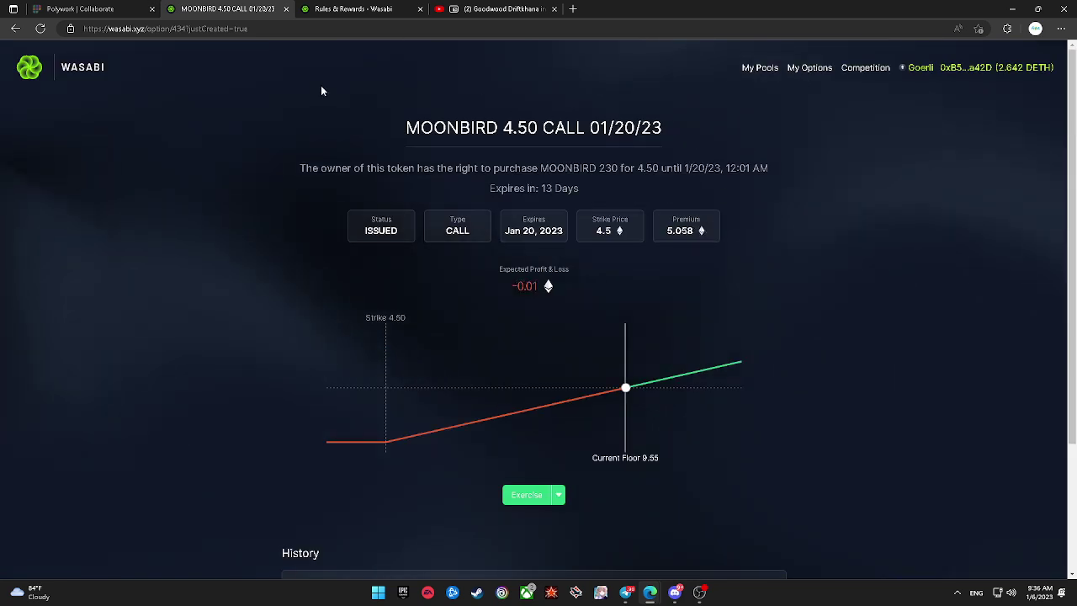
Step: Go back to the collections and open another Test Invisible Friends 0.70 call priced at 0.893
{"action": "left_click", "coordinate": [94, 67]}
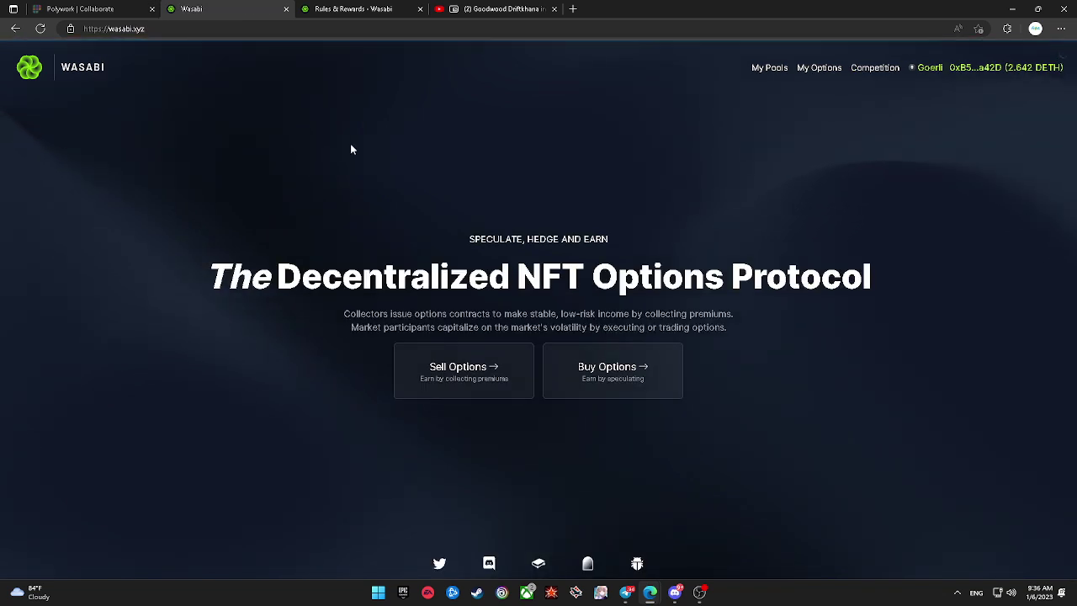
{"action": "left_click", "coordinate": [651, 357]}
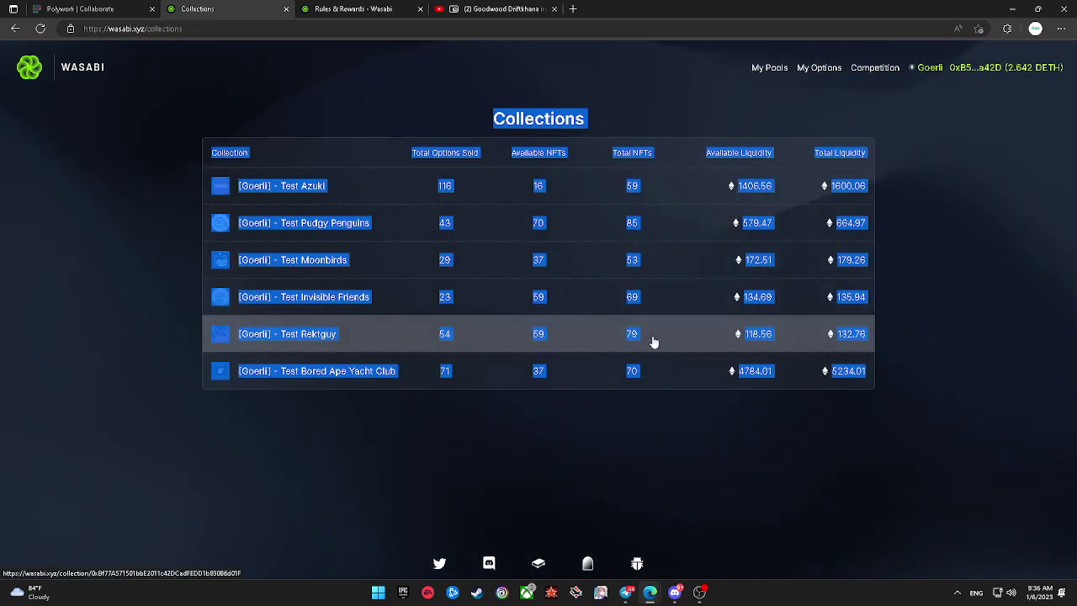
{"action": "double_click", "coordinate": [754, 371]}
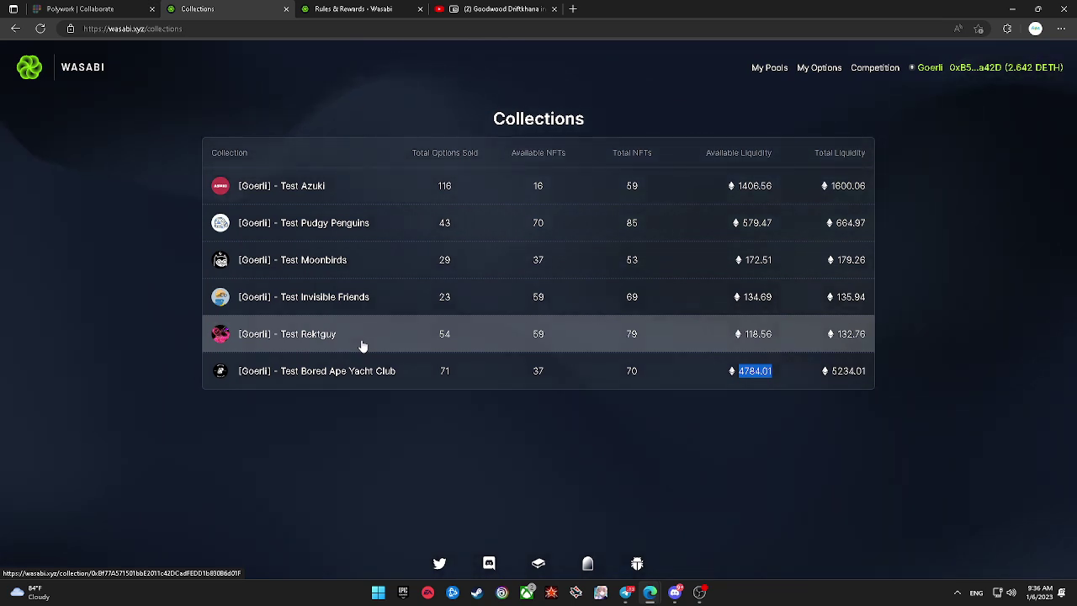
{"action": "left_click", "coordinate": [374, 289]}
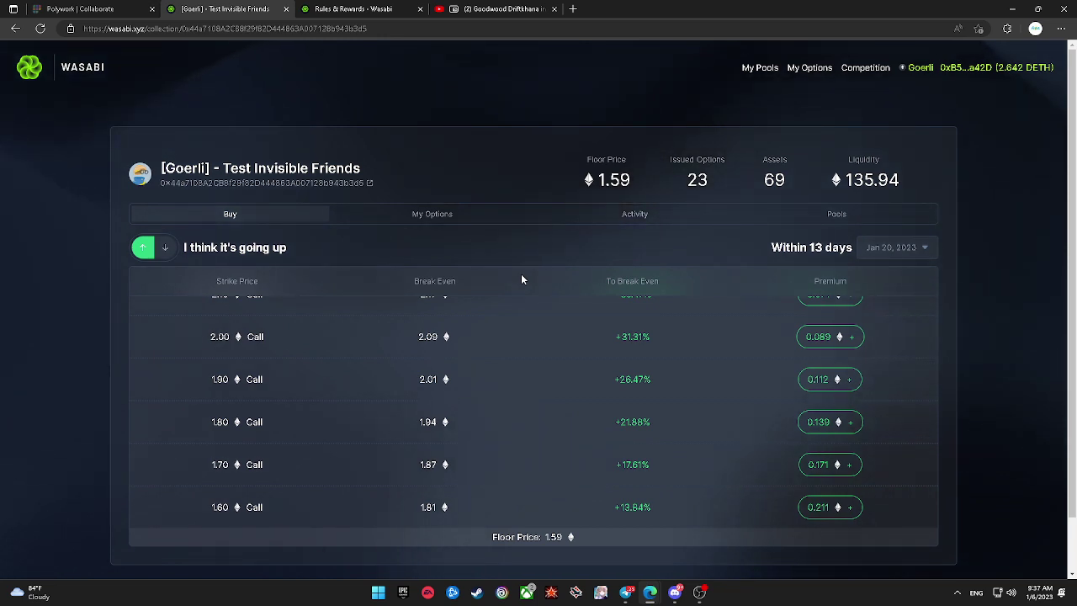
{"action": "scroll", "coordinate": [539, 278], "scroll_direction": "down", "scroll_amount": 6}
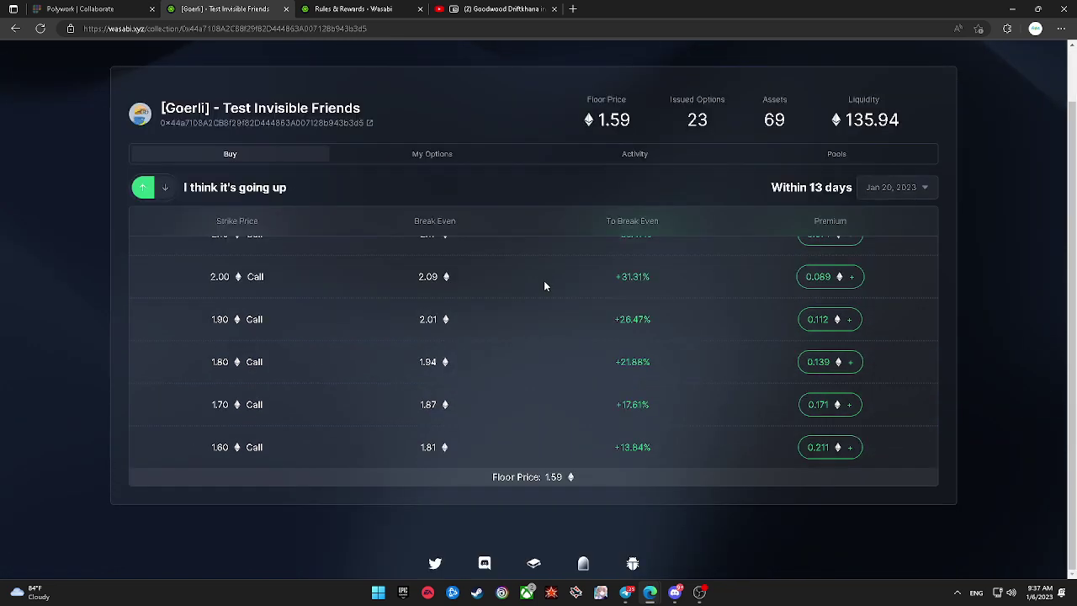
{"action": "left_click", "coordinate": [805, 462]}
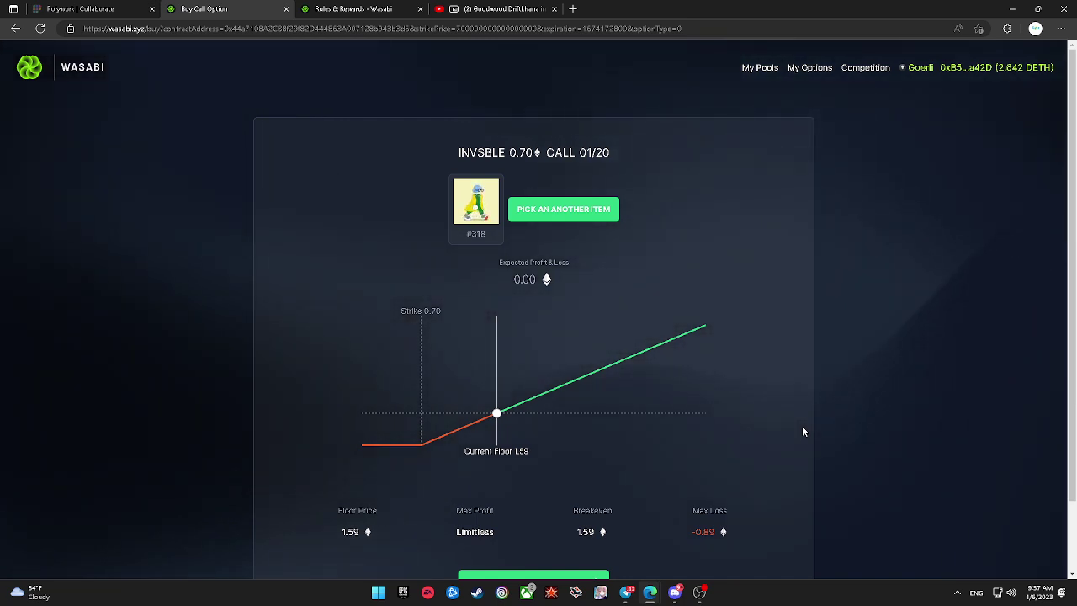
Step: Approve the 0.893 DETH transfer and buy the Invisible Friends 0.70 call on item #318, confirming both requests in MetaMask
{"action": "scroll", "coordinate": [673, 446], "scroll_direction": "down", "scroll_amount": 1}
{"action": "left_click", "coordinate": [577, 500]}
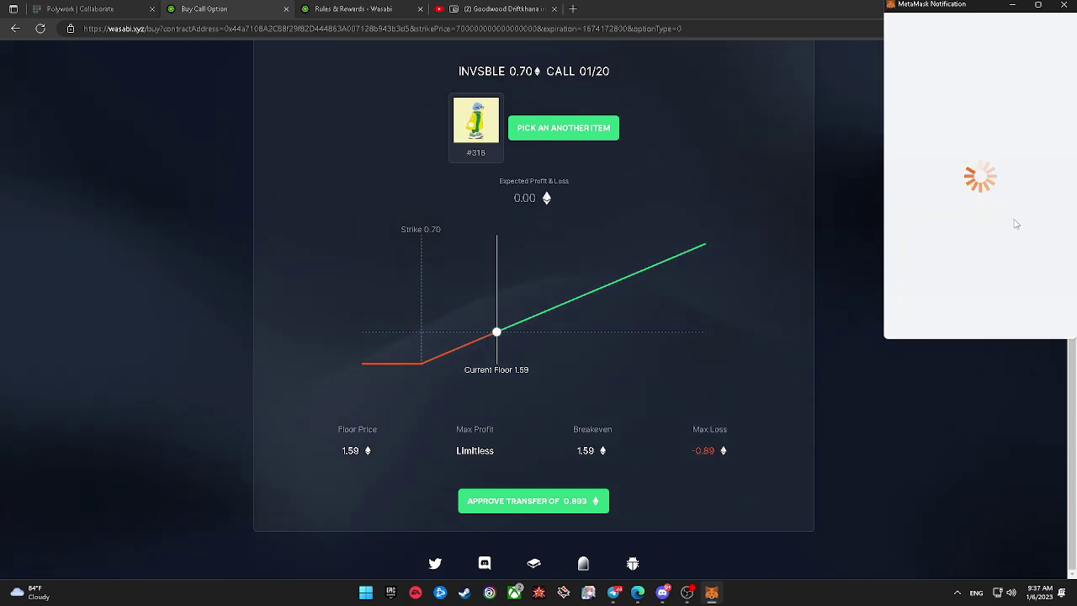
{"action": "left_click", "coordinate": [1014, 318]}
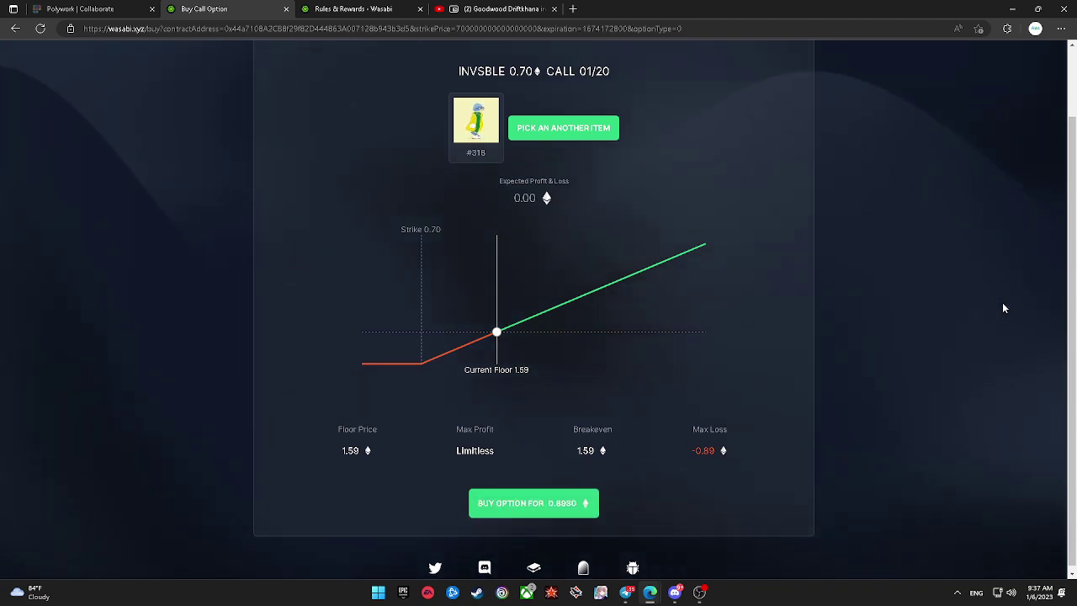
{"action": "left_click", "coordinate": [572, 505]}
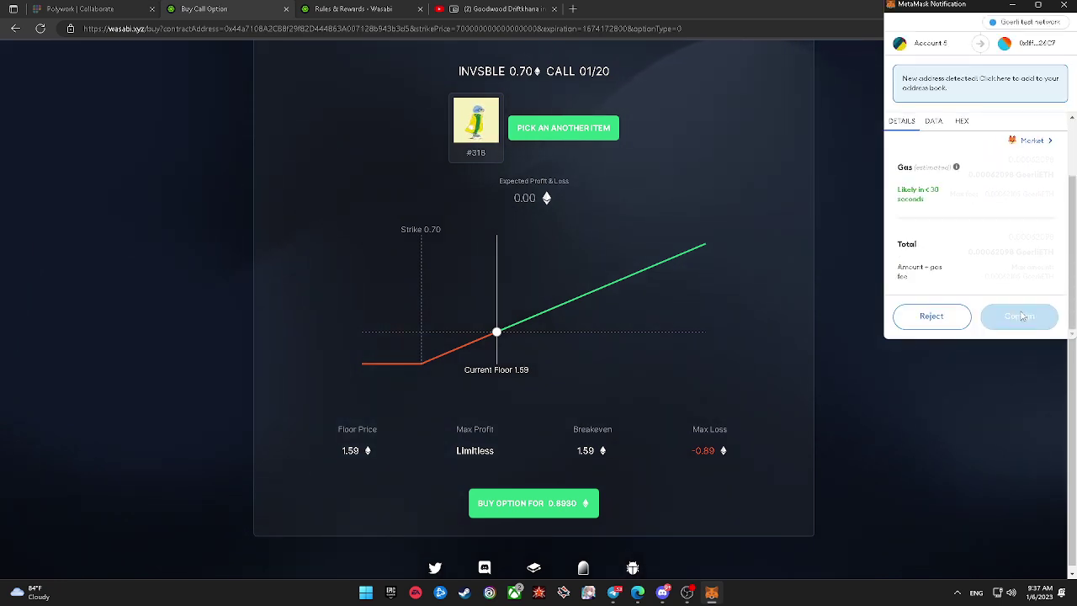
{"action": "left_click", "coordinate": [1022, 315]}
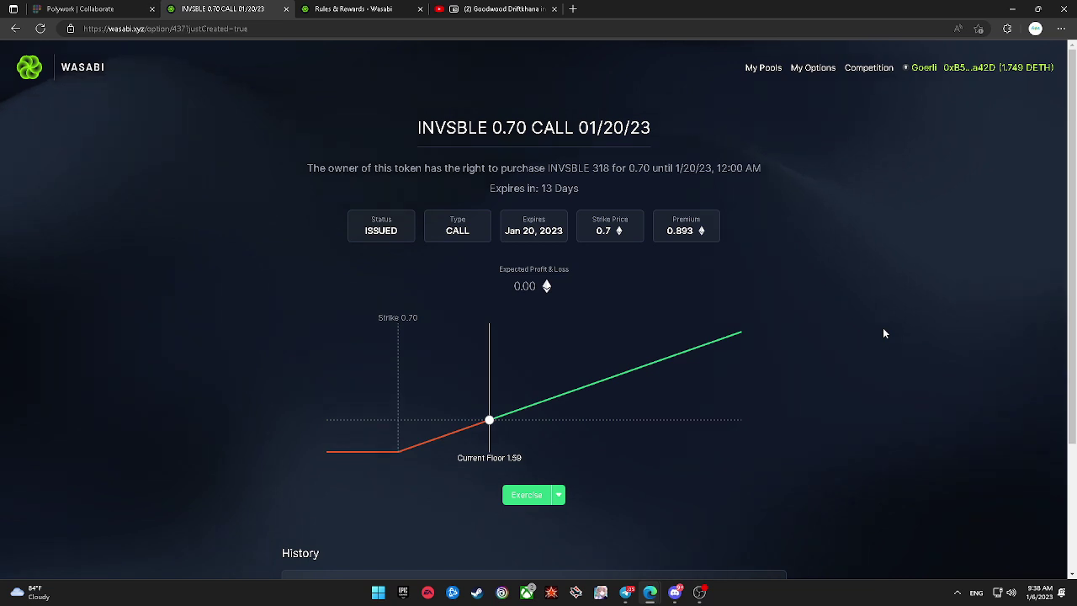
{"action": "scroll", "coordinate": [706, 183], "scroll_direction": "down", "scroll_amount": 2}
{"action": "scroll", "coordinate": [707, 186], "scroll_direction": "up", "scroll_amount": 2}
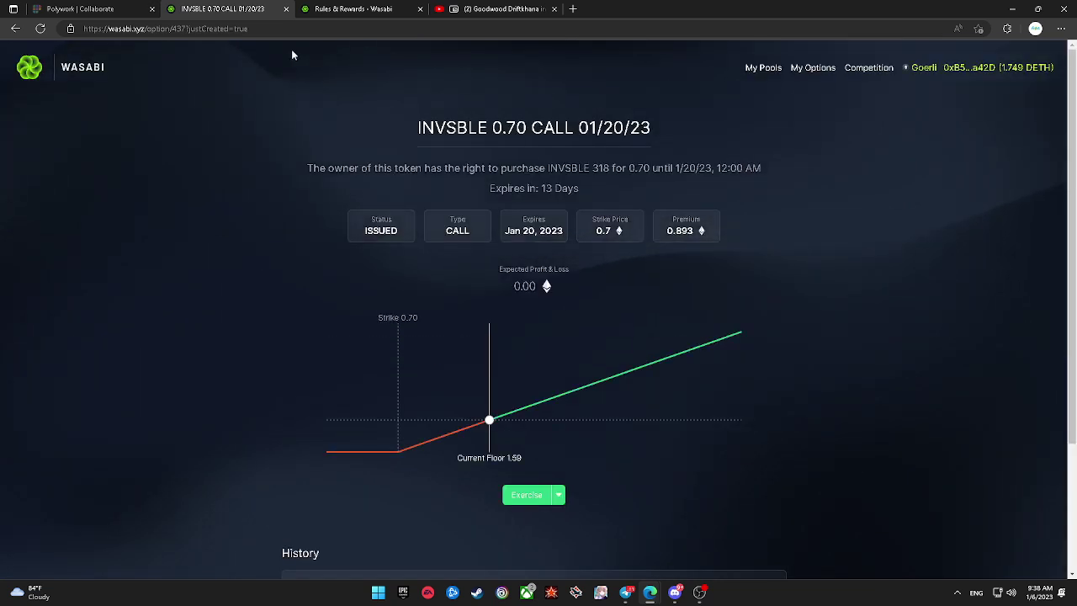
Step: Return to the collections list for buying options
{"action": "left_click", "coordinate": [78, 75]}
{"action": "left_click", "coordinate": [598, 358]}
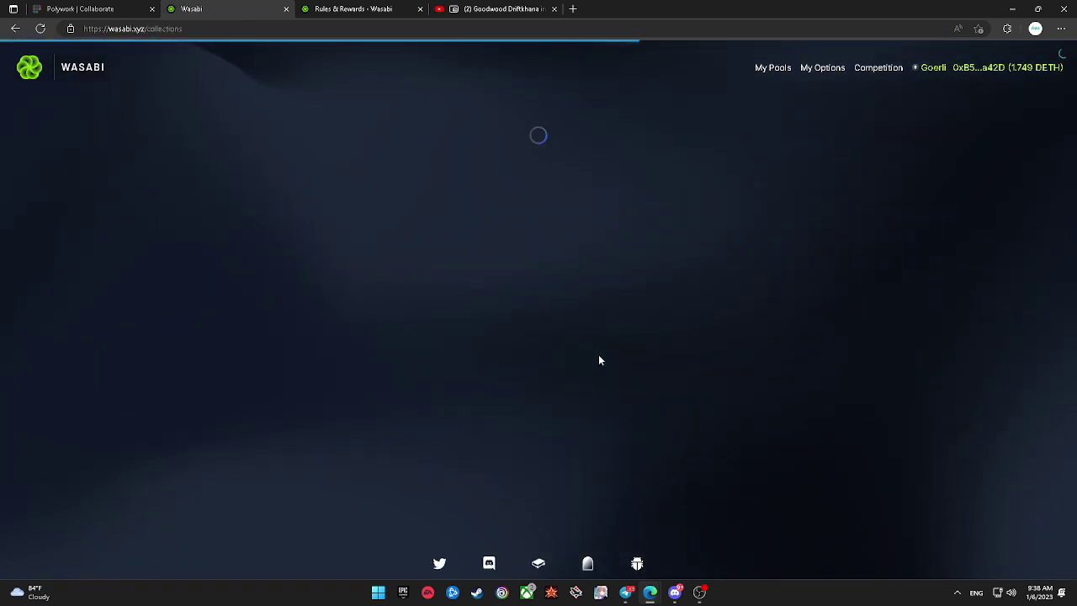